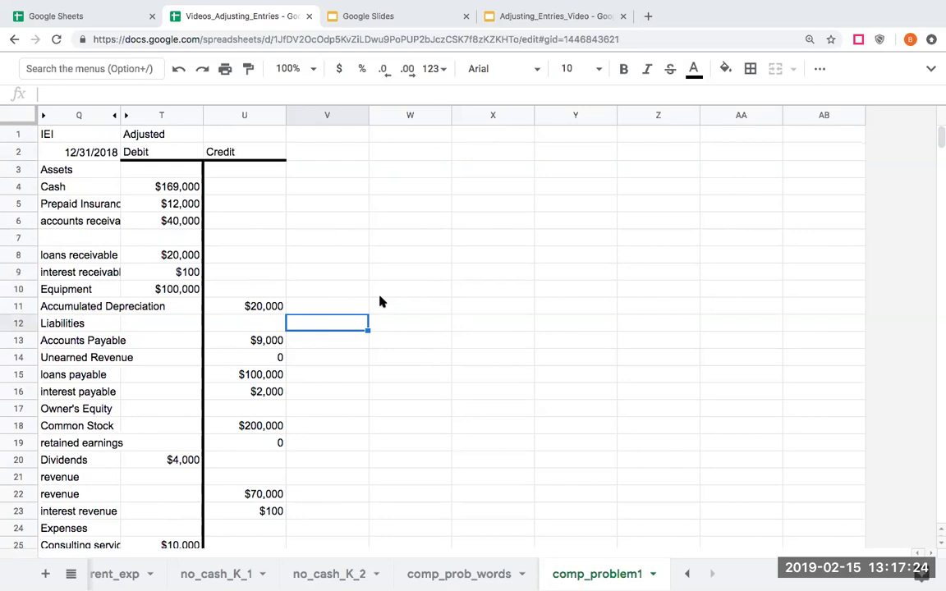
# Enter the statement headings IEI in W20 and Income Statement in W21.
pyautogui.scroll(-5, 380, 301)
pyautogui.click(411, 271)
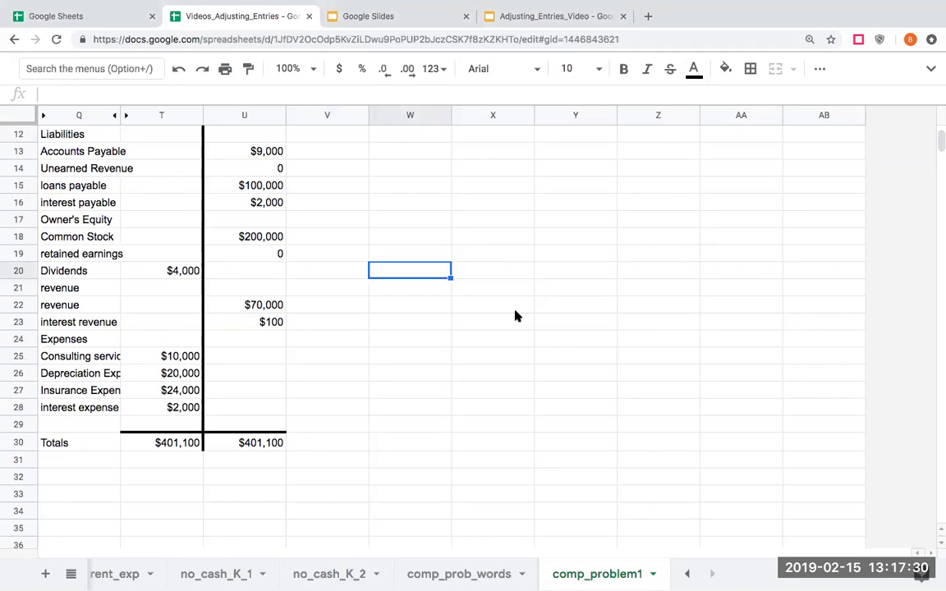
pyautogui.write('IEI')
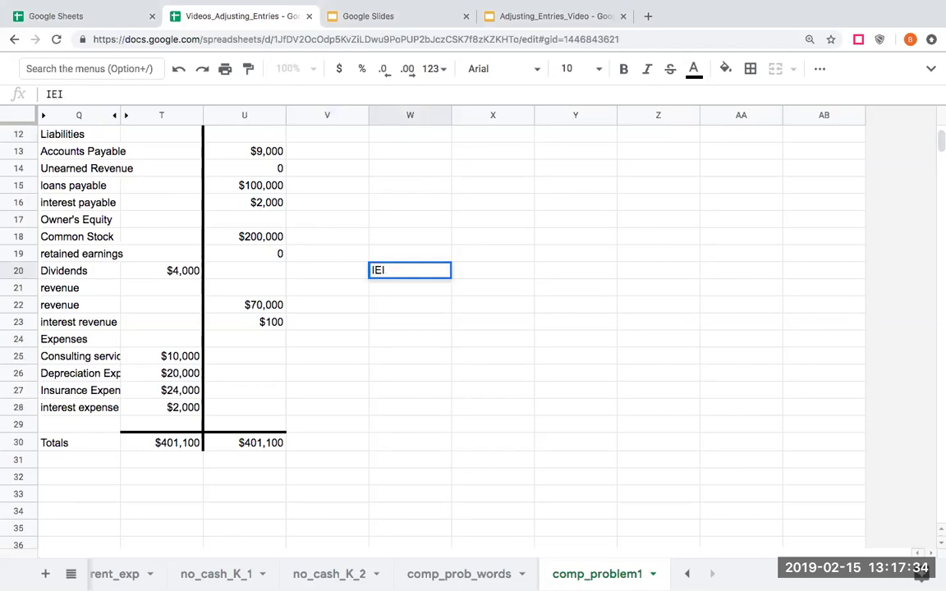
pyautogui.press('Return')
pyautogui.write('Income Statement')
pyautogui.press('Return')
# Enter the date line "For the period ending 12/31/18" in W22.
pyautogui.write('For the period ending 2')
pyautogui.press('BackSpace')
pyautogui.write('12/31')
pyautogui.press('Tab')
pyautogui.write('/')
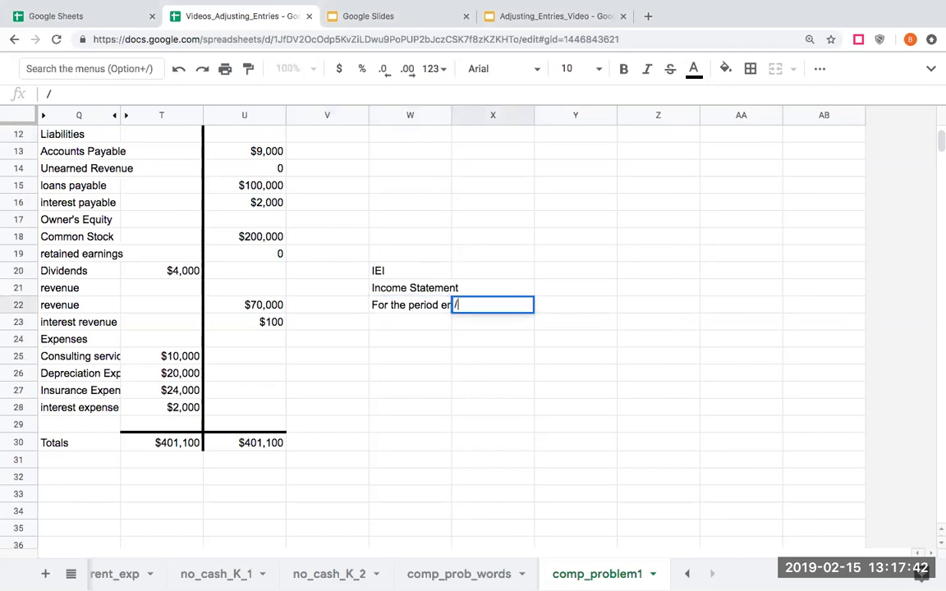
pyautogui.press('Escape')
pyautogui.click(493, 287)
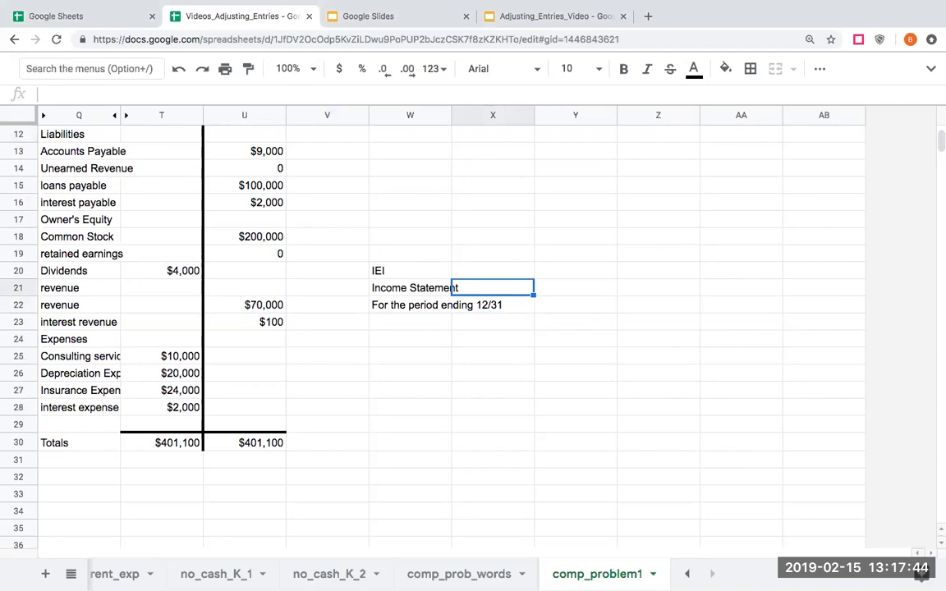
pyautogui.click(410, 305)
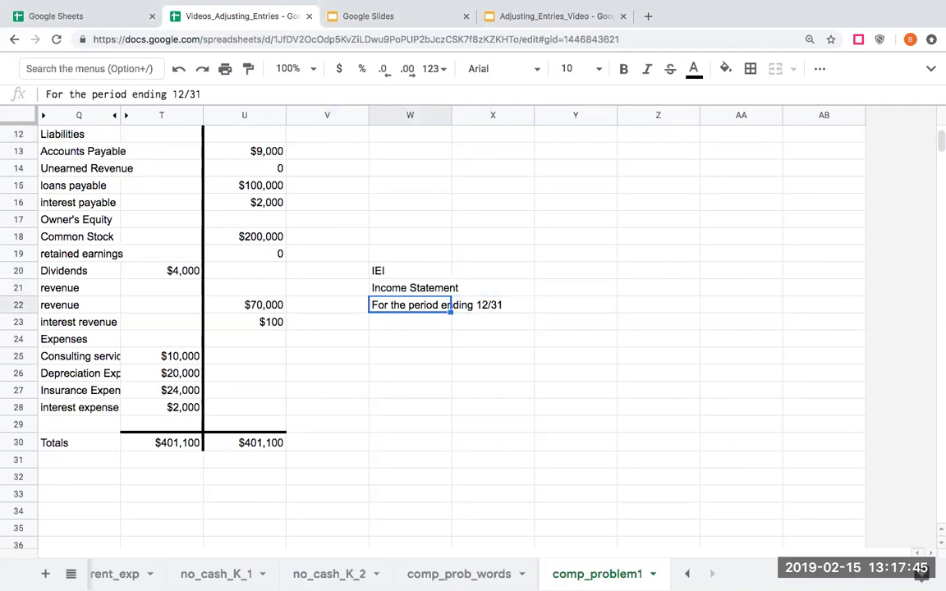
pyautogui.click(226, 92)
pyautogui.write('/18')
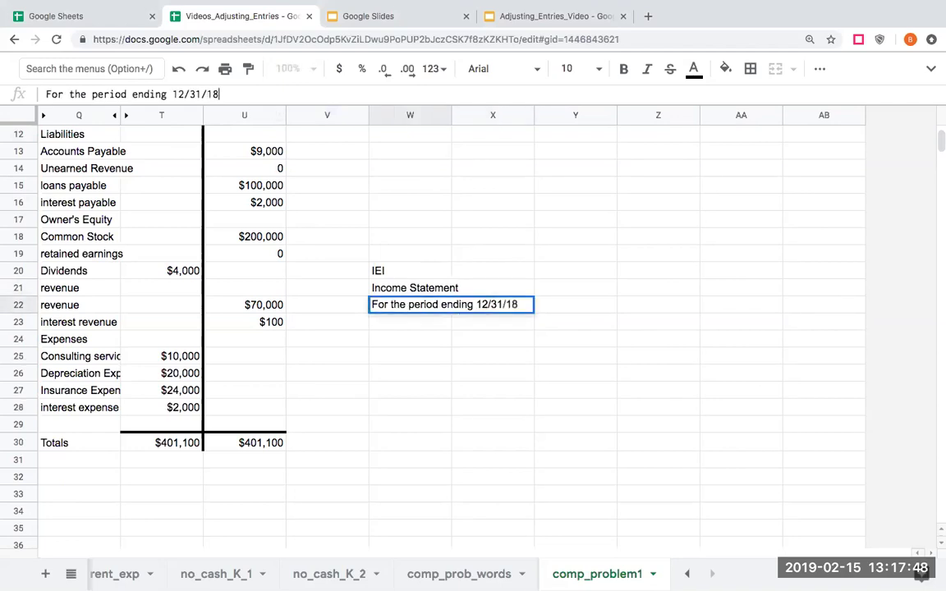
pyautogui.press('Return')
# Enter the section heading Revenues in W24.
pyautogui.click(410, 338)
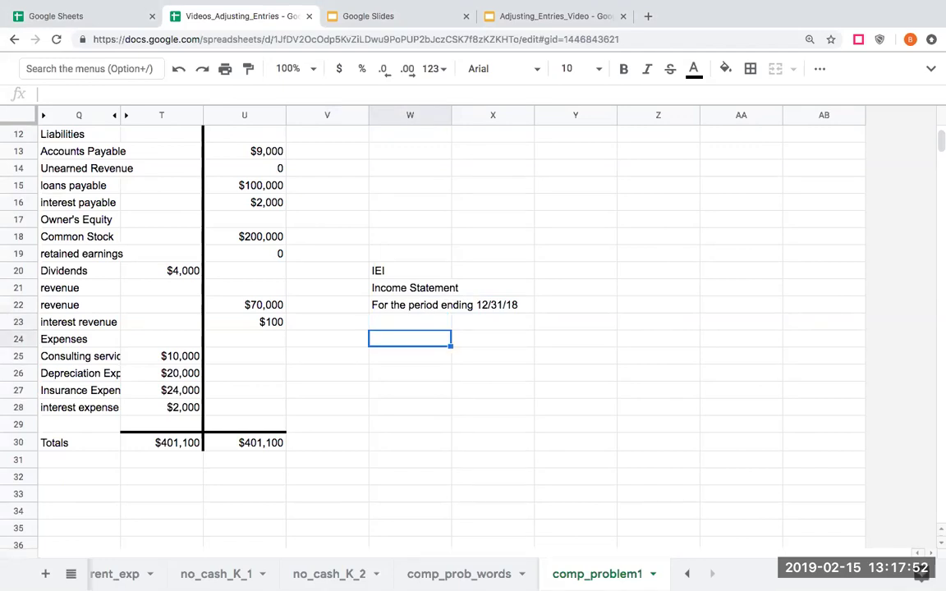
pyautogui.write('REve')
pyautogui.press('BackSpace')
pyautogui.press('BackSpace')
pyautogui.press('BackSpace')
pyautogui.write('evenues')
pyautogui.press('Return')
# Enter the line label Services Revenue in W25 under the Revenues heading.
pyautogui.write('Services REvenu')
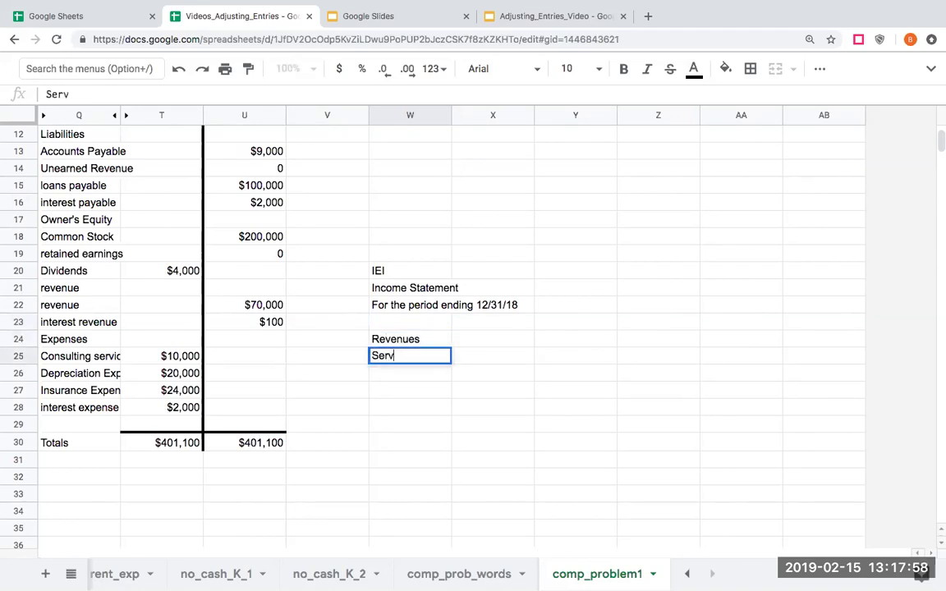
pyautogui.press('BackSpace')
pyautogui.press('BackSpace')
pyautogui.press('BackSpace')
pyautogui.press('BackSpace')
pyautogui.press('BackSpace')
pyautogui.write('evenue')
pyautogui.press('Return')
# Link the Services Revenue amount in Y25 to the adjusted revenue credit in U22.
pyautogui.click(574, 355)
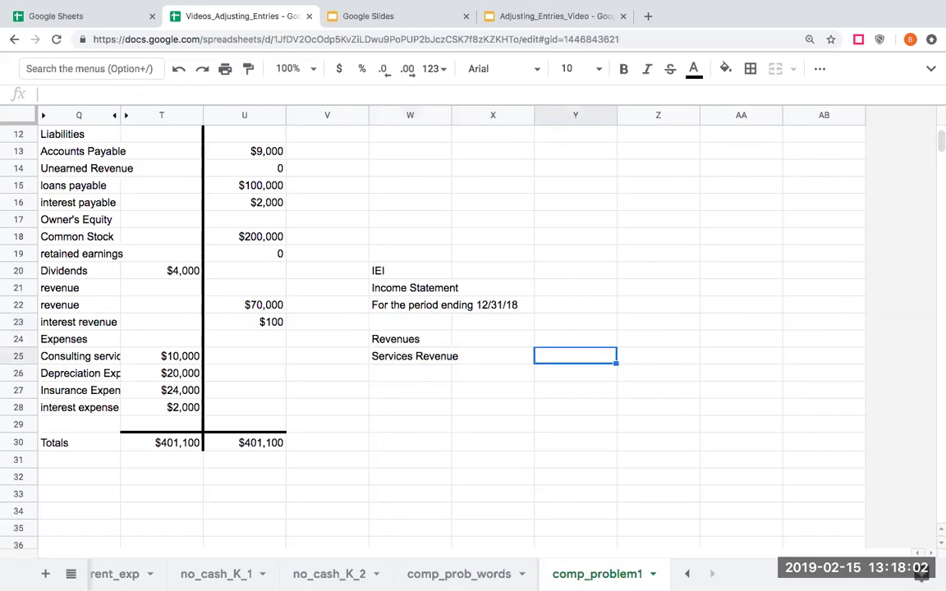
pyautogui.write('+')
pyautogui.press('Left')
pyautogui.press('Left')
pyautogui.press('Left')
pyautogui.press('Up')
pyautogui.press('Left')
pyautogui.press('Up')
pyautogui.press('Up')
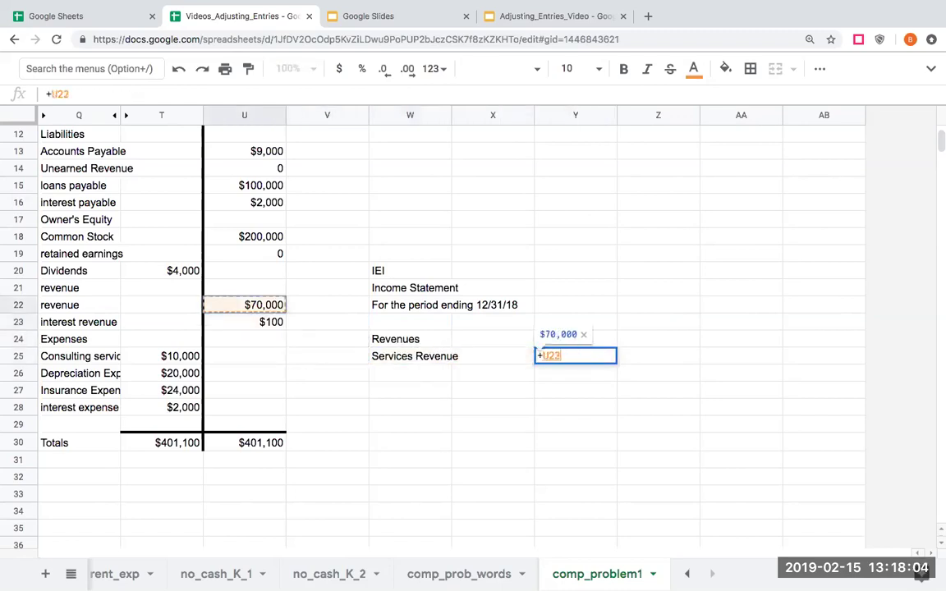
pyautogui.press('Return')
# Add an "interest revenue" line in W26 and link its amount in Y26 to the adjusted credit in U23.
pyautogui.click(410, 372)
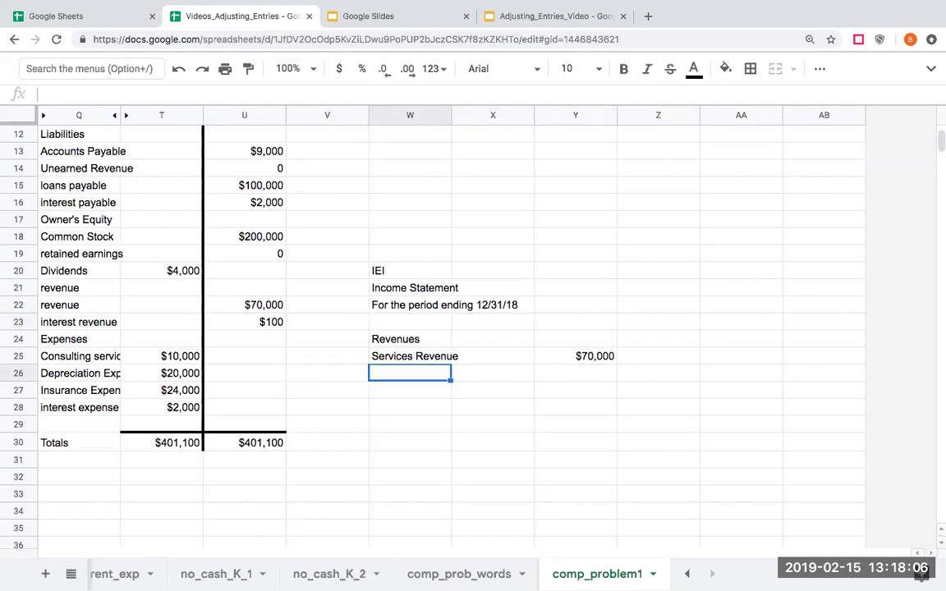
pyautogui.write('interest revenue')
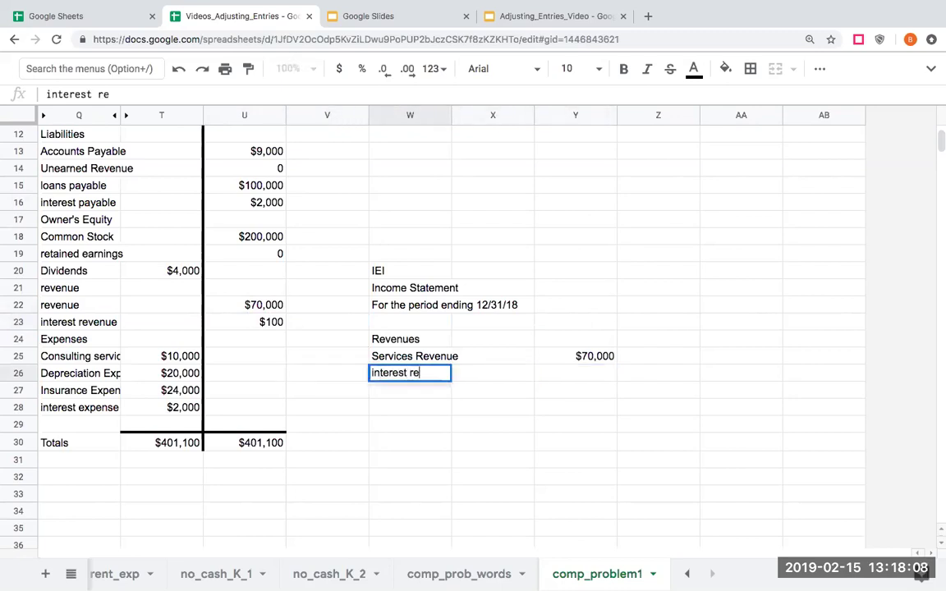
pyautogui.press('Return')
pyautogui.click(574, 372)
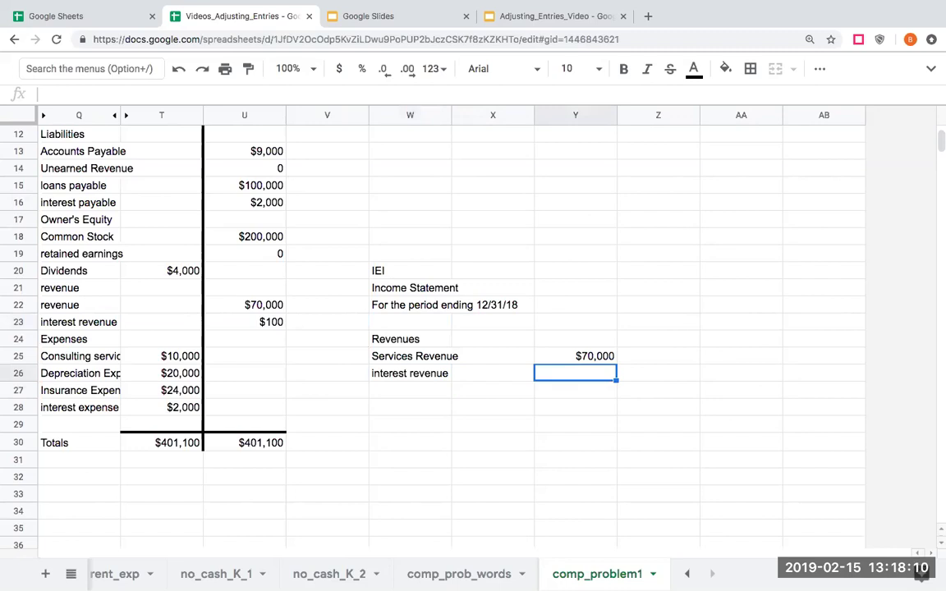
pyautogui.write('=')
pyautogui.press('Left')
pyautogui.press('Left')
pyautogui.press('Left')
pyautogui.press('Left')
pyautogui.press('Up')
pyautogui.press('Up')
pyautogui.press('Up')
pyautogui.press('Return')
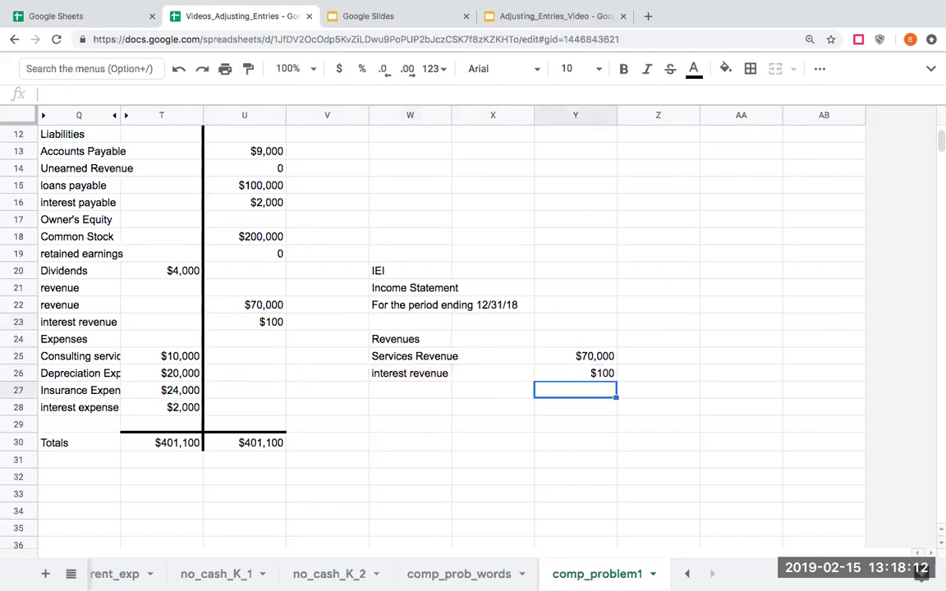
# Add a "total revenues" line in W27 and sum Y25 and Y26 in Z27.
pyautogui.click(409, 390)
pyautogui.write('total revenues')
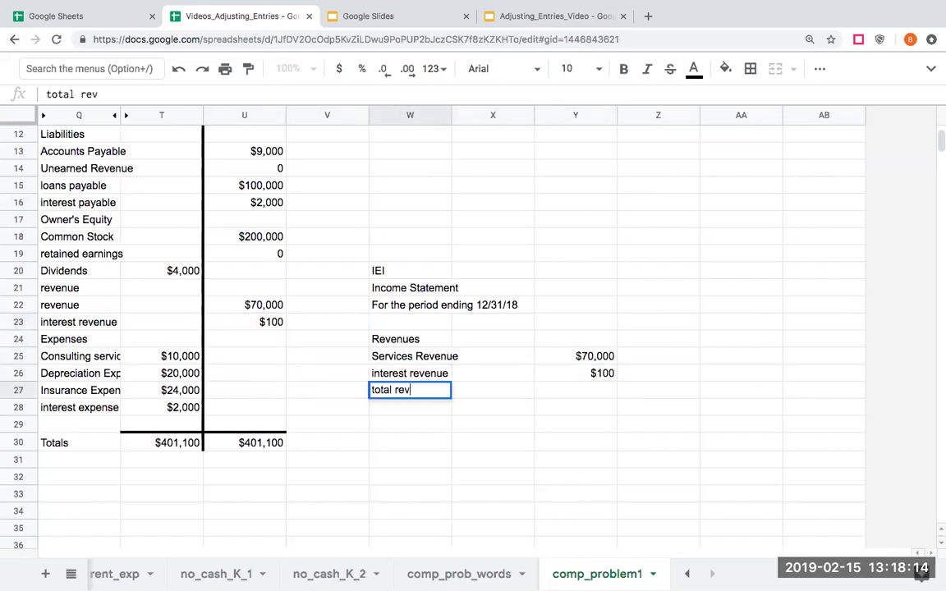
pyautogui.press('Return')
pyautogui.press('Up')
pyautogui.press('Right')
pyautogui.press('Right')
pyautogui.press('Right')
pyautogui.write('6')
pyautogui.press('Left')
pyautogui.press('Right')
pyautogui.write('=')
pyautogui.press('Left')
pyautogui.press('Up')
pyautogui.press('Up')
pyautogui.write('+')
pyautogui.press('Left')
pyautogui.press('Up')
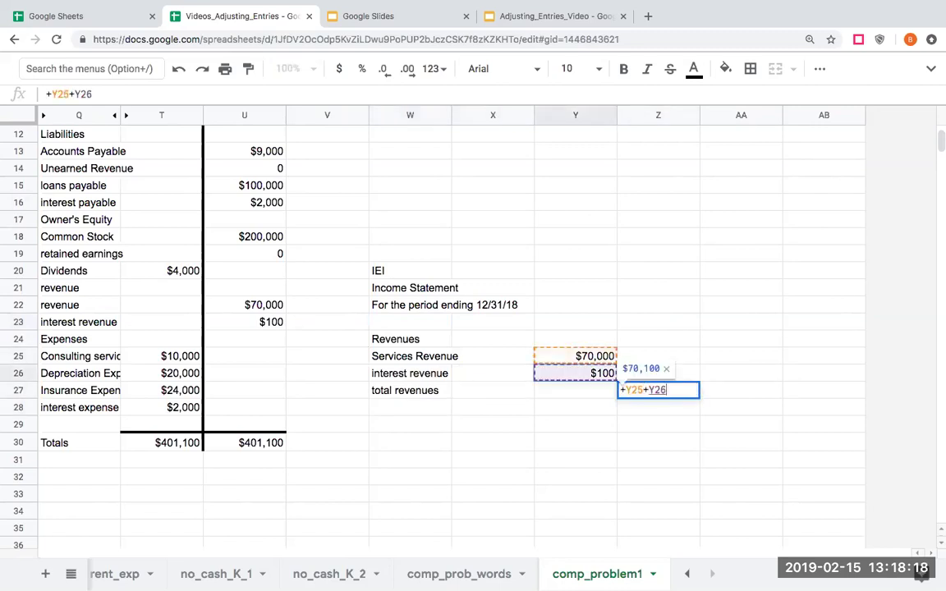
pyautogui.press('Return')
pyautogui.press('Left')
# Enter the section heading "Less: Expenses" in W29.
pyautogui.click(410, 424)
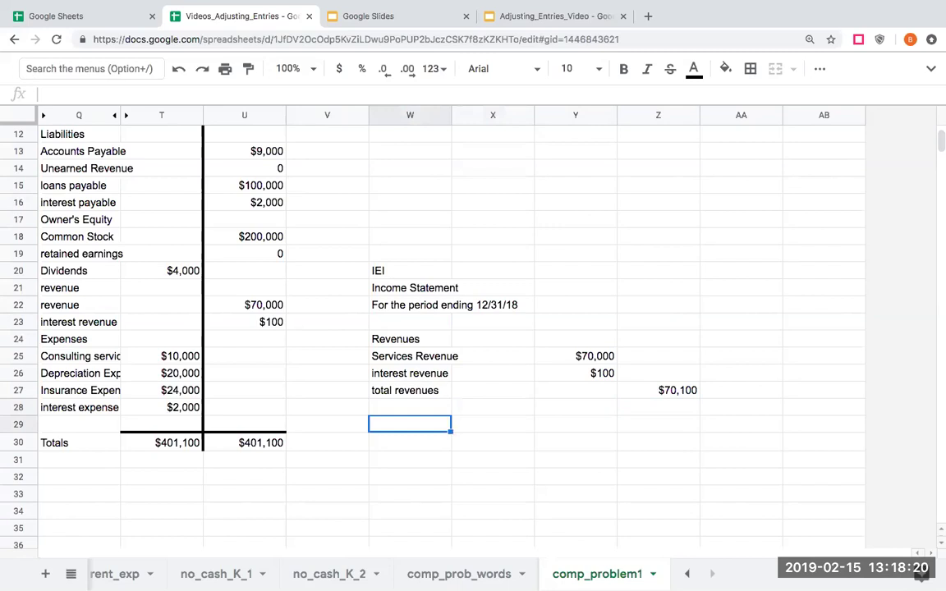
pyautogui.write('Les')
pyautogui.press('BackSpace')
pyautogui.write('es')
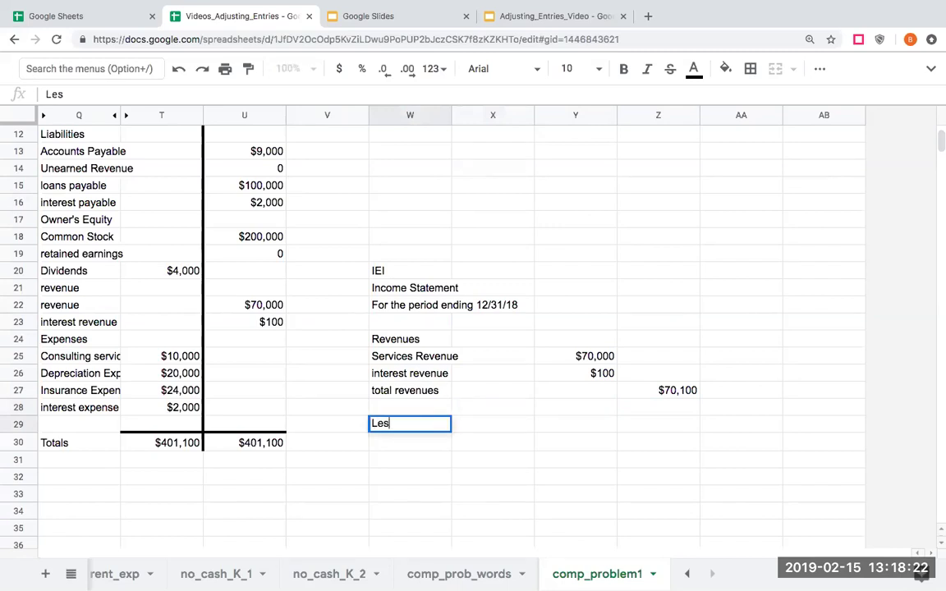
pyautogui.write('s: Expenses')
pyautogui.press('Return')
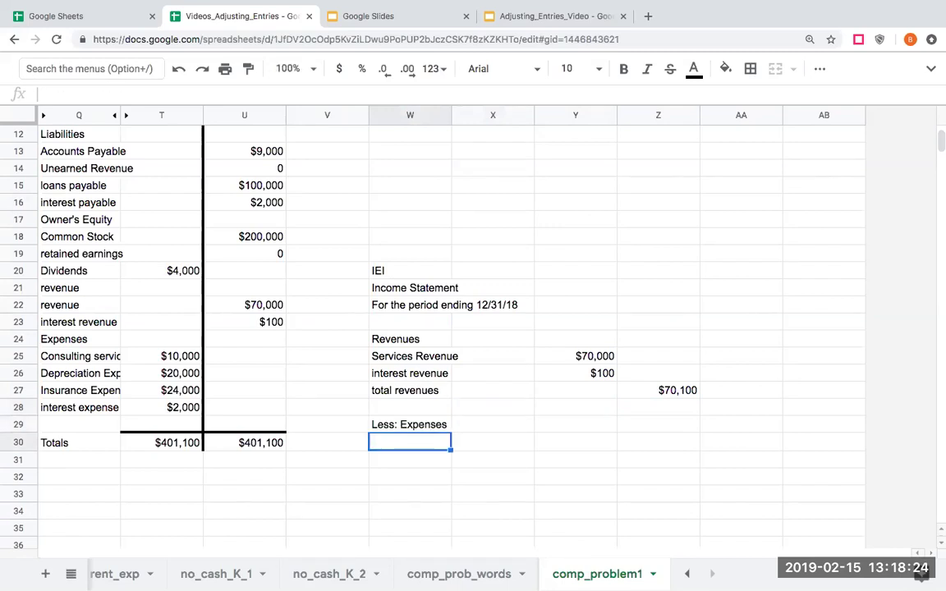
# Link W30 to the consulting services expense name in Q25 of the trial balance.
pyautogui.write('+')
pyautogui.press('Left')
pyautogui.press('Left')
pyautogui.press('Left')
pyautogui.press('Left')
pyautogui.press('Up')
pyautogui.press('Up')
pyautogui.press('Up')
pyautogui.press('Up')
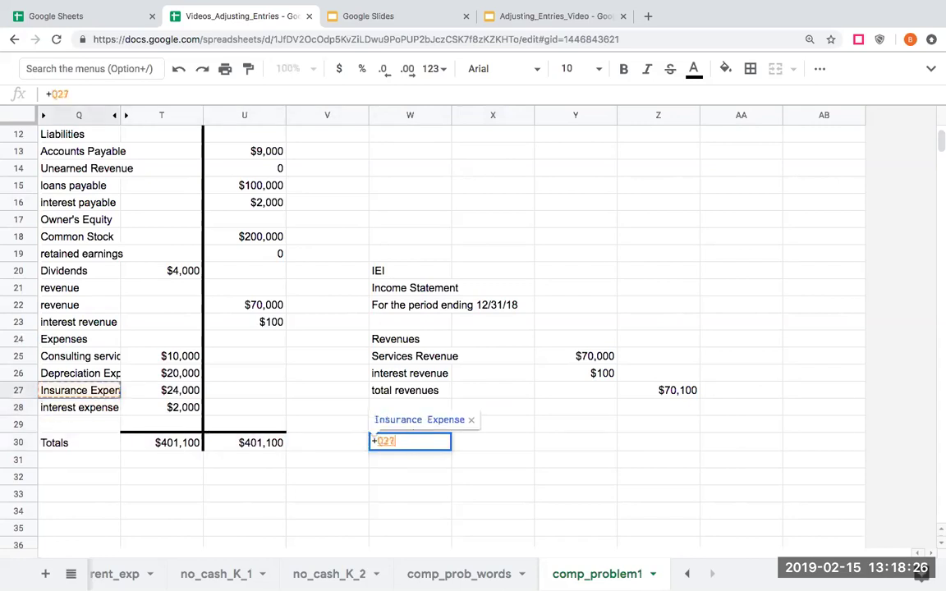
pyautogui.press('Up')
pyautogui.press('Return')
# Link W31 to the Depreciation Expense account name in Q26.
pyautogui.write('+')
pyautogui.press('Left')
pyautogui.press('Left')
pyautogui.press('Left')
pyautogui.press('Left')
pyautogui.press('Up')
pyautogui.press('Up')
pyautogui.press('Up')
pyautogui.press('Up')
pyautogui.press('Up')
pyautogui.press('Return')
# Link W32 to the Insurance Expense account name in Q27.
pyautogui.write('+')
pyautogui.press('Left')
pyautogui.press('Left')
pyautogui.press('Left')
pyautogui.press('Left')
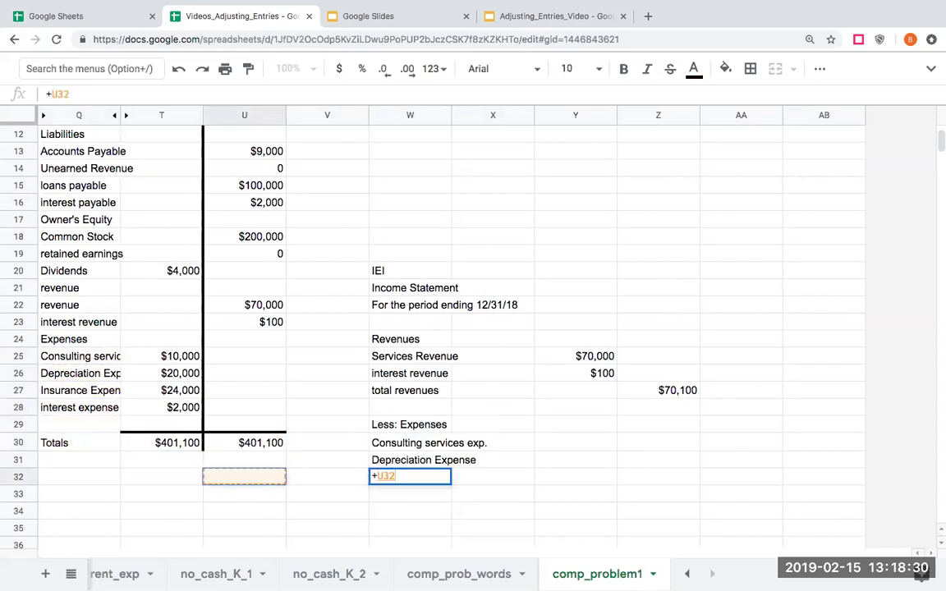
pyautogui.press('Up')
pyautogui.press('Up')
pyautogui.press('Up')
pyautogui.press('Up')
pyautogui.press('Up')
pyautogui.press('Return')
# Link W33 to the interest expense account name in Q28.
pyautogui.write('+')
pyautogui.press('Left')
pyautogui.press('Left')
pyautogui.press('Left')
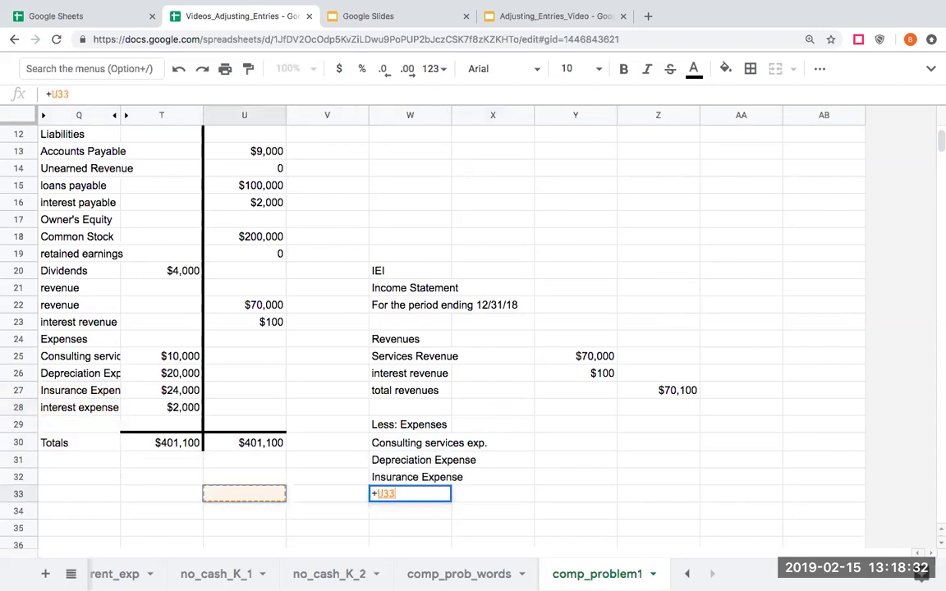
pyautogui.press('Left')
pyautogui.press('Up')
pyautogui.press('Up')
pyautogui.press('Up')
pyautogui.press('Up')
pyautogui.press('Up')
pyautogui.press('Return')
# Link the consulting services expense amount in Y30 to the adjusted debit in T25.
pyautogui.click(493, 494)
pyautogui.press('Right')
pyautogui.press('Up')
pyautogui.press('Up')
pyautogui.press('Up')
pyautogui.press('Up')
pyautogui.press('Down')
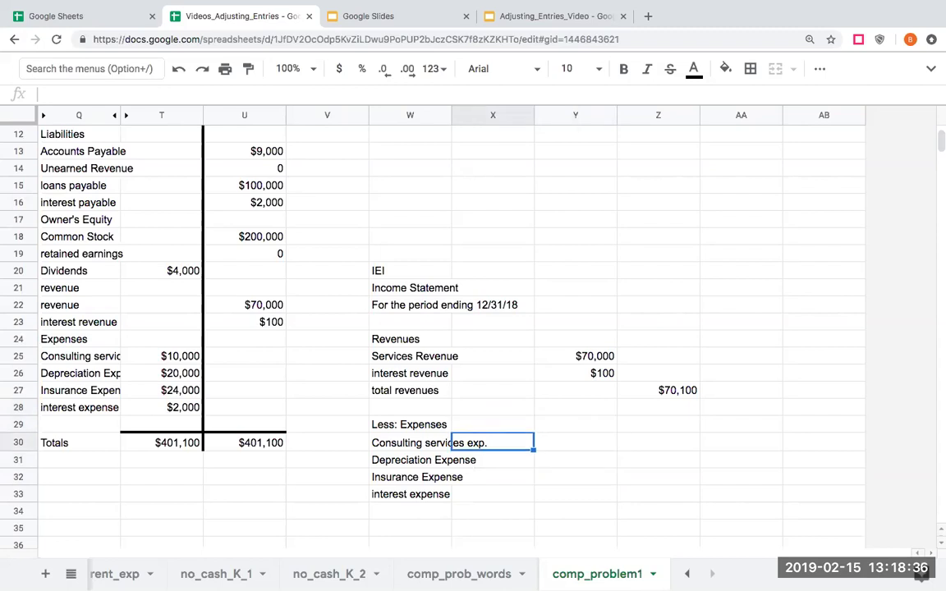
pyautogui.write('+')
pyautogui.press('Left')
pyautogui.press('Left')
pyautogui.press('Left')
pyautogui.press('Left')
pyautogui.press('Left')
pyautogui.press('Up')
pyautogui.press('Up')
pyautogui.press('Up')
pyautogui.press('Up')
pyautogui.press('Up')
pyautogui.press('Return')
# Copy the Y30 formula into Y31 through Y33 for the depreciation, insurance and interest expense amounts.
pyautogui.hotkey('ctrl', 'c')
pyautogui.press('Down')
pyautogui.press('Up')
pyautogui.press('Up')
pyautogui.hotkey('ctrl', 'c')
pyautogui.press('Down')
pyautogui.hotkey('ctrl', 'v')
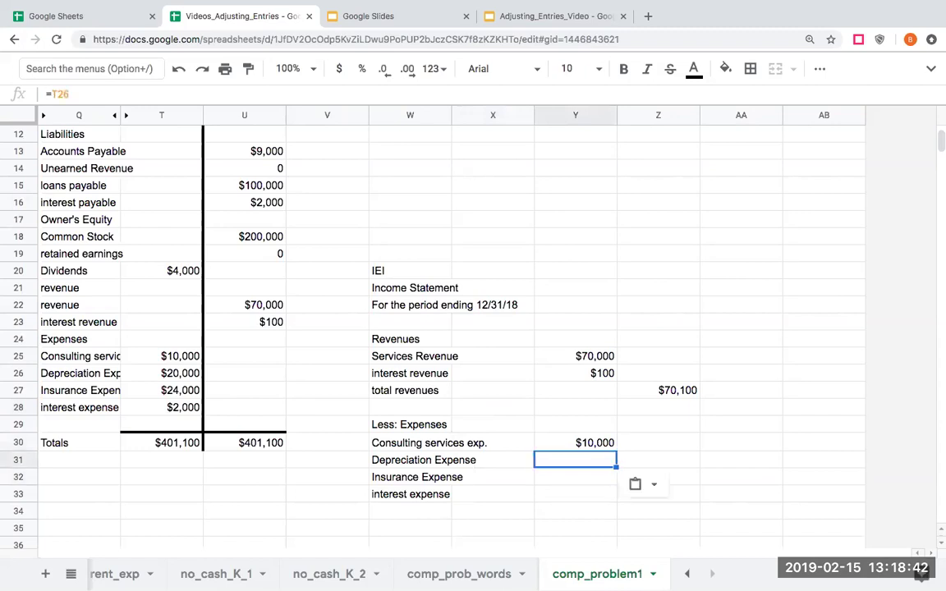
pyautogui.press('Down')
pyautogui.hotkey('ctrl', 'v')
pyautogui.press('Down')
pyautogui.hotkey('ctrl', 'v')
pyautogui.press('Down')
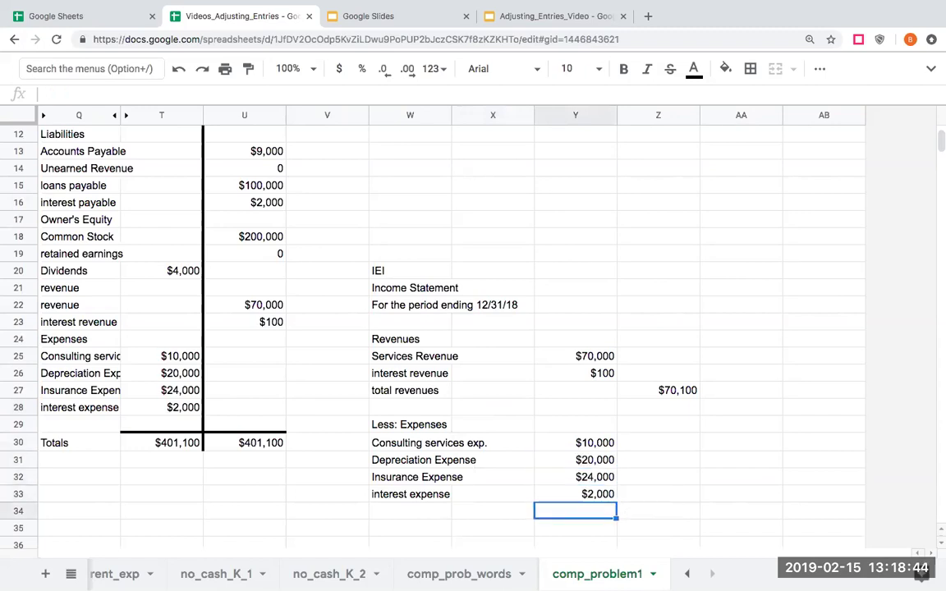
# Label W34 "total expenses" and sum the expense amounts Y30:Y33 in Z34.
pyautogui.press('Left')
pyautogui.press('Left')
pyautogui.write('total expenses')
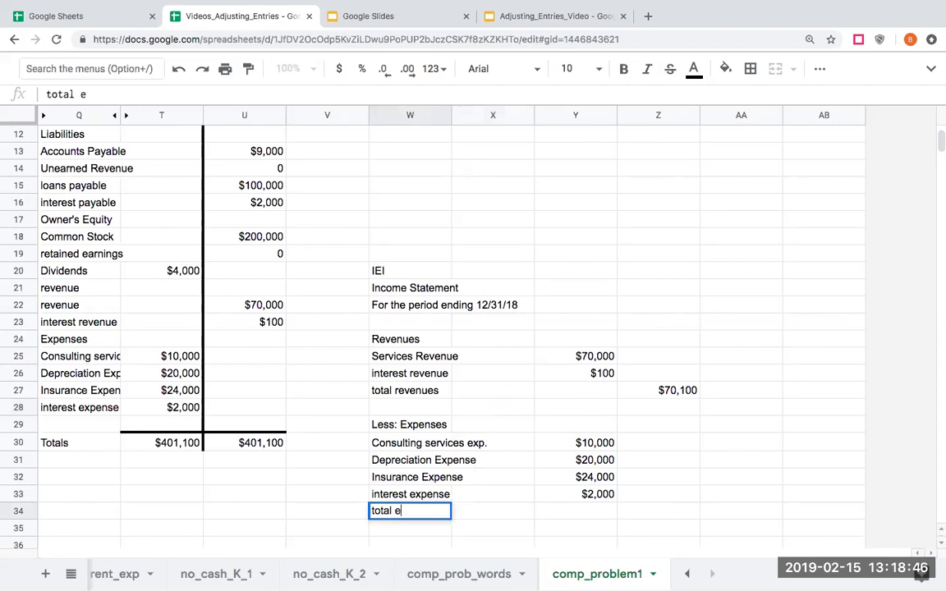
pyautogui.press('Right')
pyautogui.press('Right')
pyautogui.press('Right')
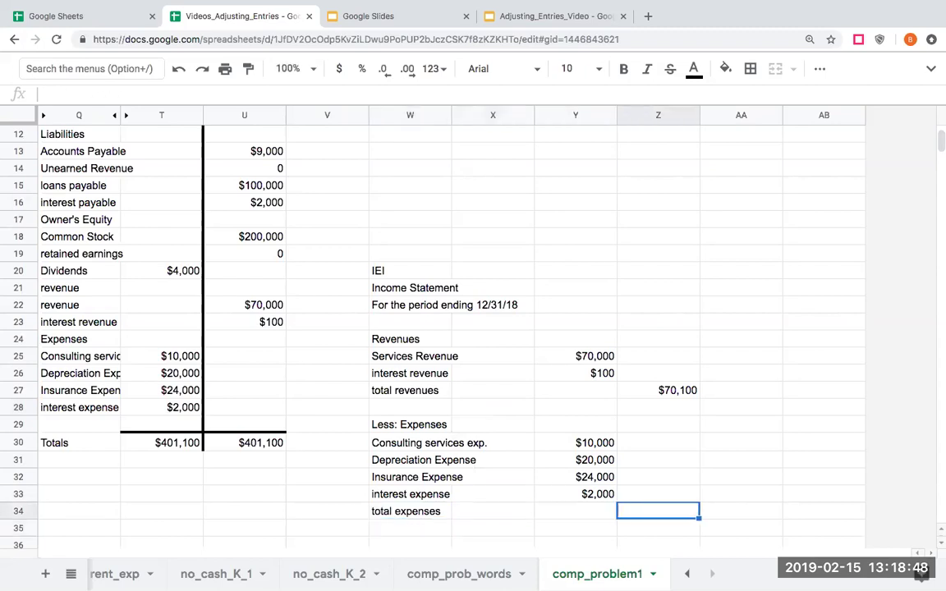
pyautogui.write('=sum(')
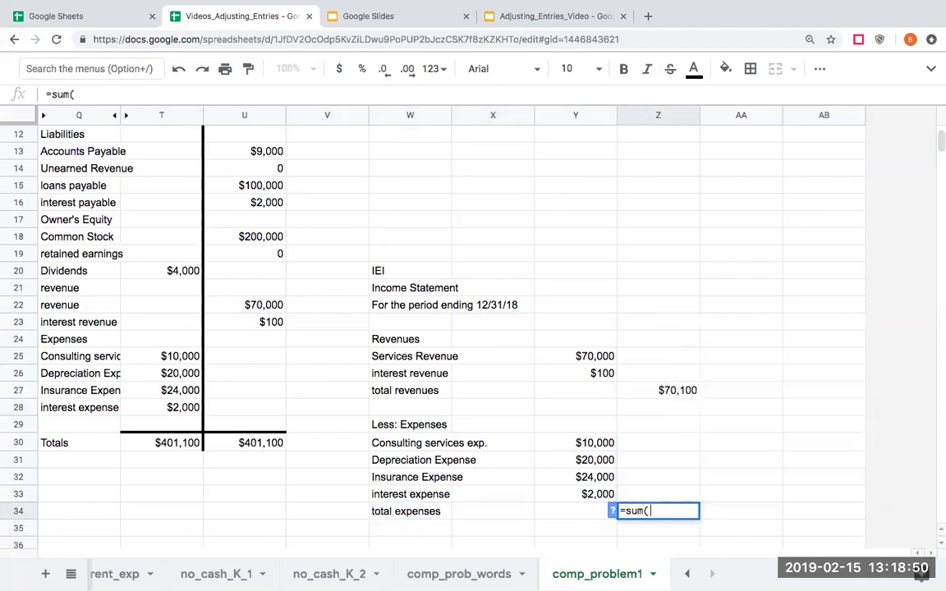
pyautogui.moveTo(582, 442); pyautogui.dragTo(579, 502)
pyautogui.press('Return')
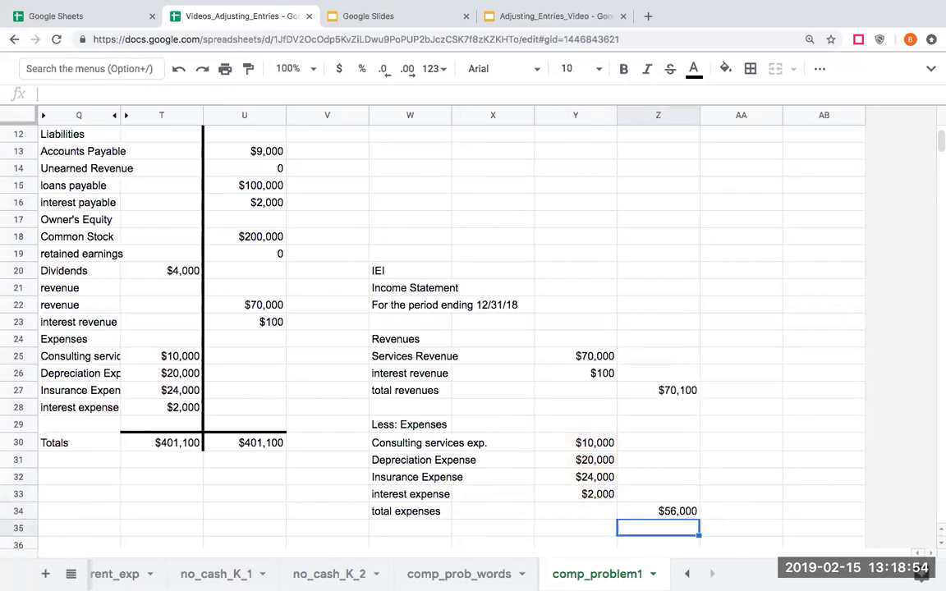
# Label W35 "Net income" below the total expenses line.
pyautogui.press('Left')
pyautogui.press('Left')
pyautogui.press('Left')
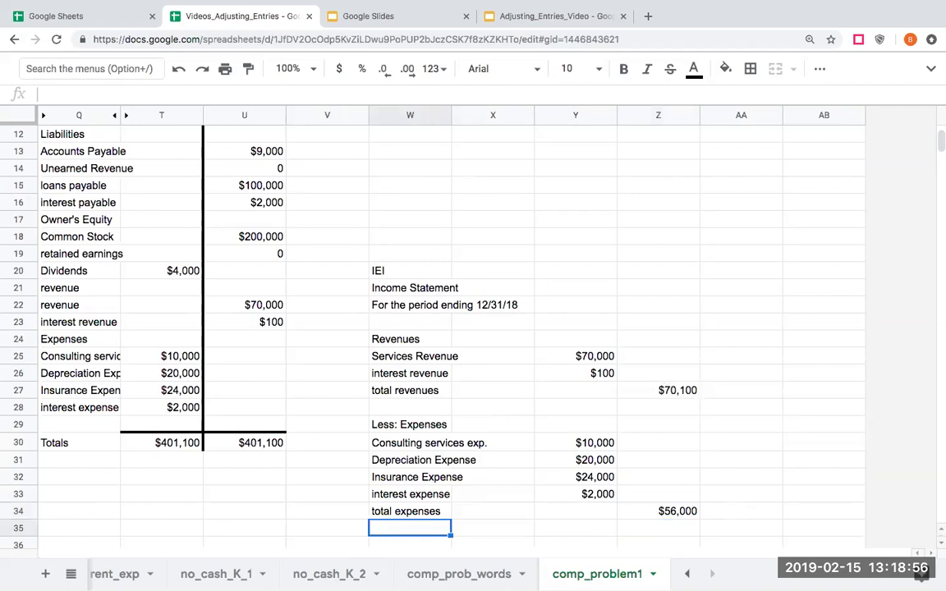
pyautogui.write('Net income')
pyautogui.press('Return')
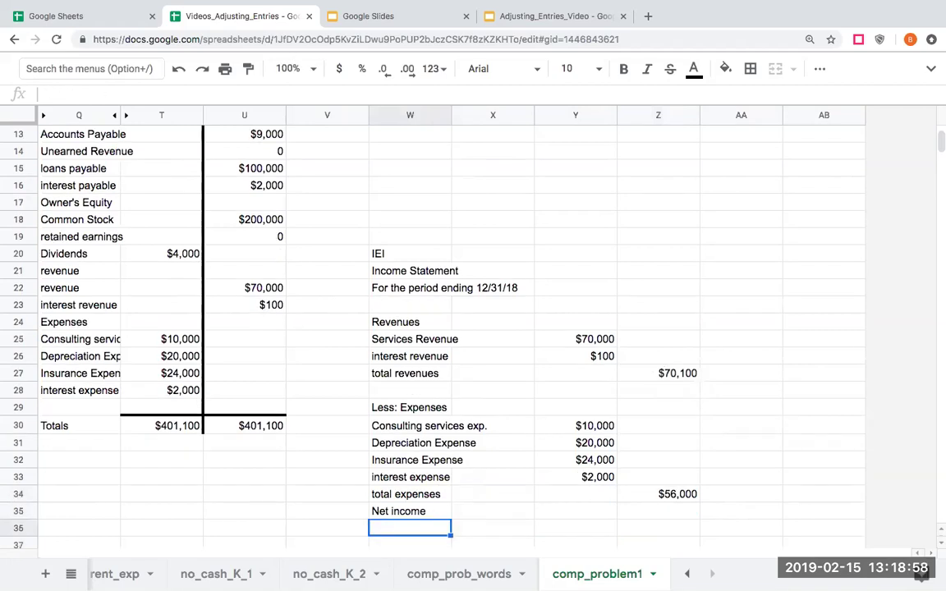
# Calculate net income in Z35 as total revenues in Z27 minus total expenses in Z34.
pyautogui.click(657, 510)
pyautogui.write('+')
pyautogui.press('Up')
pyautogui.press('Up')
pyautogui.press('Up')
pyautogui.press('Up')
pyautogui.press('Up')
pyautogui.press('Up')
pyautogui.press('Up')
pyautogui.press('Up')
pyautogui.write('-')
pyautogui.press('Up')
pyautogui.press('Return')
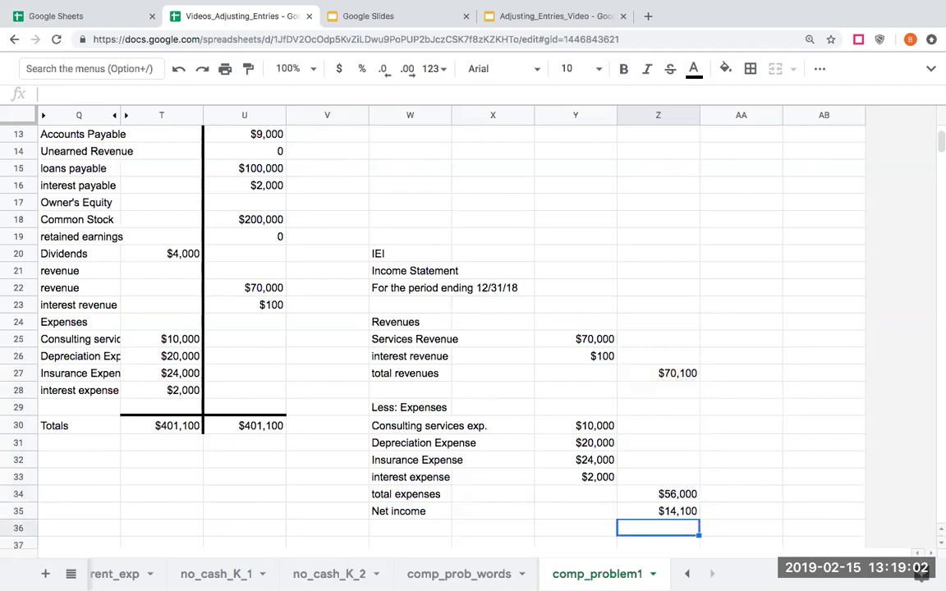
# Enter the headings "IEI" in W37 and "Statement of Retained Earnings" in W38.
pyautogui.press('Left')
pyautogui.press('Left')
pyautogui.press('Left')
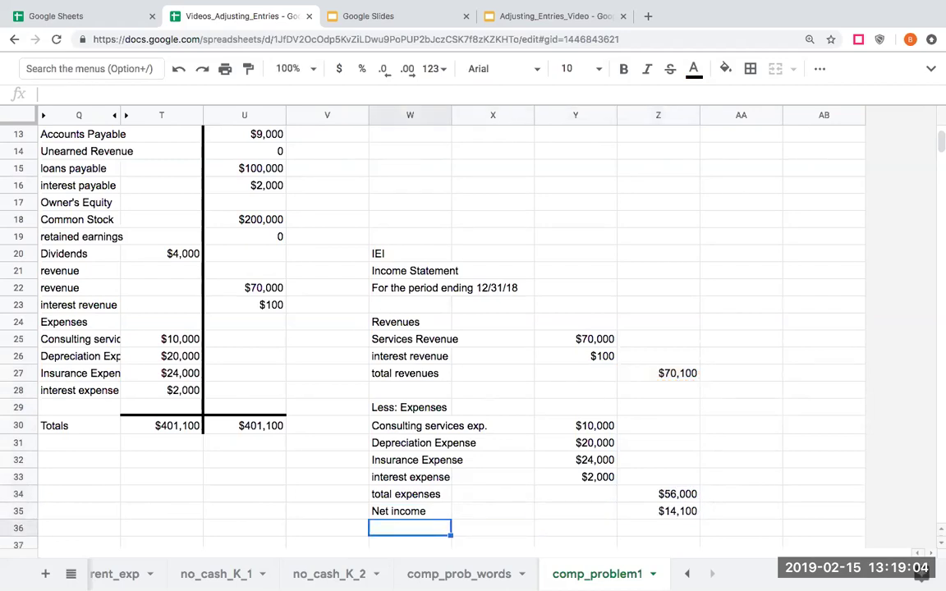
pyautogui.press('Down')
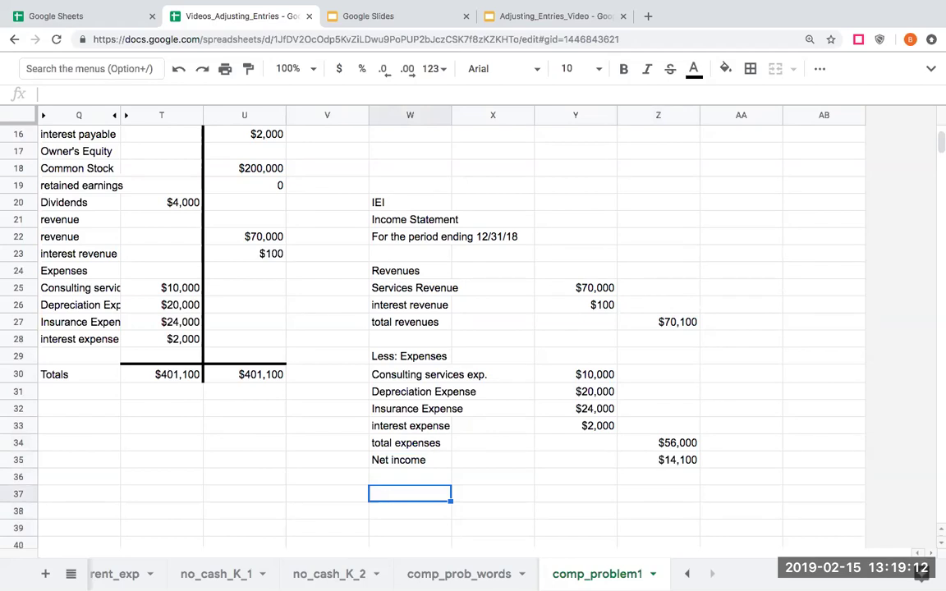
pyautogui.write('IEI')
pyautogui.press('Return')
pyautogui.write('S')
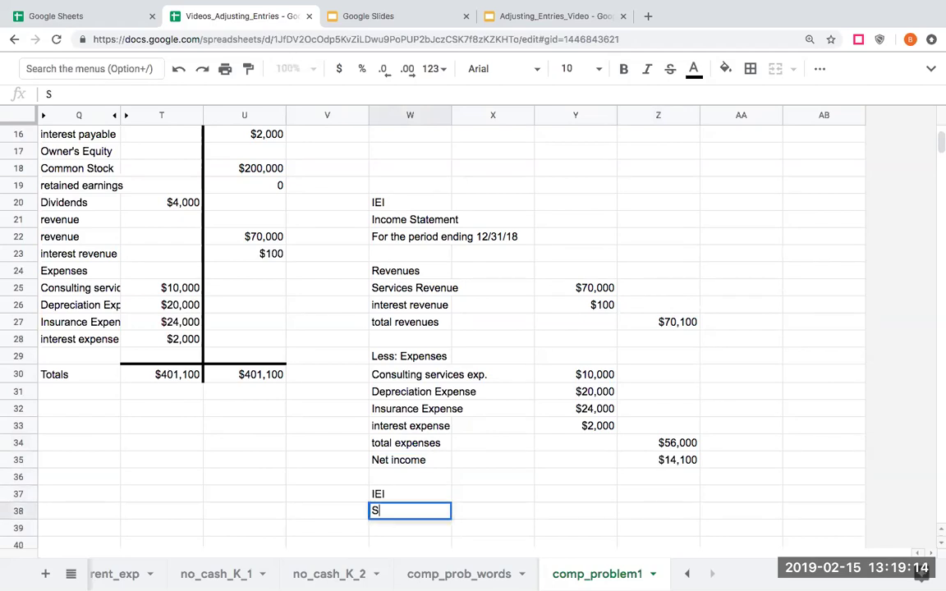
pyautogui.write('tatement of Retain')
pyautogui.press('BackSpace')
pyautogui.press('BackSpace')
pyautogui.write('ained Earnings')
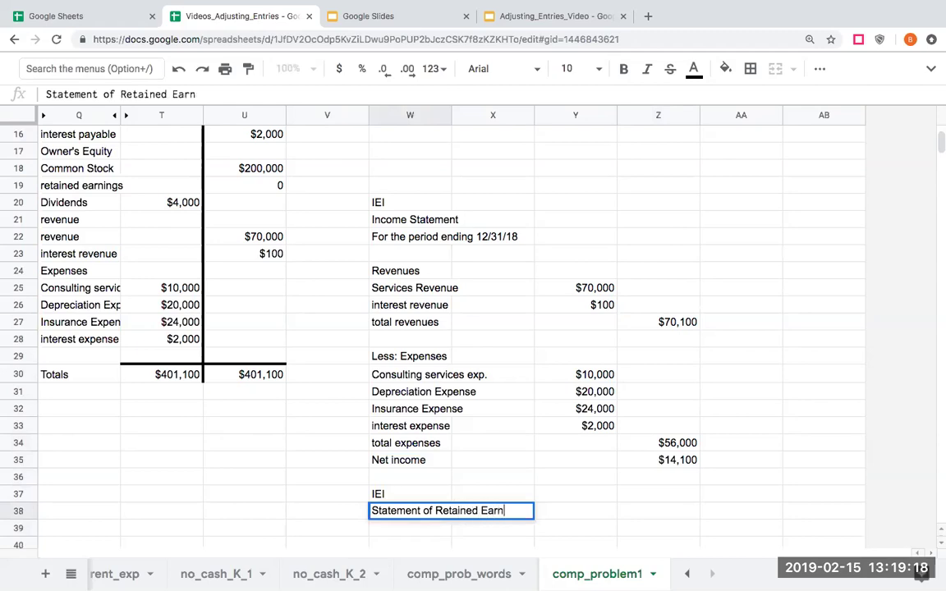
pyautogui.press('Return')
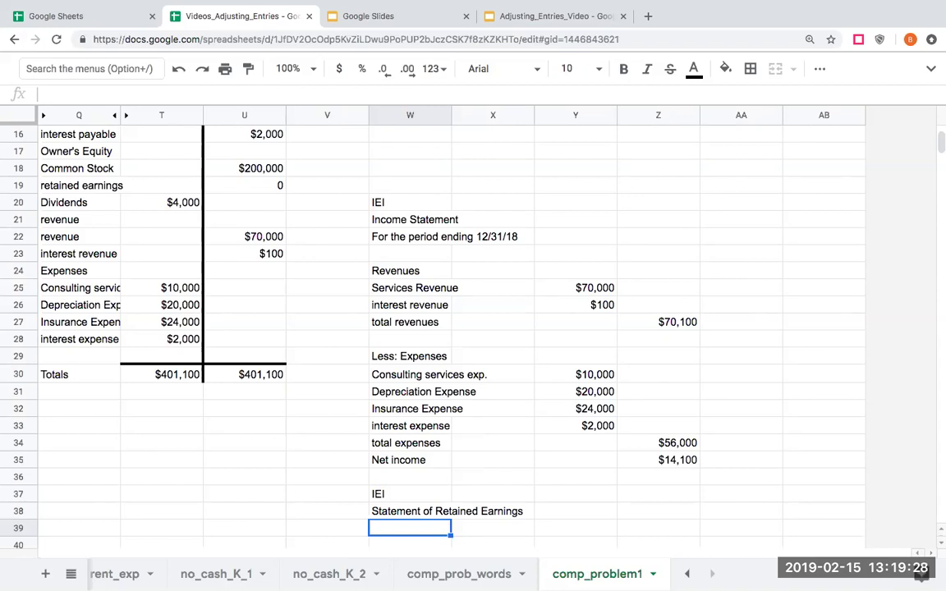
# Link W39 to the income statement's period heading in W22.
pyautogui.write('+')
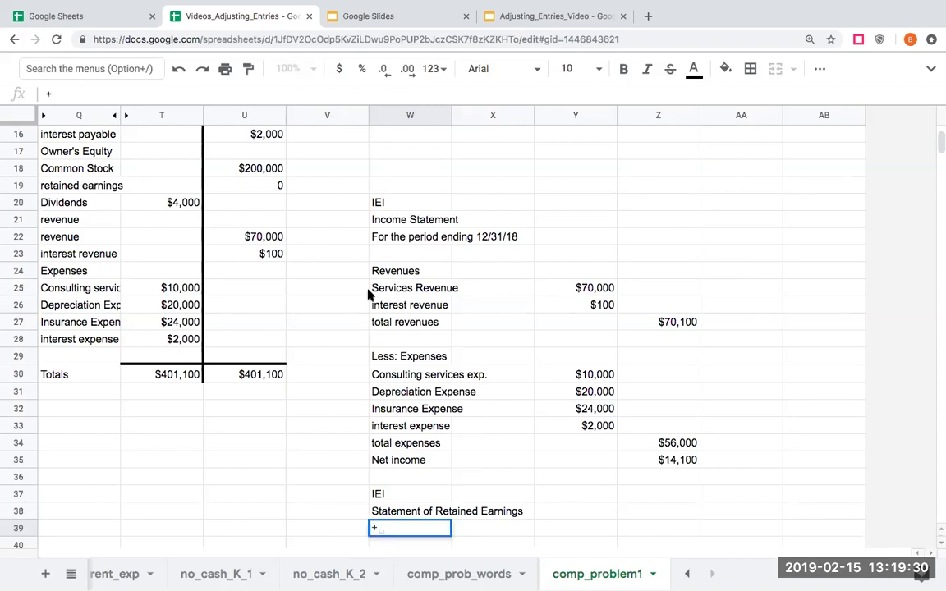
pyautogui.click(422, 240)
pyautogui.press('Return')
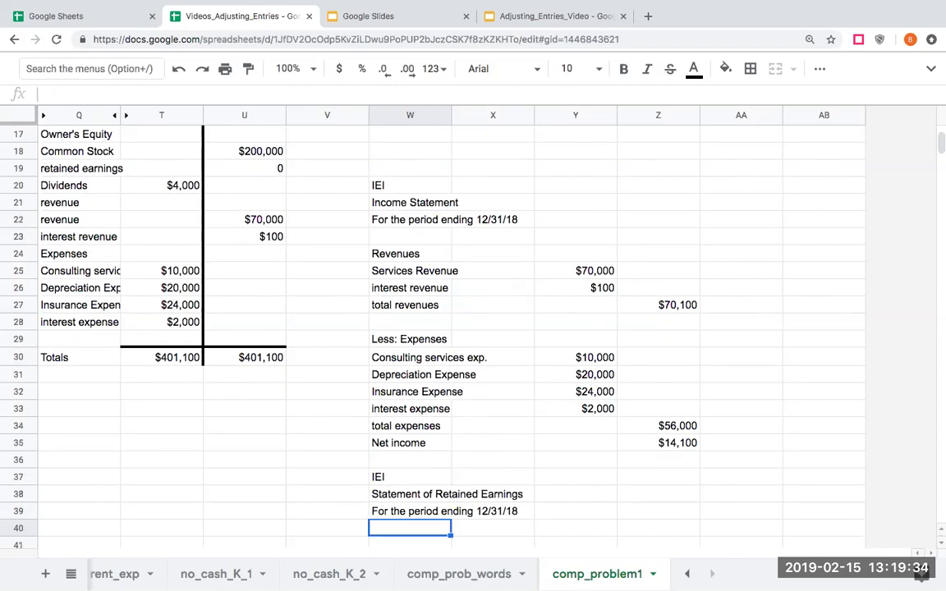
# Label W41 "Beginning retained earnings" and enter 0 as its amount in Y41.
pyautogui.press('Return')
pyautogui.press('Return')
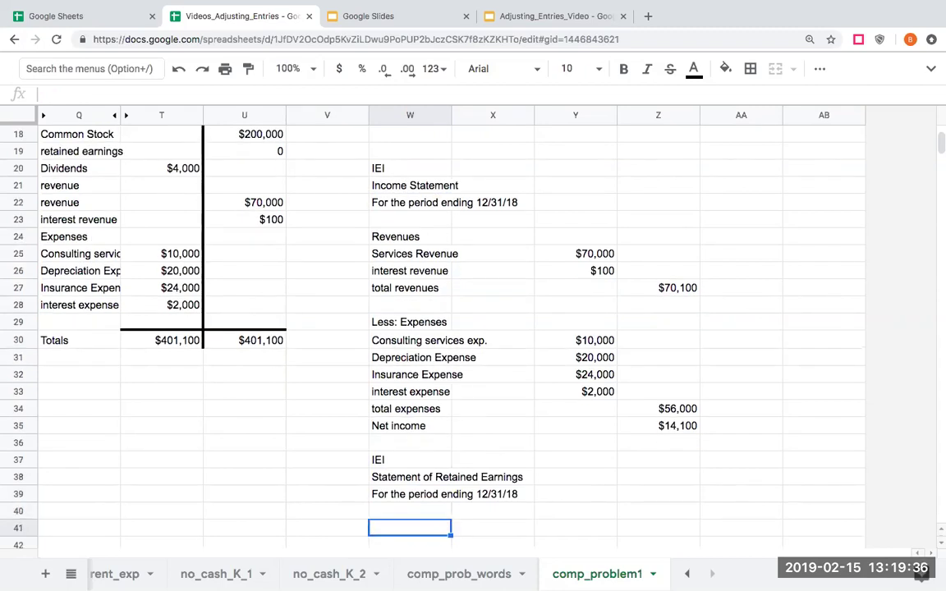
pyautogui.write('Beginnin')
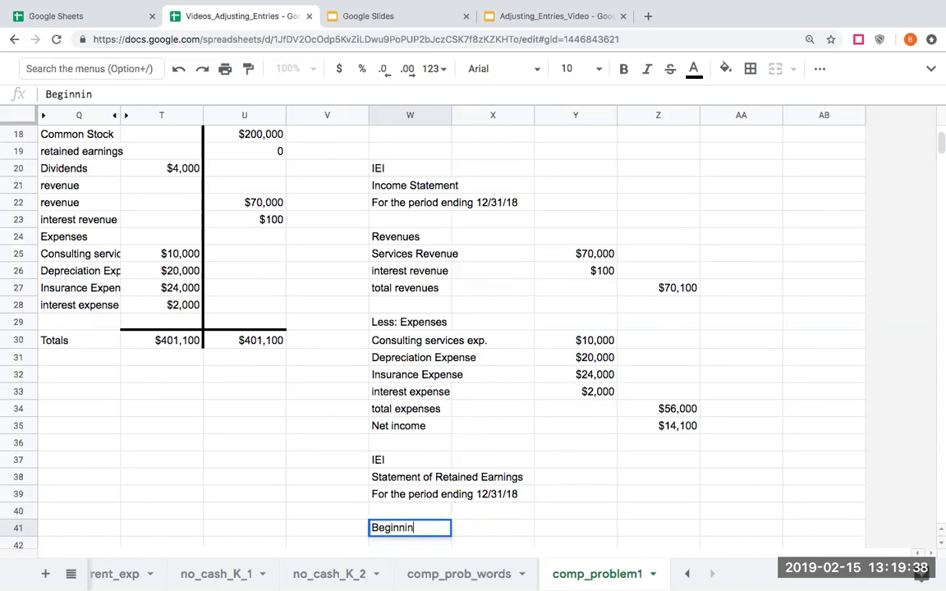
pyautogui.write('g retained earnings')
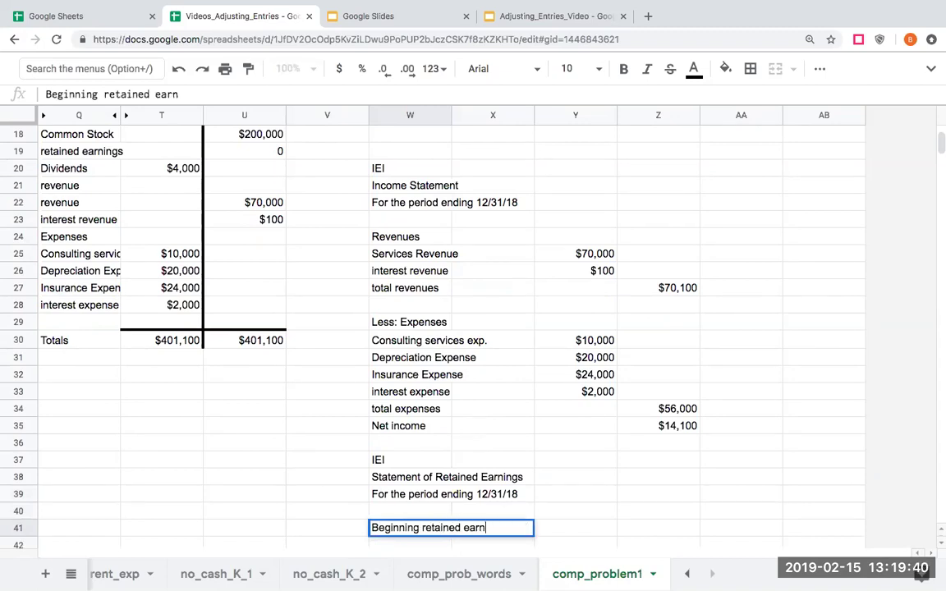
pyautogui.press('Return')
pyautogui.press('Up')
pyautogui.press('Right')
pyautogui.press('Right')
pyautogui.write('0')
pyautogui.press('Return')
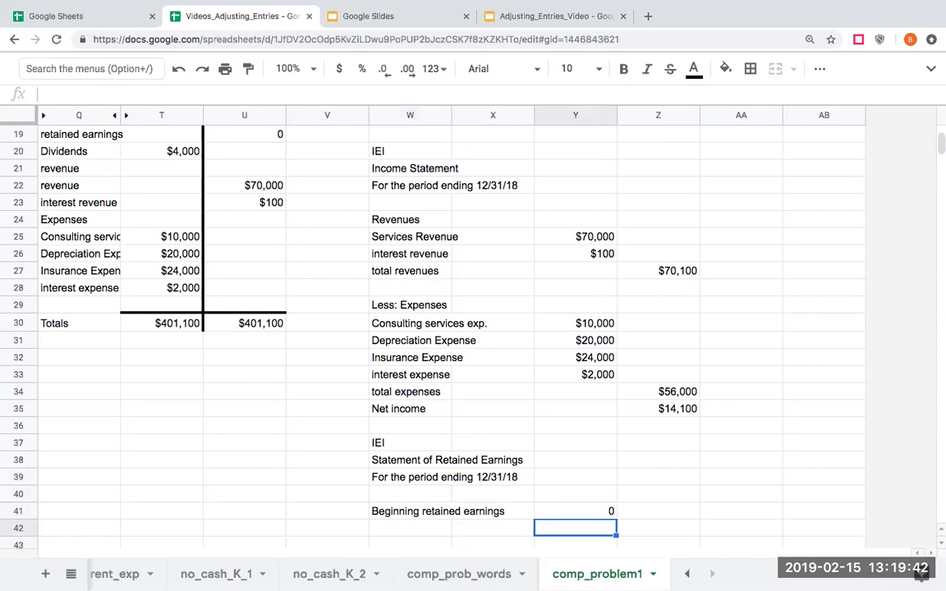
# Label W42 "+ net income" as text and link its amount in Y42 to the net income in Z35.
pyautogui.press('Left')
pyautogui.press('Left')
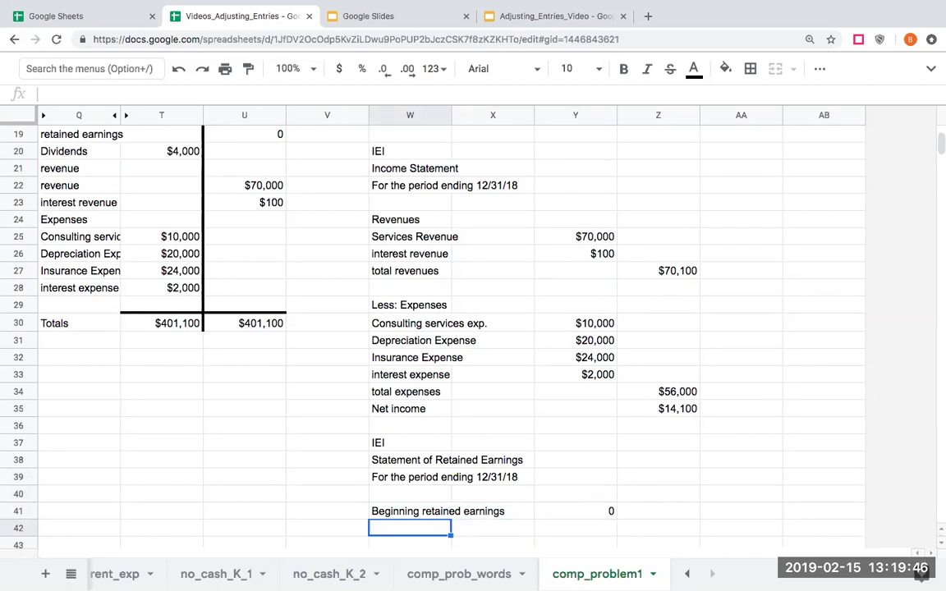
pyautogui.write("'")
pyautogui.write('+ net income')
pyautogui.press('Tab')
pyautogui.press('Right')
pyautogui.write('+')
pyautogui.press('Right')
pyautogui.press('Up')
pyautogui.press('Up')
pyautogui.press('Up')
pyautogui.press('Up')
pyautogui.press('Up')
pyautogui.press('Up')
pyautogui.press('Up')
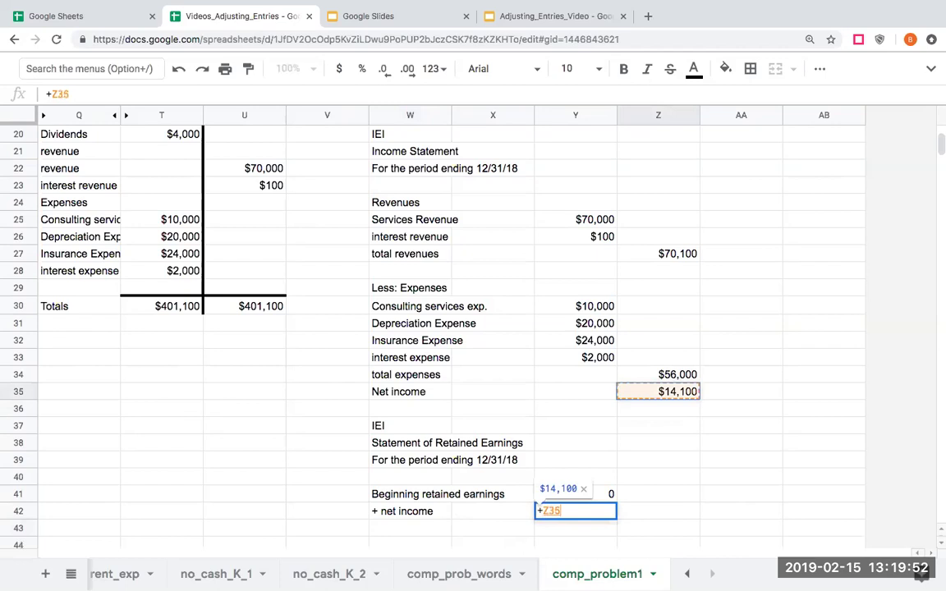
pyautogui.press('Return')
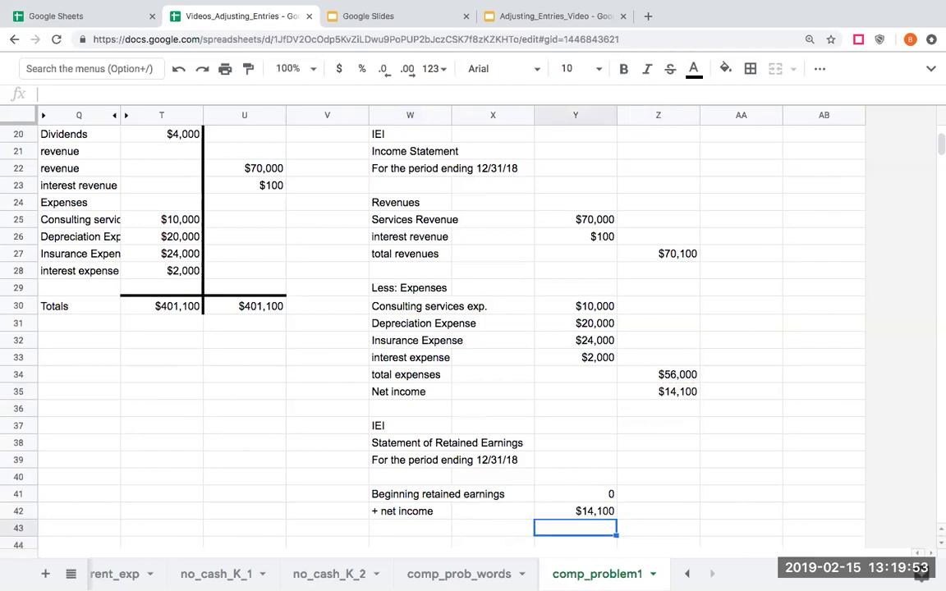
# Add a bottom border under the total expenses row across W34:Z34.
pyautogui.click(410, 393)
pyautogui.click(671, 374)
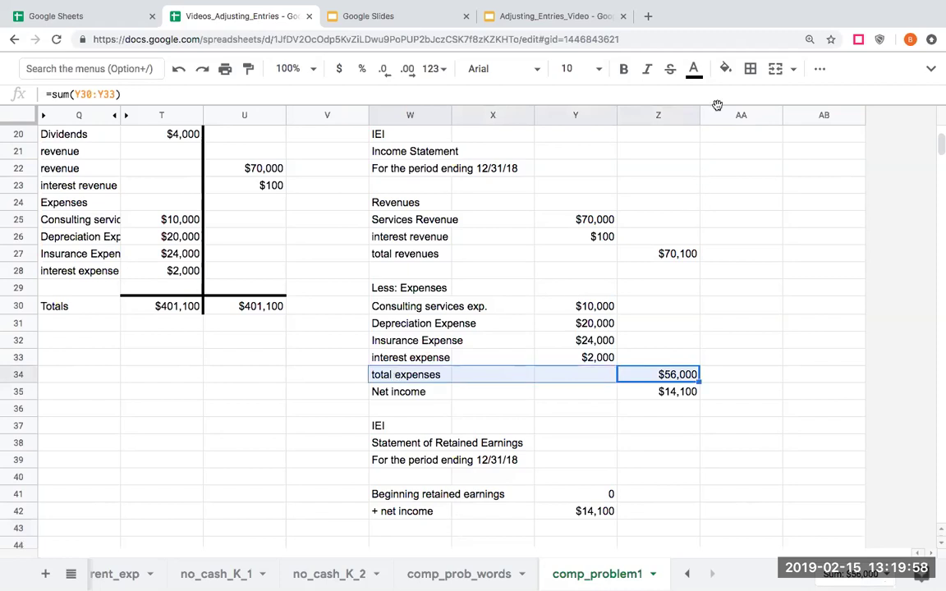
pyautogui.click(749, 69)
pyautogui.click(824, 126)
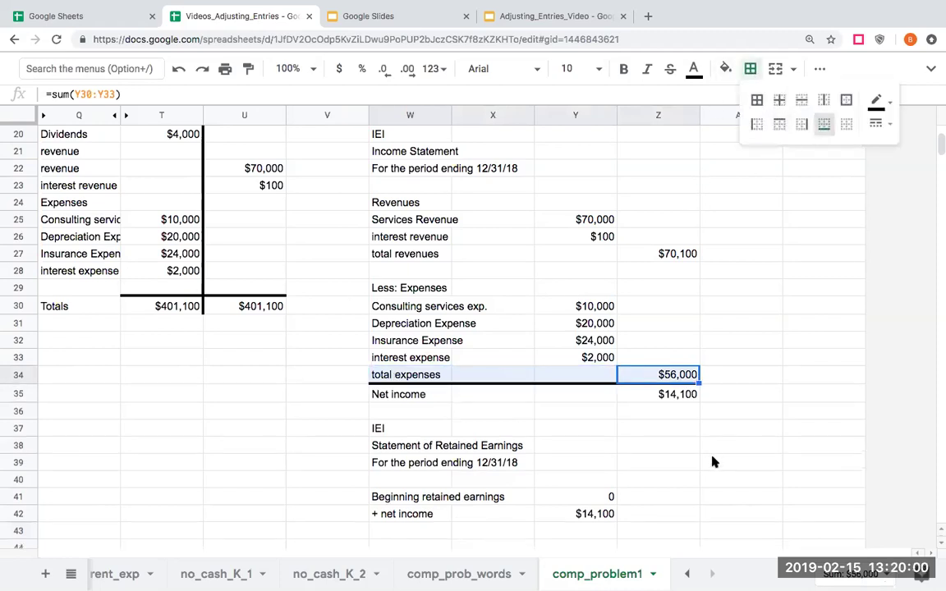
pyautogui.click(711, 460)
# Fill the Net income row W35:Z35 with yellow.
pyautogui.moveTo(433, 396); pyautogui.dragTo(665, 399)
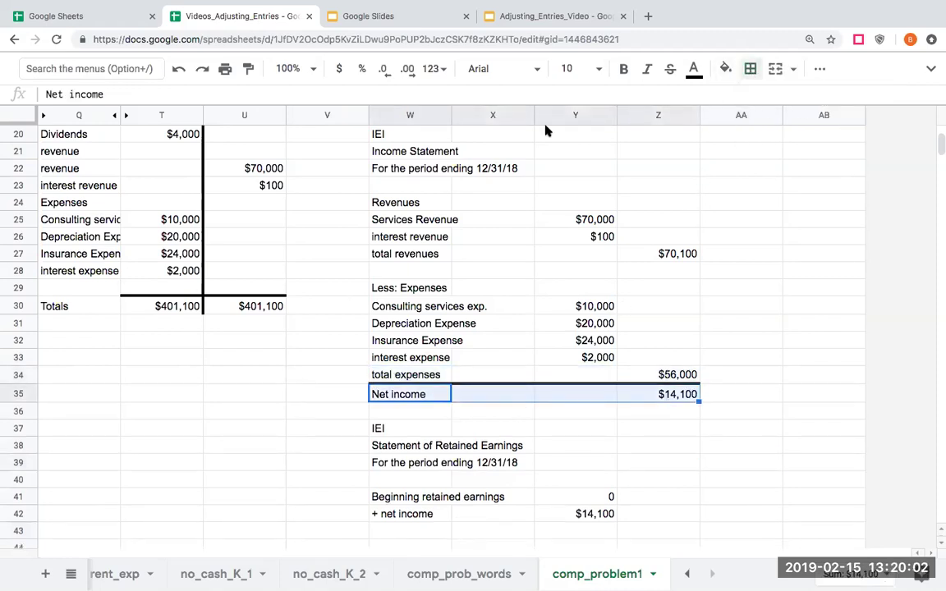
pyautogui.click(725, 69)
pyautogui.click(778, 144)
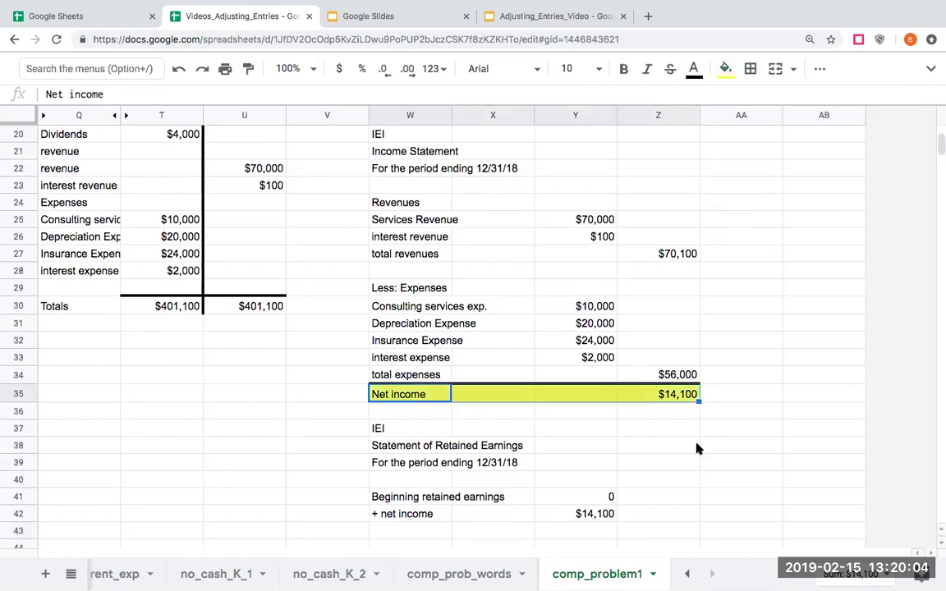
pyautogui.click(674, 502)
# Fill the "+ net income" row W42:Y42 with yellow.
pyautogui.moveTo(420, 516); pyautogui.dragTo(575, 513)
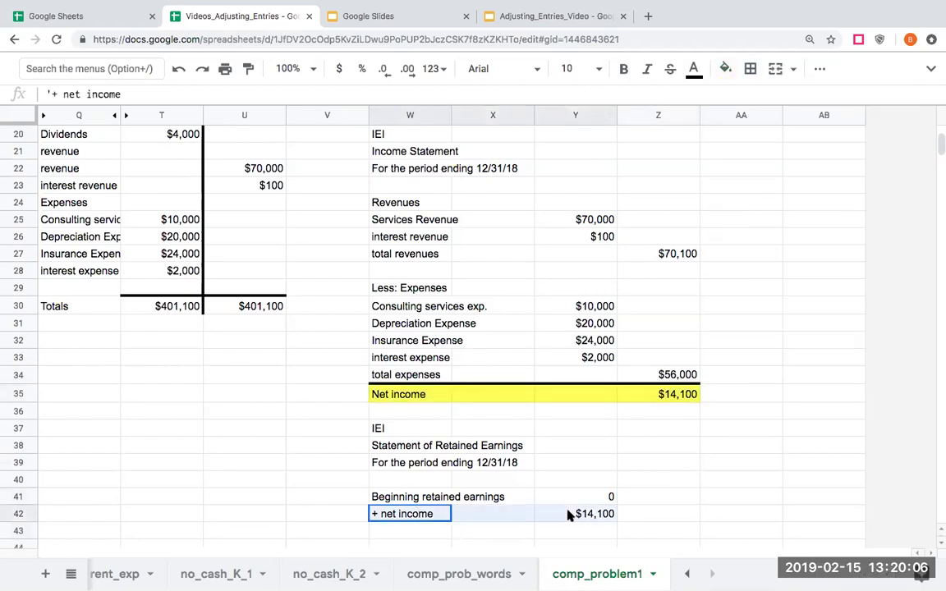
pyautogui.click(725, 69)
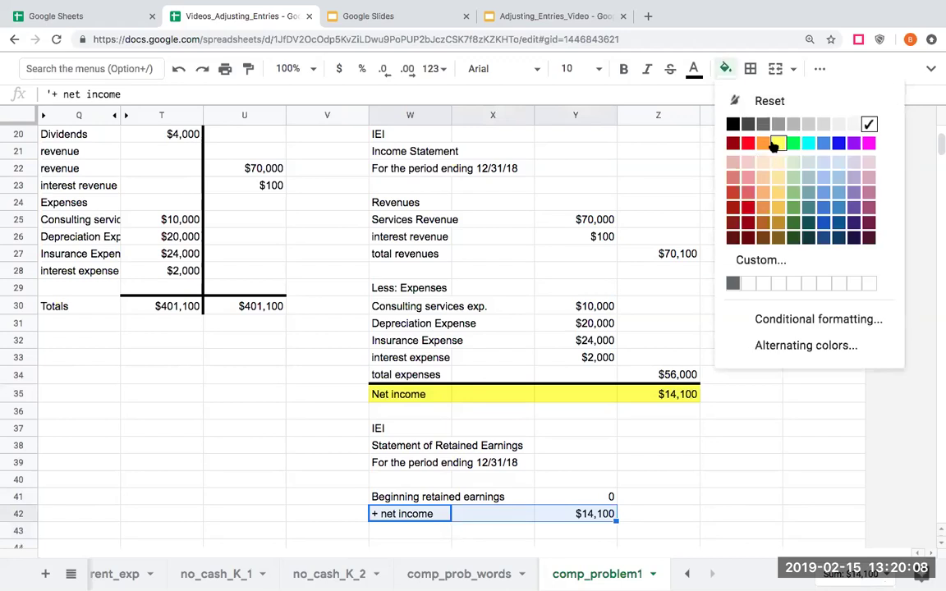
pyautogui.click(777, 144)
# Label W43 "Less: dividends" and enter =-4000 as its amount in Y43.
pyautogui.scroll(-2, 408, 444)
pyautogui.click(408, 443)
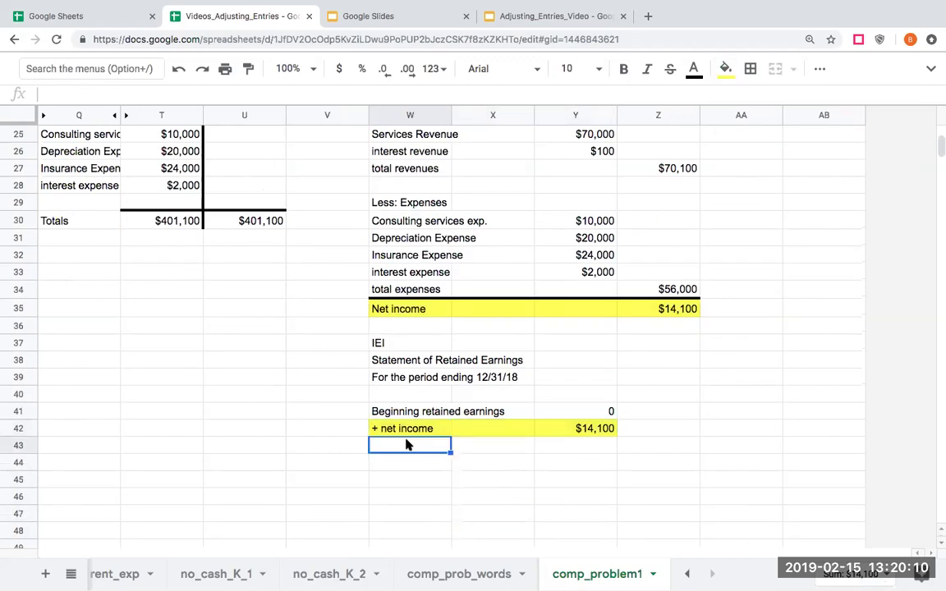
pyautogui.write('Less: dividends')
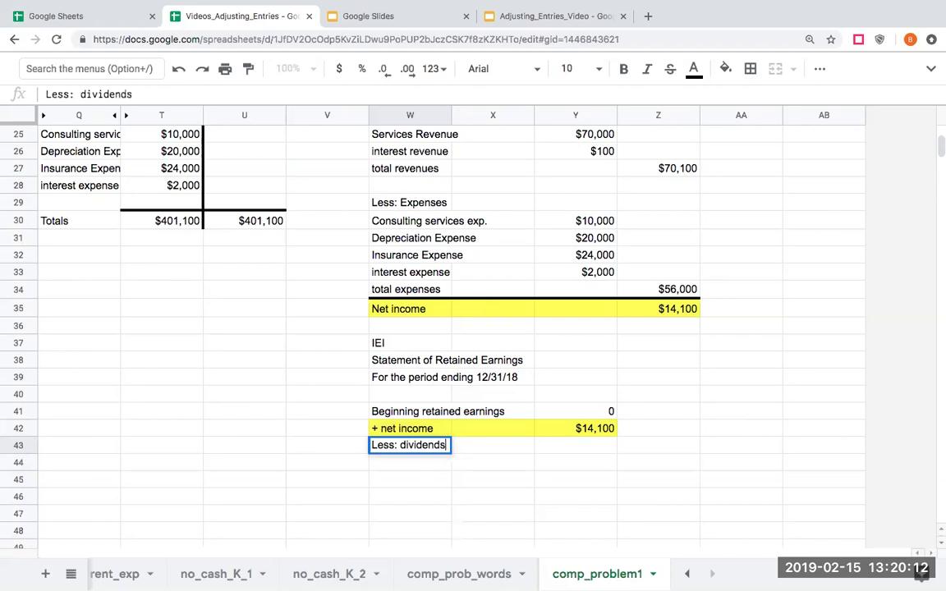
pyautogui.press('Return')
pyautogui.click(574, 445)
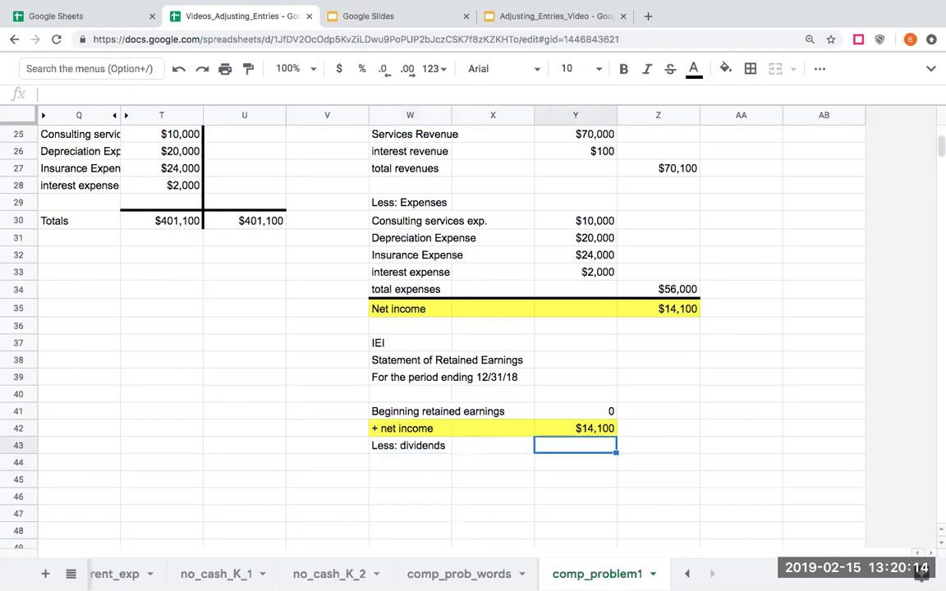
pyautogui.scroll(3, 375, 461)
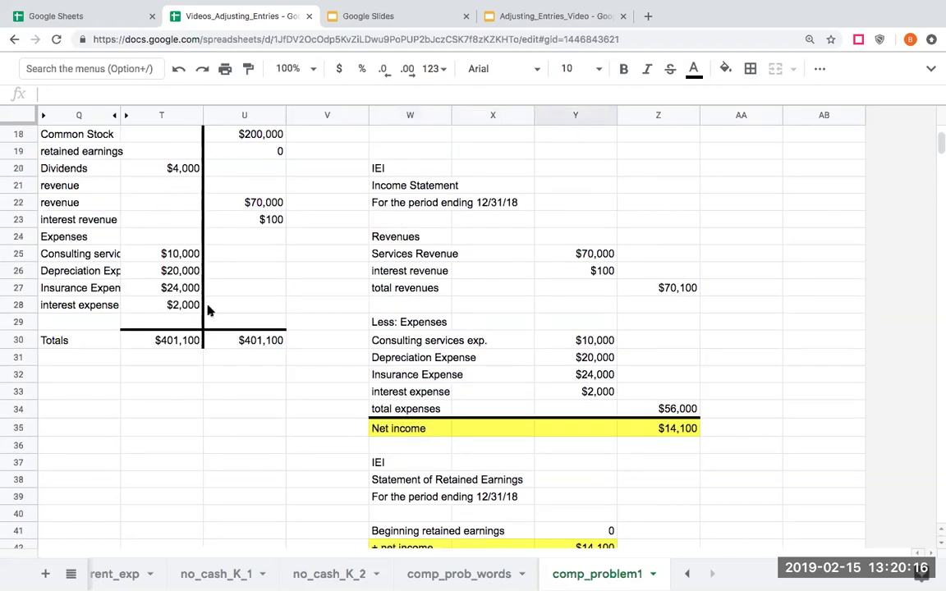
pyautogui.scroll(-5, 207, 310)
pyautogui.write('=-')
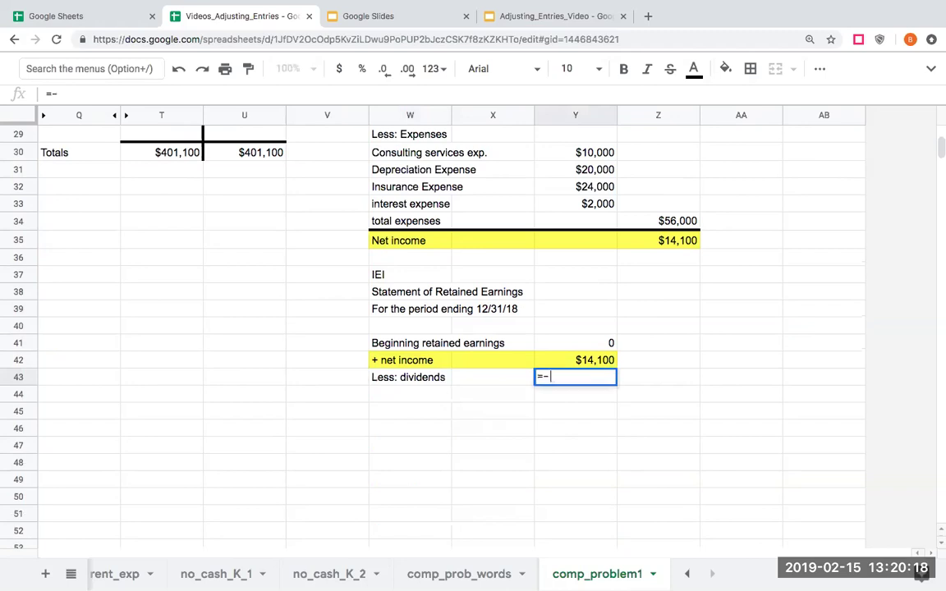
pyautogui.write('4000')
pyautogui.press('Return')
# Label W44 "ending retained earnings" below the dividends line.
pyautogui.click(410, 394)
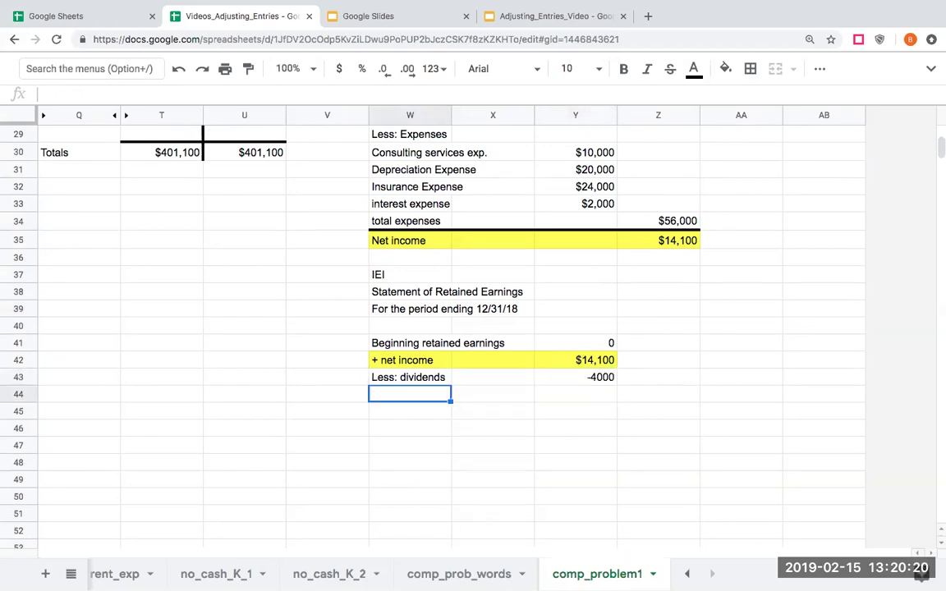
pyautogui.write('ending ret')
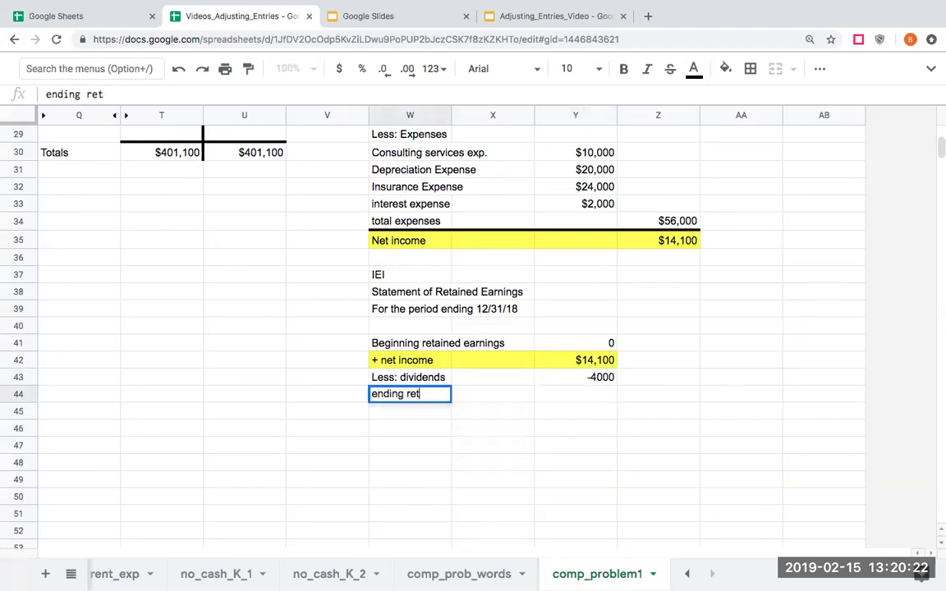
pyautogui.write('ained earnings')
pyautogui.press('Return')
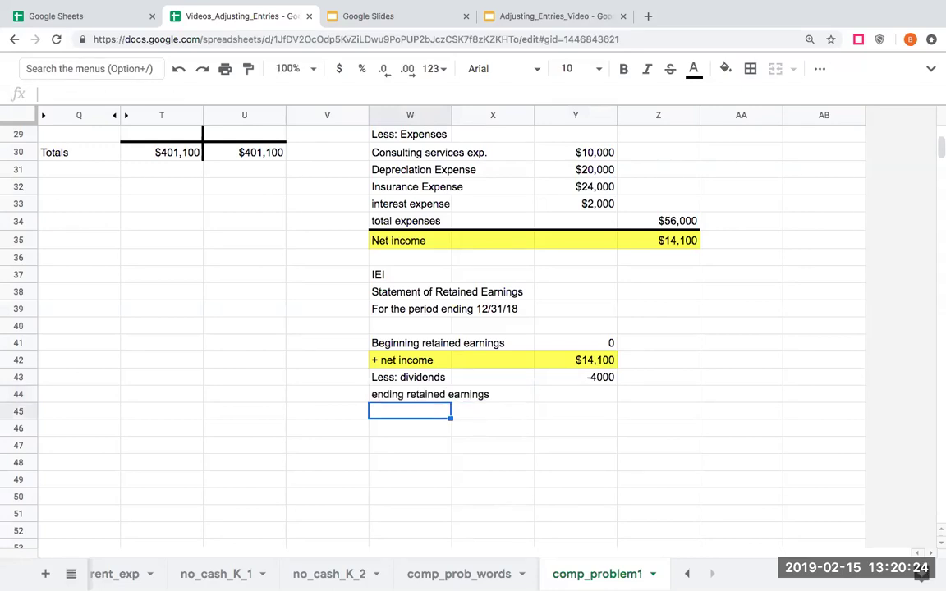
# Calculate ending retained earnings in Y44 with the formula =Y41+Y42+Y43 and format the dividends amount in Y43 as currency.
pyautogui.click(574, 394)
pyautogui.write('+Y43+Y41+Y42')
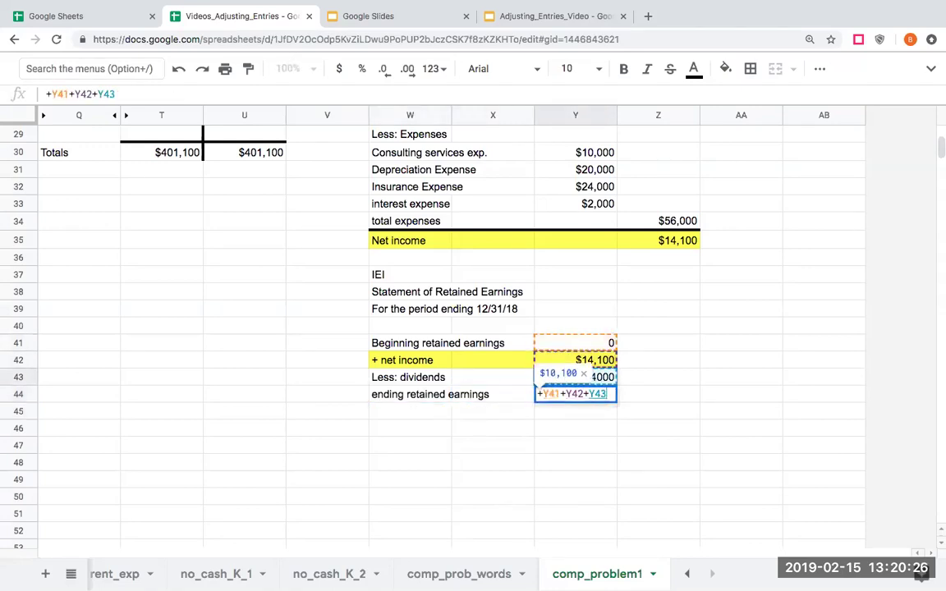
pyautogui.press('Return')
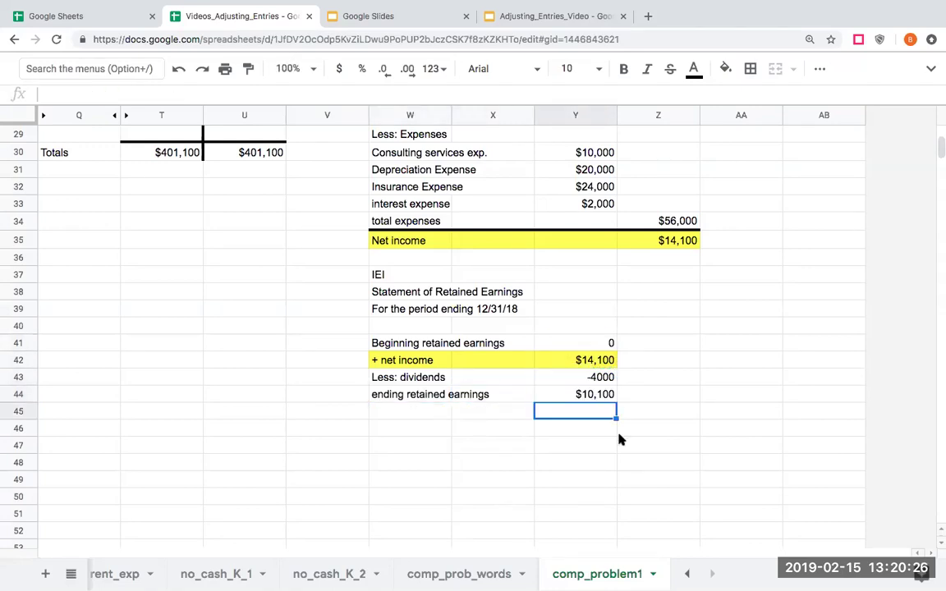
pyautogui.click(595, 377)
pyautogui.click(339, 68)
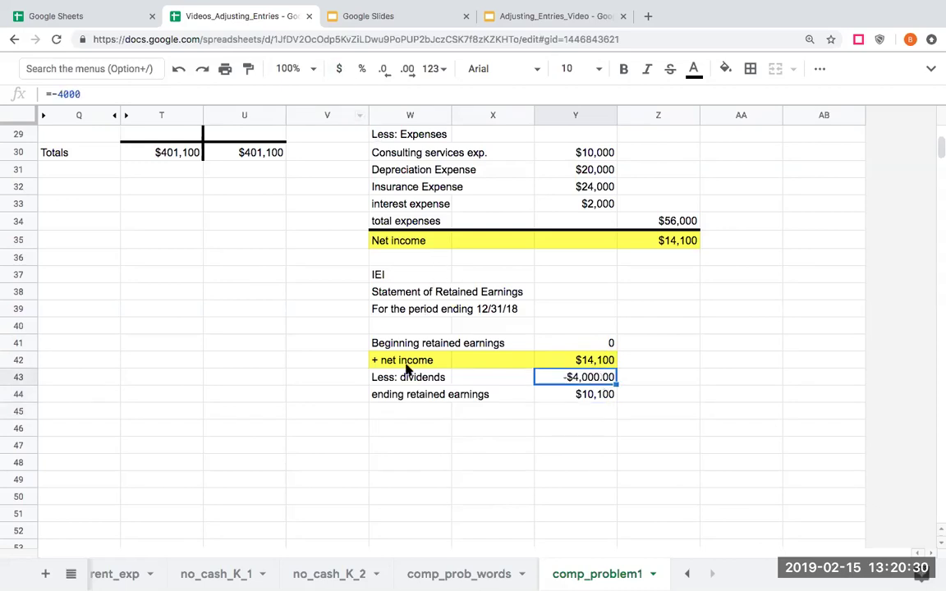
# Add a bottom border beneath the dividends row W43:Y43.
pyautogui.moveTo(407, 379); pyautogui.dragTo(558, 377)
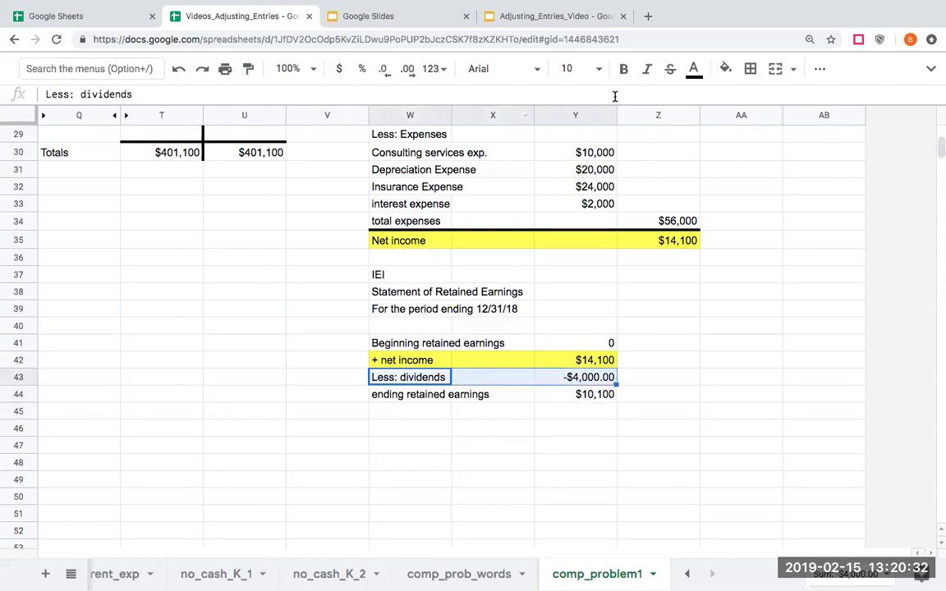
pyautogui.click(749, 69)
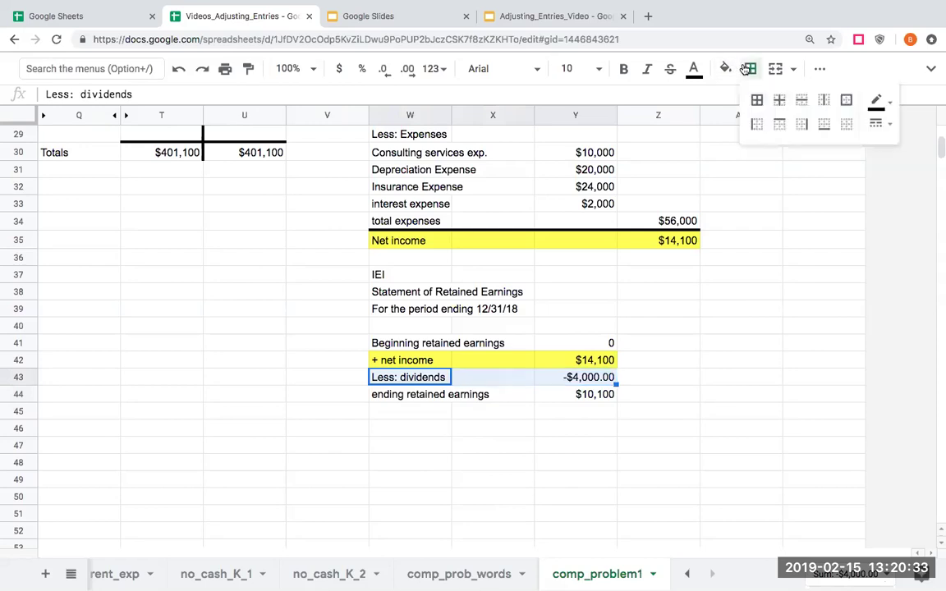
pyautogui.click(824, 133)
pyautogui.click(673, 395)
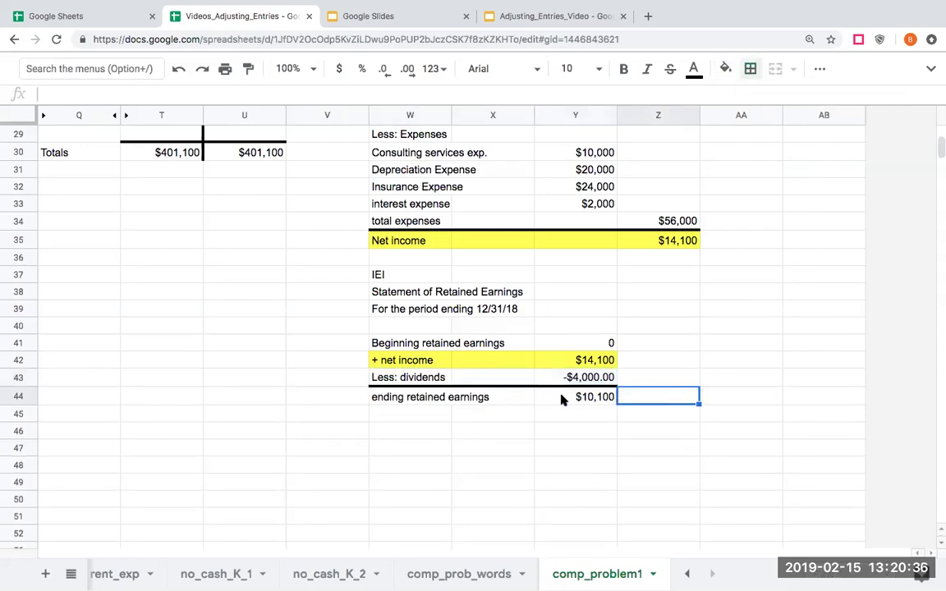
# Fill the ending retained earnings row W44:Y44 with orange.
pyautogui.moveTo(425, 400); pyautogui.dragTo(629, 403)
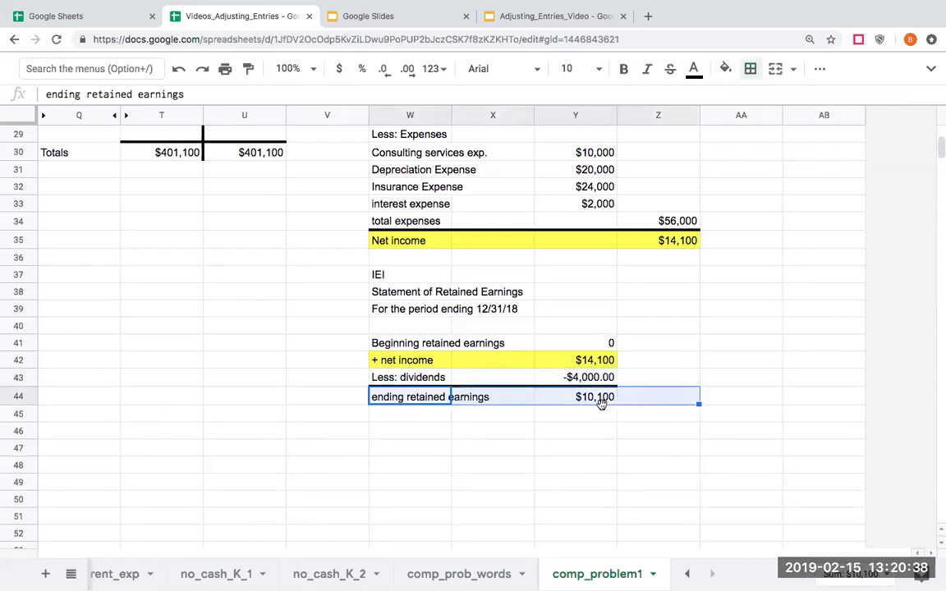
pyautogui.click(504, 454)
pyautogui.moveTo(407, 397); pyautogui.dragTo(591, 397)
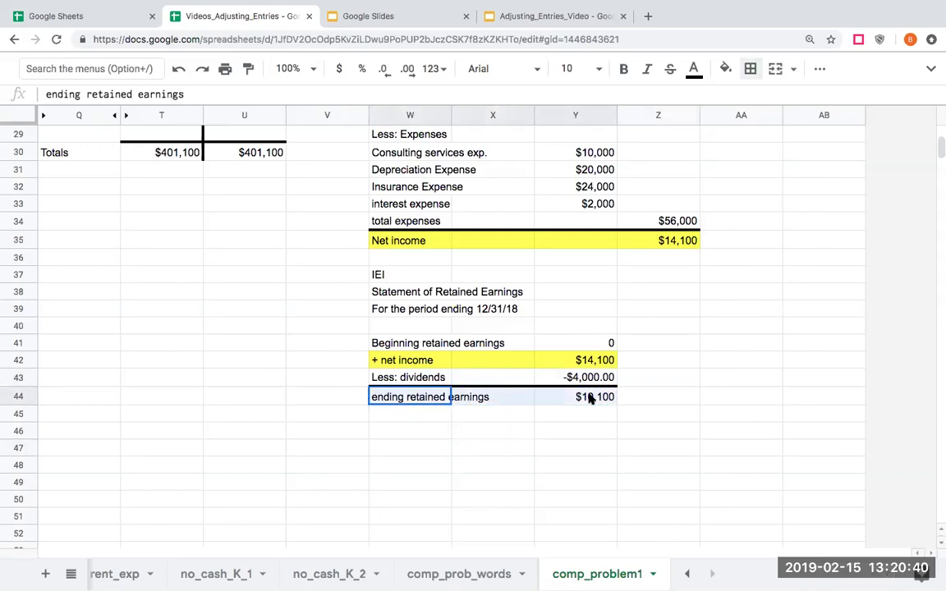
pyautogui.click(725, 68)
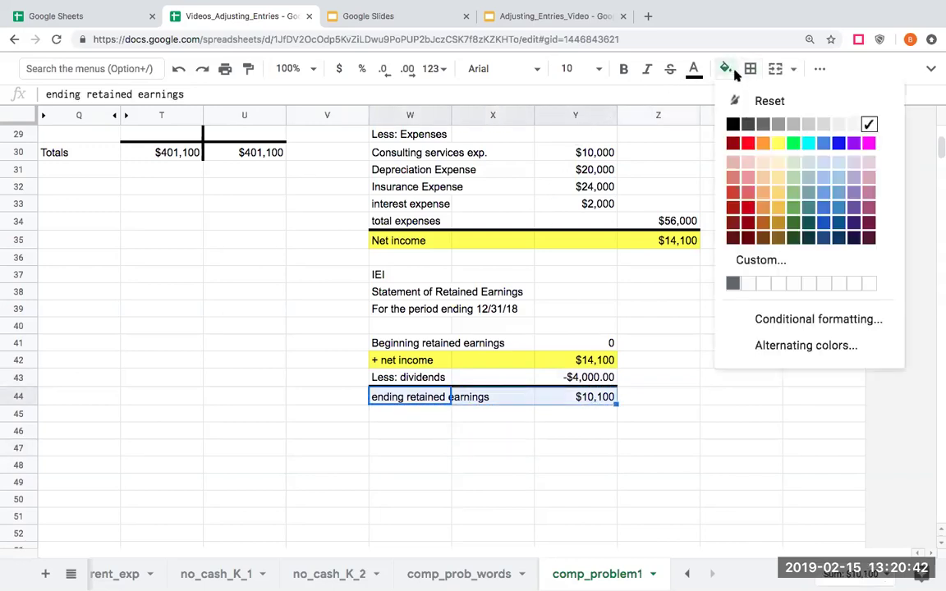
pyautogui.click(666, 380)
pyautogui.click(597, 439)
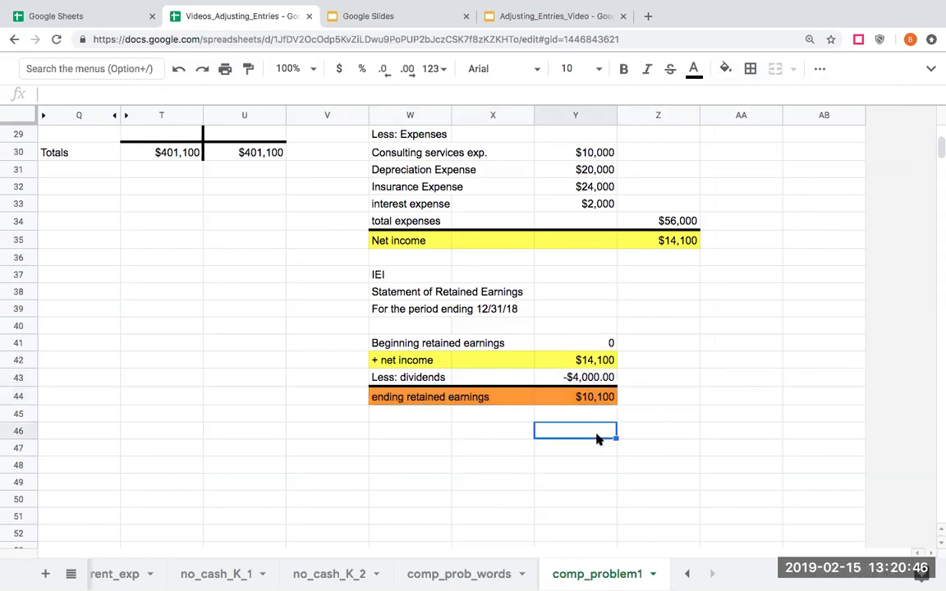
# Remove both decimal places from the dividends amount in Y43.
pyautogui.click(599, 377)
pyautogui.click(384, 69)
pyautogui.click(385, 69)
pyautogui.click(766, 313)
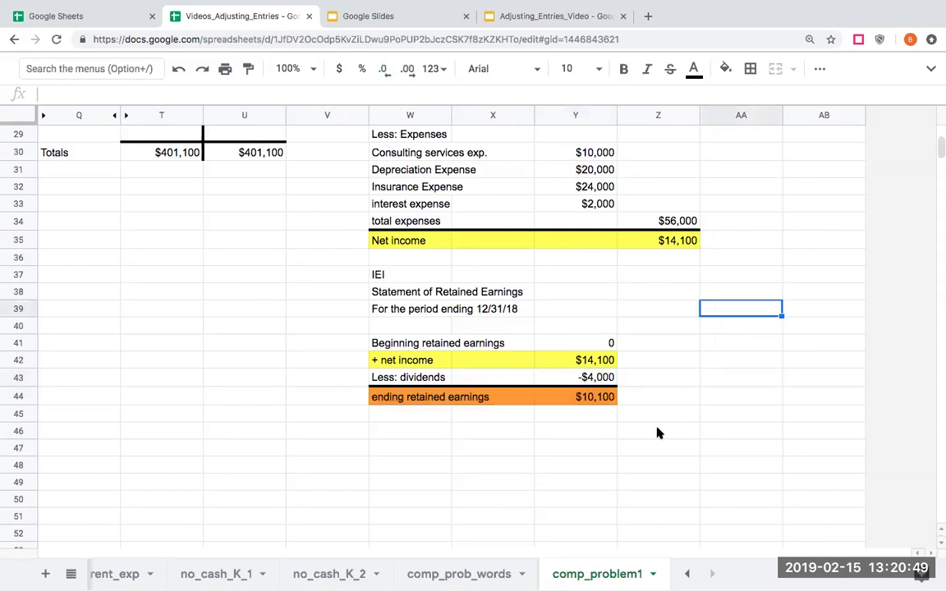
pyautogui.click(598, 447)
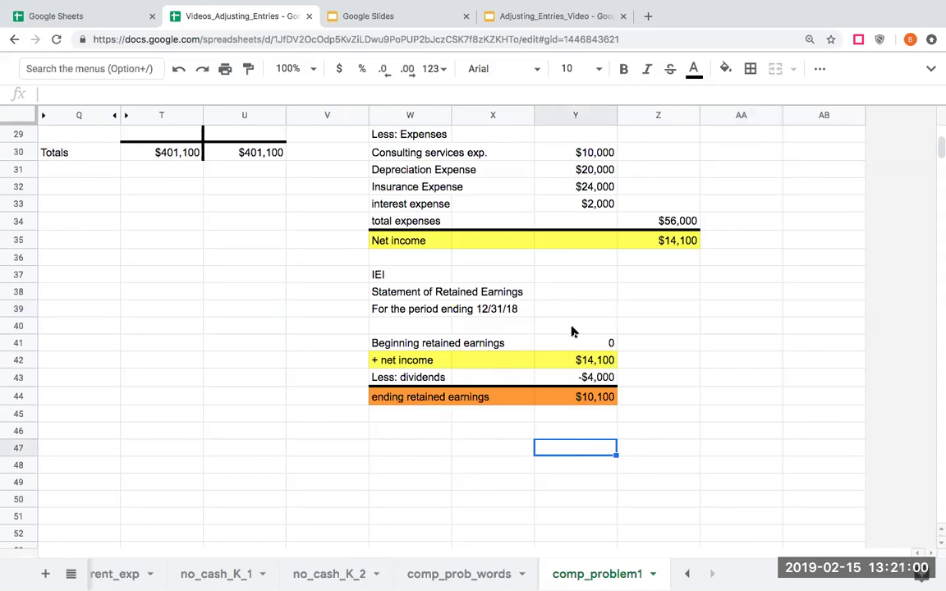
pyautogui.click(574, 395)
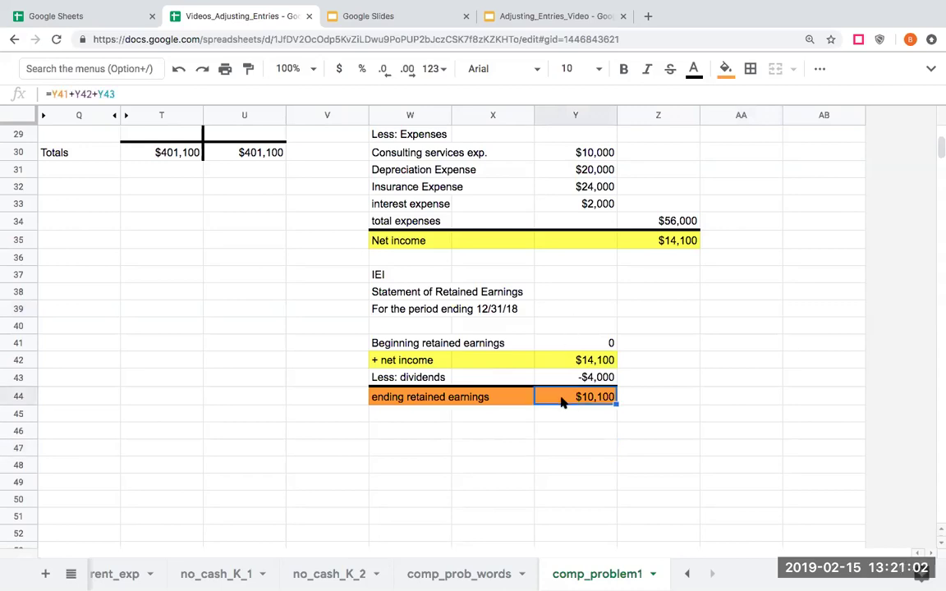
# Add a top border to T57:U57 as the total line of the Retained Earnings T-account.
pyautogui.scroll(3, 561, 401)
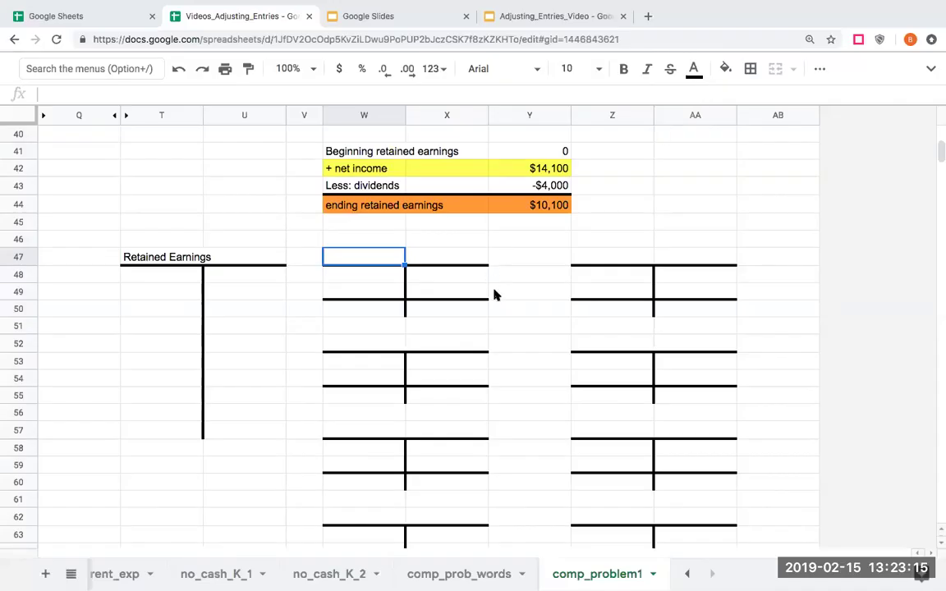
pyautogui.scroll(-2, 494, 294)
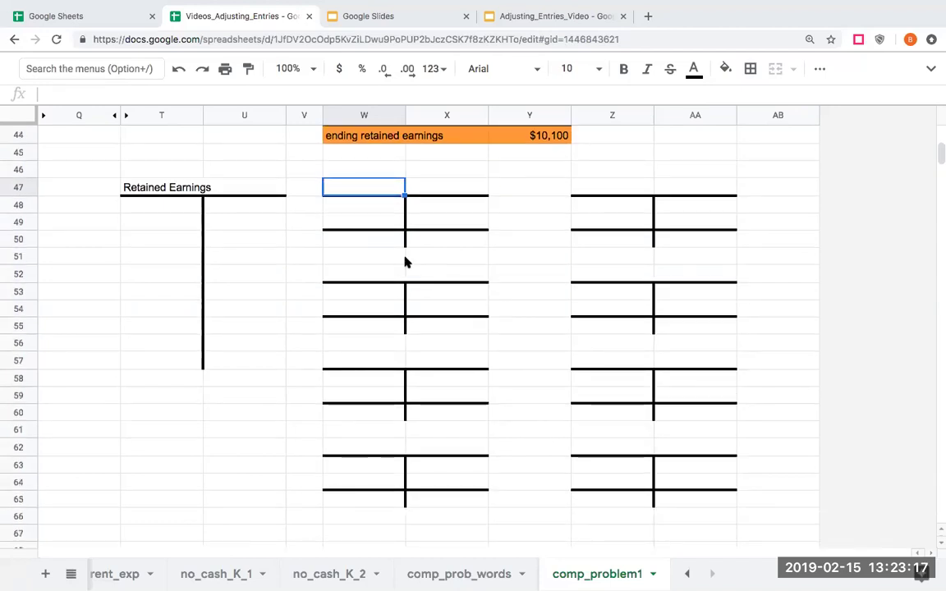
pyautogui.scroll(2, 386, 292)
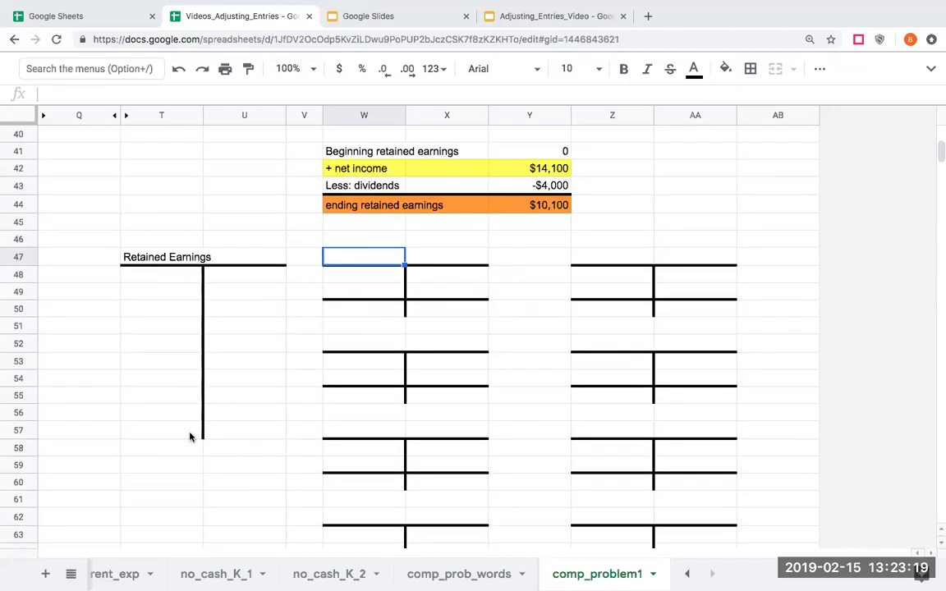
pyautogui.moveTo(190, 436); pyautogui.dragTo(224, 437)
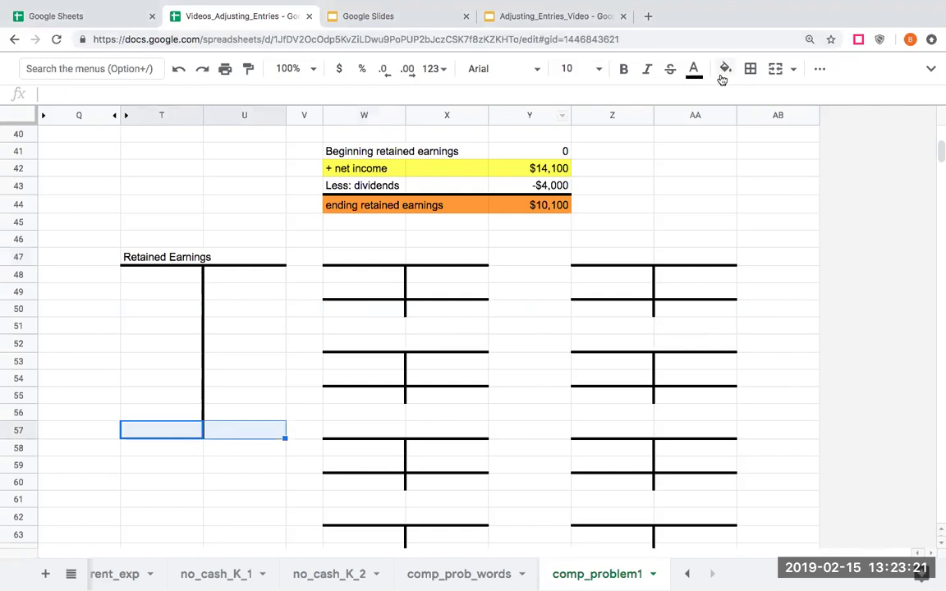
pyautogui.click(750, 69)
pyautogui.click(779, 124)
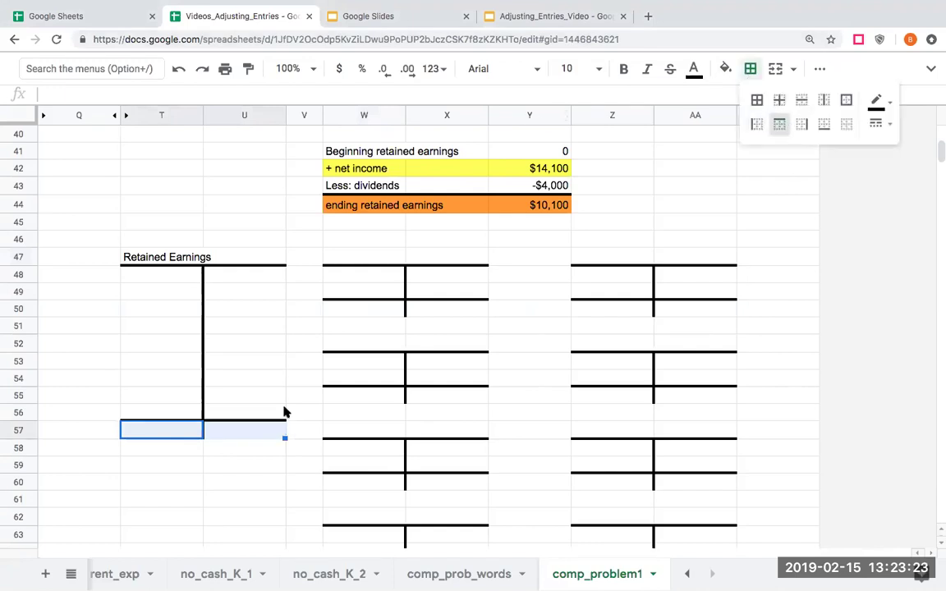
pyautogui.click(232, 359)
# Title the empty T-account at W47 "Revenues".
pyautogui.scroll(4, 432, 359)
pyautogui.scroll(6, 432, 359)
pyautogui.scroll(-7, 431, 359)
pyautogui.click(379, 365)
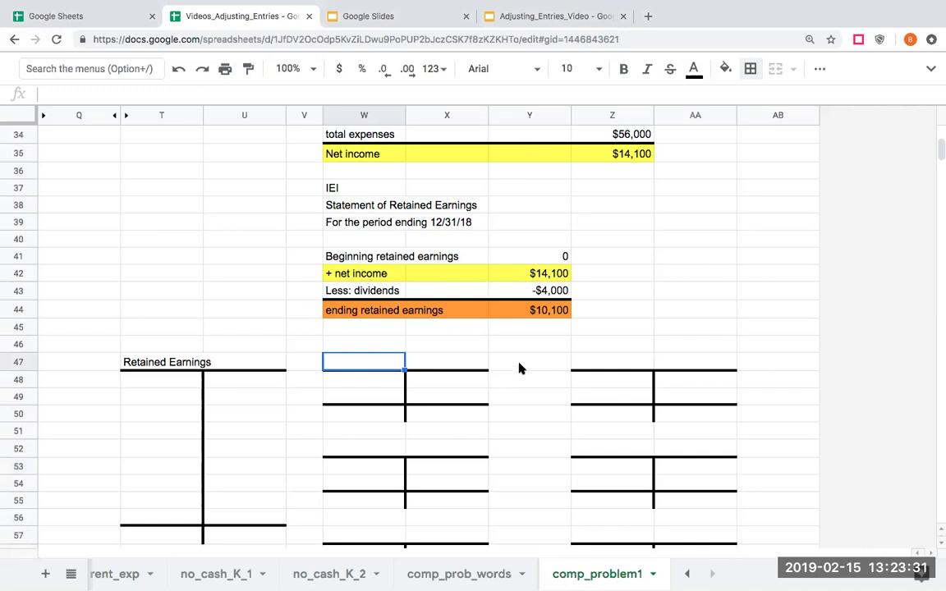
pyautogui.scroll(3, 518, 367)
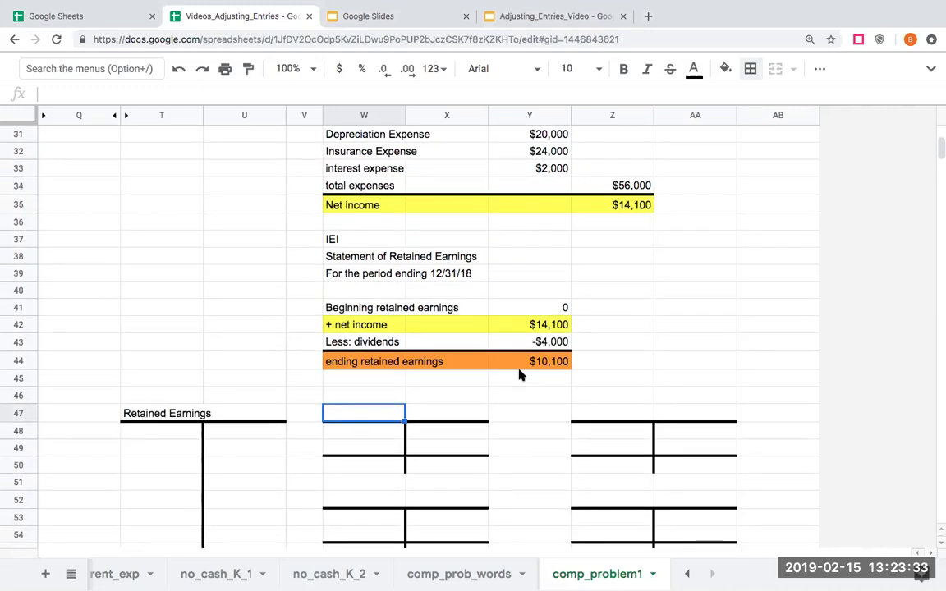
pyautogui.write('Revenues')
pyautogui.press('Return')
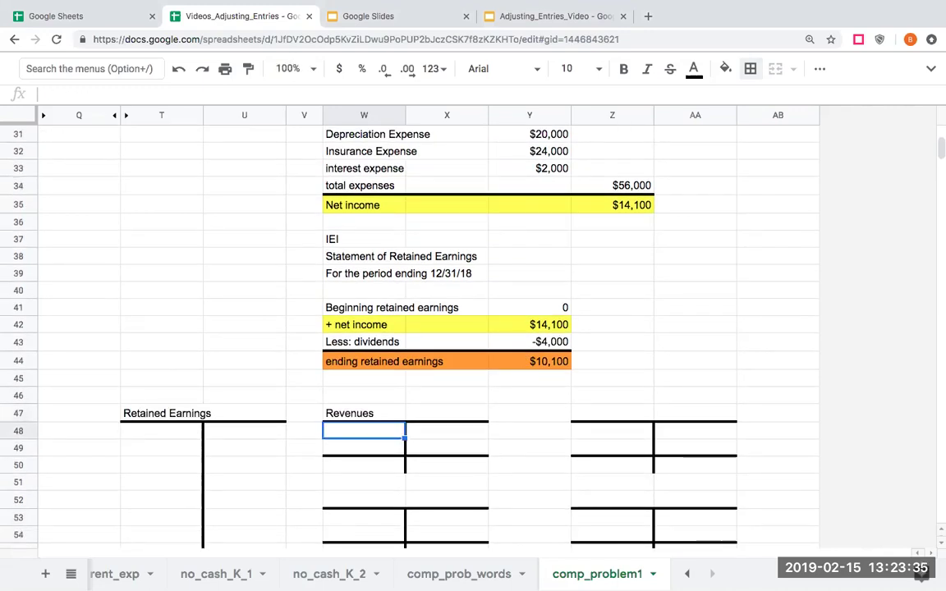
# Enter 70000 on the credit side of the Revenues T-account in X48, formatted as currency without decimals.
pyautogui.click(447, 430)
pyautogui.write('70000')
pyautogui.press('Return')
pyautogui.click(446, 432)
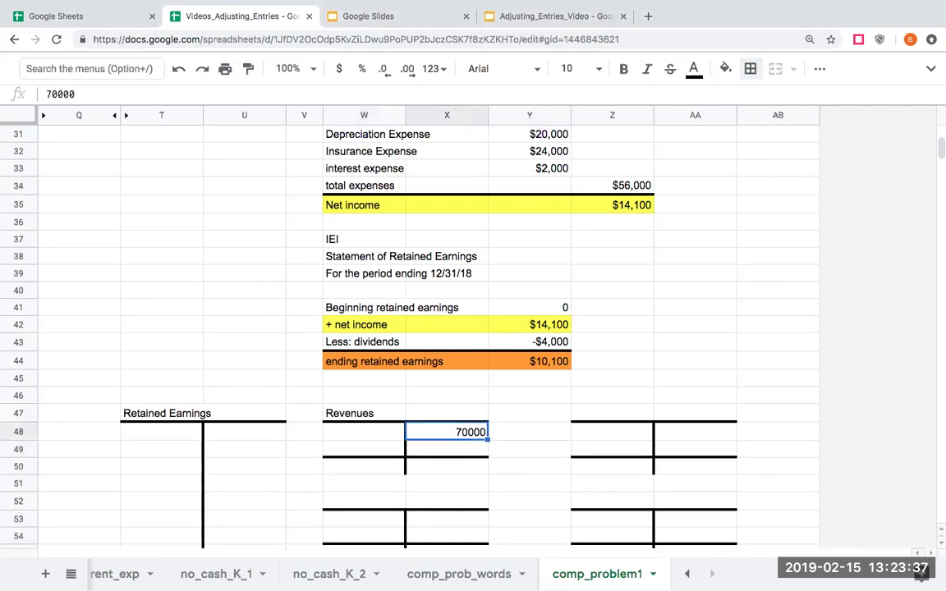
pyautogui.click(340, 71)
pyautogui.click(384, 72)
pyautogui.click(384, 72)
# Title the T-account at Z47 "interest revenue" and enter 100 on its credit side in AA48.
pyautogui.click(614, 415)
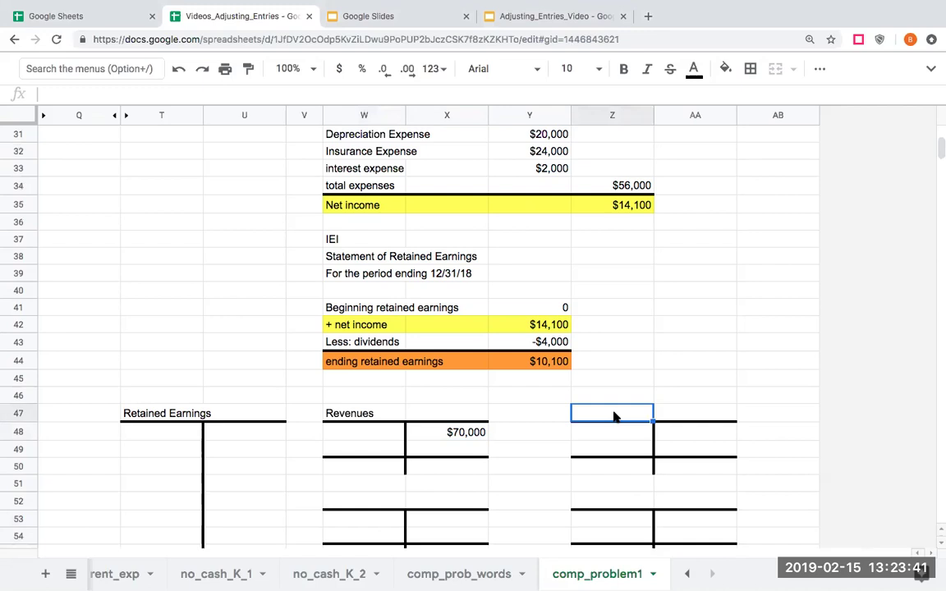
pyautogui.write('interest revenue')
pyautogui.press('Return')
pyautogui.click(694, 432)
pyautogui.write('100')
pyautogui.press('Return')
pyautogui.click(611, 432)
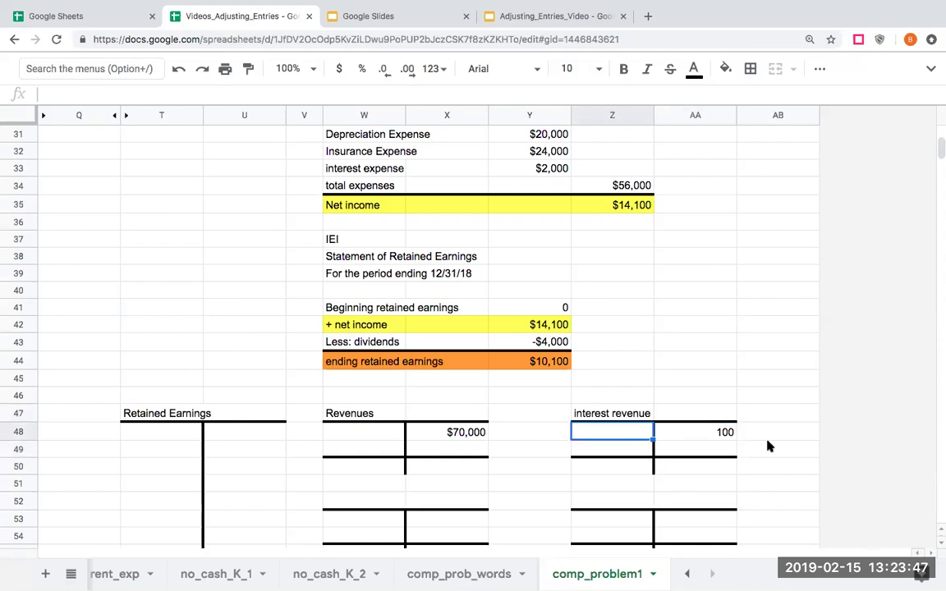
# Format the interest revenue amount in AA48 as currency without decimals.
pyautogui.click(719, 428)
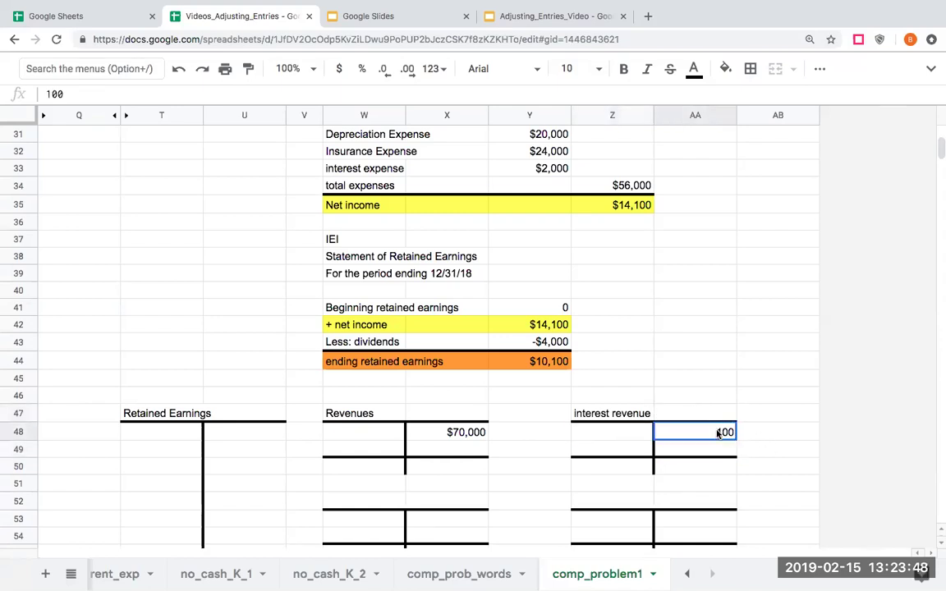
pyautogui.click(338, 68)
pyautogui.click(382, 69)
pyautogui.click(382, 69)
# Title the T-account at W52 "consult serv. exp" and enter 10000 on its debit side in W53.
pyautogui.scroll(9, 584, 312)
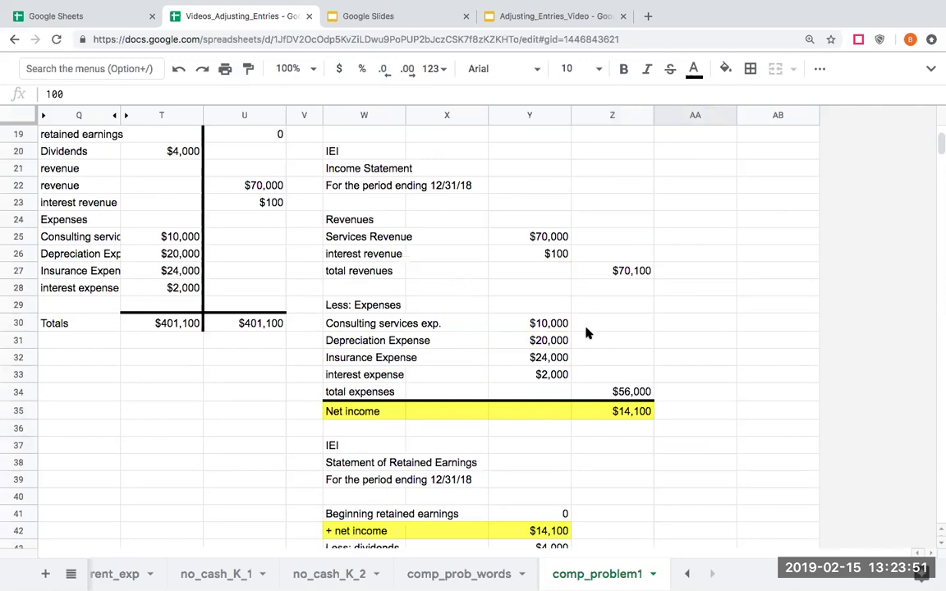
pyautogui.scroll(-6, 550, 329)
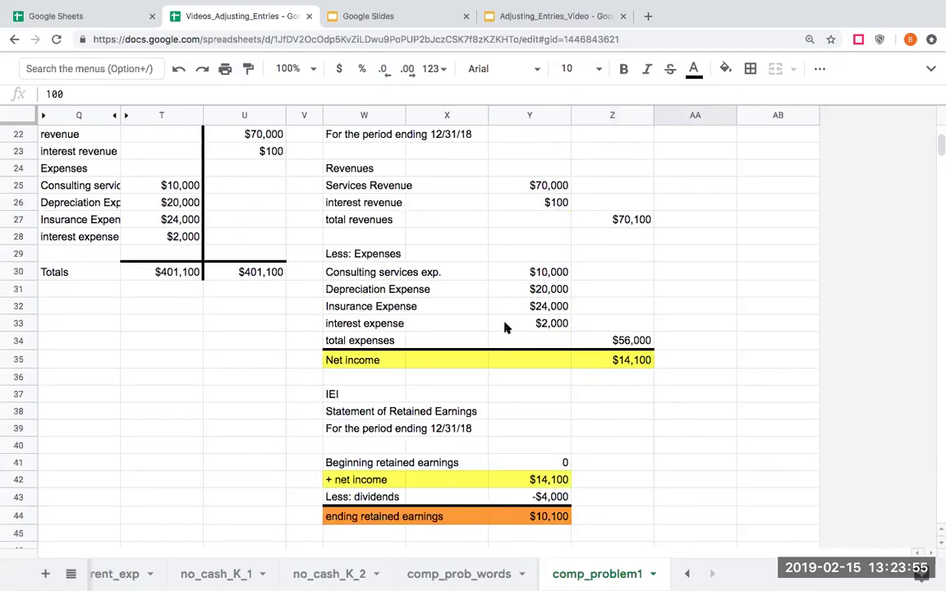
pyautogui.scroll(-5, 504, 326)
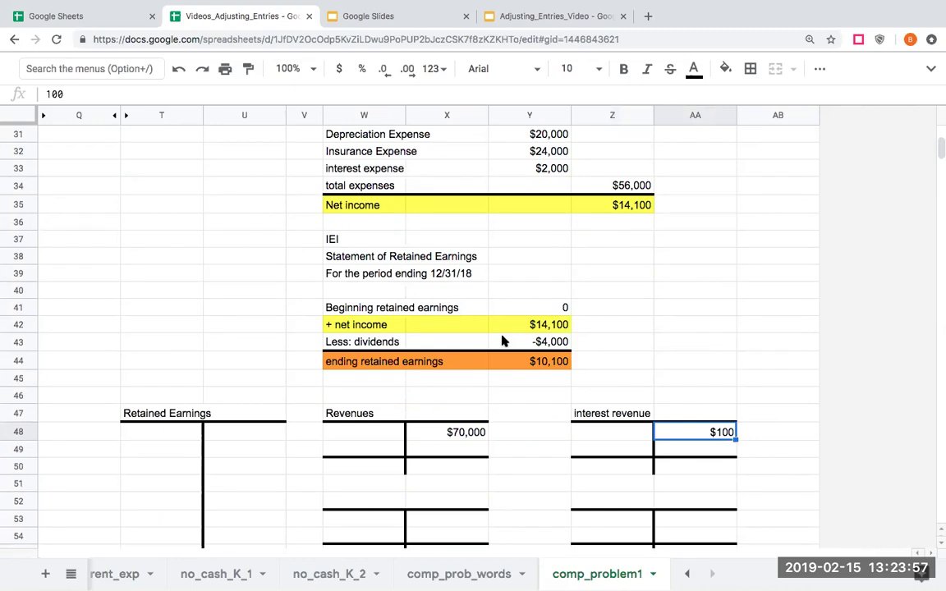
pyautogui.scroll(3, 517, 317)
pyautogui.scroll(-3, 492, 353)
pyautogui.click(375, 496)
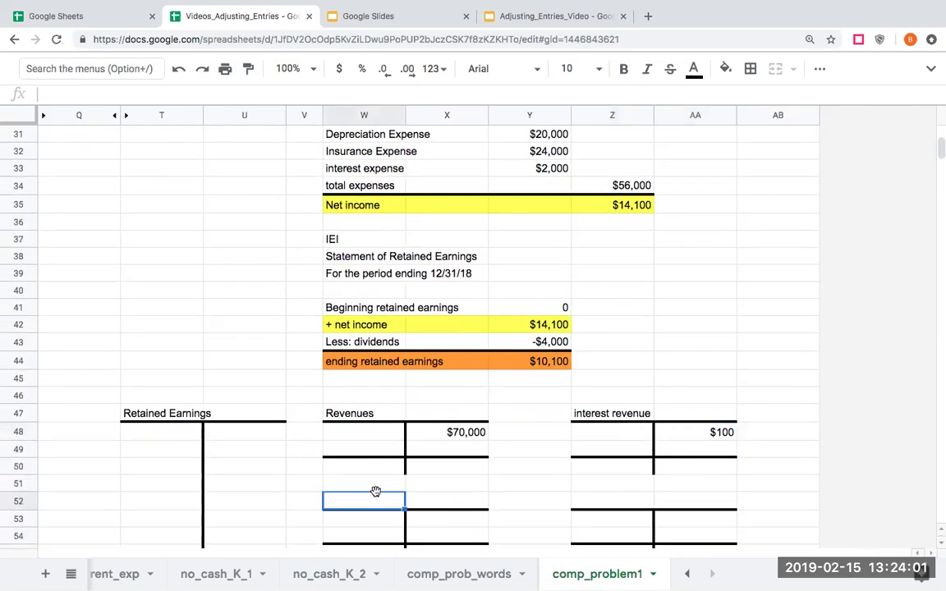
pyautogui.write('consult serv. exp')
pyautogui.press('Return')
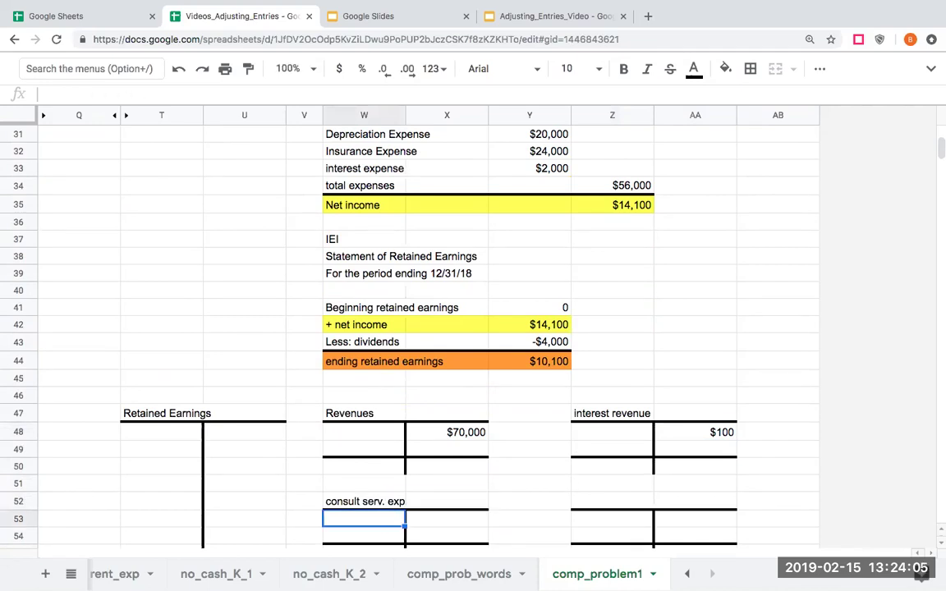
pyautogui.write('10000')
pyautogui.press('Tab')
# Title the T-account at Z52 "insurance expense" and enter 24000 on its debit side in Z53.
pyautogui.press('Right')
pyautogui.press('Right')
pyautogui.press('Up')
pyautogui.write('insura')
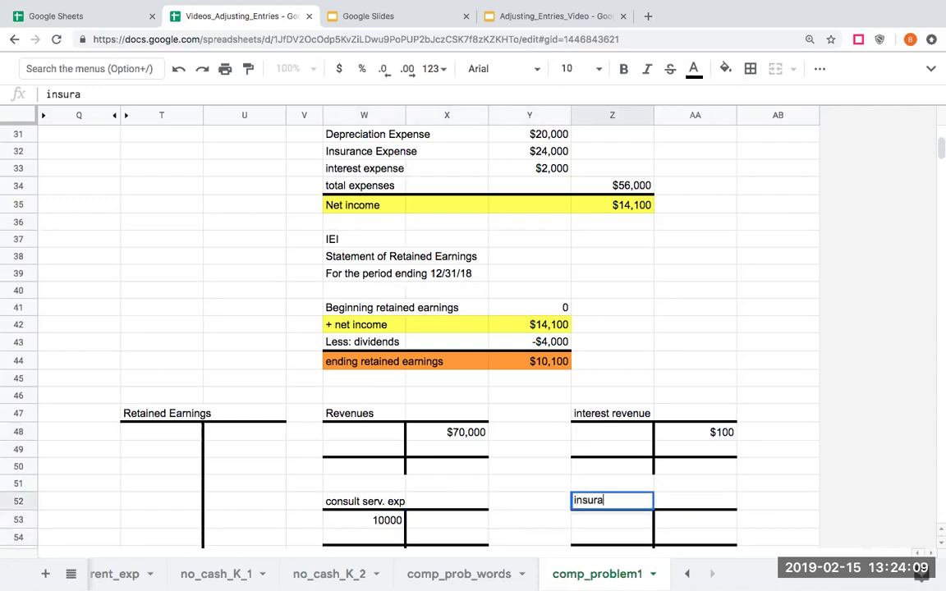
pyautogui.write('nce expense')
pyautogui.press('Return')
pyautogui.write('24000')
pyautogui.press('Return')
# Title the T-account at W57 "depreciation expense" and enter 20000 on its debit side in W58.
pyautogui.press('Left')
pyautogui.press('Left')
pyautogui.press('Left')
pyautogui.press('Down')
pyautogui.press('Down')
pyautogui.press('Down')
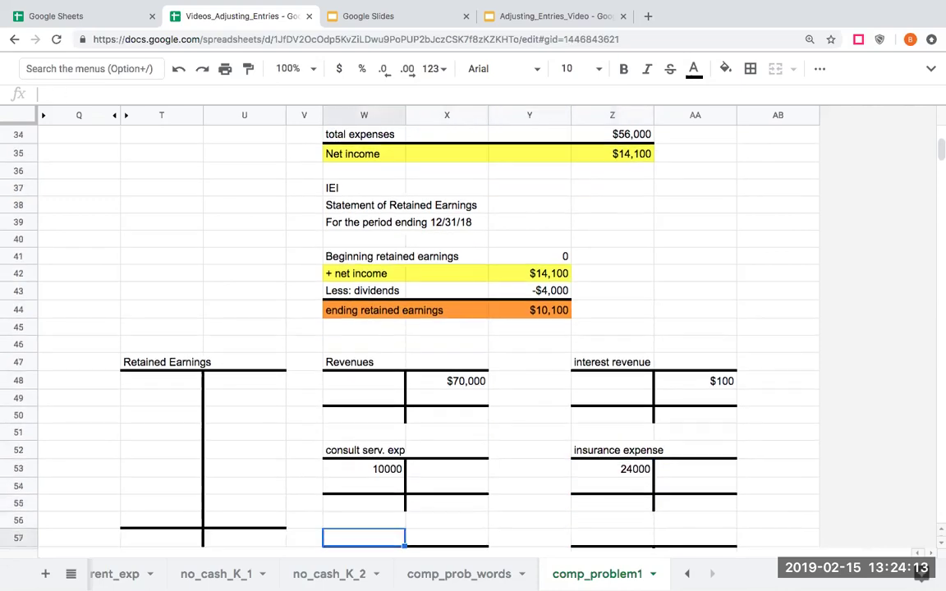
pyautogui.write('de')
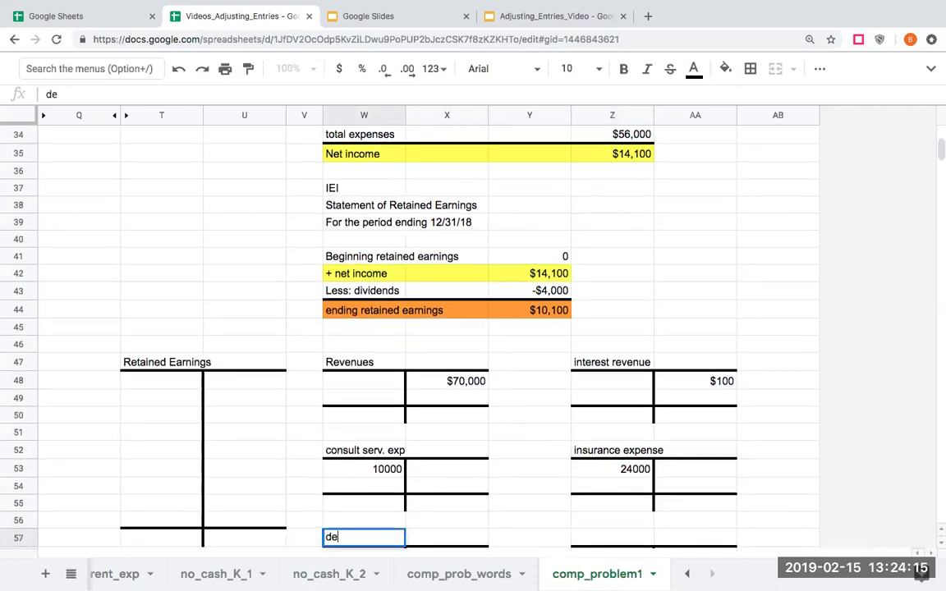
pyautogui.write('preciation expense')
pyautogui.press('Return')
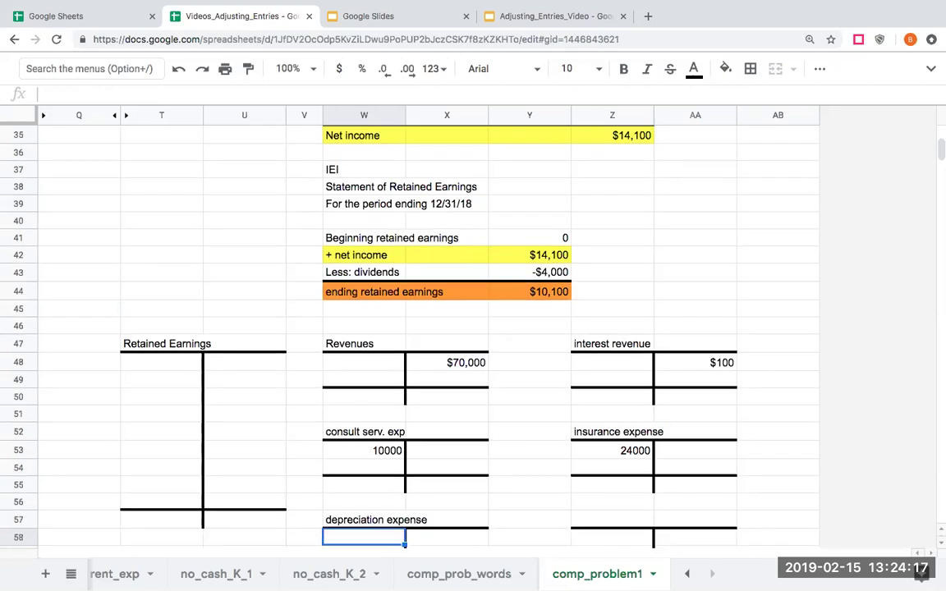
pyautogui.write('20000')
pyautogui.press('Return')
pyautogui.press('Up')
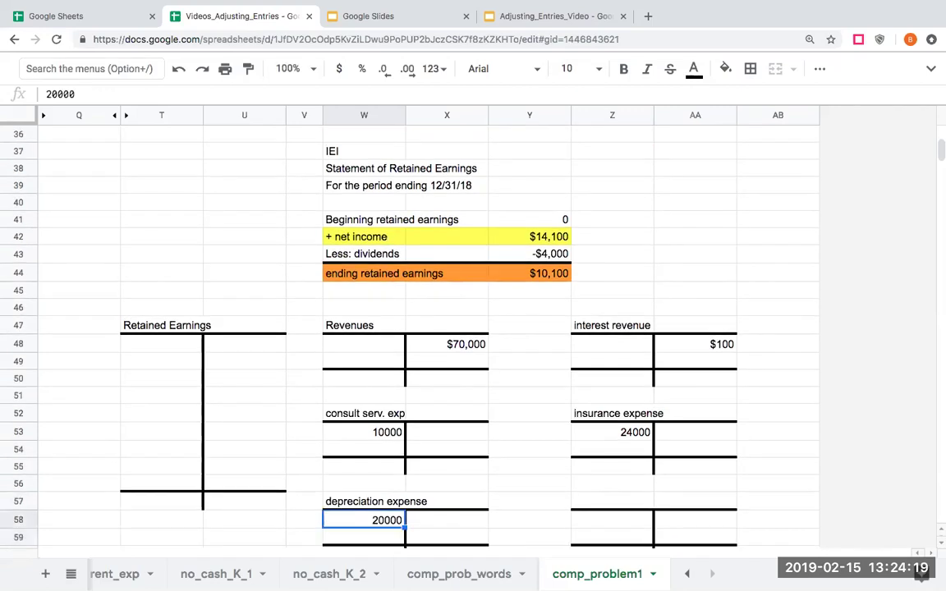
# Title the T-account at Z57 "interest expense" and enter 2000 on its debit side in Z58.
pyautogui.scroll(7, 522, 446)
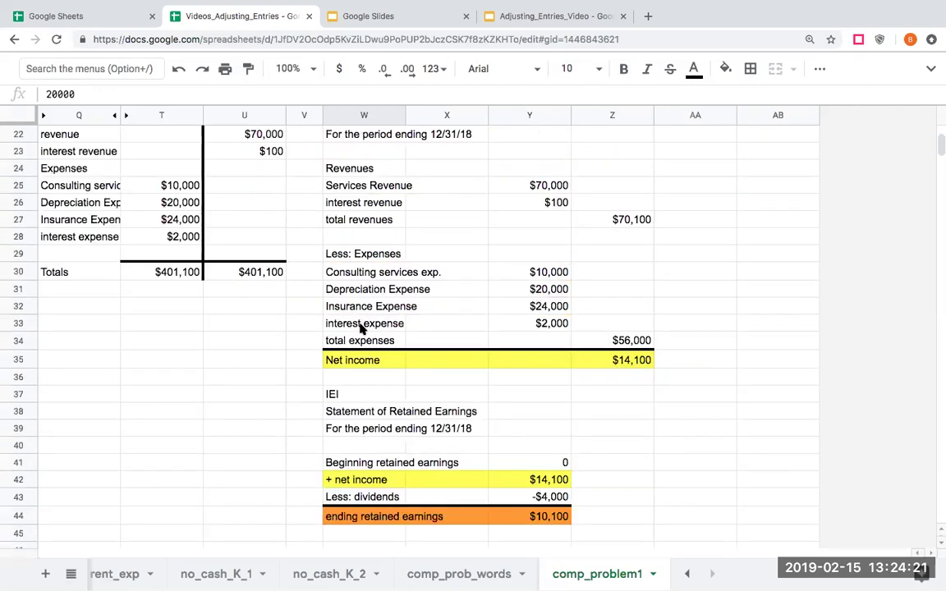
pyautogui.scroll(-7, 359, 333)
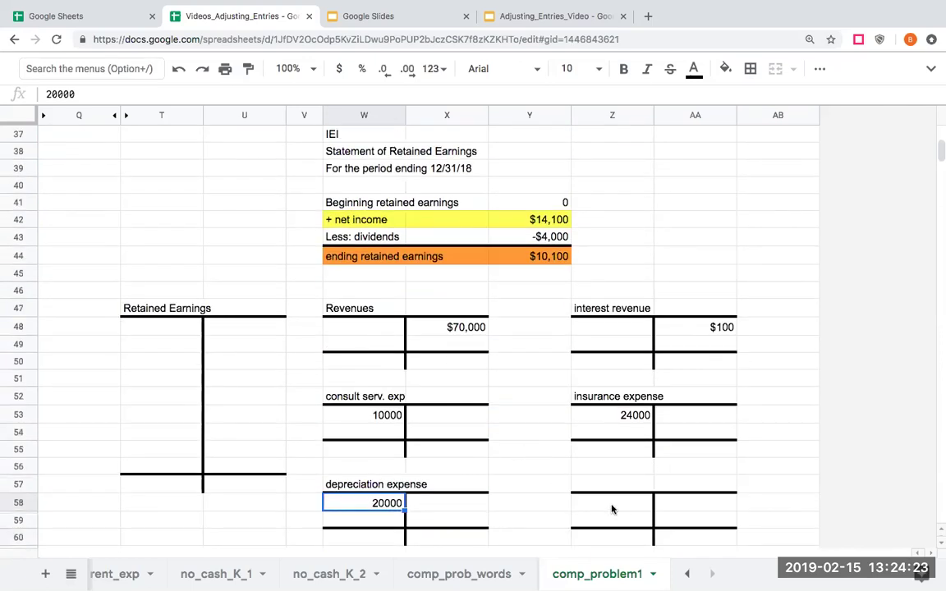
pyautogui.click(607, 489)
pyautogui.write('interest expense')
pyautogui.press('Return')
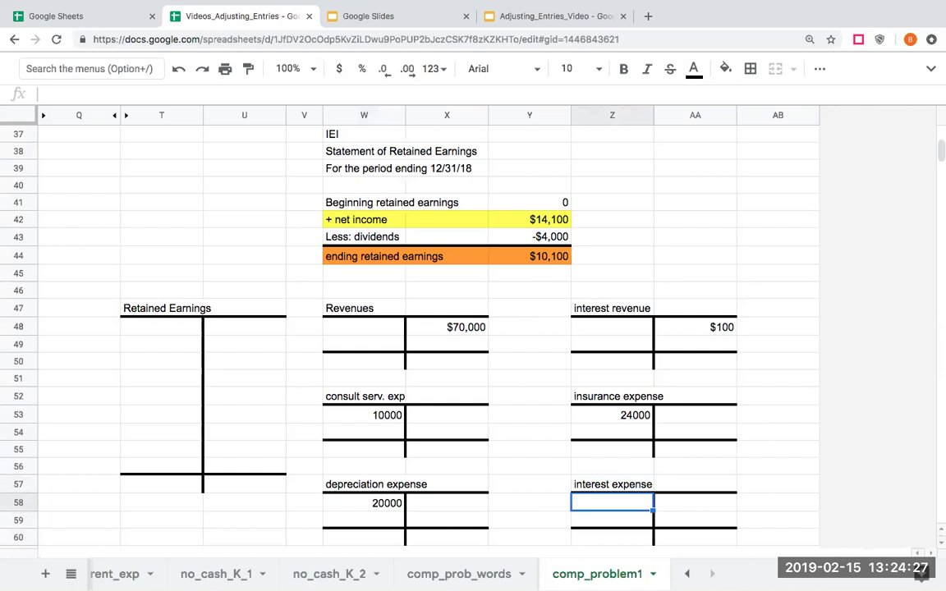
pyautogui.write('2000')
pyautogui.press('Return')
# Title the T-account at W62 "dividends" and enter 4000 on its debit side in W63.
pyautogui.scroll(5, 481, 372)
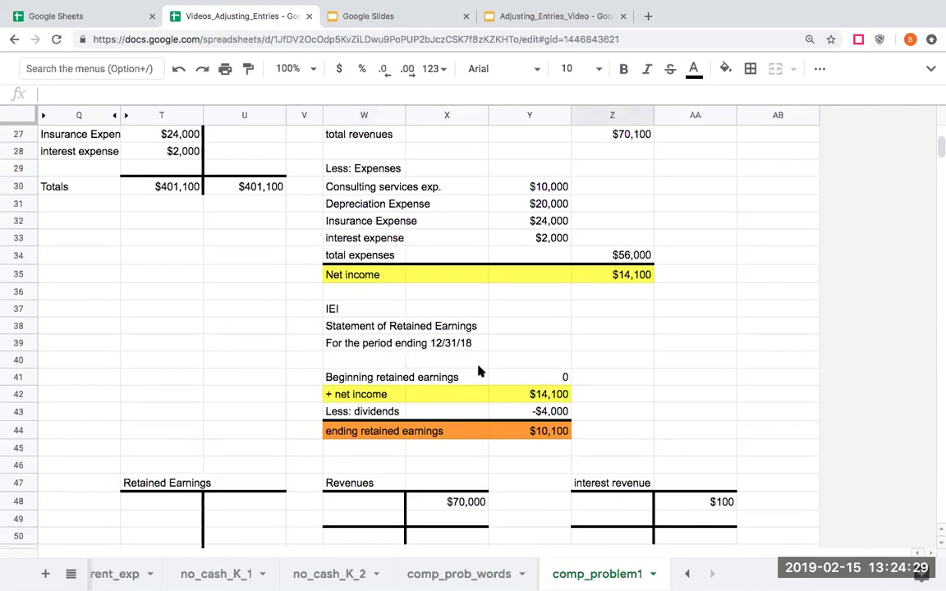
pyautogui.scroll(-4, 479, 370)
pyautogui.scroll(-6, 479, 371)
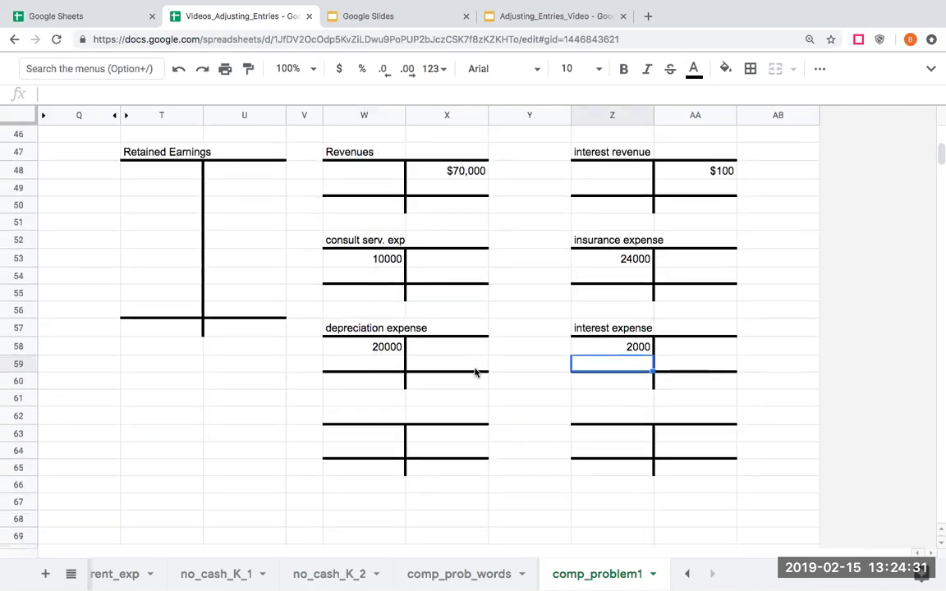
pyautogui.click(380, 386)
pyautogui.write('dividends')
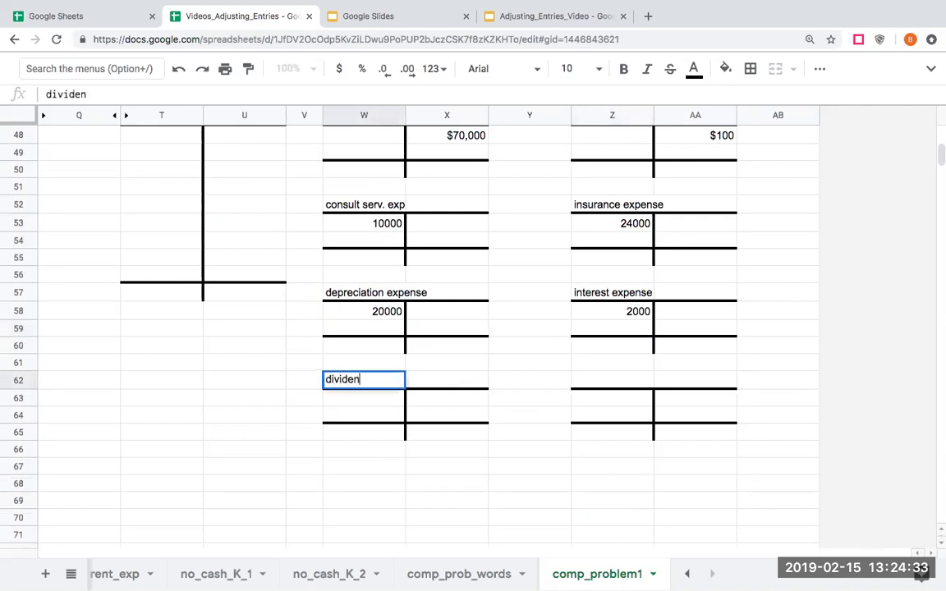
pyautogui.press('Return')
pyautogui.write('4000')
pyautogui.press('Return')
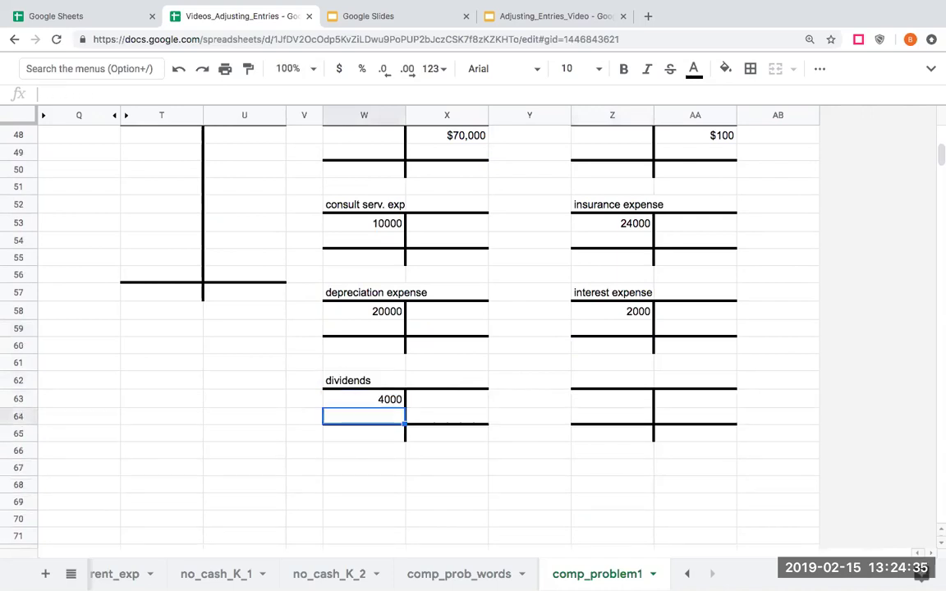
# Format the amounts in all the revenue, expense and dividends T-accounts as currency without decimals.
pyautogui.moveTo(376, 435); pyautogui.dragTo(677, 194)
pyautogui.click(338, 68)
pyautogui.click(382, 68)
pyautogui.click(382, 68)
pyautogui.click(527, 277)
pyautogui.scroll(-2, 519, 289)
pyautogui.scroll(4, 519, 288)
pyautogui.scroll(5, 519, 289)
pyautogui.scroll(-4, 521, 290)
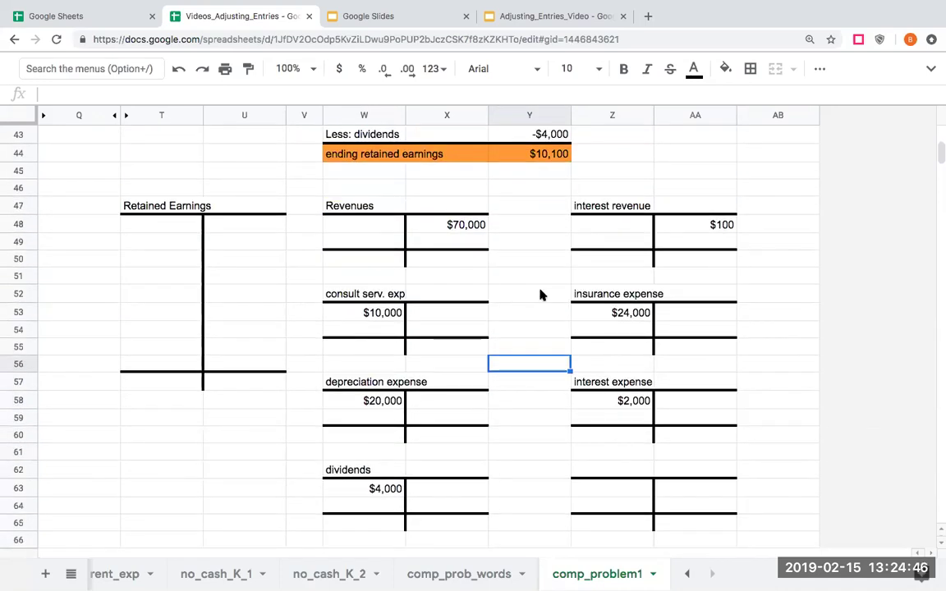
pyautogui.click(444, 259)
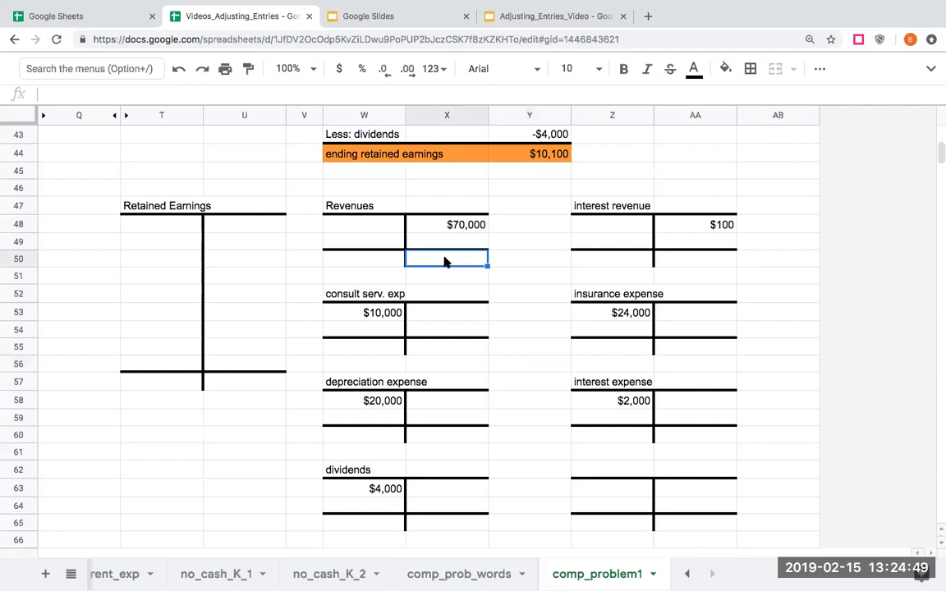
pyautogui.click(208, 382)
pyautogui.click(219, 394)
pyautogui.click(544, 158)
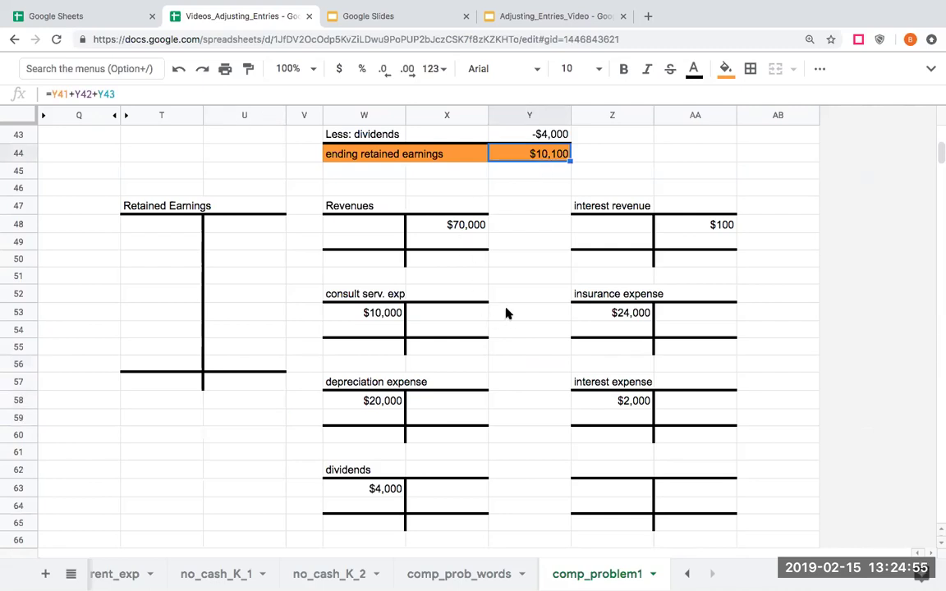
# Enter a closing debit of 70000 in W49 of the Revenues T-account in red text, formatted as currency without decimals.
pyautogui.click(364, 243)
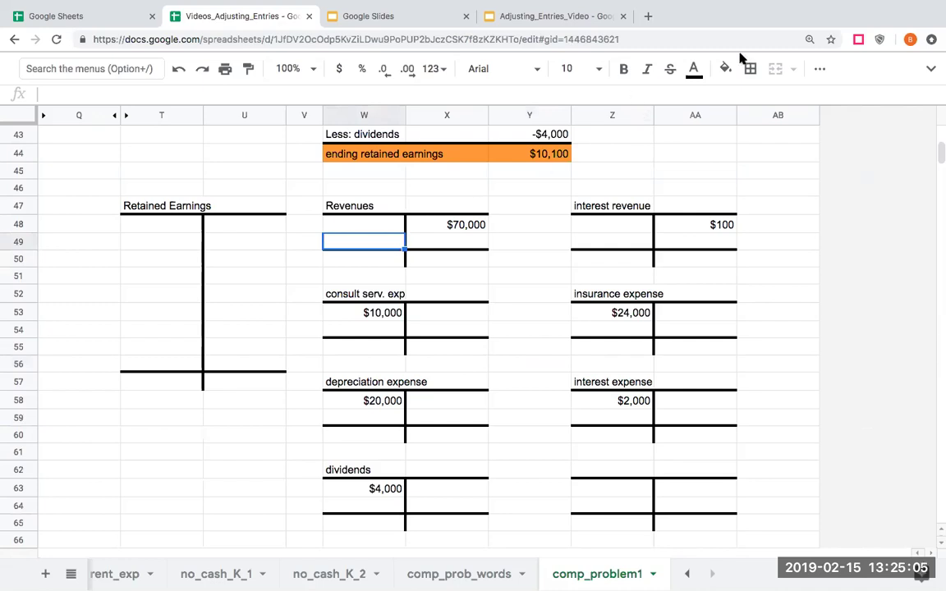
pyautogui.click(693, 69)
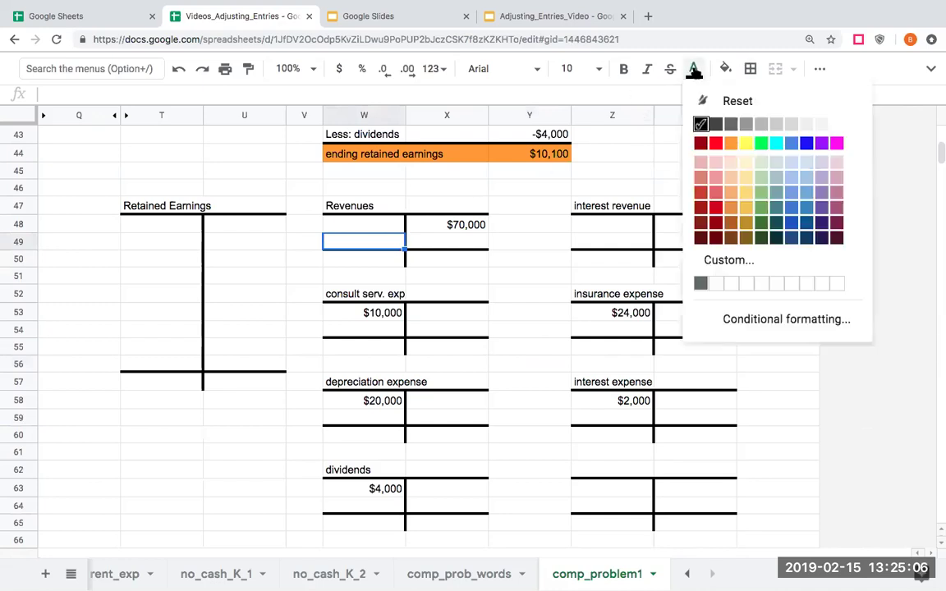
pyautogui.click(715, 143)
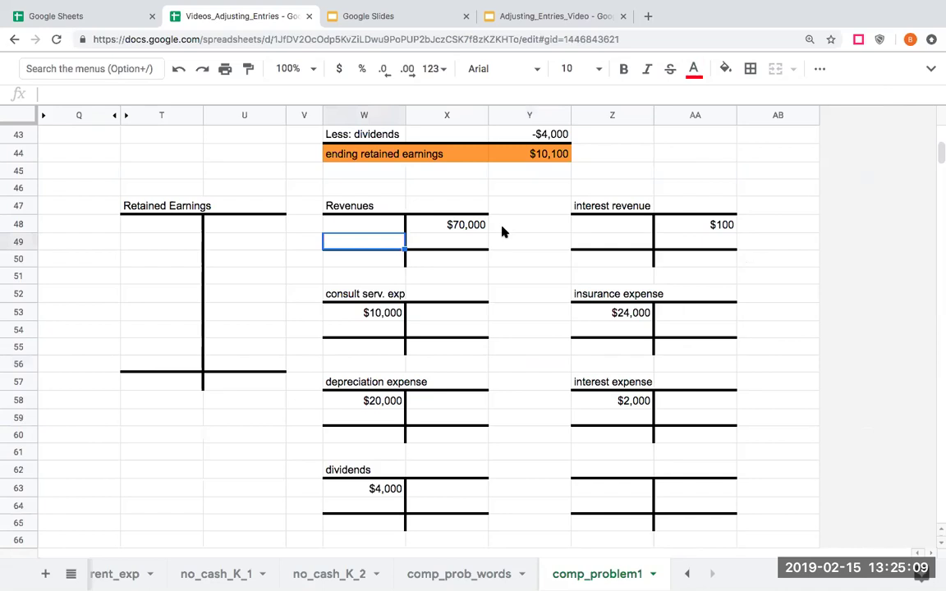
pyautogui.write('70000')
pyautogui.press('Return')
pyautogui.press('Up')
pyautogui.press('Right')
pyautogui.press('Left')
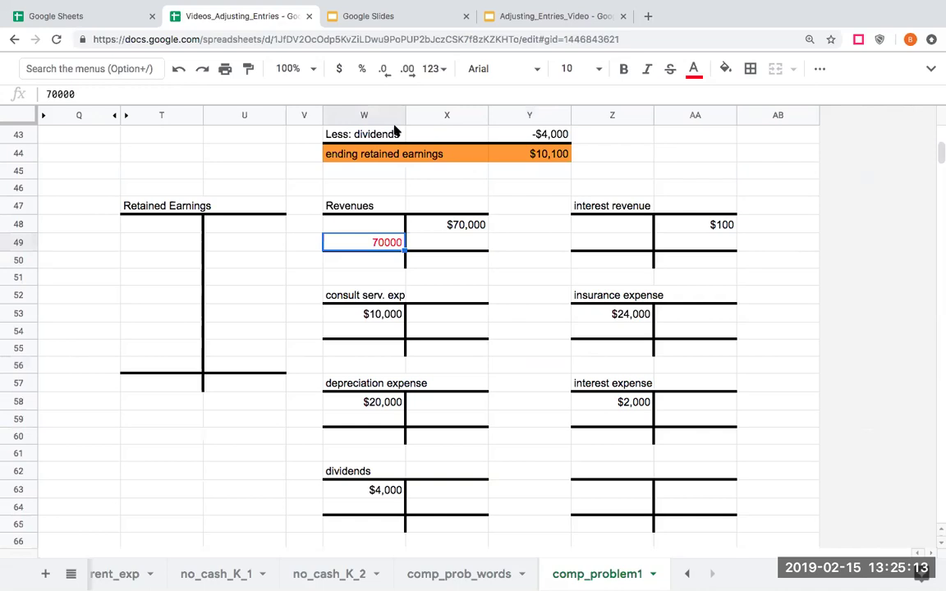
pyautogui.click(338, 69)
pyautogui.click(383, 68)
pyautogui.click(383, 69)
# Calculate the Revenues T-account balance in X50 with the formula =X48-W49.
pyautogui.click(451, 273)
pyautogui.press('Up')
pyautogui.write('=X48-W49')
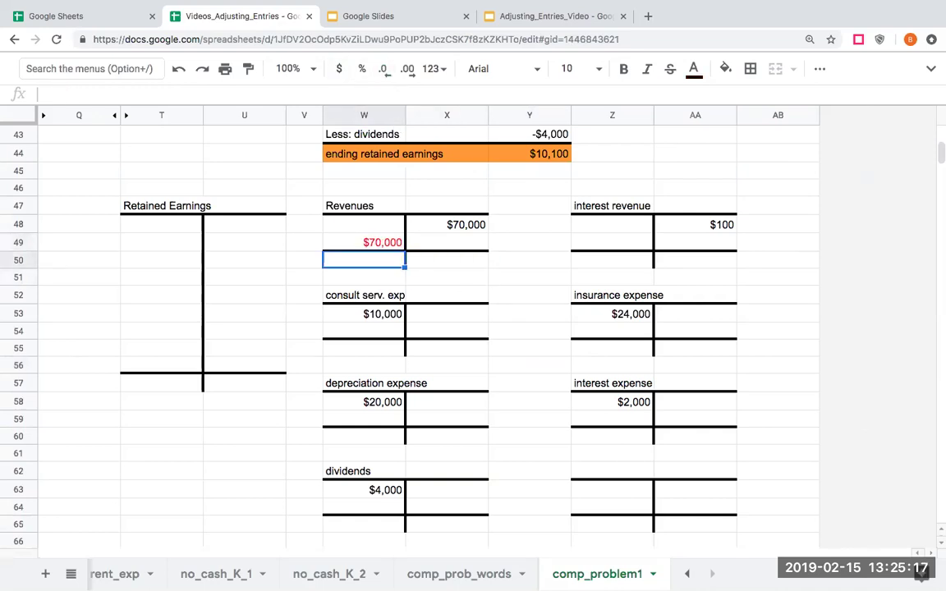
pyautogui.press('Return')
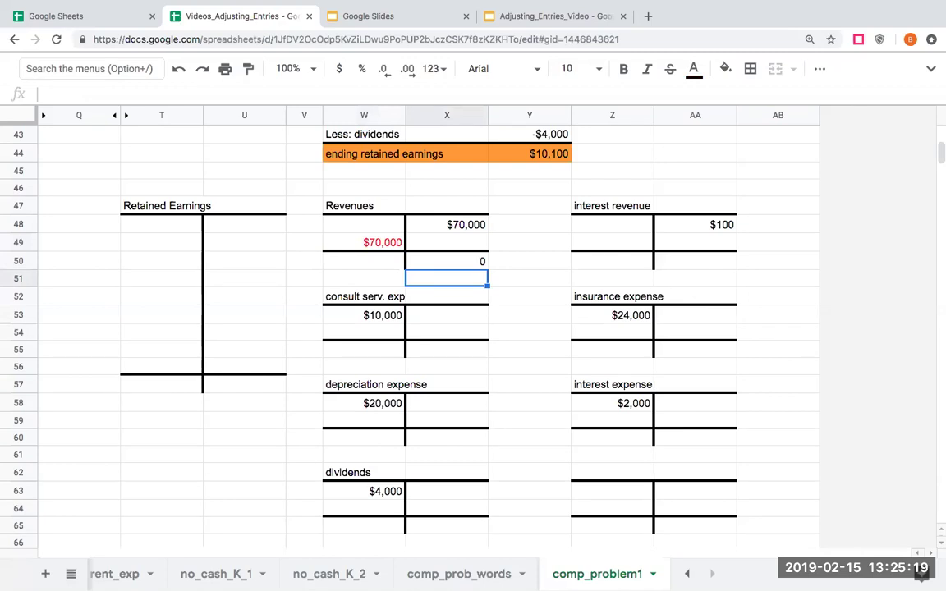
# Credit the Retained Earnings T-account in U48 with the formula =W49, referencing the Revenues closing entry.
pyautogui.click(364, 225)
pyautogui.click(446, 224)
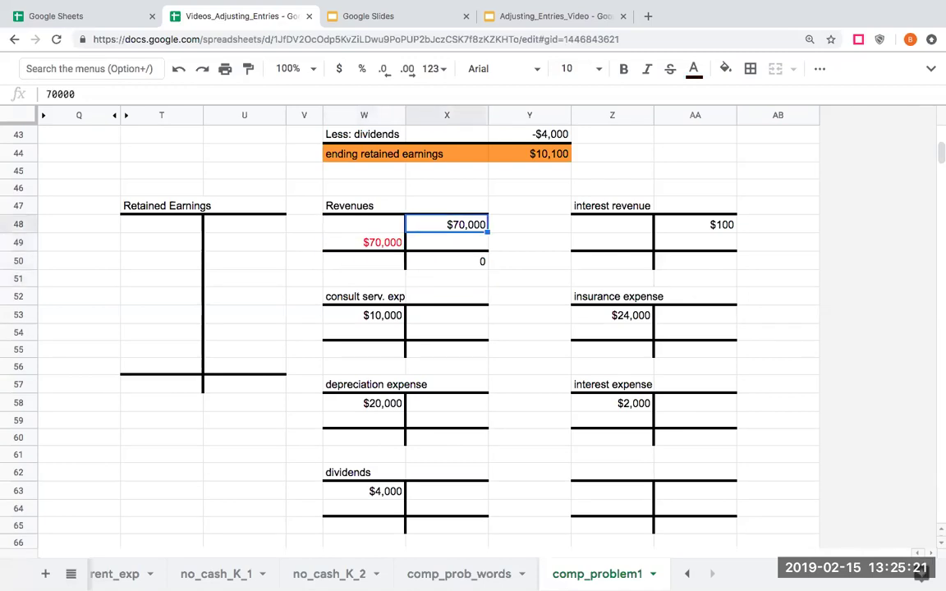
pyautogui.click(364, 224)
pyautogui.click(244, 224)
pyautogui.click(304, 224)
pyautogui.click(304, 242)
pyautogui.click(364, 242)
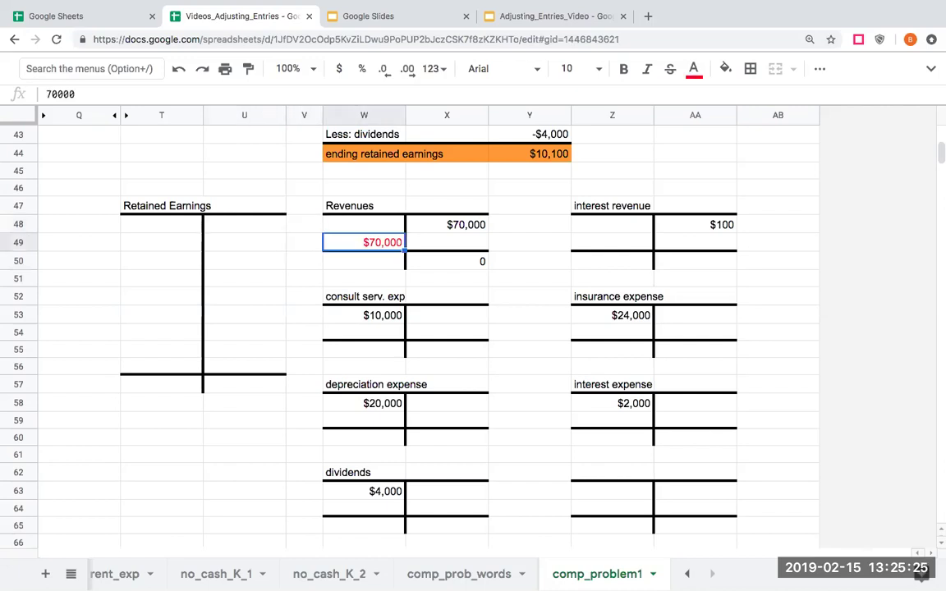
pyautogui.click(243, 224)
pyautogui.write('=')
pyautogui.click(364, 243)
pyautogui.press('Return')
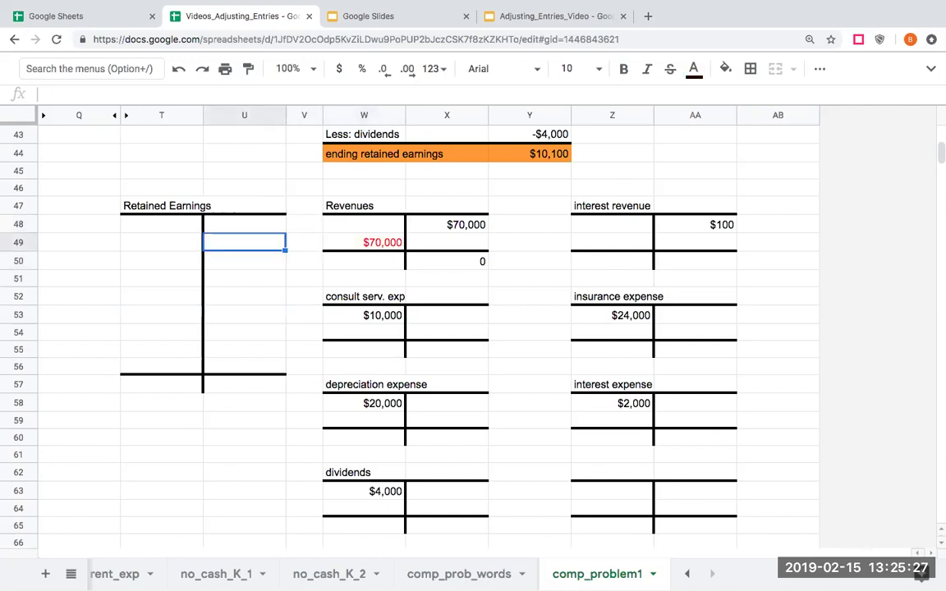
pyautogui.click(244, 225)
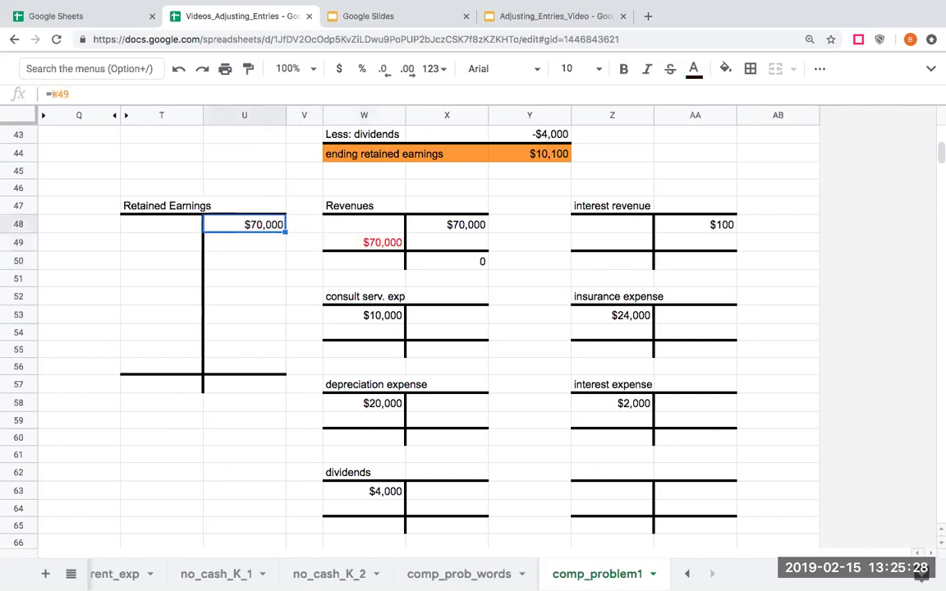
pyautogui.click(725, 68)
pyautogui.click(748, 143)
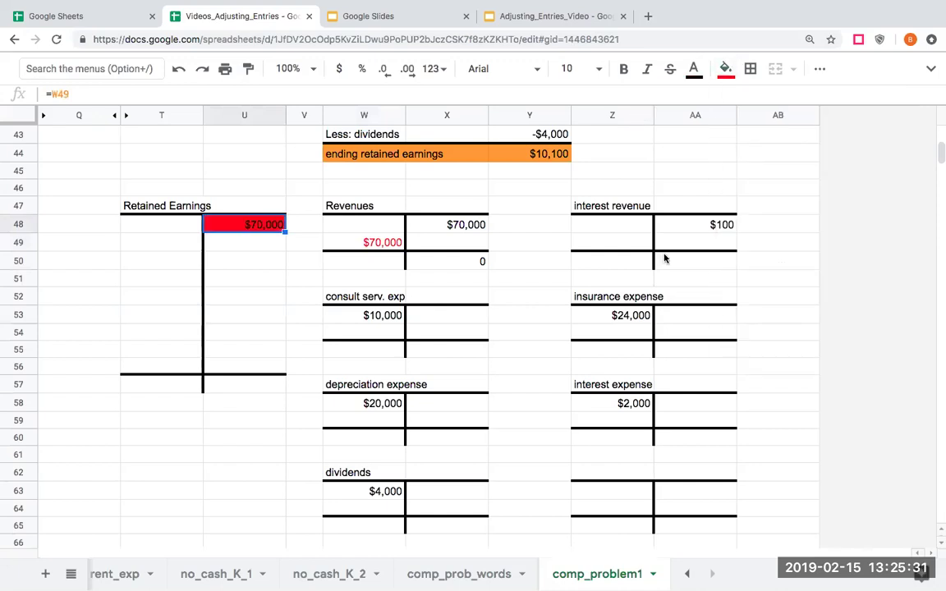
pyautogui.click(725, 68)
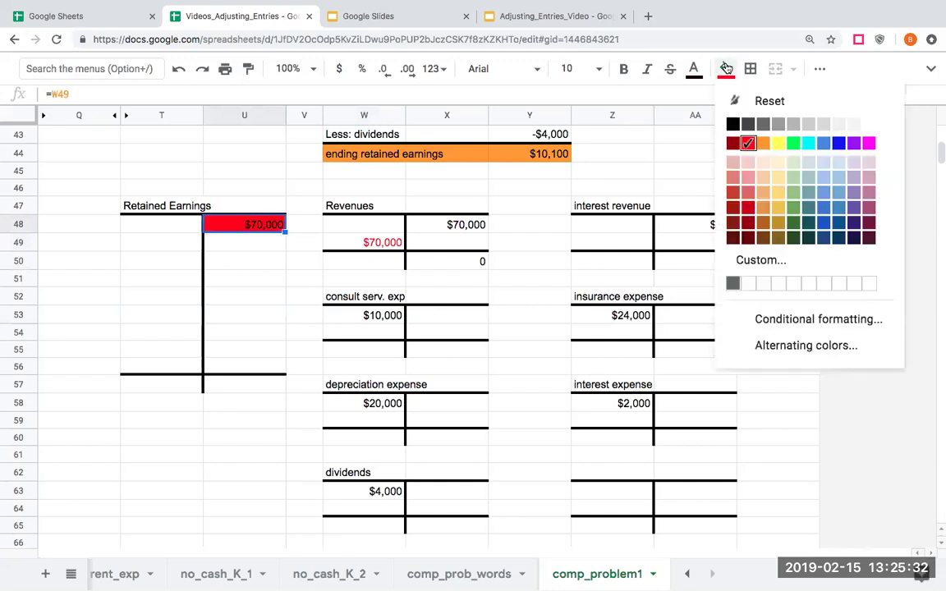
pyautogui.click(868, 125)
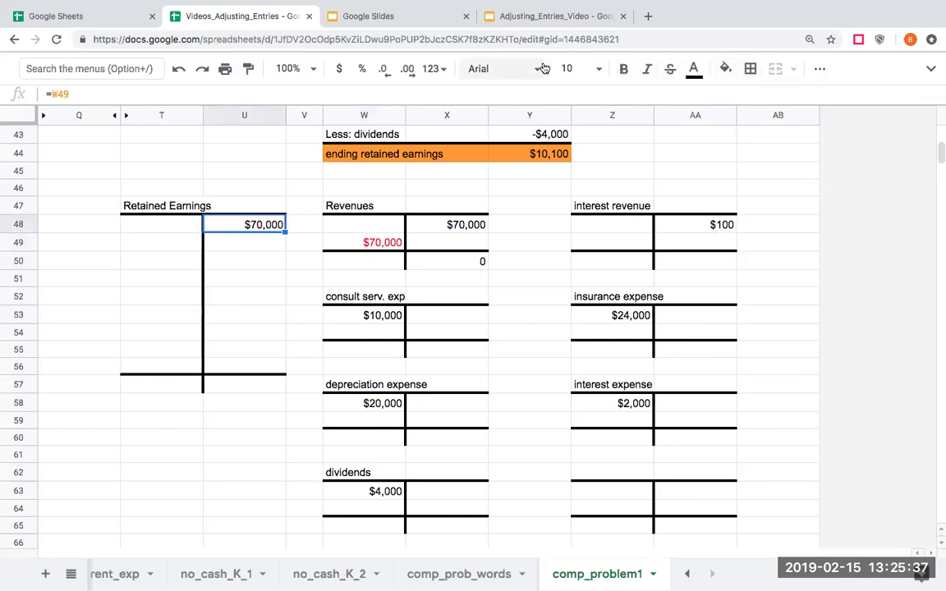
# Color the text of the Retained Earnings credit in U48 red.
pyautogui.click(819, 69)
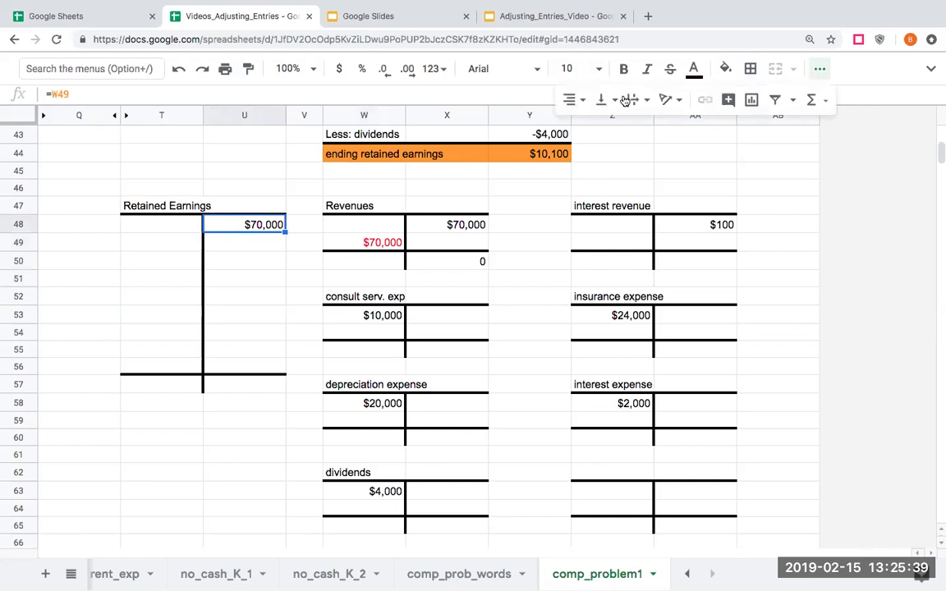
pyautogui.click(694, 69)
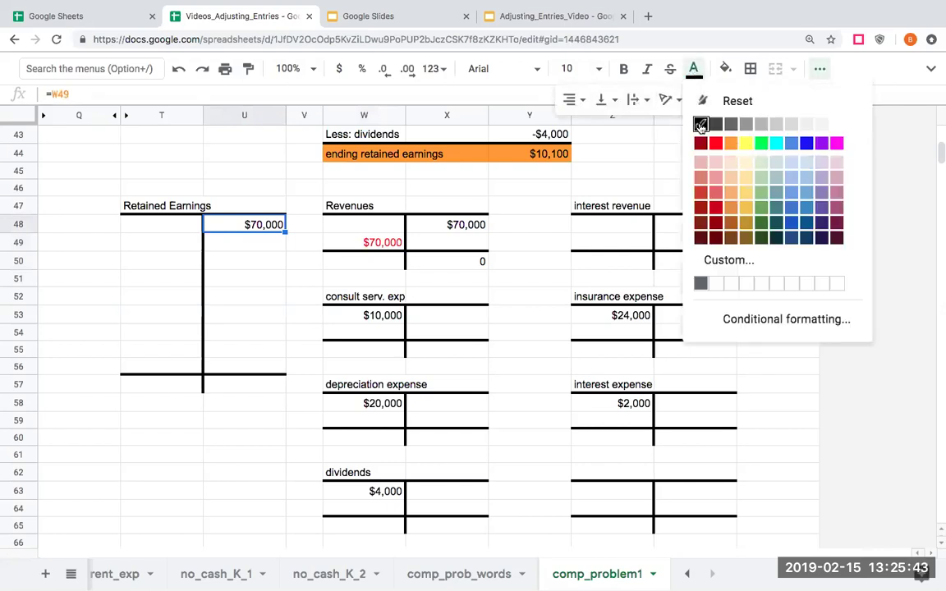
pyautogui.click(718, 144)
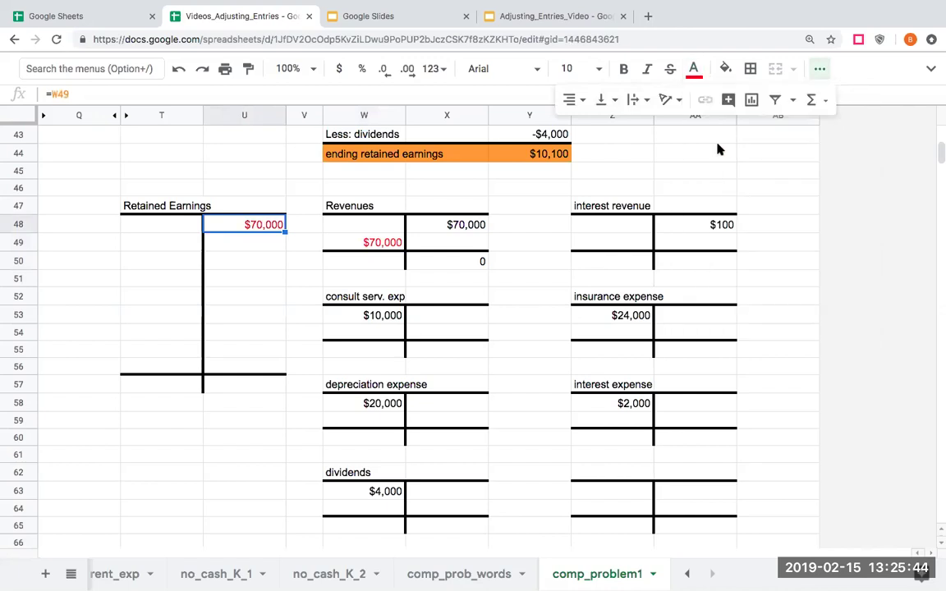
pyautogui.click(252, 261)
pyautogui.click(564, 242)
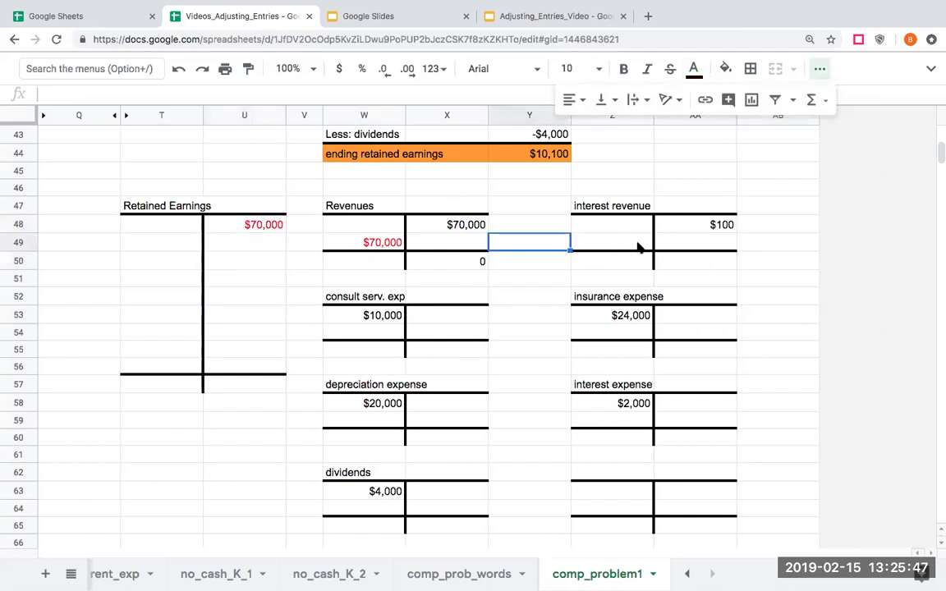
# Enter a closing debit of 100 in red text in Z49 of the interest revenue T-account.
pyautogui.click(637, 246)
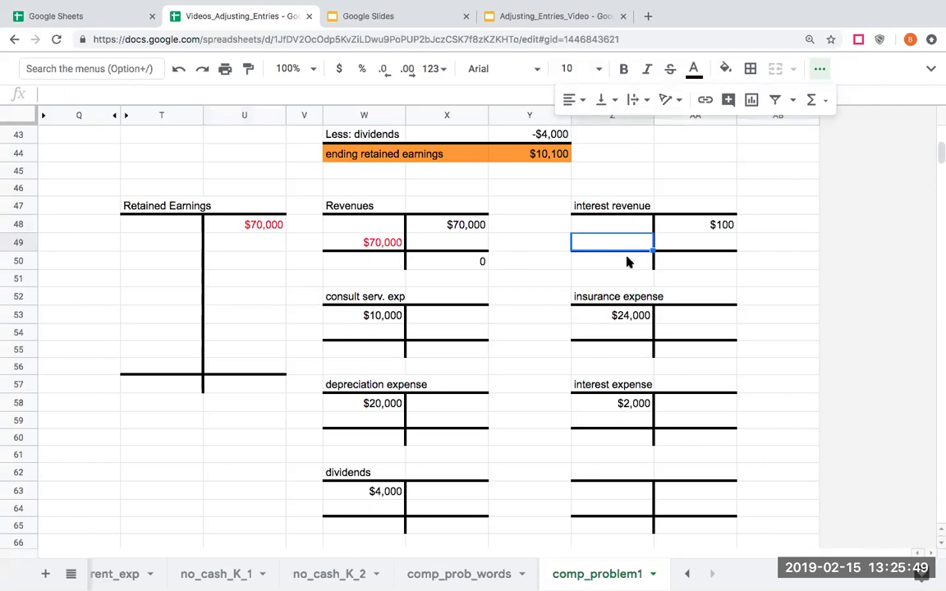
pyautogui.click(692, 69)
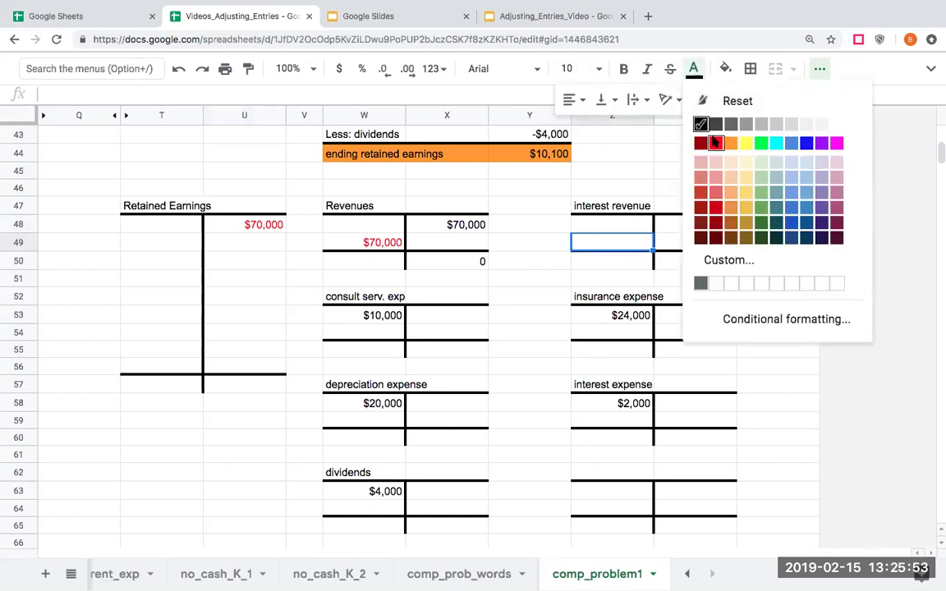
pyautogui.click(715, 142)
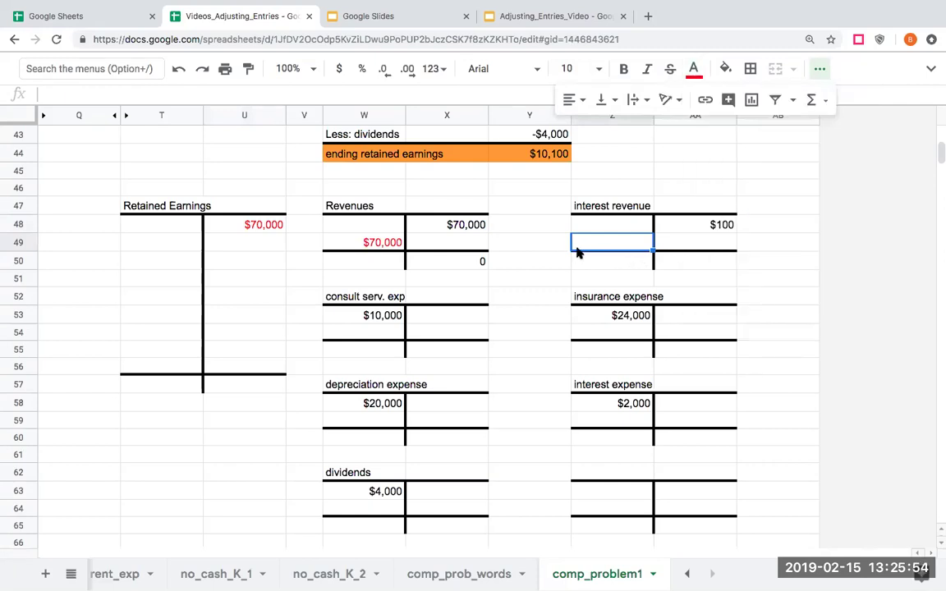
pyautogui.click(693, 69)
pyautogui.click(715, 86)
pyautogui.click(625, 242)
pyautogui.write('100')
pyautogui.press('Return')
pyautogui.press('Up')
# Enter 0 as the interest revenue T-account balance in AA50.
pyautogui.press('Right')
pyautogui.press('Left')
pyautogui.press('Down')
pyautogui.press('Right')
pyautogui.write('0')
# Credit the Retained Earnings T-account in U49 with the formula +Z49, referencing the interest revenue closing entry.
pyautogui.press('Left')
pyautogui.press('Left')
pyautogui.press('Left')
pyautogui.press('Left')
pyautogui.press('Up')
pyautogui.press('Right')
pyautogui.press('Right')
pyautogui.press('Right')
pyautogui.press('Left')
pyautogui.press('Left')
pyautogui.press('Left')
pyautogui.press('Left')
pyautogui.press('Left')
pyautogui.write('+')
pyautogui.press('Right')
pyautogui.press('Right')
pyautogui.press('Right')
pyautogui.press('Right')
pyautogui.press('Right')
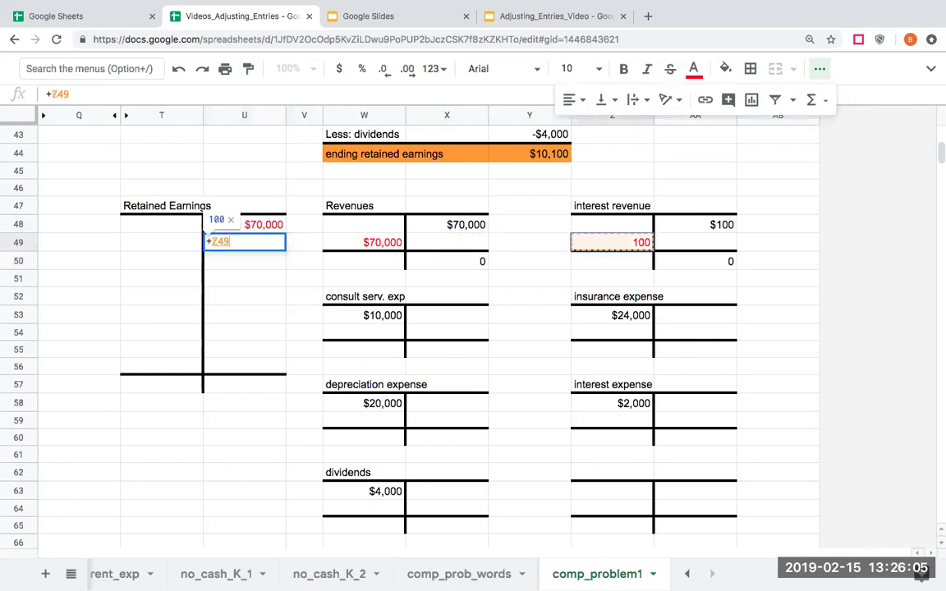
pyautogui.press('Return')
# Format the interest revenue closing debit in Z49 as currency without decimals.
pyautogui.click(597, 240)
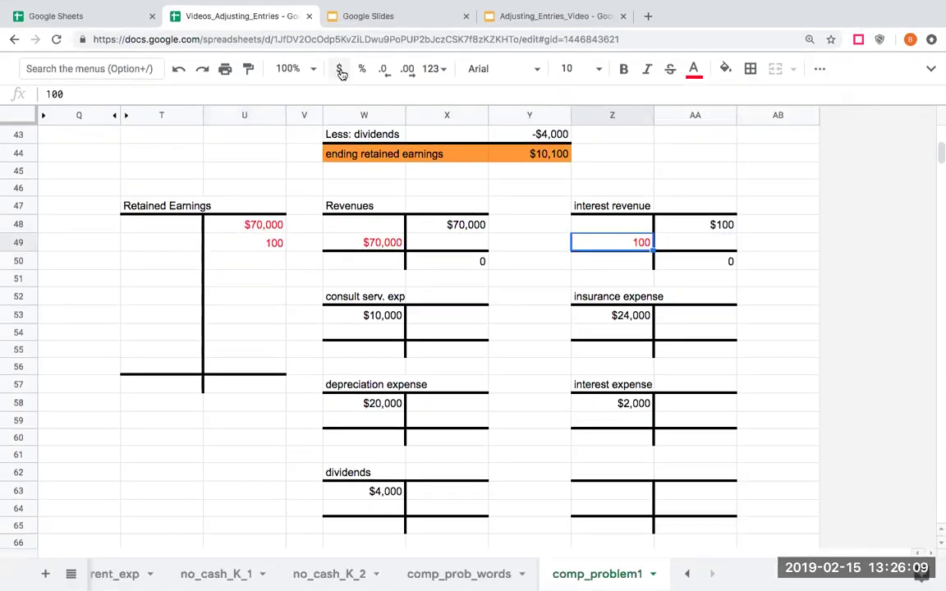
pyautogui.click(338, 68)
pyautogui.click(383, 68)
pyautogui.click(382, 68)
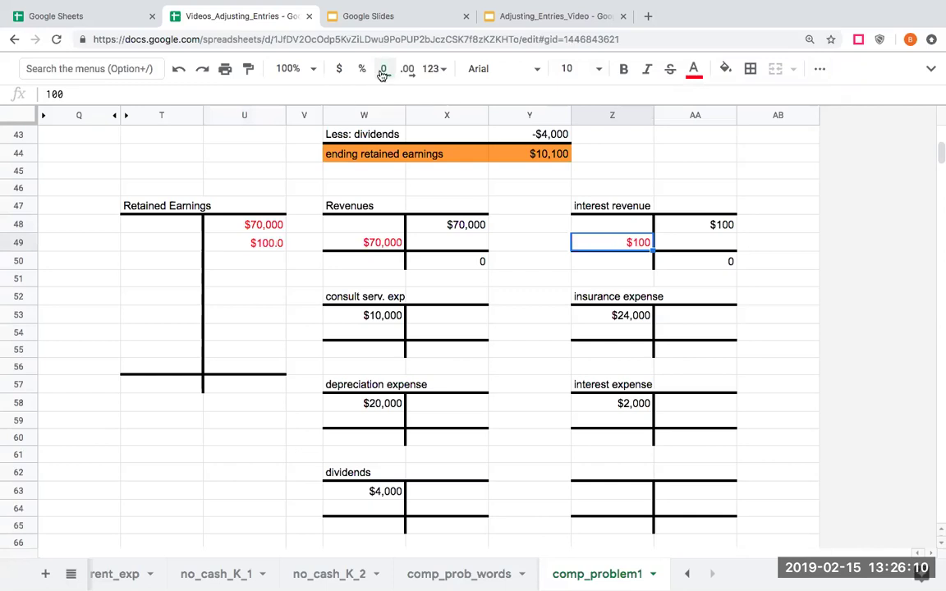
# Set the text color of X53:X65, the credit side of the consult serv. exp, depreciation expense and dividends T-accounts, to blue.
pyautogui.click(441, 319)
pyautogui.click(446, 332)
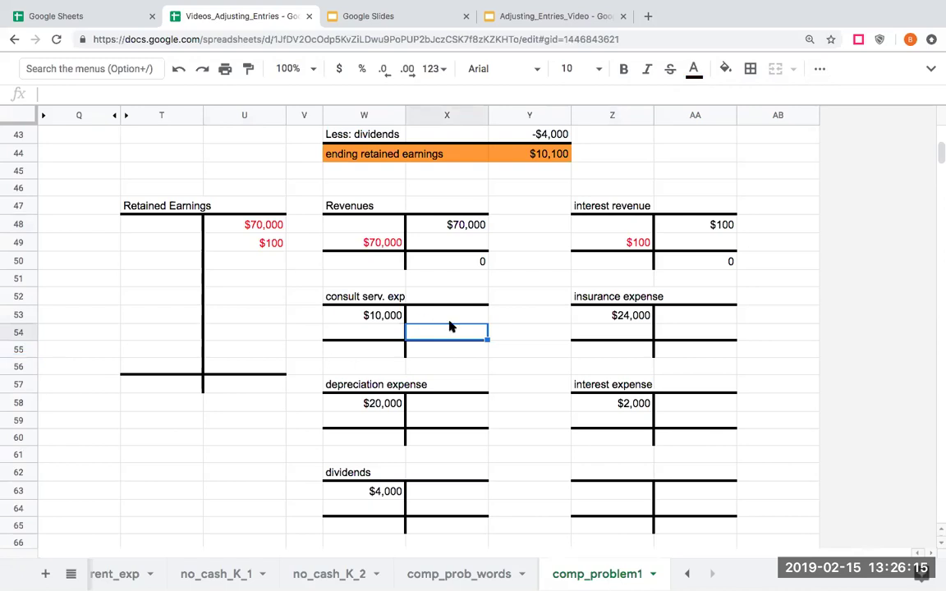
pyautogui.click(552, 331)
pyautogui.moveTo(466, 317); pyautogui.dragTo(455, 525)
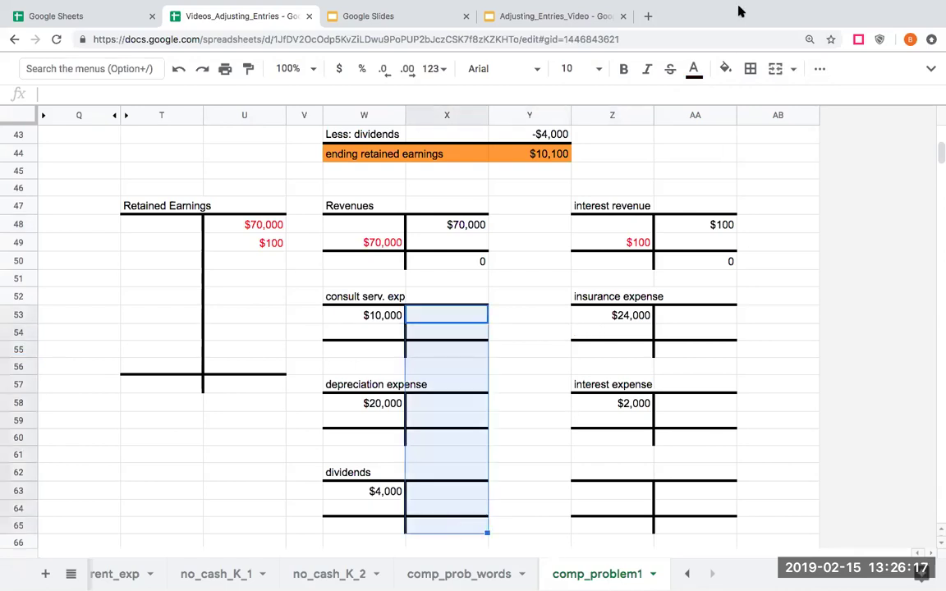
pyautogui.click(727, 70)
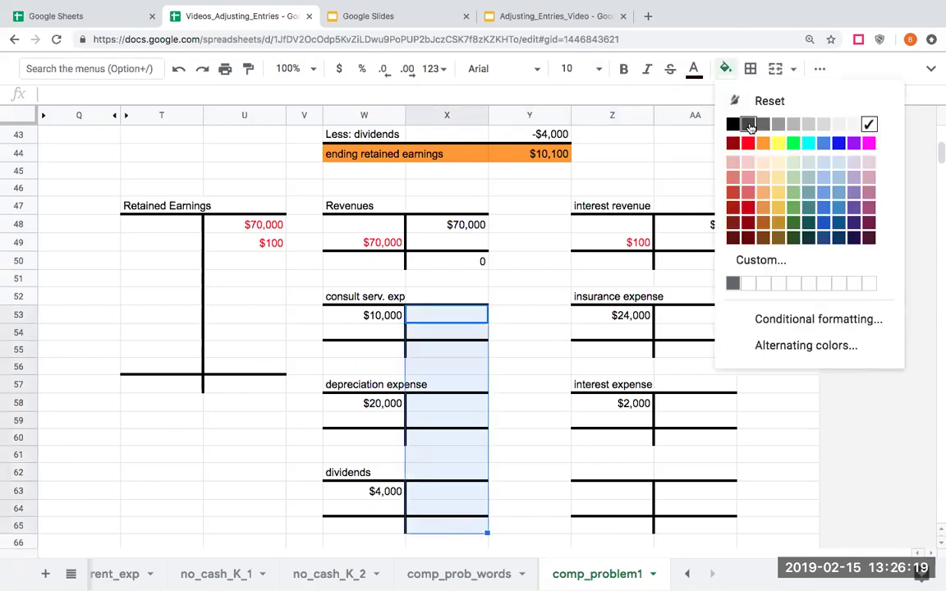
pyautogui.click(693, 70)
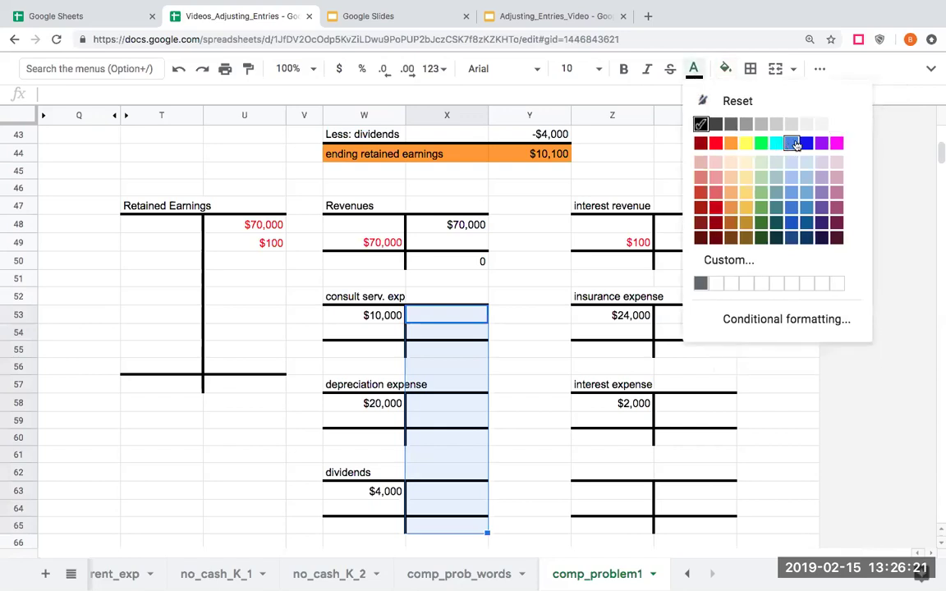
pyautogui.click(805, 144)
# Set the text color of AA53:AA65 to blue and select the Retained Earnings debit cells T48:T57.
pyautogui.moveTo(717, 314); pyautogui.dragTo(706, 513)
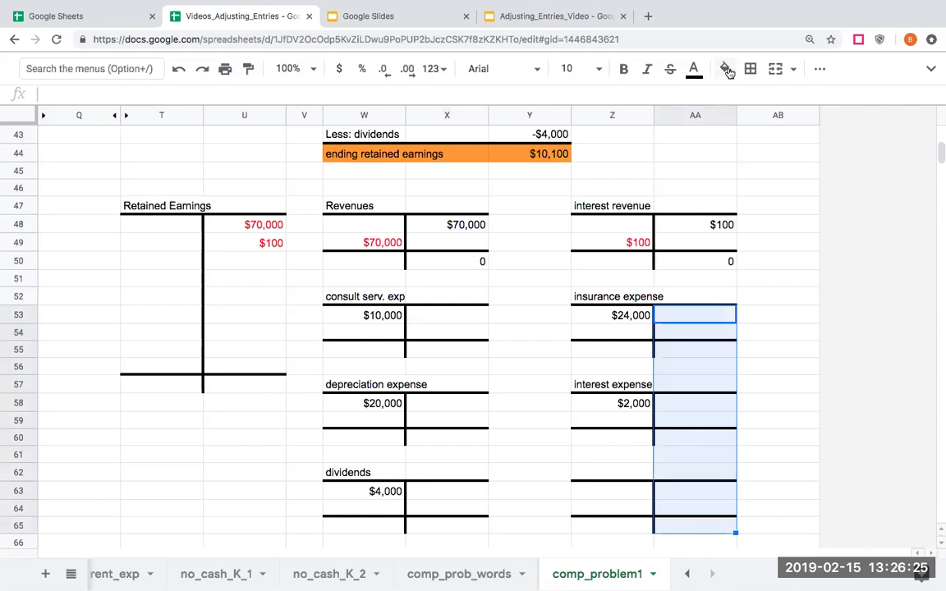
pyautogui.click(694, 69)
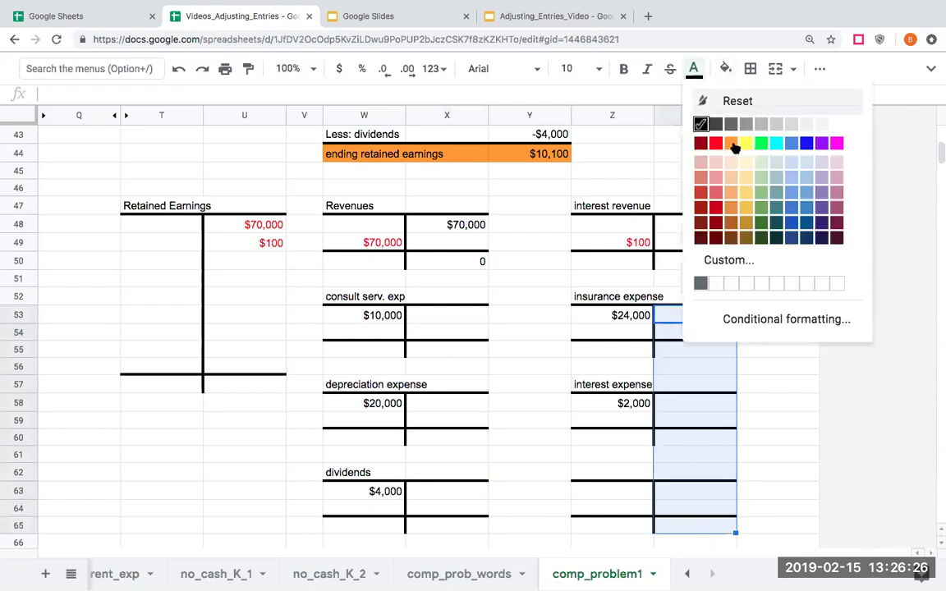
pyautogui.click(805, 143)
pyautogui.moveTo(186, 233); pyautogui.dragTo(145, 390)
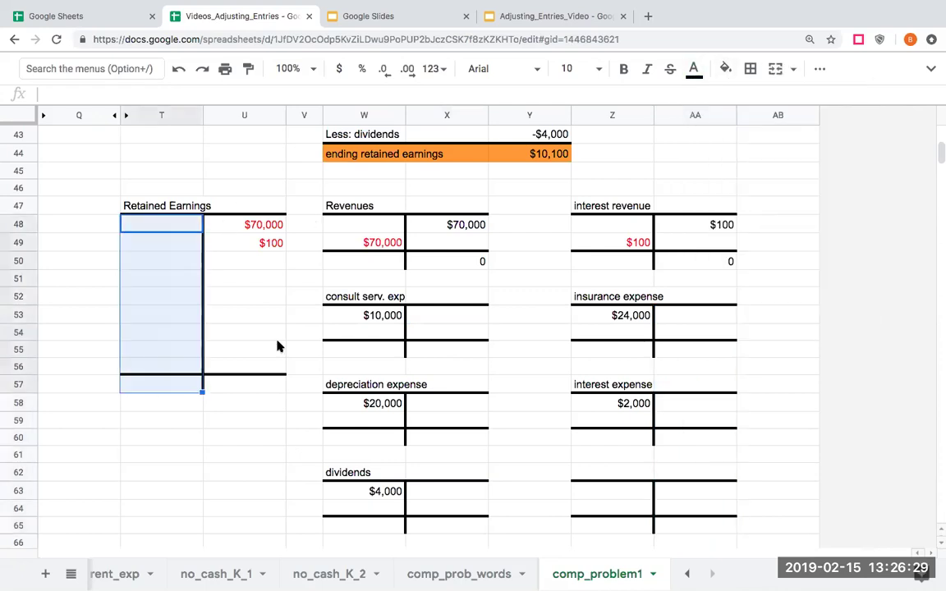
pyautogui.click(725, 69)
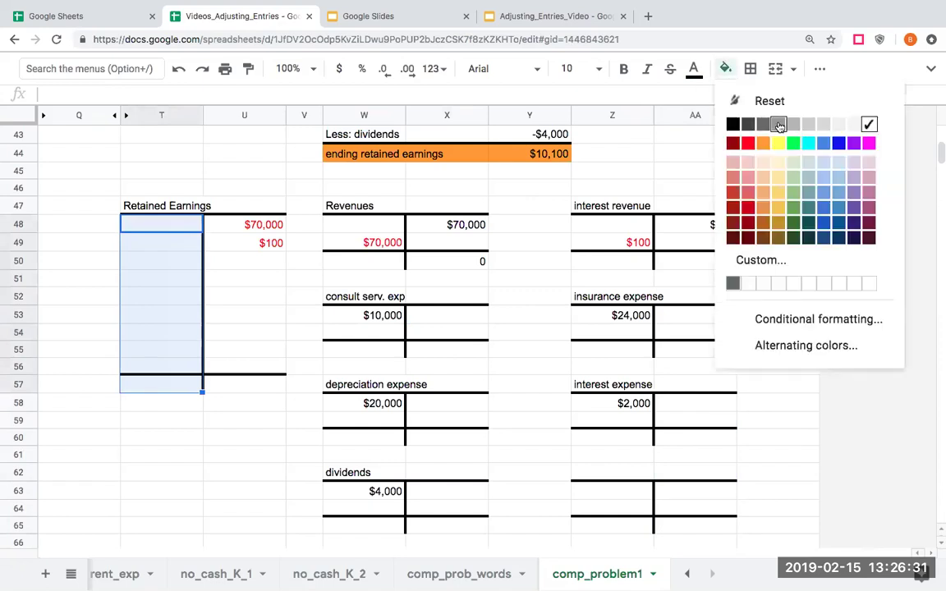
pyautogui.click(837, 143)
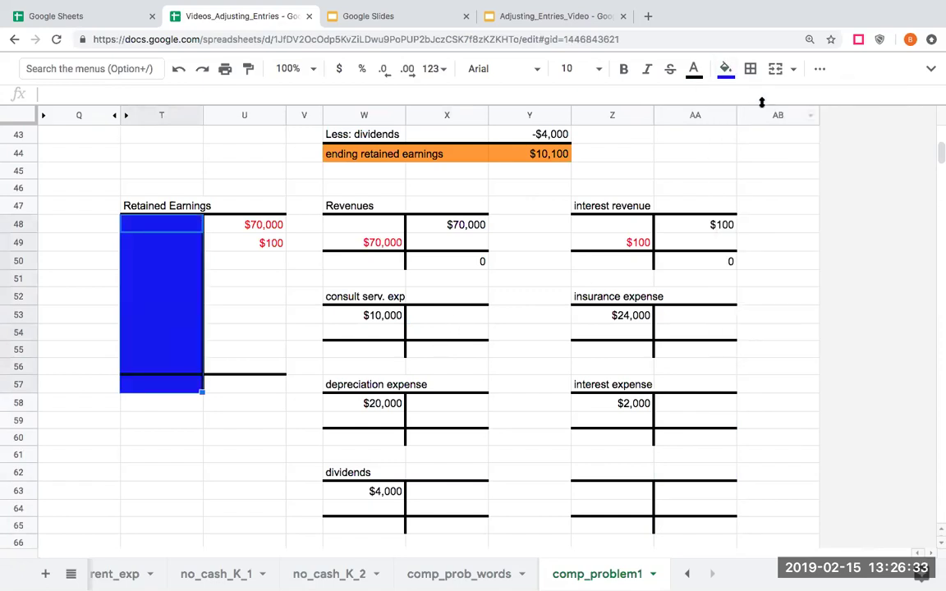
pyautogui.click(728, 70)
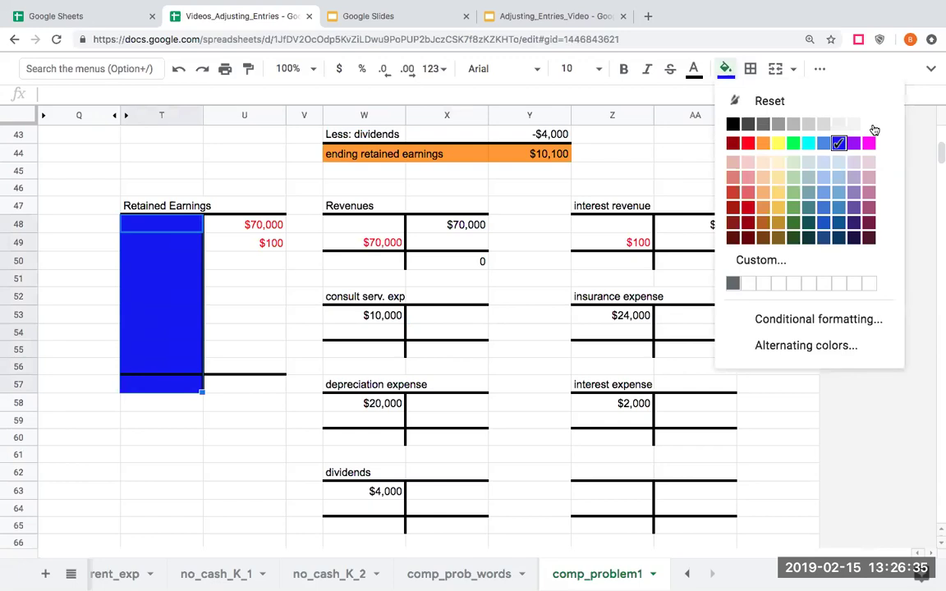
pyautogui.click(771, 102)
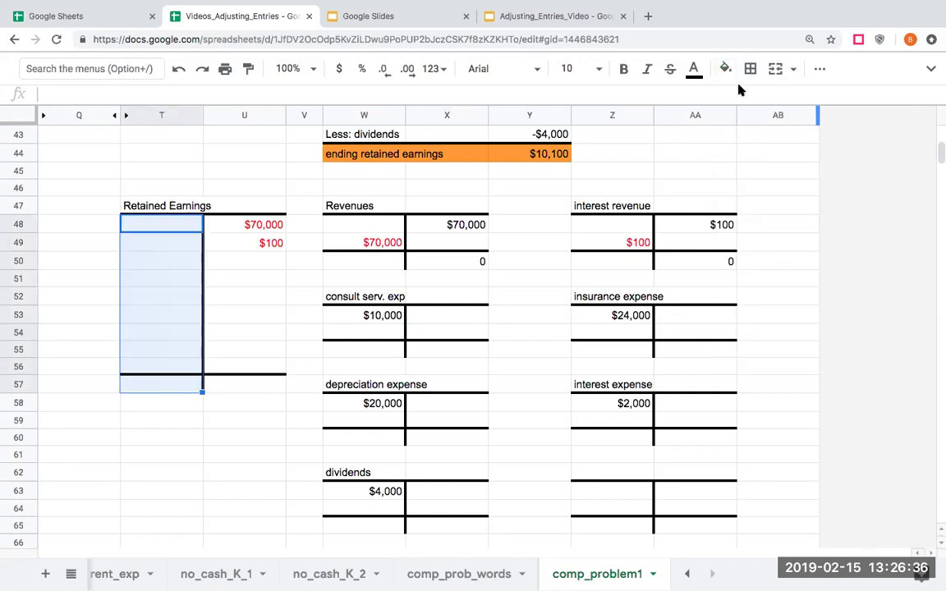
# Set the text color of the selected Retained Earnings debit cells T48:T57 to blue.
pyautogui.click(694, 69)
pyautogui.click(805, 144)
# Enter a closing credit of 10000 in X54 of the consult serv. exp T-account and a balance of 0 in W55.
pyautogui.click(444, 340)
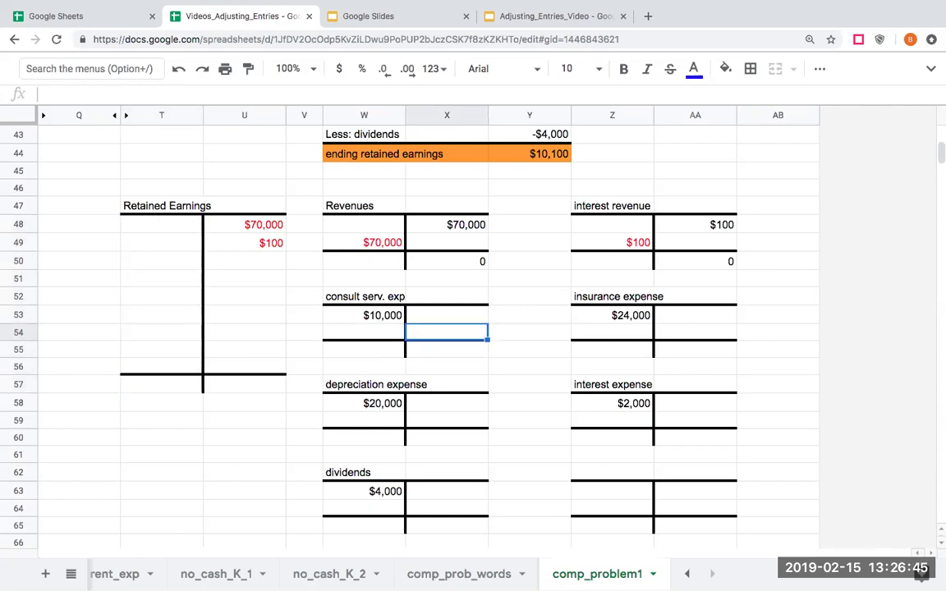
pyautogui.write('10000')
pyautogui.press('Return')
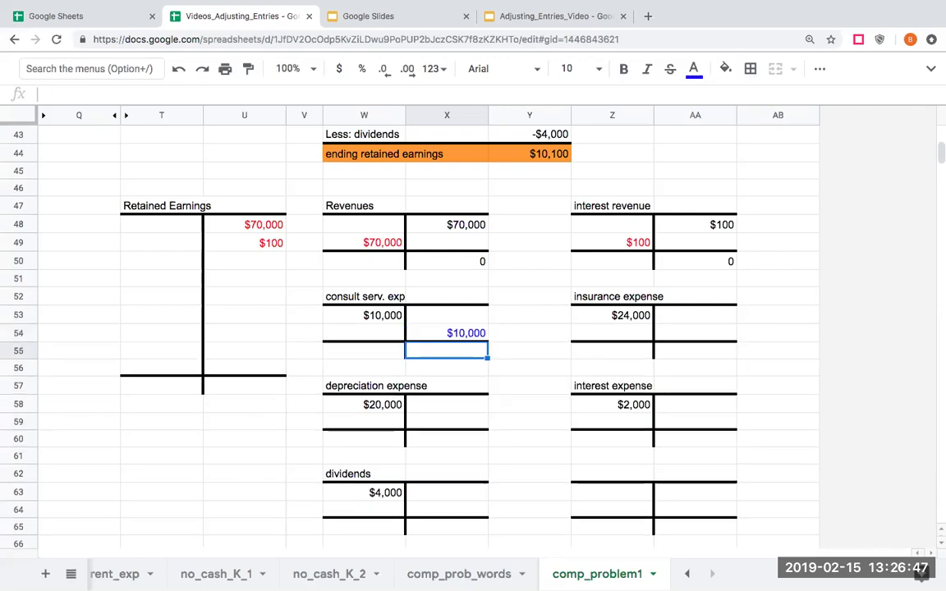
pyautogui.press('Left')
pyautogui.write('0')
pyautogui.press('Up')
# Debit the Retained Earnings T-account in T48 with the formula +X54, referencing the consult serv. exp closing entry.
pyautogui.press('Right')
pyautogui.press('Left')
pyautogui.press('Left')
pyautogui.press('Left')
pyautogui.press('Left')
pyautogui.press('Up')
pyautogui.press('Up')
pyautogui.press('Up')
pyautogui.press('Up')
pyautogui.press('Up')
pyautogui.press('Up')
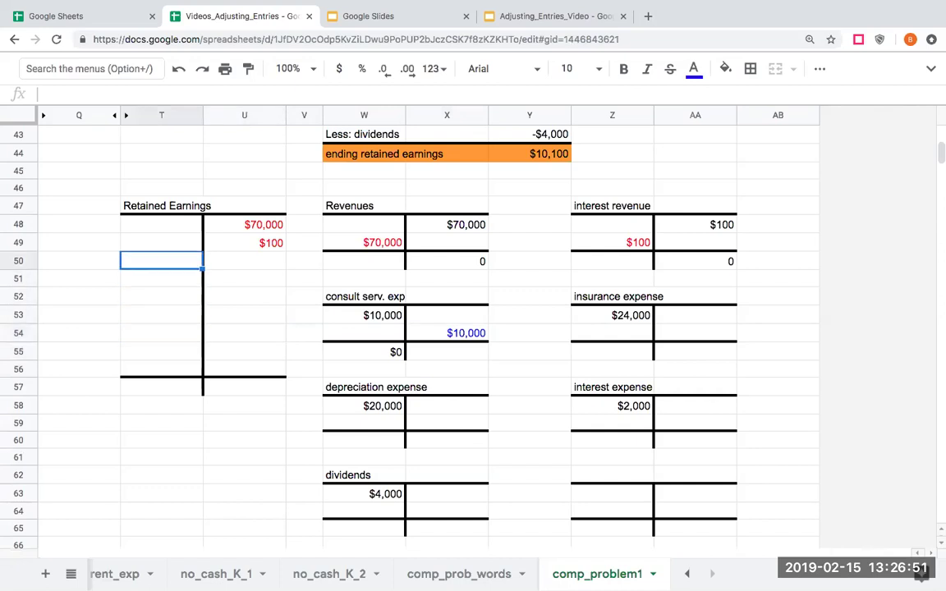
pyautogui.write('+++')
pyautogui.press('BackSpace')
pyautogui.press('BackSpace')
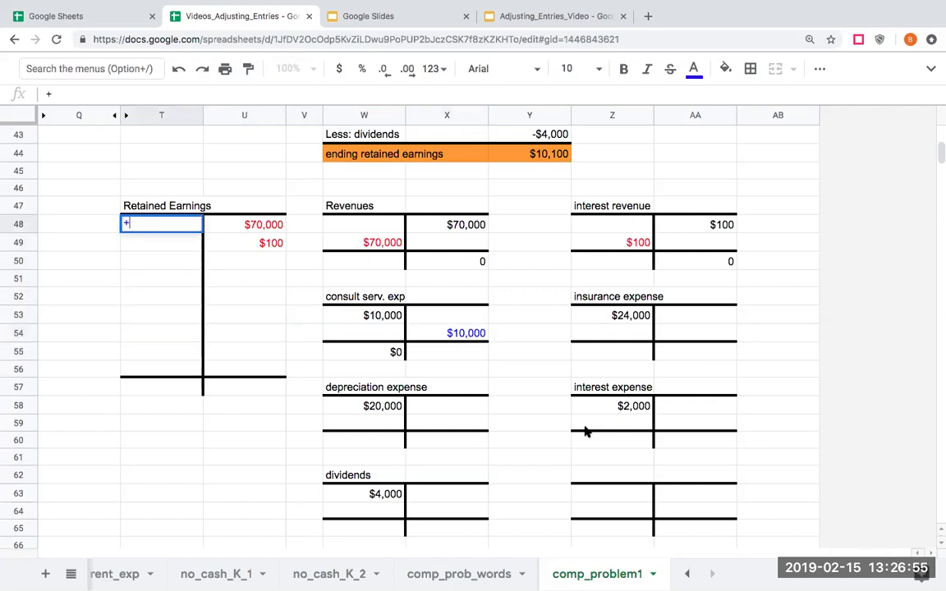
pyautogui.click(447, 333)
pyautogui.press('Return')
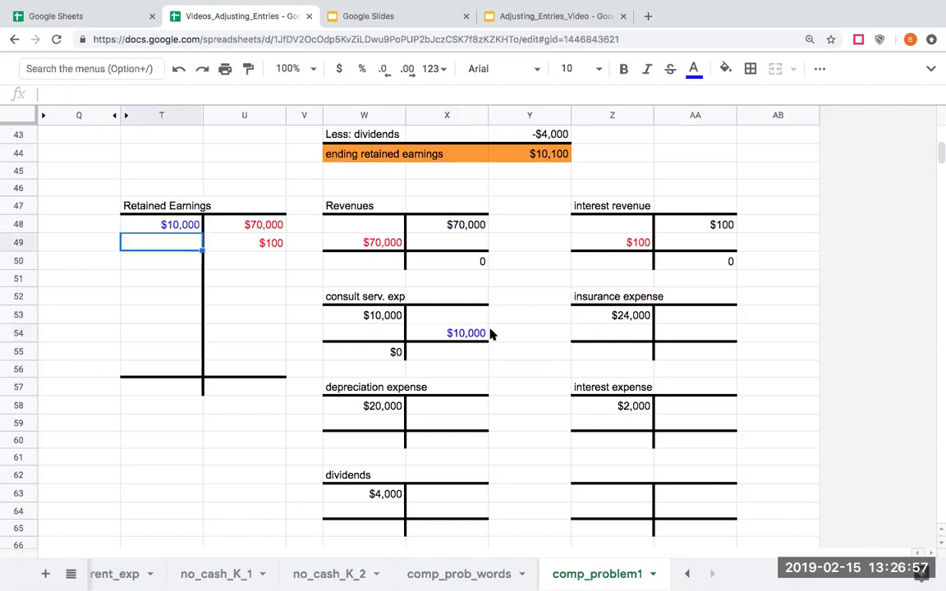
# Credit the insurance expense T-account in AA54 with the formula +Z53 and enter 0 as its balance in Z55.
pyautogui.click(671, 333)
pyautogui.write('+')
pyautogui.click(630, 315)
pyautogui.press('Return')
pyautogui.click(630, 353)
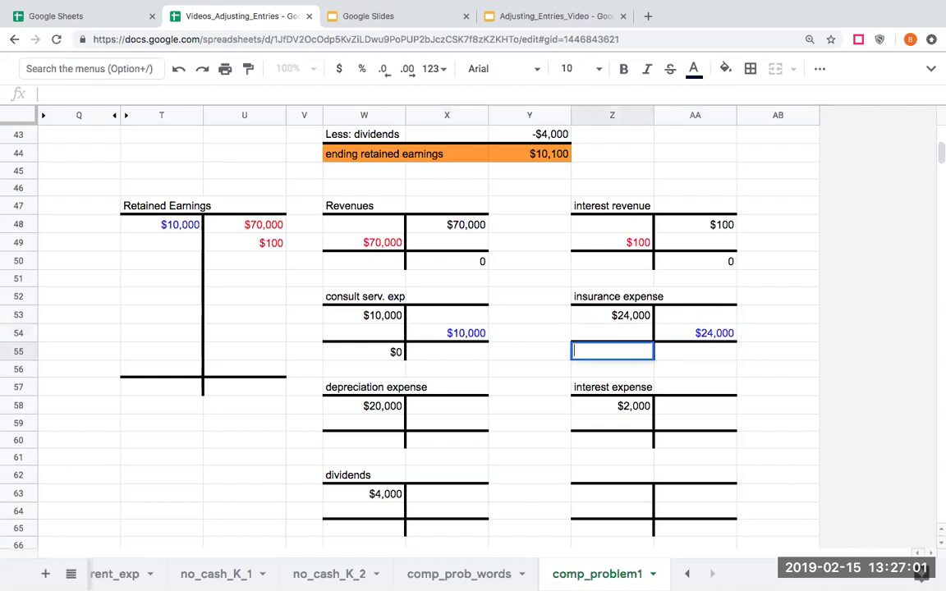
pyautogui.write('0')
pyautogui.click(682, 357)
pyautogui.click(690, 334)
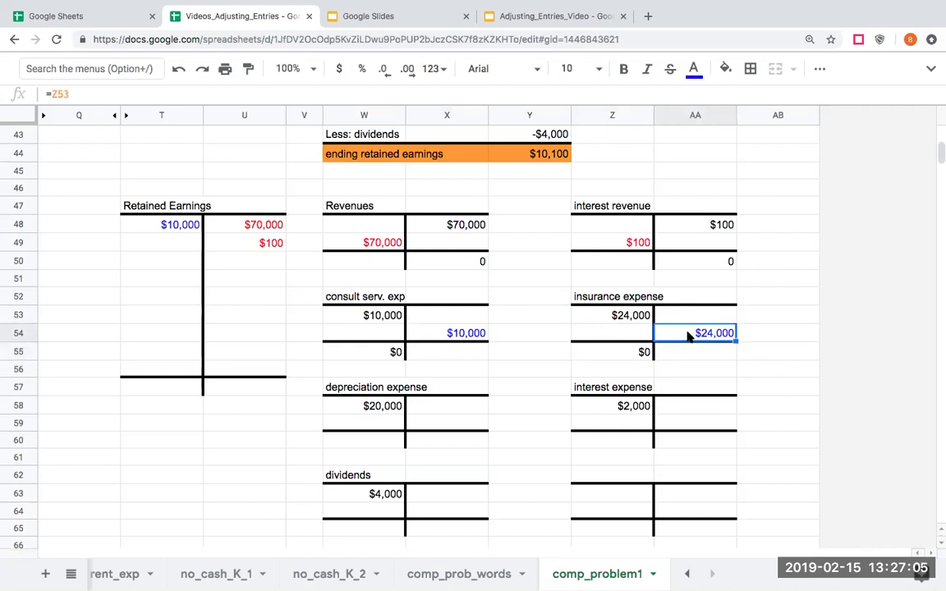
# Debit the Retained Earnings T-account in T49 with the formula +AA54, referencing the insurance expense closing entry.
pyautogui.click(167, 245)
pyautogui.write('+')
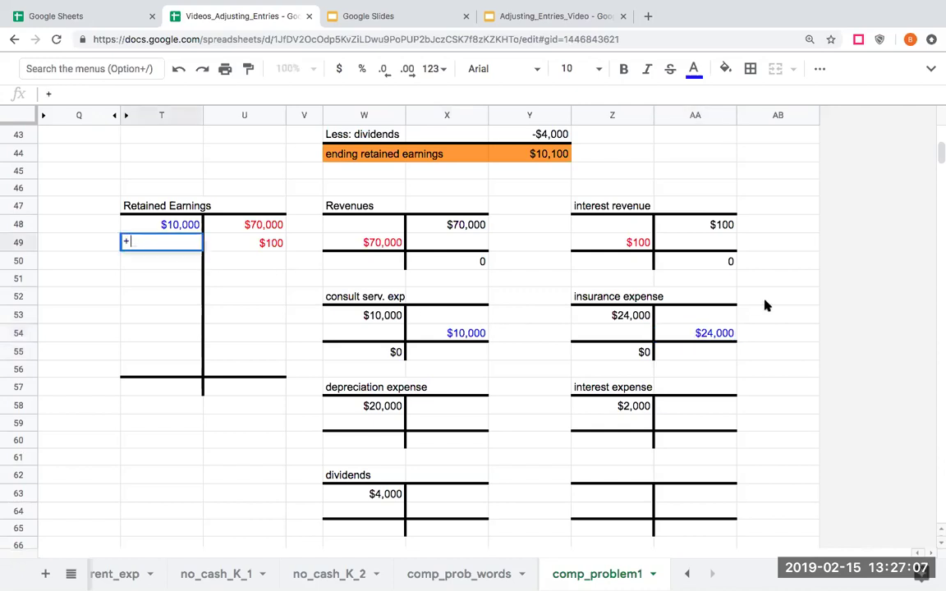
pyautogui.click(707, 337)
pyautogui.press('Return')
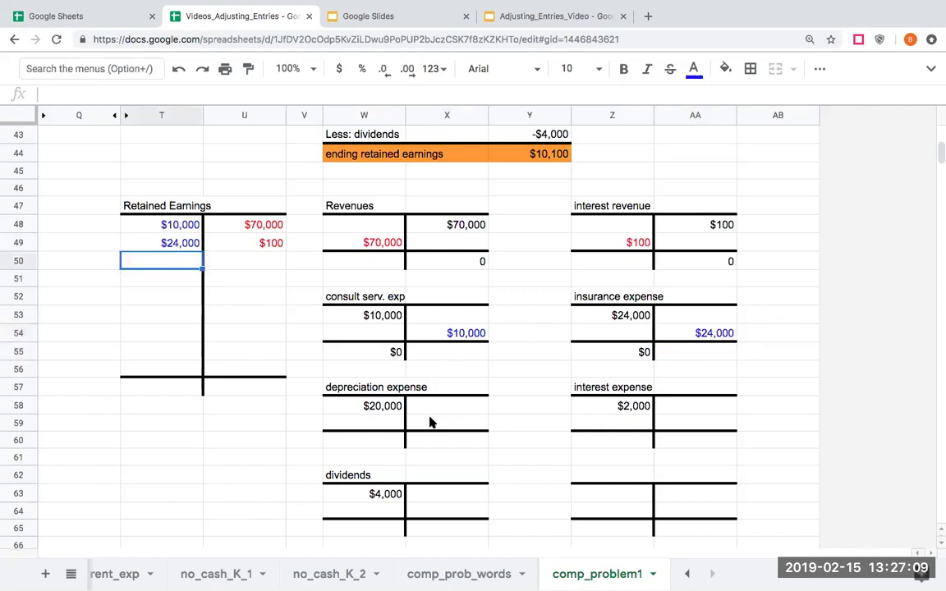
# Credit the depreciation expense T-account in X59 with the formula +W58 and enter 0 as its balance in W60.
pyautogui.click(432, 423)
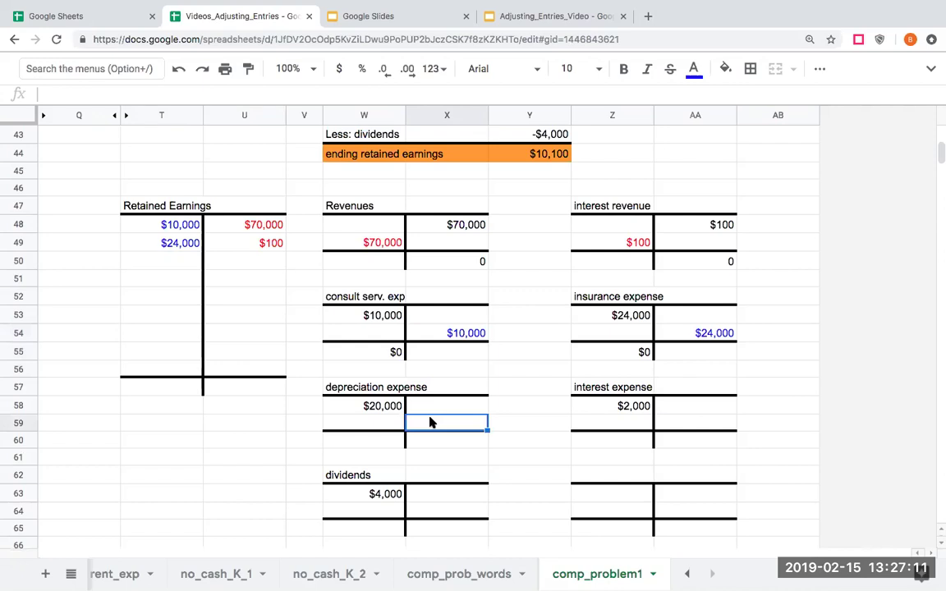
pyautogui.write('+')
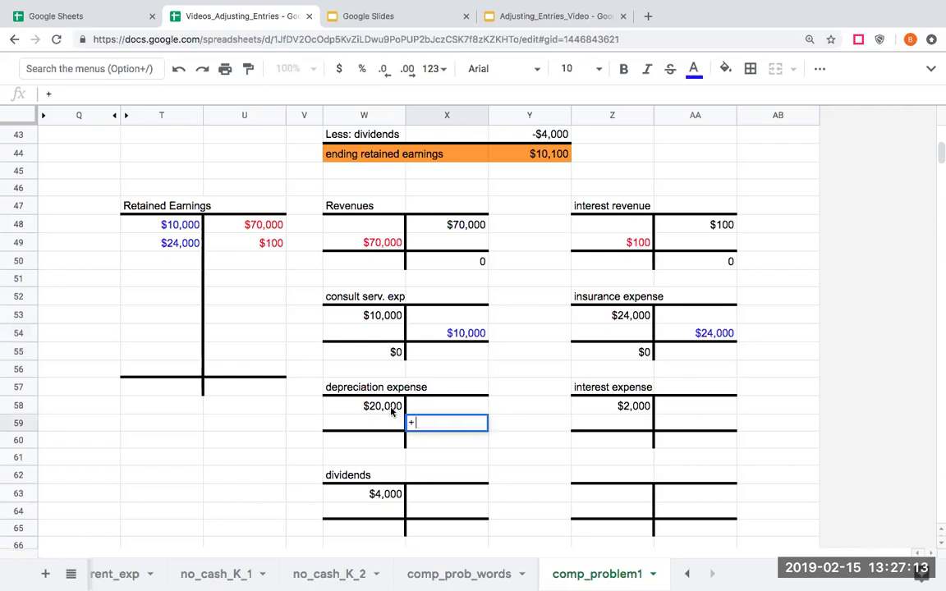
pyautogui.click(390, 412)
pyautogui.press('Return')
pyautogui.click(387, 442)
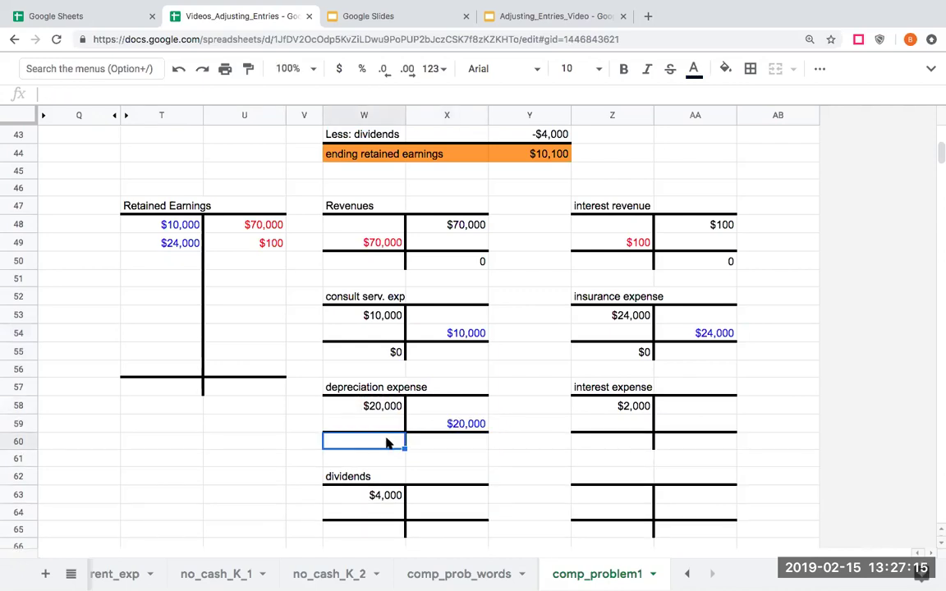
pyautogui.write('0')
pyautogui.press('Return')
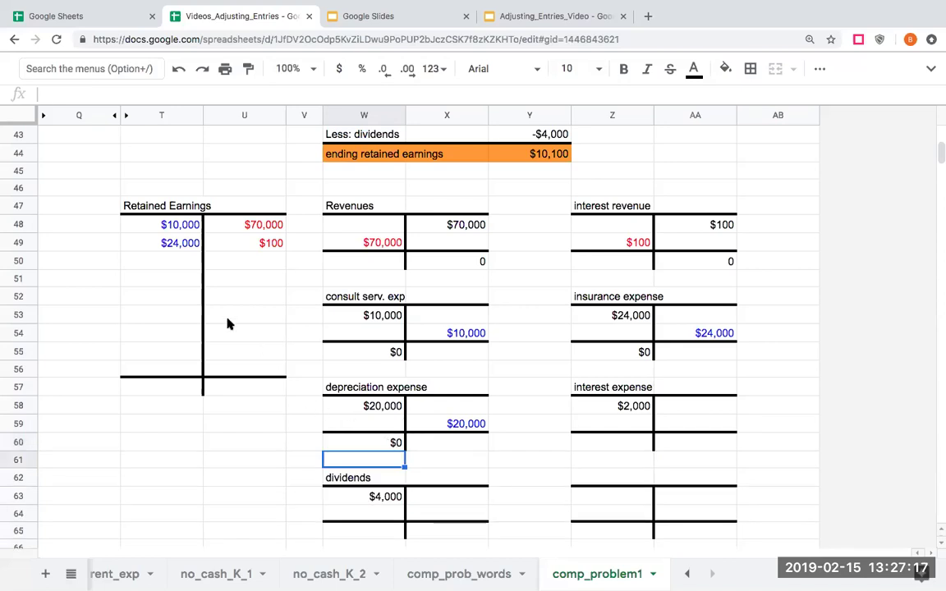
# Debit the Retained Earnings T-account in T50 with the formula +X59, referencing the depreciation expense closing entry.
pyautogui.click(176, 269)
pyautogui.write('+')
pyautogui.click(444, 422)
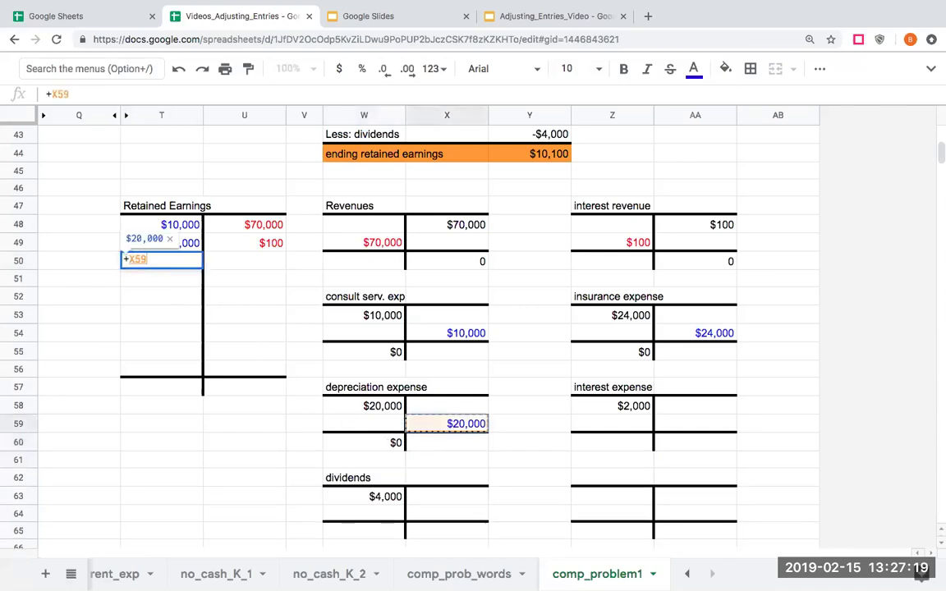
pyautogui.press('Return')
# Credit the interest expense T-account in AA59 with the formula +Z58 and enter 0 as its balance in Z60.
pyautogui.click(713, 428)
pyautogui.write('+')
pyautogui.click(640, 408)
pyautogui.press('Return')
pyautogui.click(633, 440)
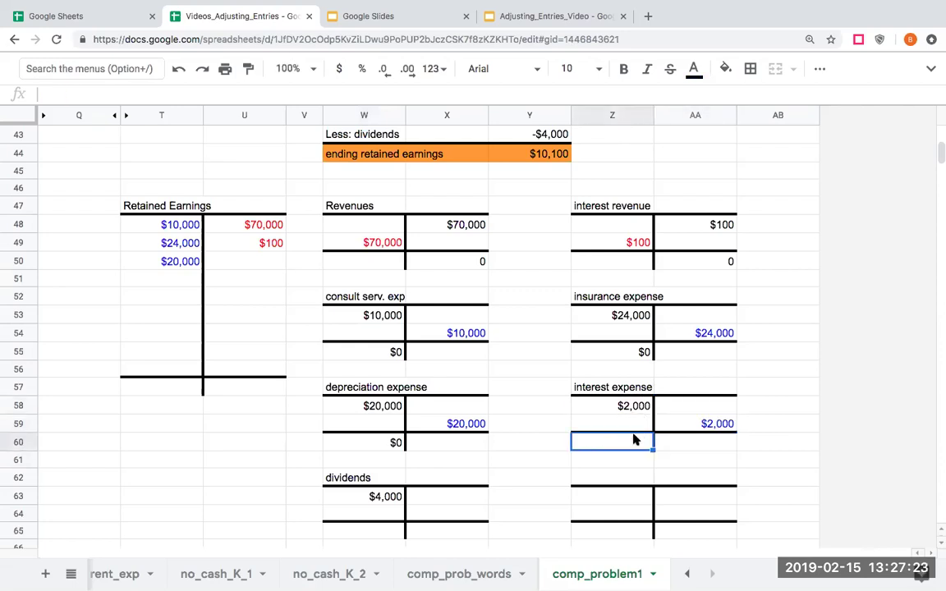
pyautogui.write('0')
pyautogui.press('Return')
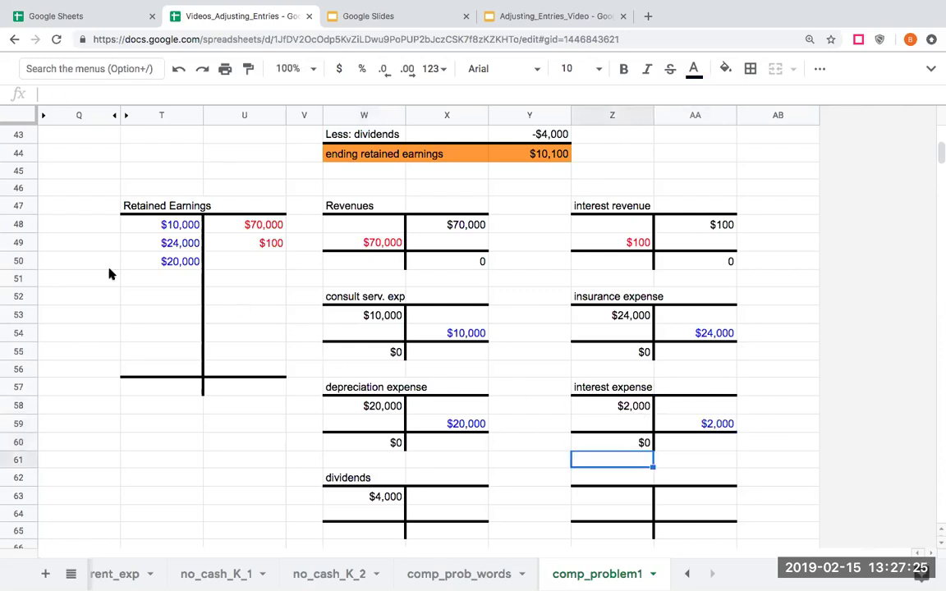
# Debit the Retained Earnings T-account in T51 with the formula +AA59, referencing the interest expense closing entry.
pyautogui.click(165, 279)
pyautogui.write('+')
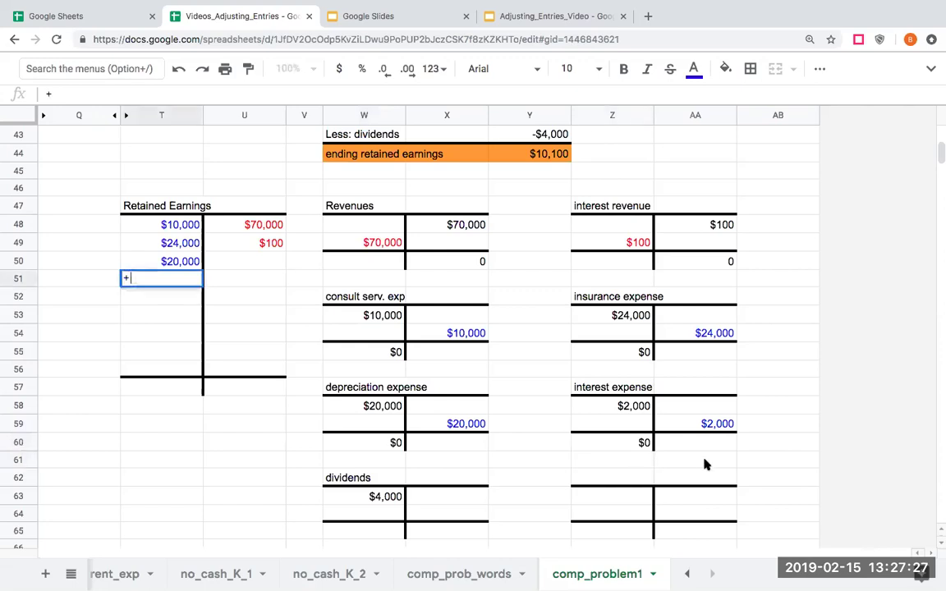
pyautogui.click(706, 423)
pyautogui.press('Return')
# Enter a closing credit of $4,000 in X64 of the dividends T-account and a balance of 0 in W65.
pyautogui.doubleClick(437, 527)
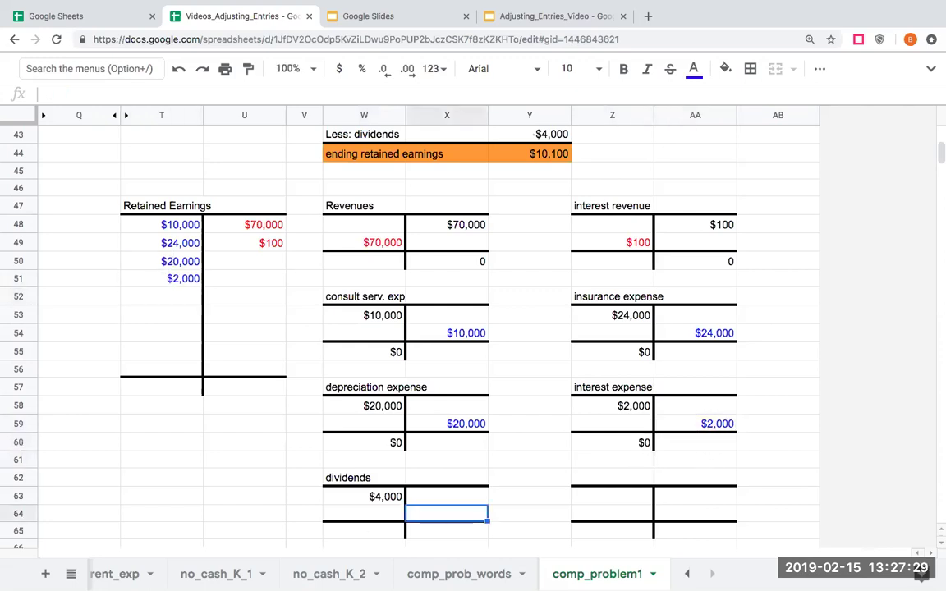
pyautogui.click(371, 527)
pyautogui.write('0')
pyautogui.press('Return')
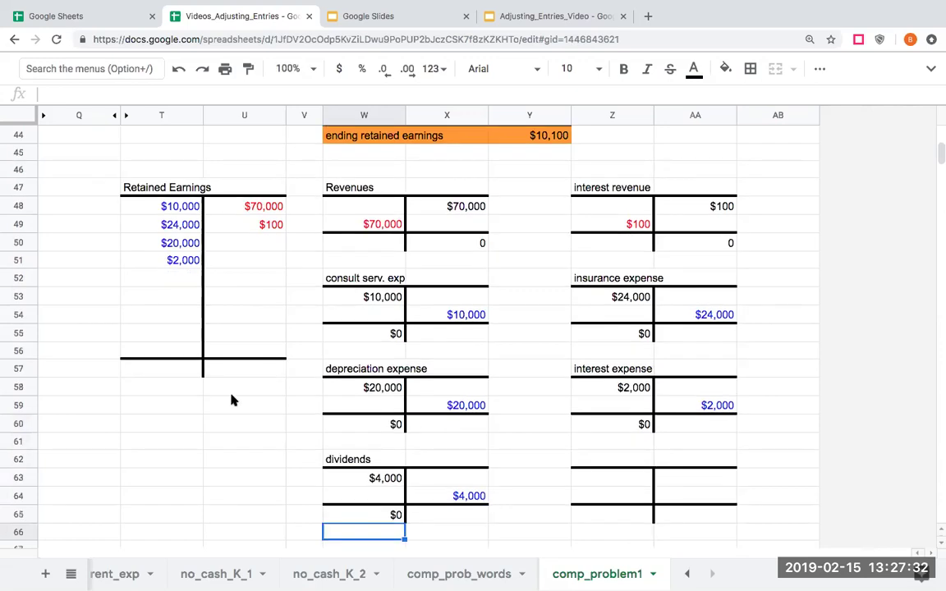
# Debit the Retained Earnings T-account in T52 with the formula +X64, referencing the dividends closing entry.
pyautogui.click(171, 283)
pyautogui.write('+')
pyautogui.click(470, 496)
pyautogui.press('Return')
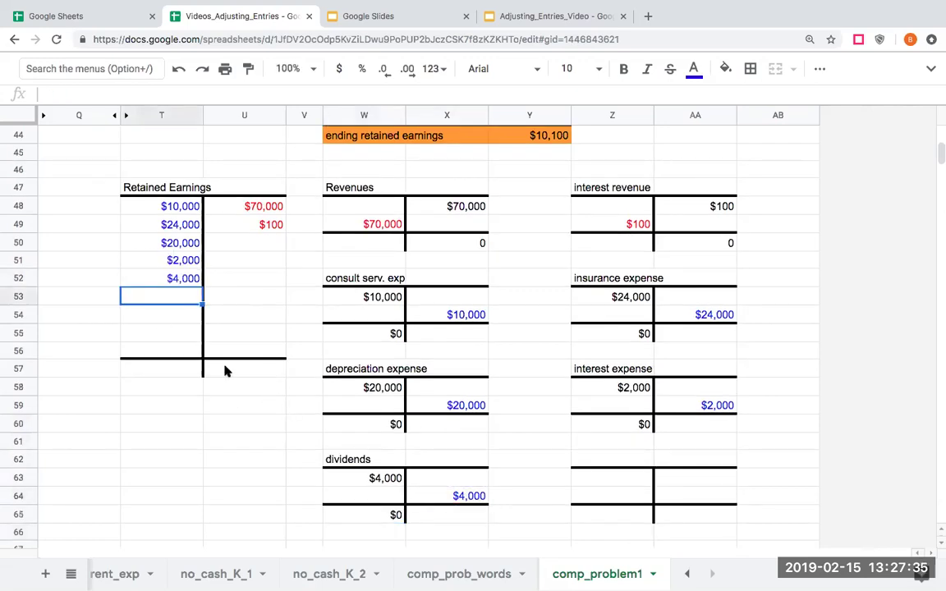
# Copy the Retained Earnings balance row T57:U57 and paste it into T58:U58 to extend the T-account's lines by one row.
pyautogui.moveTo(190, 367); pyautogui.dragTo(237, 369)
pyautogui.rightClick(236, 369)
pyautogui.click(265, 411)
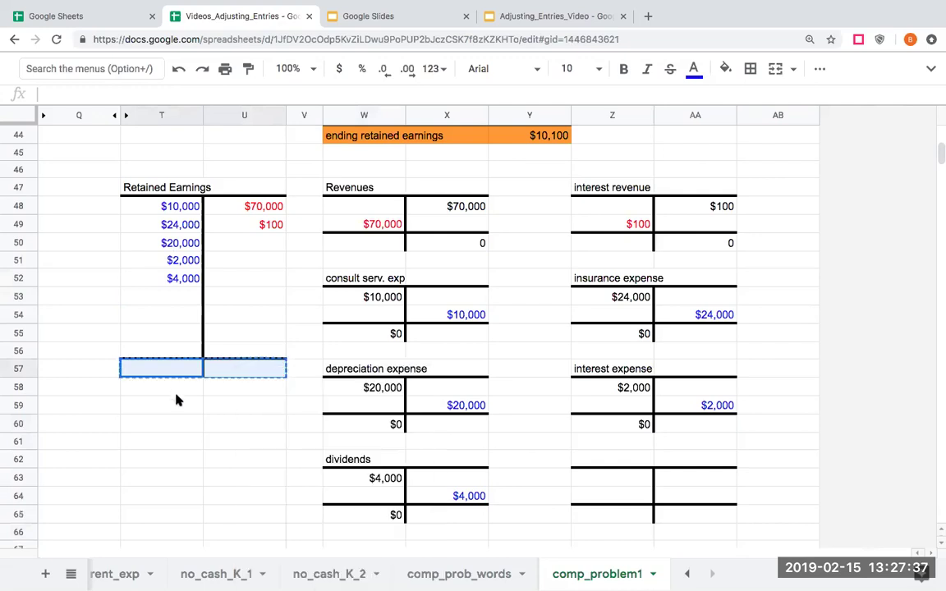
pyautogui.click(173, 389)
pyautogui.rightClick(173, 389)
pyautogui.click(223, 468)
pyautogui.click(177, 423)
# Total the debit side of the Retained Earnings T-account in T57 with the sum of T48:T54.
pyautogui.click(185, 371)
pyautogui.write('=s')
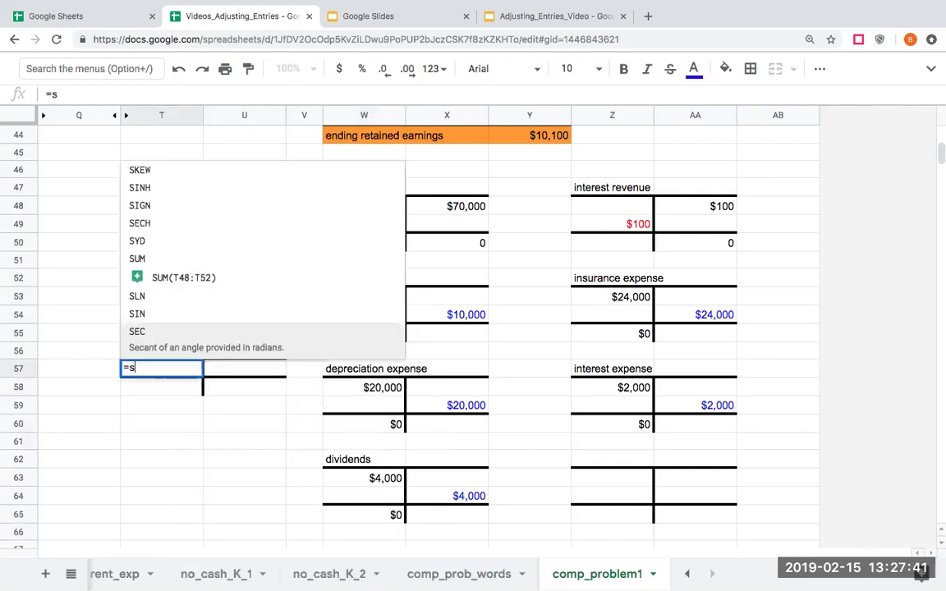
pyautogui.write('um(')
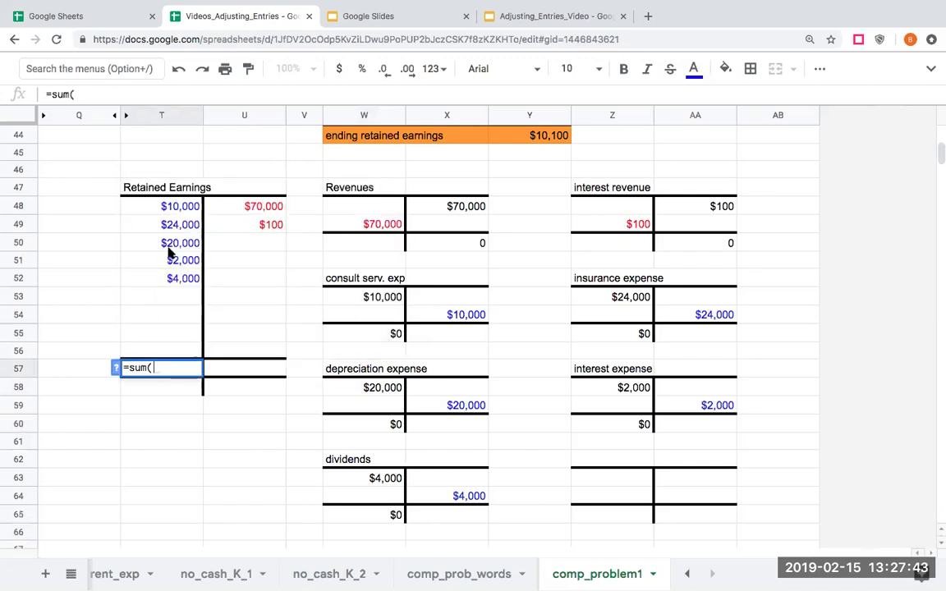
pyautogui.moveTo(177, 206); pyautogui.dragTo(187, 312)
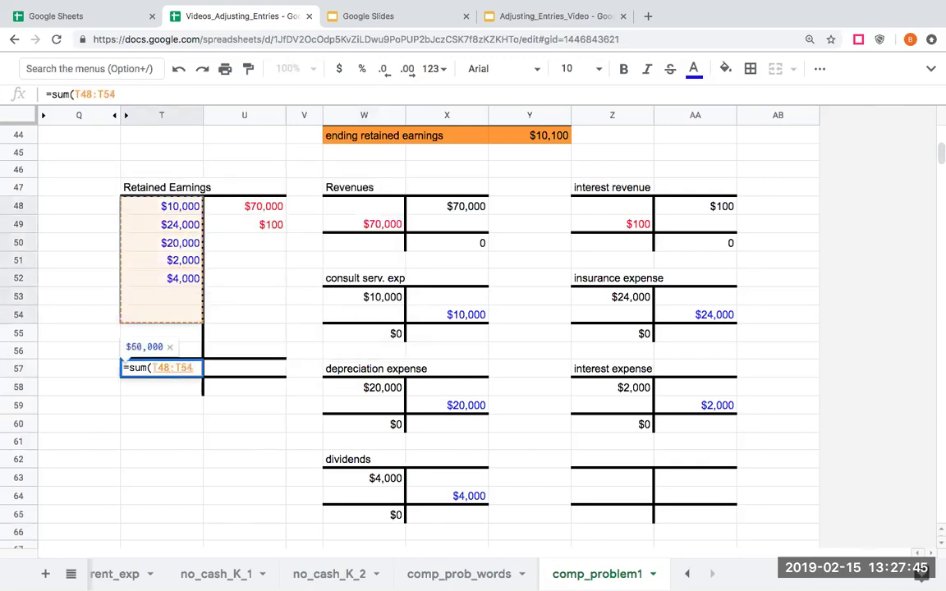
pyautogui.press('Return')
# Total the credit side of the Retained Earnings T-account in U57 with the sum of U48:U52.
pyautogui.click(244, 369)
pyautogui.write('=sum(')
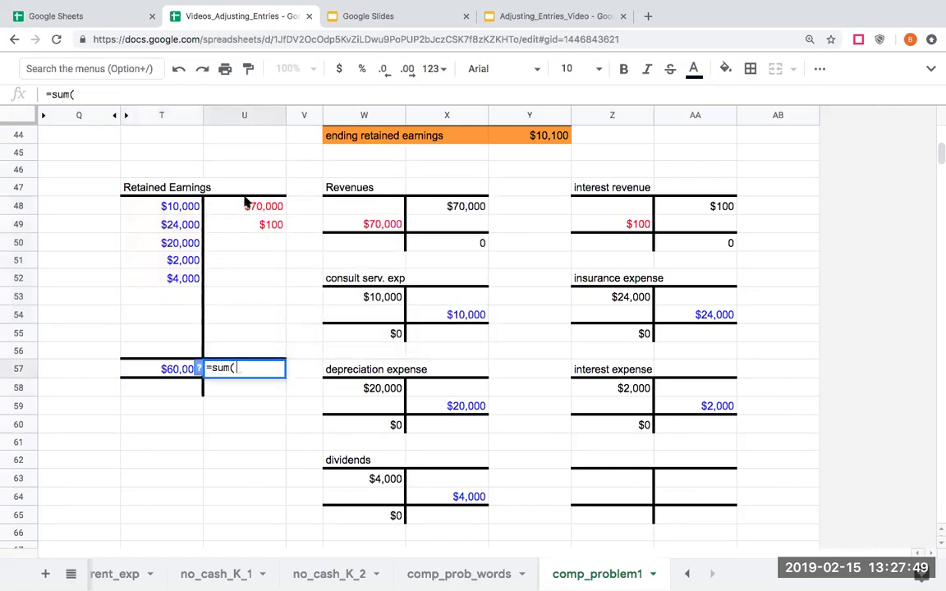
pyautogui.moveTo(244, 206); pyautogui.dragTo(252, 281)
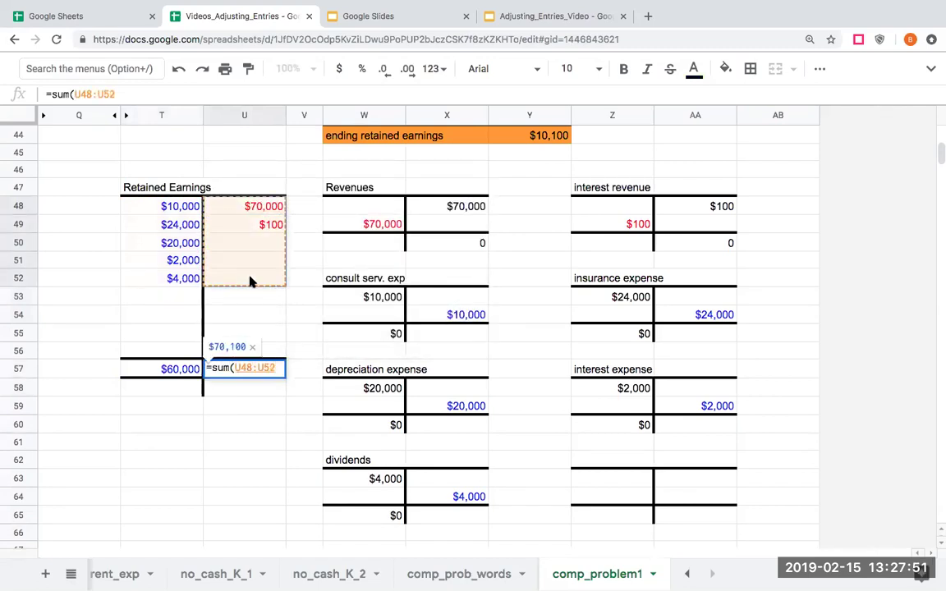
pyautogui.press('Return')
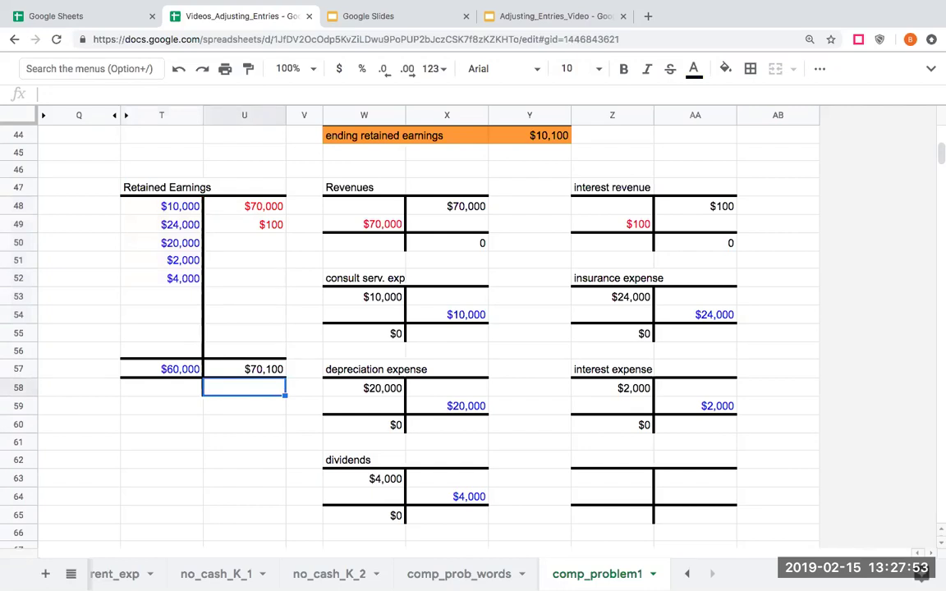
# Compute the ending Retained Earnings balance in U58 with the formula +U57-T57.
pyautogui.write('+U57-T58')
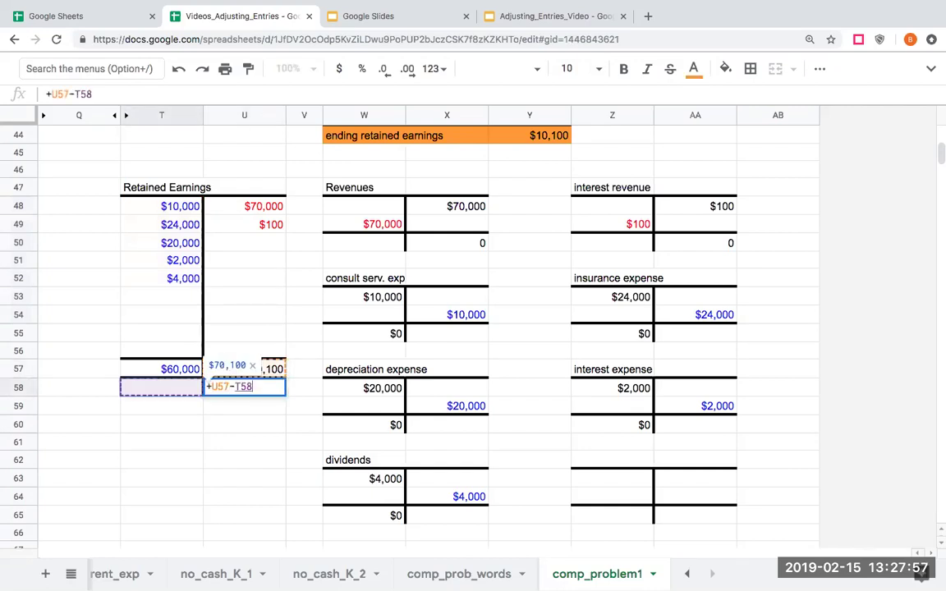
pyautogui.press('BackSpace')
pyautogui.write('7-T57')
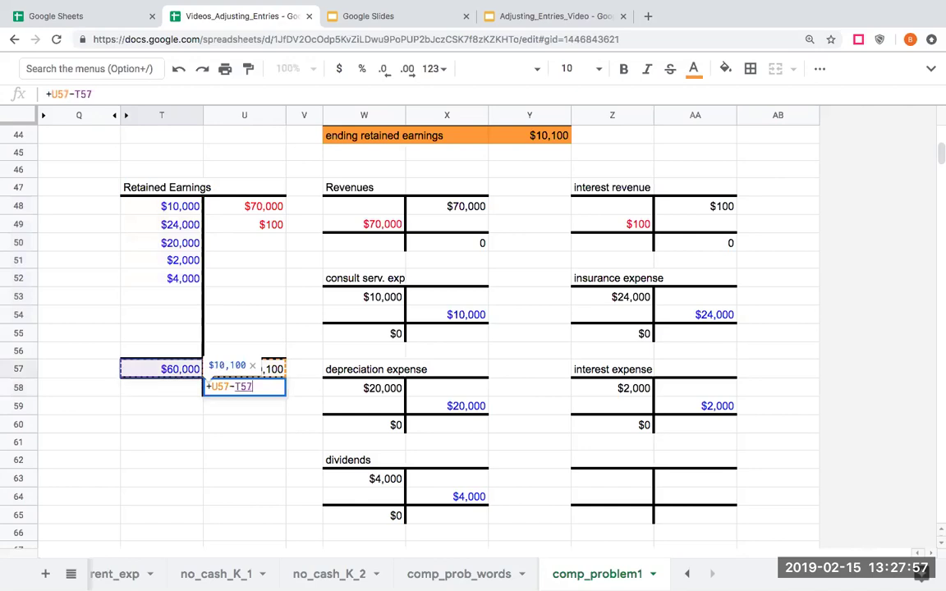
pyautogui.press('Return')
pyautogui.press('Up')
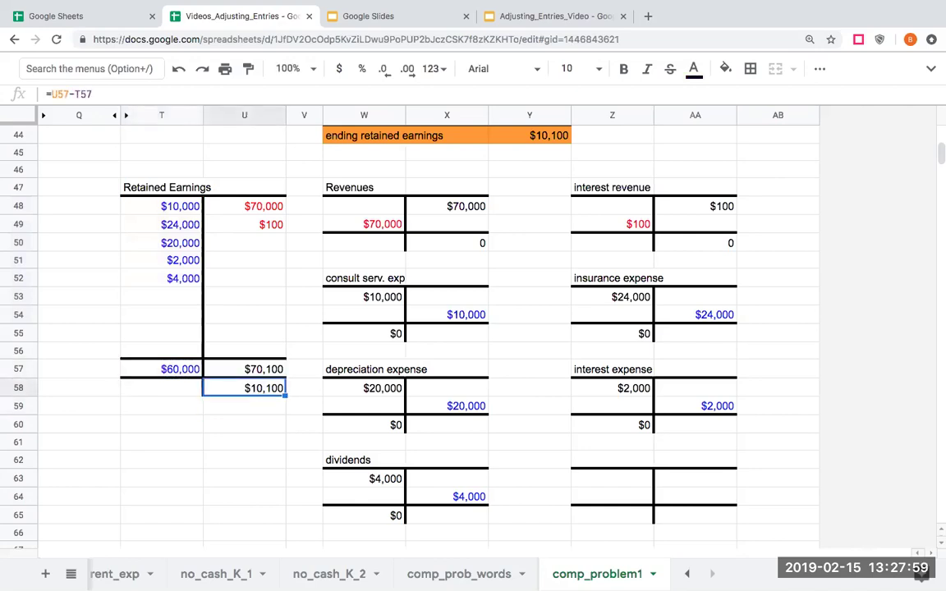
pyautogui.click(279, 370)
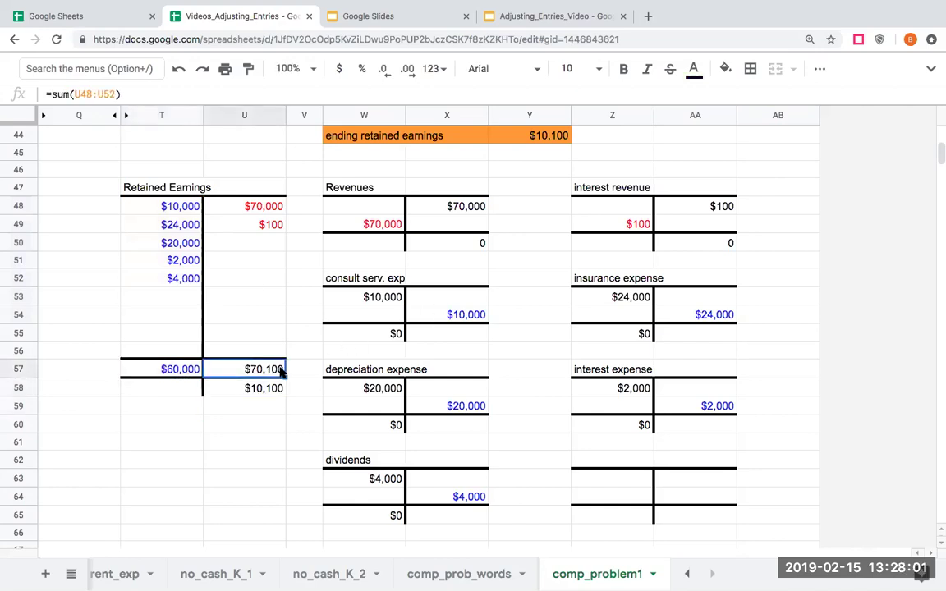
pyautogui.click(721, 69)
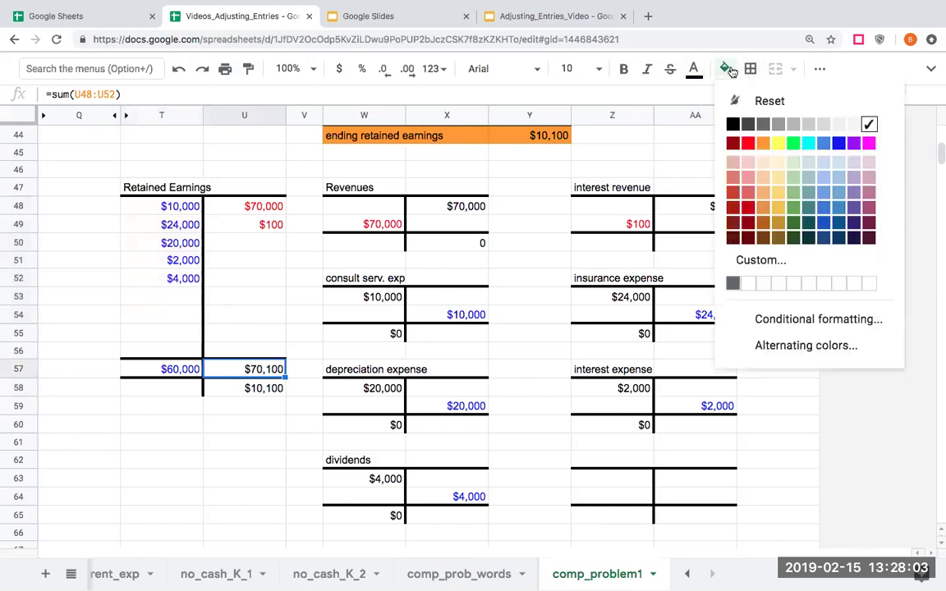
pyautogui.click(747, 145)
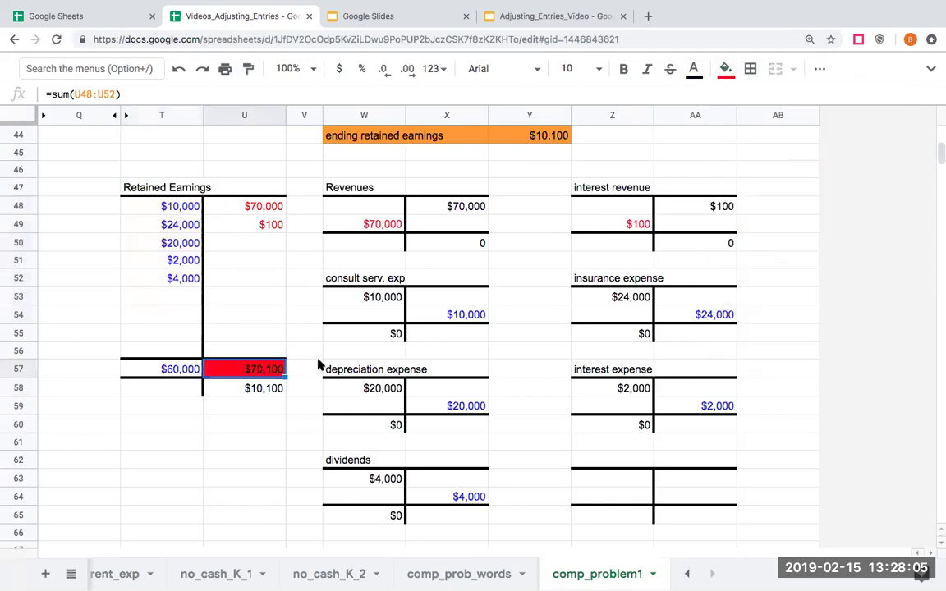
pyautogui.click(723, 69)
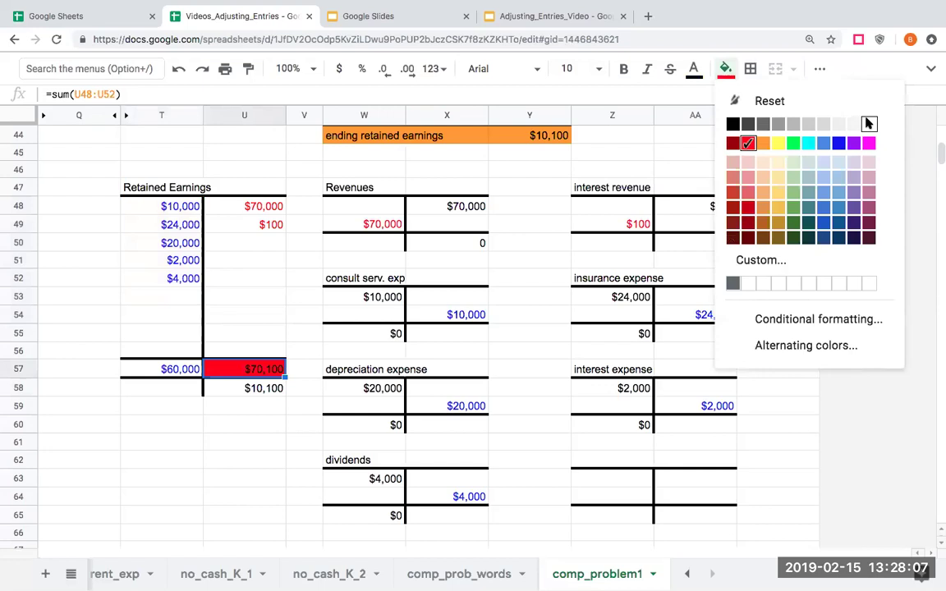
pyautogui.click(868, 123)
# Color the text of the Retained Earnings credit total in U57 red.
pyautogui.click(693, 69)
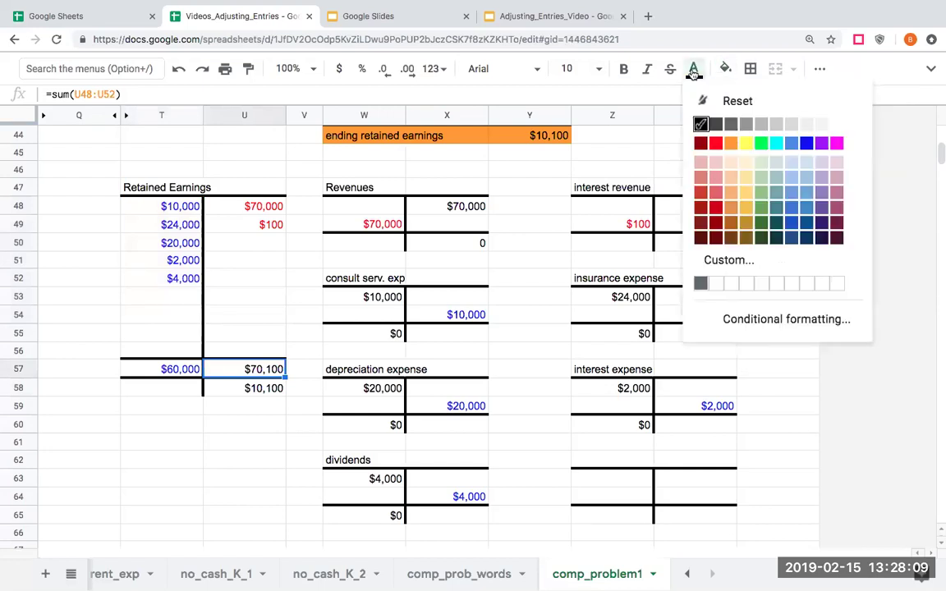
pyautogui.click(715, 144)
# Compare the Retained Earnings T-account balance in U58 with ending retained earnings in Y44 of the Statement of Retained Earnings.
pyautogui.click(273, 392)
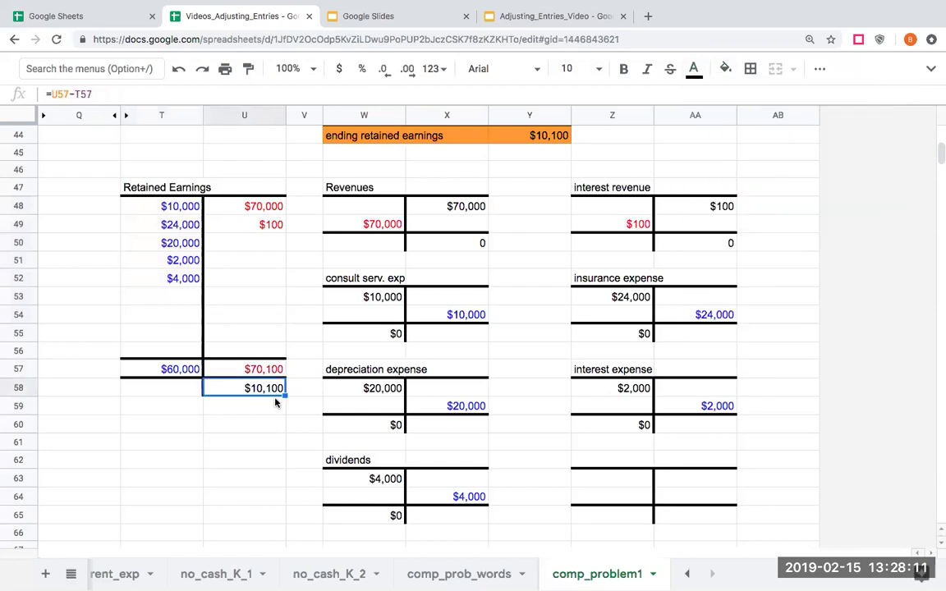
pyautogui.click(522, 136)
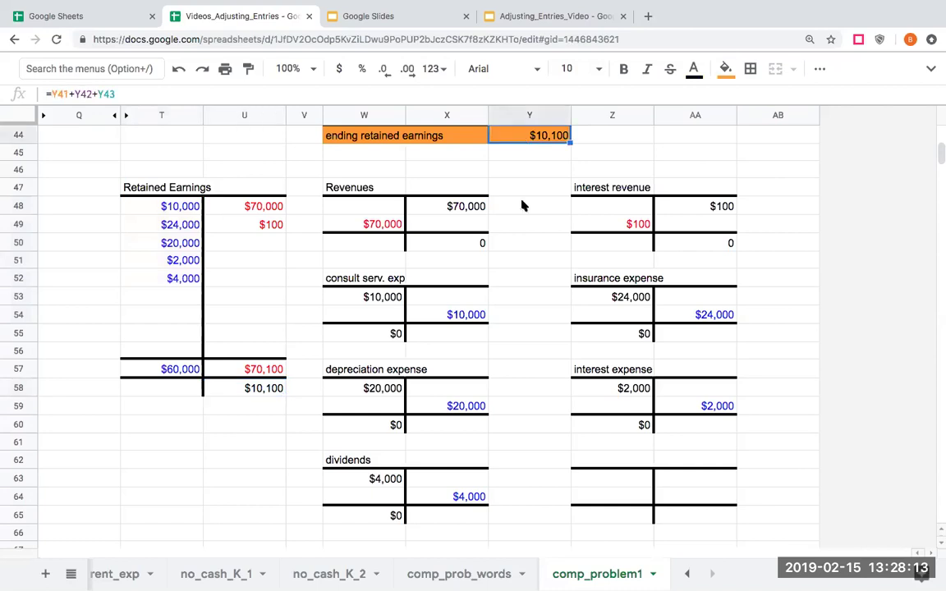
pyautogui.scroll(3, 521, 205)
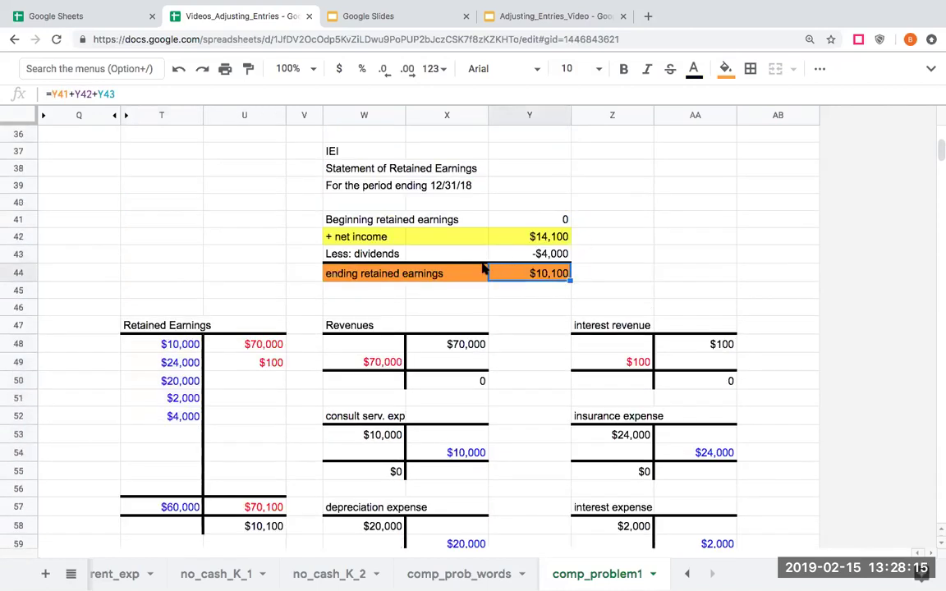
pyautogui.click(551, 293)
pyautogui.click(549, 273)
pyautogui.click(250, 528)
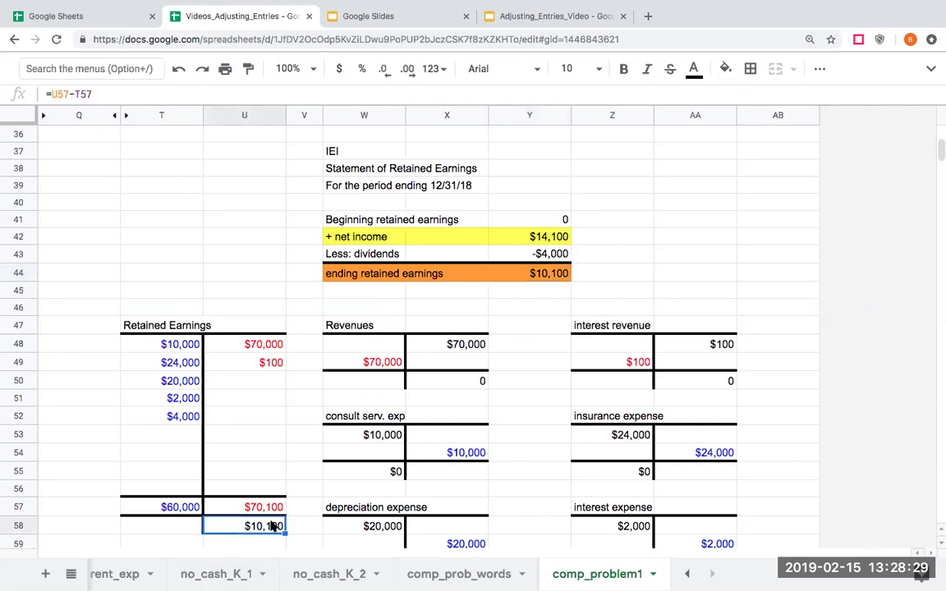
pyautogui.click(563, 264)
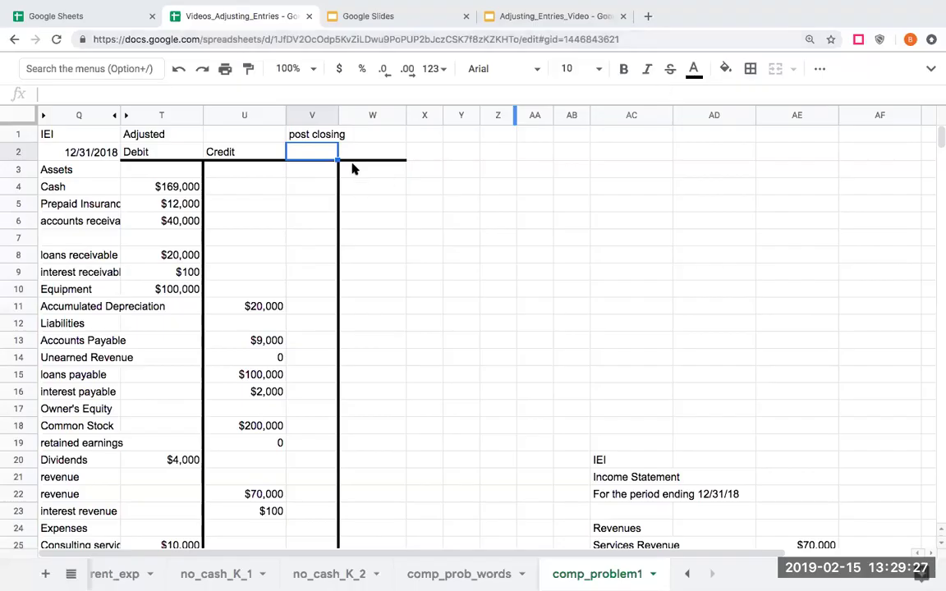
# Widen columns V and W of the post closing trial balance slightly.
pyautogui.click(409, 221)
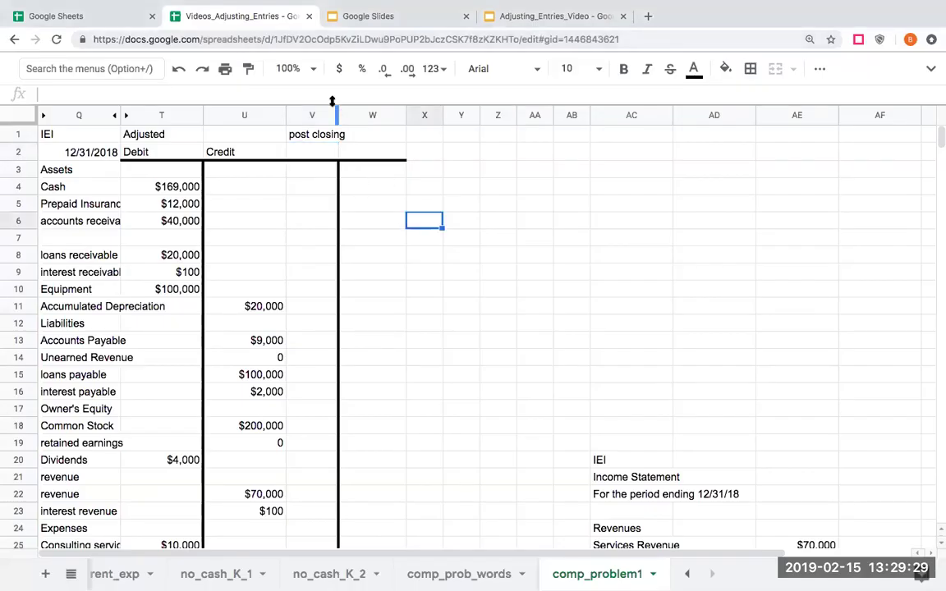
pyautogui.moveTo(338, 115); pyautogui.dragTo(354, 115)
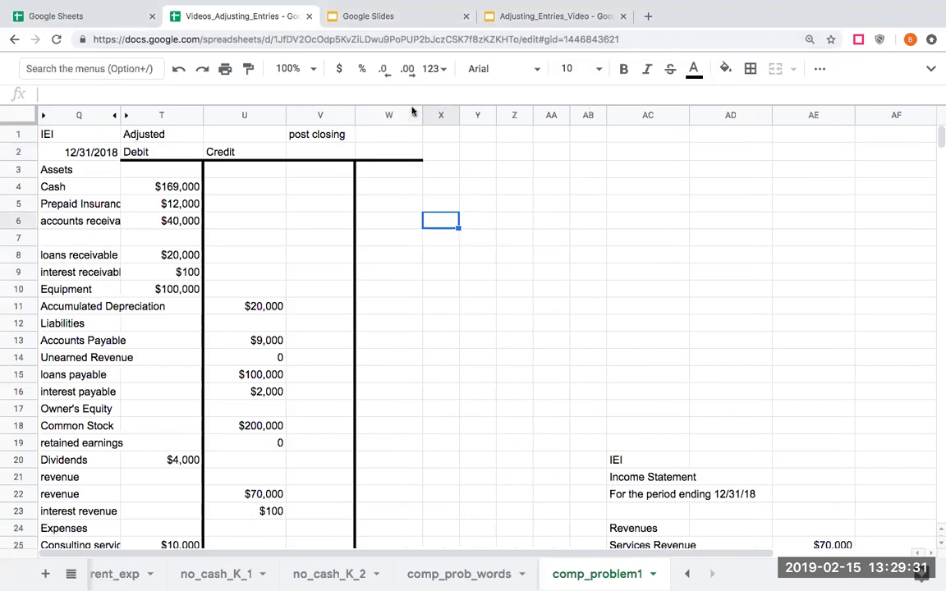
pyautogui.moveTo(422, 115); pyautogui.dragTo(430, 115)
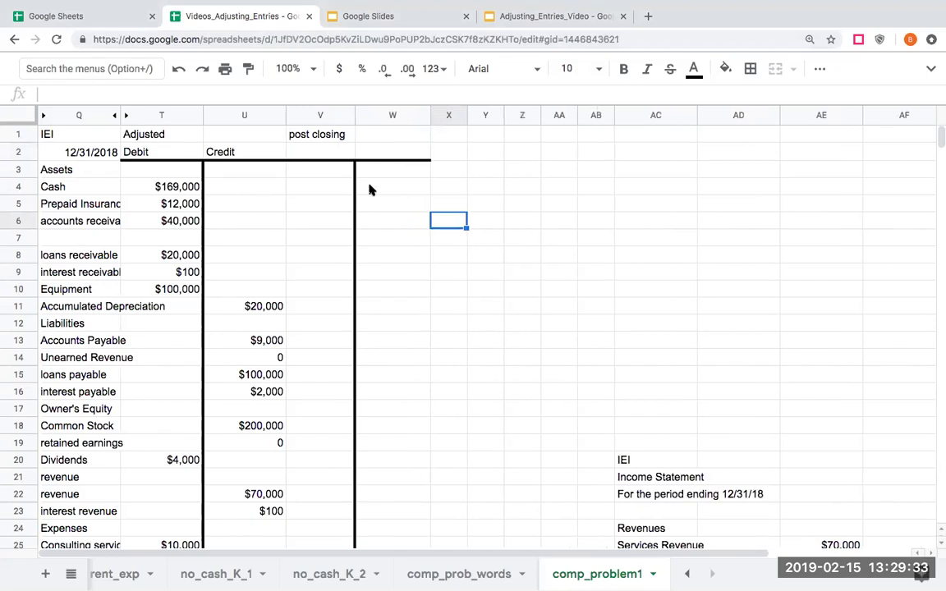
# Carry the adjusted debits for cash, prepaid insurance and accounts receivable into post closing V4:V6 with references to T4, T5 and T6.
pyautogui.click(368, 189)
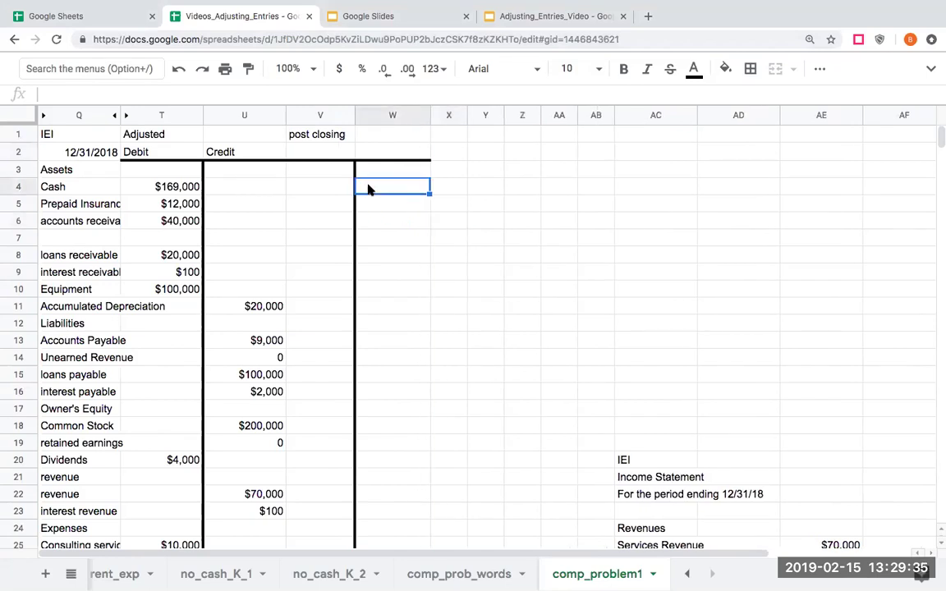
pyautogui.press('Left')
pyautogui.write('+')
pyautogui.press('Left')
pyautogui.press('Left')
pyautogui.press('Return')
pyautogui.write('+')
pyautogui.press('Left')
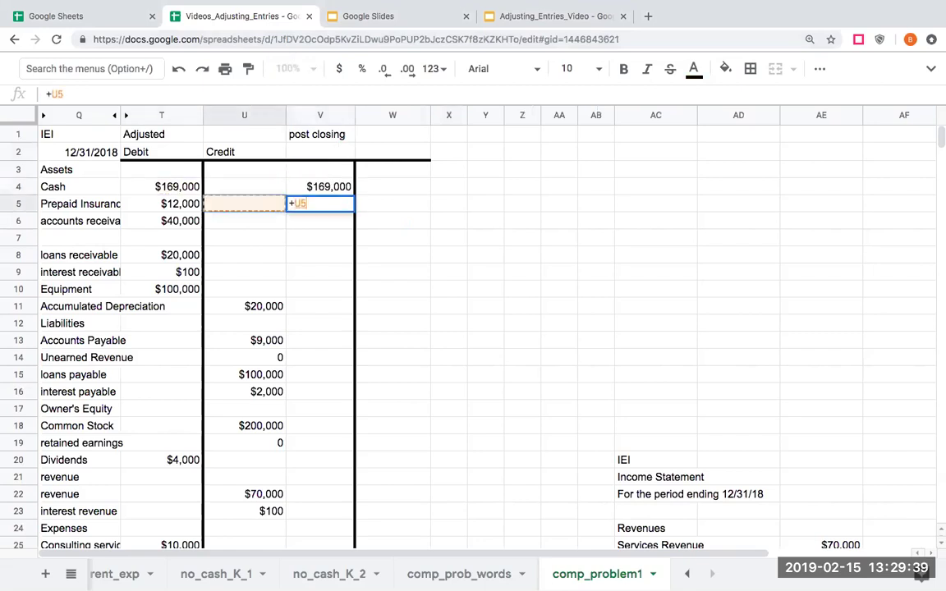
pyautogui.press('Left')
pyautogui.press('Return')
pyautogui.write('+')
pyautogui.press('Left')
pyautogui.press('Left')
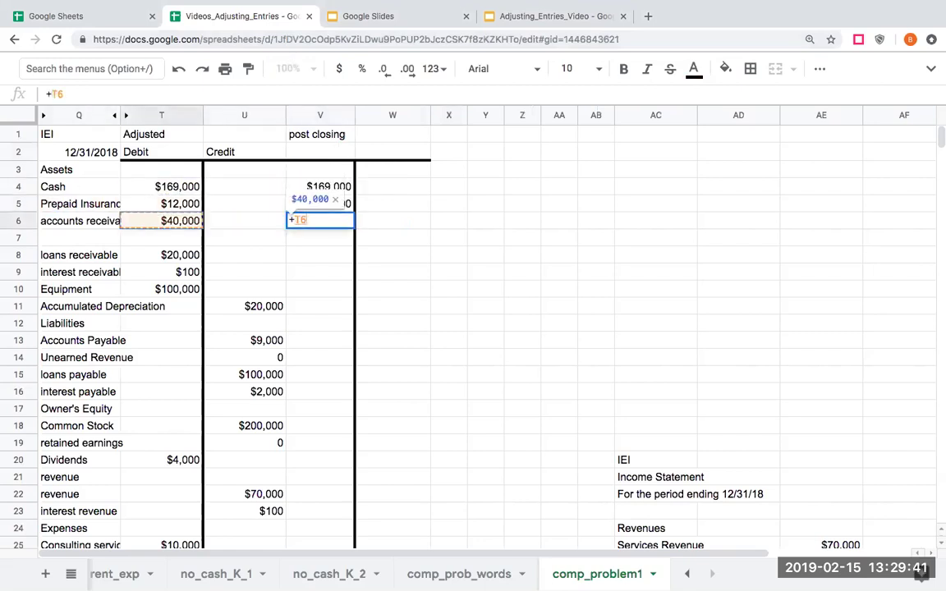
pyautogui.press('Return')
# Carry the adjusted debits for loans receivable, interest receivable and equipment into V8:V10 with references to T8, T9 and T10.
pyautogui.press('Down')
pyautogui.write('+')
pyautogui.press('Left')
pyautogui.press('Left')
pyautogui.press('Return')
pyautogui.write('+')
pyautogui.press('Left')
pyautogui.press('Left')
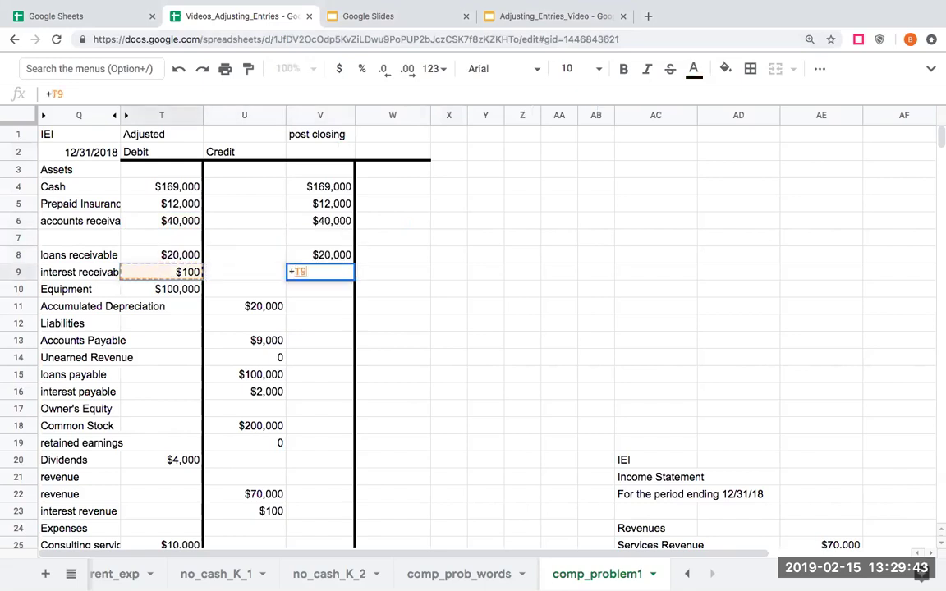
pyautogui.press('Return')
pyautogui.write('+')
pyautogui.press('Left')
pyautogui.press('Left')
pyautogui.press('Return')
# Carry the accumulated depreciation credit into post closing cell W11 with a reference to U11.
pyautogui.click(393, 306)
pyautogui.write('+')
pyautogui.press('Left')
pyautogui.press('Left')
pyautogui.press('Return')
# Carry the credits for accounts payable, unearned revenue, loans payable and interest payable into W13:W16 with references to U13:U16.
pyautogui.press('Down')
pyautogui.write('+')
pyautogui.press('Left')
pyautogui.press('Left')
pyautogui.press('Return')
pyautogui.write('+')
pyautogui.press('Left')
pyautogui.press('Left')
pyautogui.press('Return')
pyautogui.write('+')
pyautogui.press('BackSpace')
pyautogui.press('Return')
pyautogui.write('+')
pyautogui.press('Left')
pyautogui.press('Left')
pyautogui.press('Return')
# Carry the common stock credit into post closing cell W18 with the formula +U18.
pyautogui.press('Down')
pyautogui.write('+')
pyautogui.press('Left')
pyautogui.press('Left')
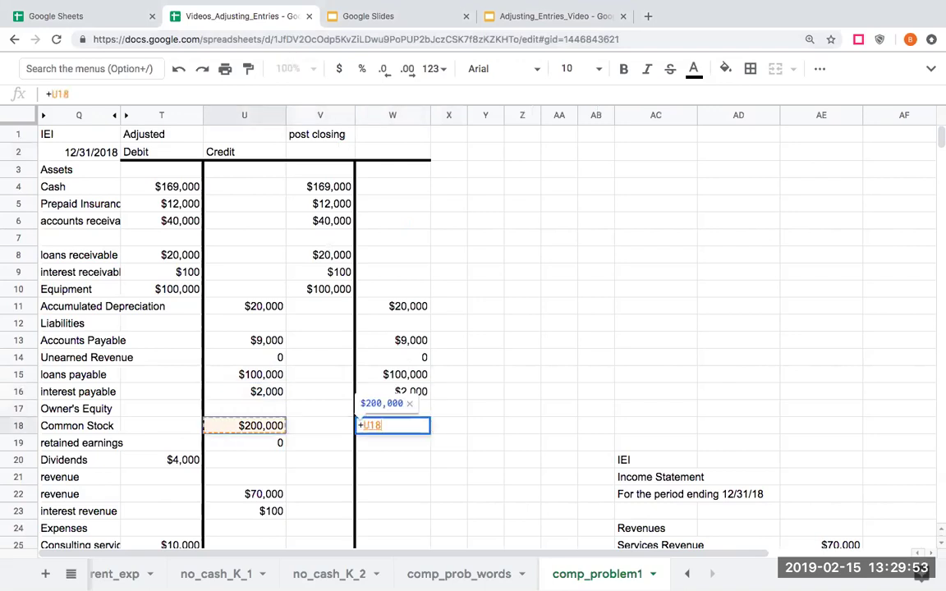
pyautogui.press('Return')
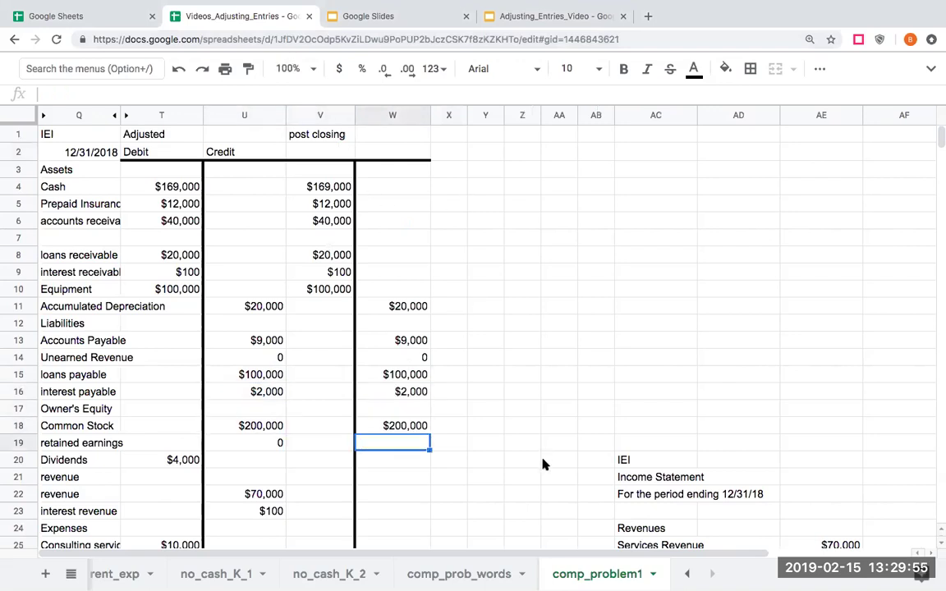
# Enter the closing retained earnings balance of 10100 in W19 and format it as currency without decimals.
pyautogui.scroll(-10, 541, 465)
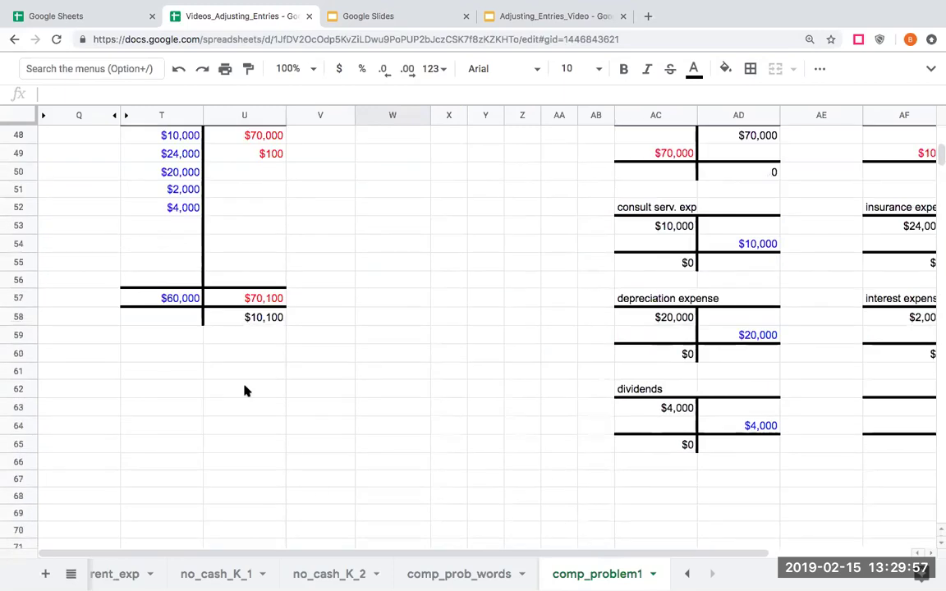
pyautogui.click(266, 320)
pyautogui.scroll(10, 493, 410)
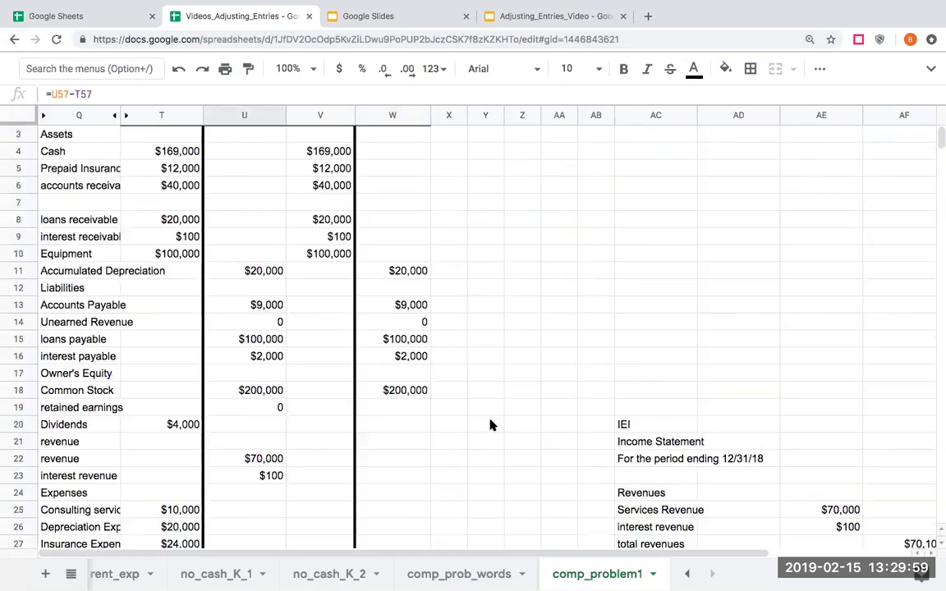
pyautogui.click(403, 407)
pyautogui.write('10100')
pyautogui.press('Return')
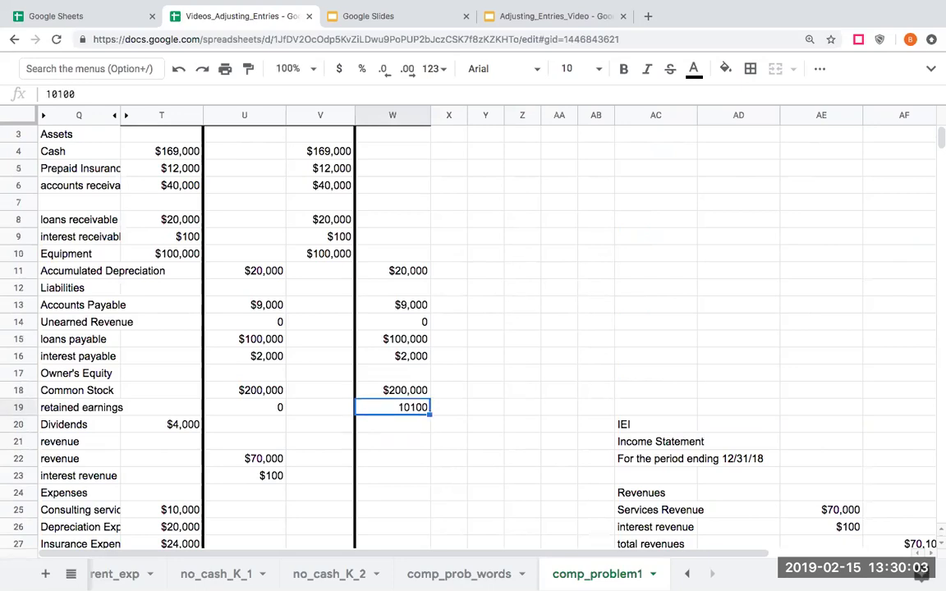
pyautogui.click(339, 69)
pyautogui.click(382, 69)
pyautogui.click(383, 69)
# Enter post closing balances of 0 for dividends in V20 and for revenue and interest revenue in W22:W23.
pyautogui.click(371, 440)
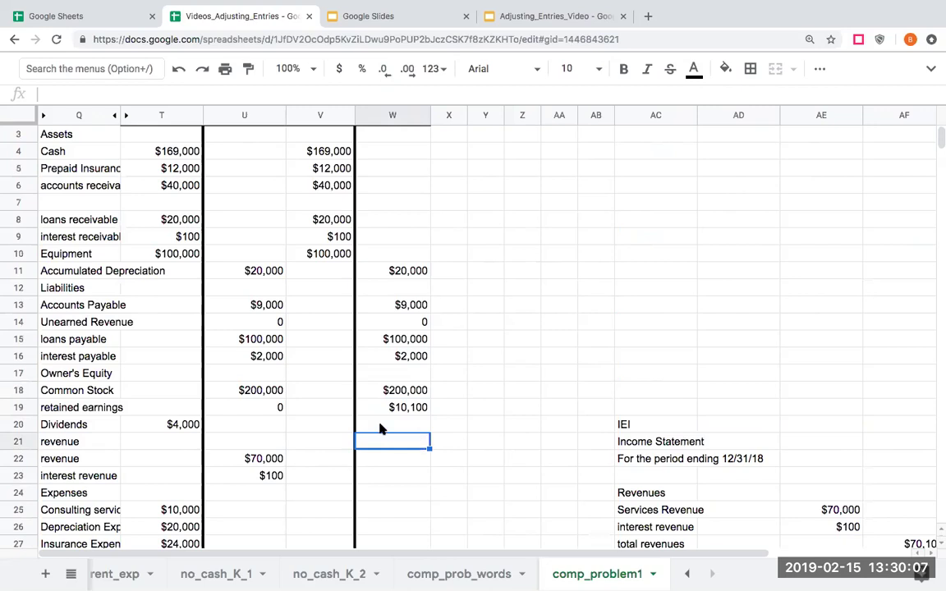
pyautogui.press('Up')
pyautogui.press('Left')
pyautogui.write('0')
pyautogui.press('Return')
pyautogui.press('Down')
pyautogui.press('Right')
pyautogui.write('0')
pyautogui.press('Return')
pyautogui.write('0')
pyautogui.press('Return')
# Enter post closing balances of 0 for the consulting services, depreciation, insurance and interest expenses in V25:V28.
pyautogui.press('Left')
pyautogui.press('Down')
pyautogui.write('0')
pyautogui.press('Return')
pyautogui.write('0')
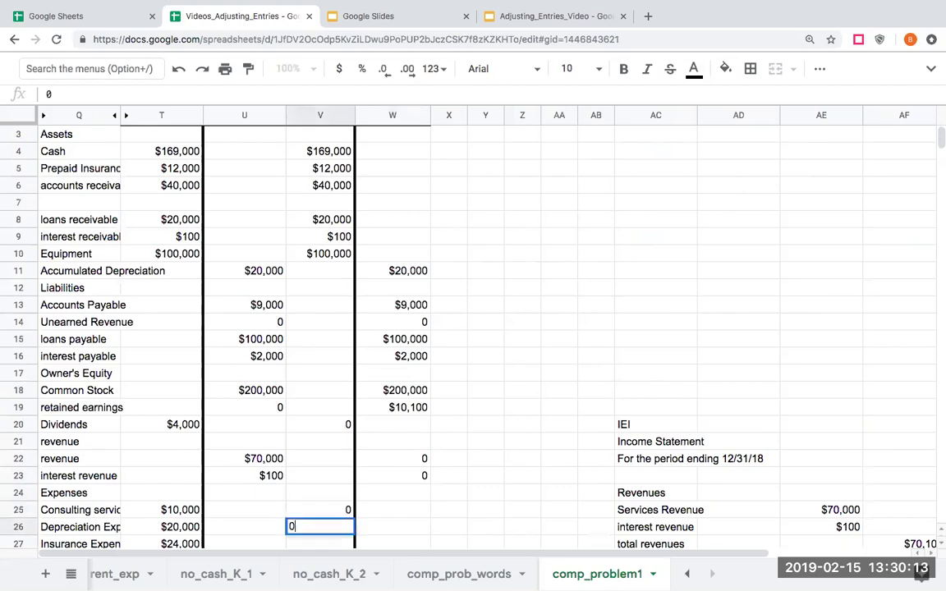
pyautogui.press('Return')
pyautogui.write('0')
pyautogui.press('Return')
pyautogui.write('0')
pyautogui.press('Return')
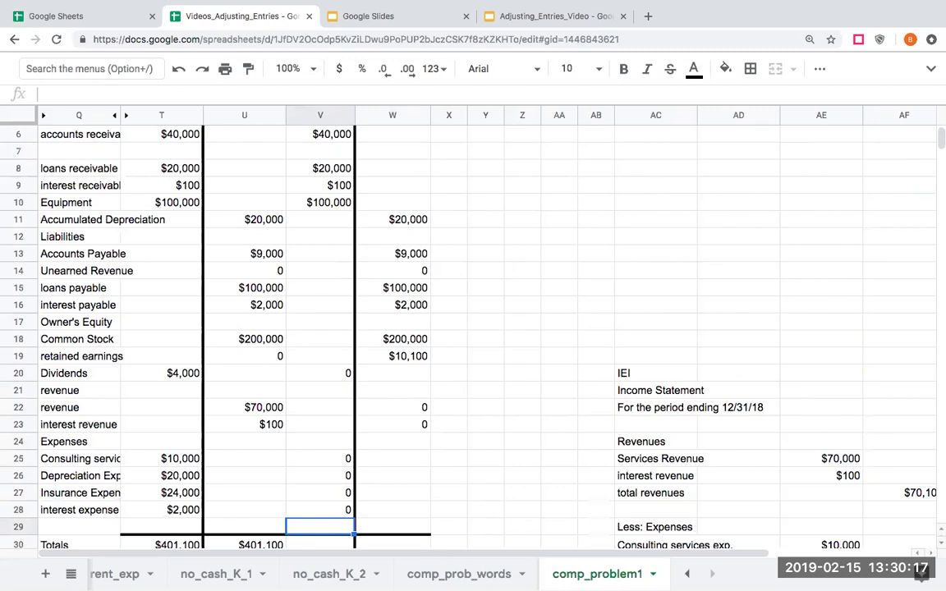
pyautogui.press('Down')
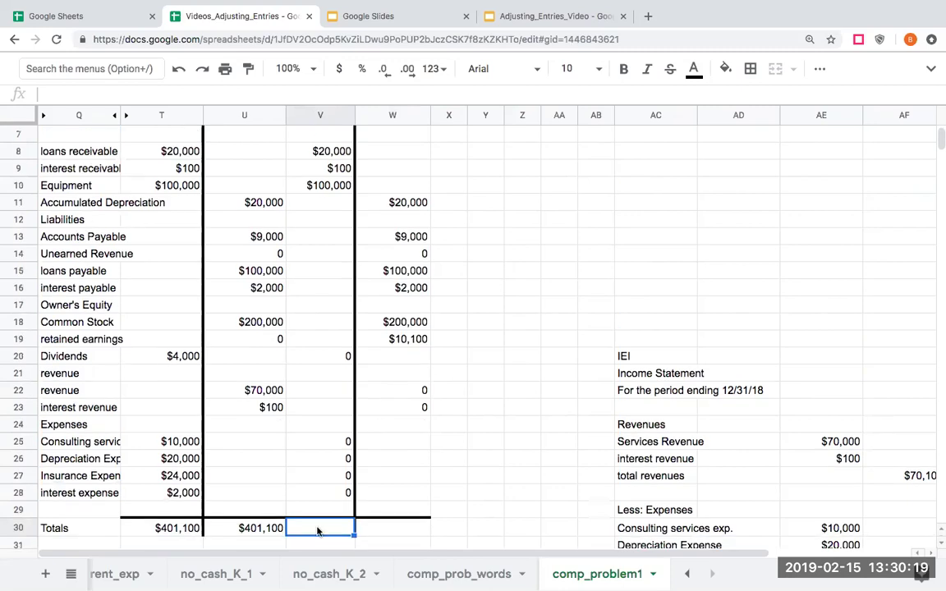
# Copy the adjusted column totals in T30:U30 into the post closing totals cells V30:W30.
pyautogui.click(182, 528)
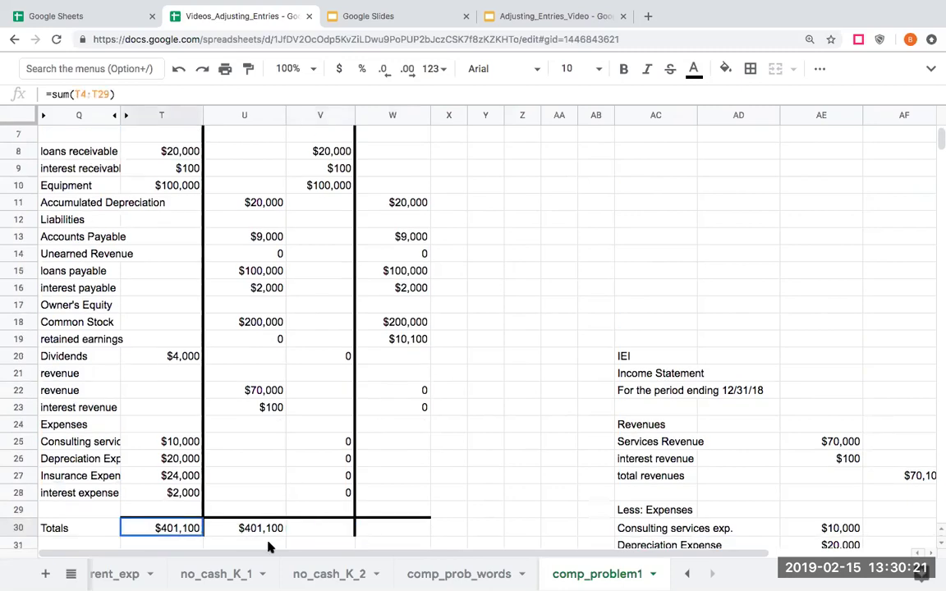
pyautogui.moveTo(234, 519); pyautogui.dragTo(274, 529)
pyautogui.click(302, 479)
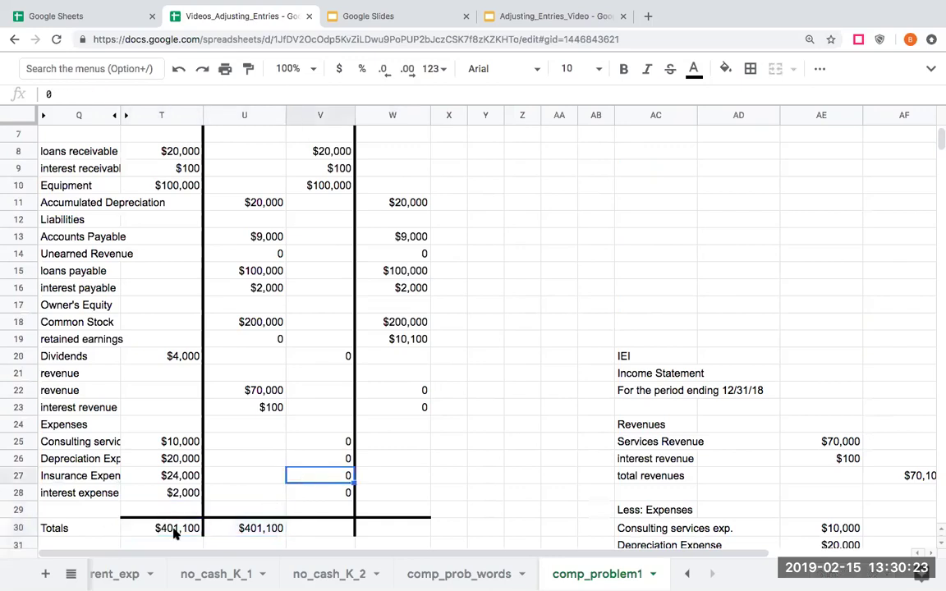
pyautogui.moveTo(197, 530); pyautogui.dragTo(238, 528)
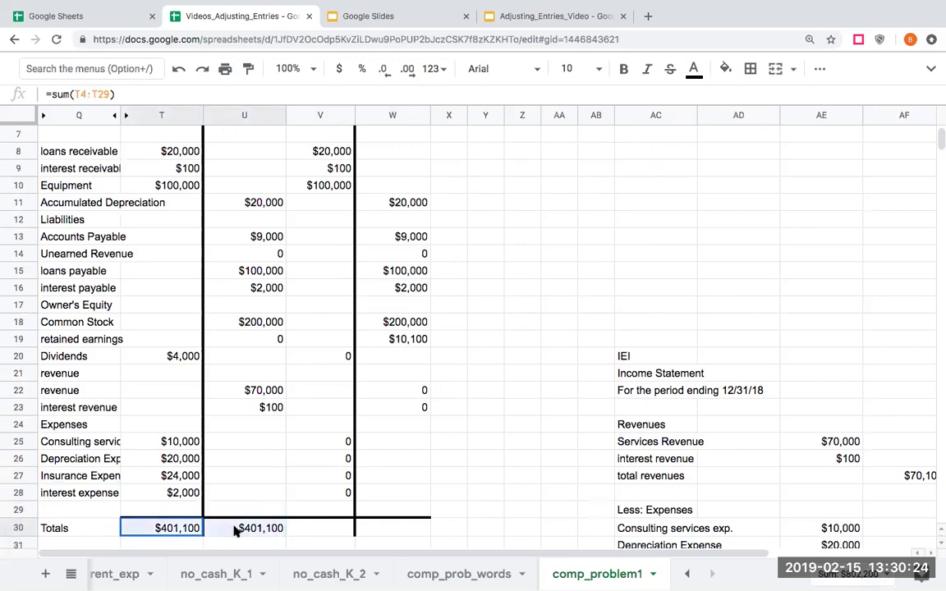
pyautogui.press('super+c')
pyautogui.click(322, 526)
pyautogui.press('super+v')
pyautogui.click(443, 493)
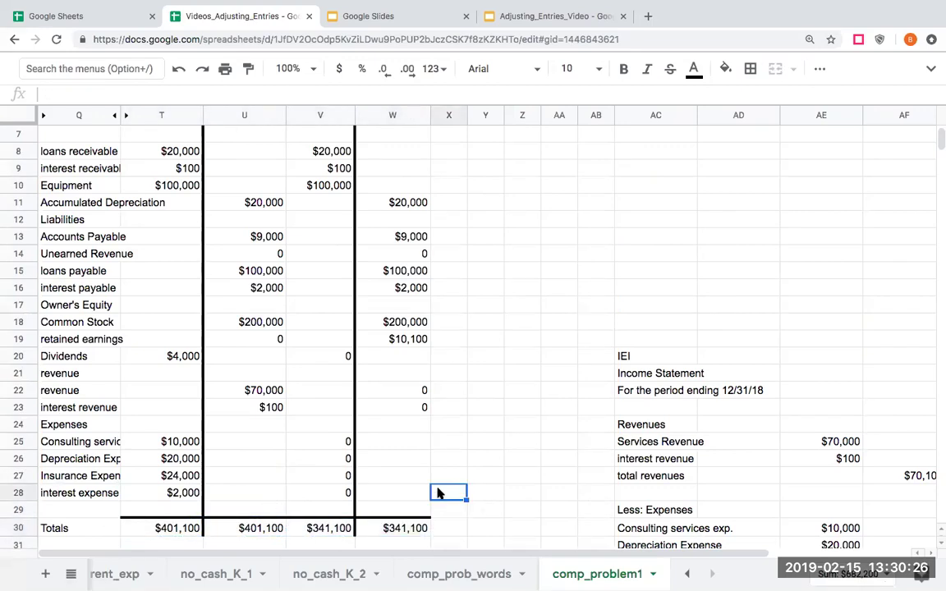
pyautogui.click(332, 524)
pyautogui.scroll(3, 438, 488)
pyautogui.scroll(-3, 439, 488)
pyautogui.scroll(3, 438, 489)
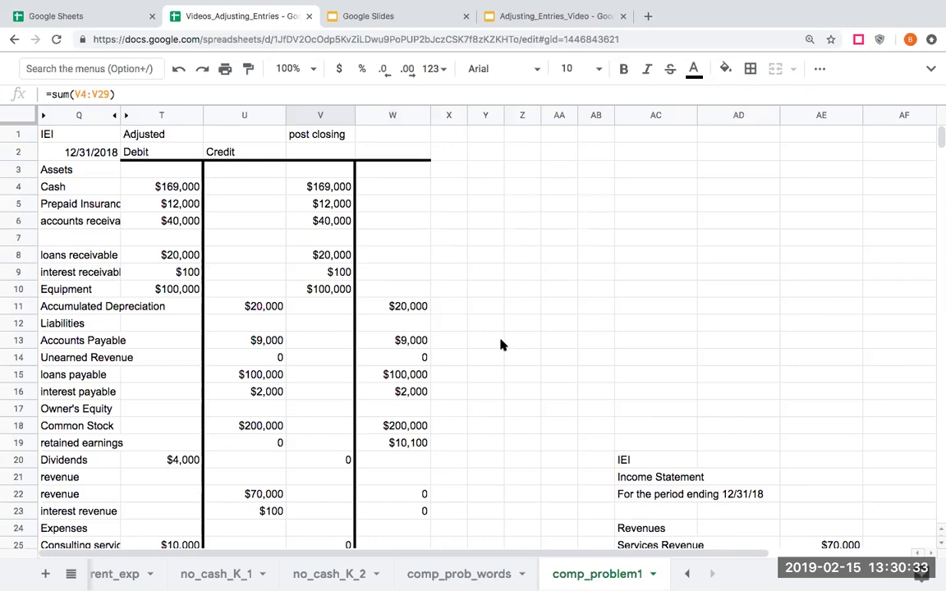
# Unhide the Unadjusted columns R:S and add a left border along the Adjusted debit column T.
pyautogui.click(120, 115)
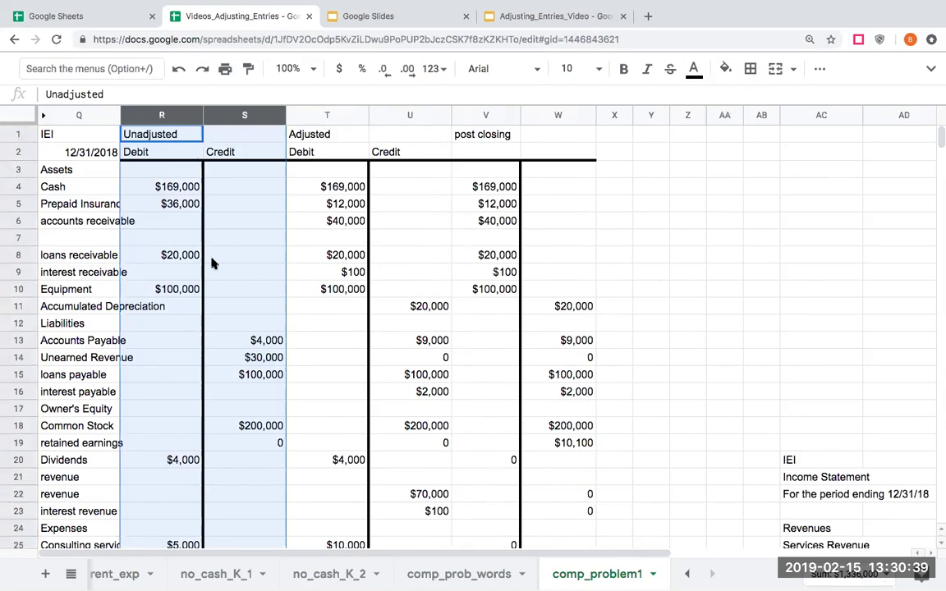
pyautogui.click(289, 187)
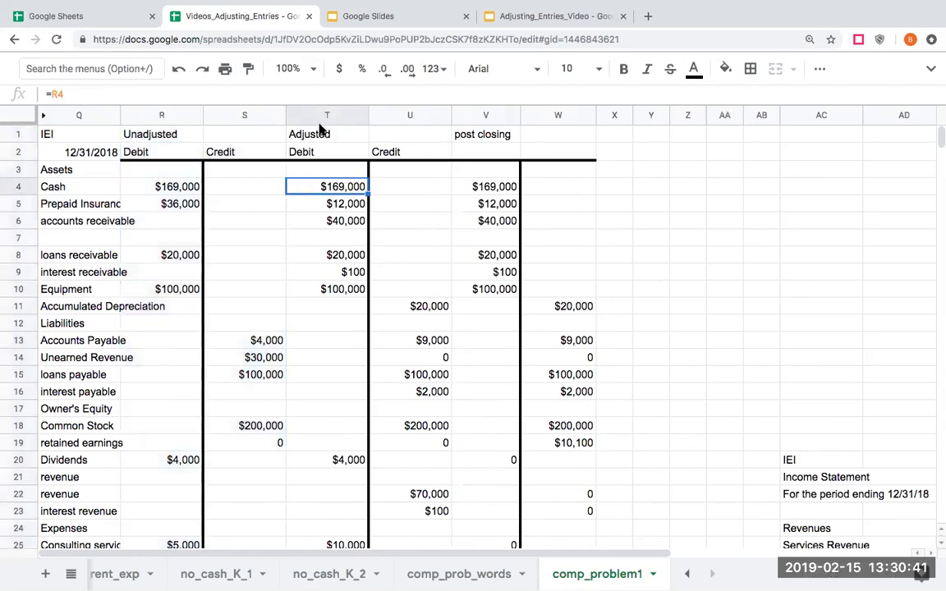
pyautogui.click(327, 115)
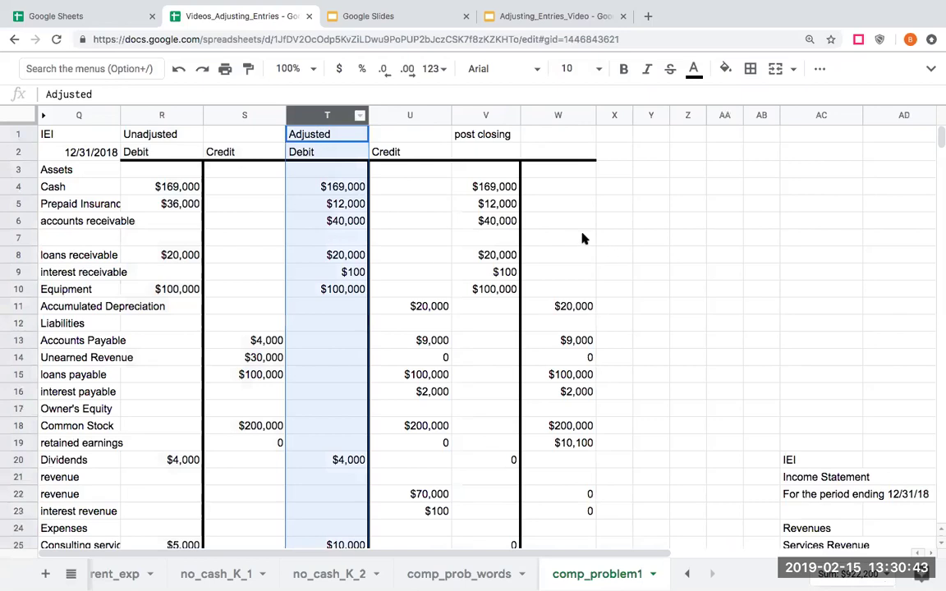
pyautogui.click(750, 68)
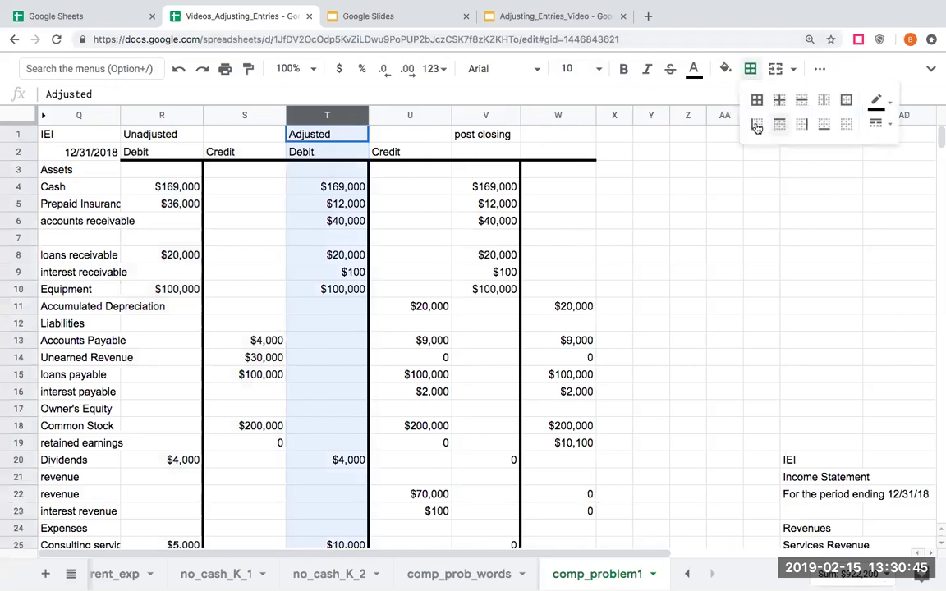
pyautogui.click(756, 124)
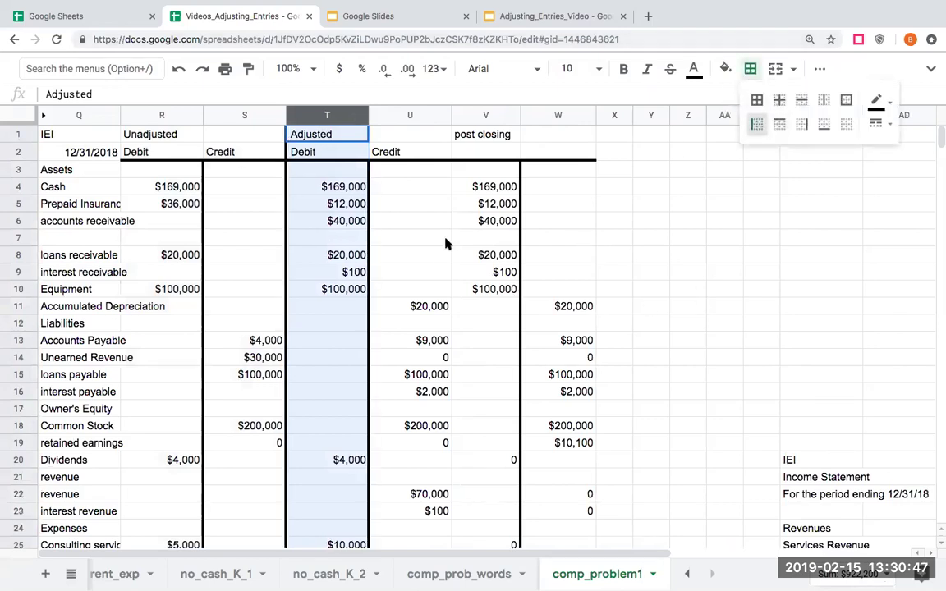
pyautogui.click(413, 234)
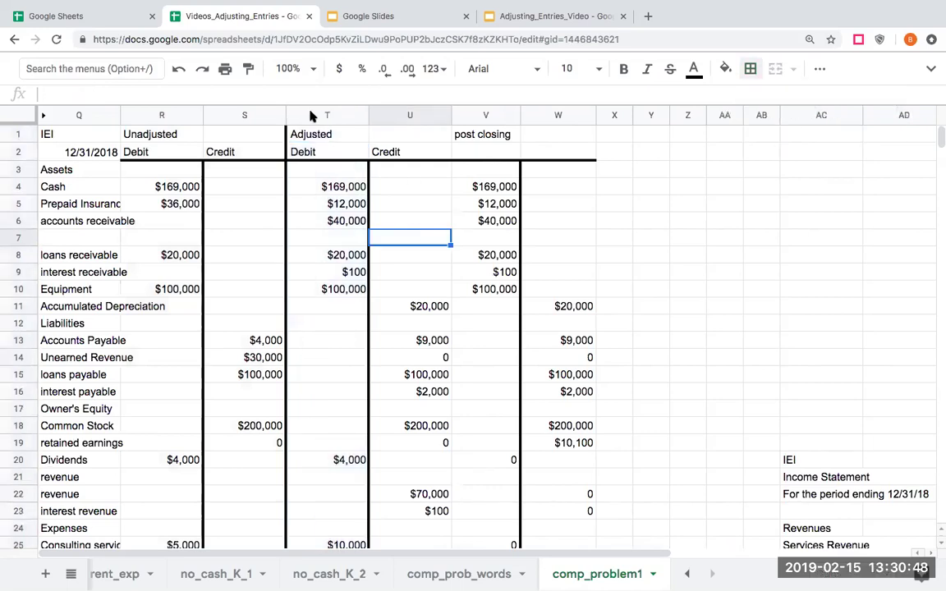
# Add a left border along the post closing column V.
pyautogui.click(475, 116)
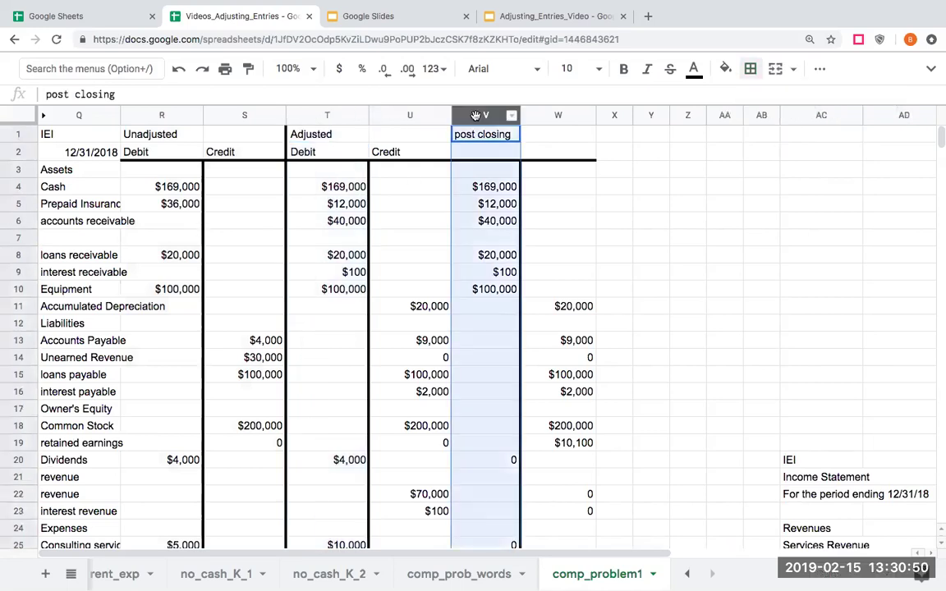
pyautogui.click(751, 69)
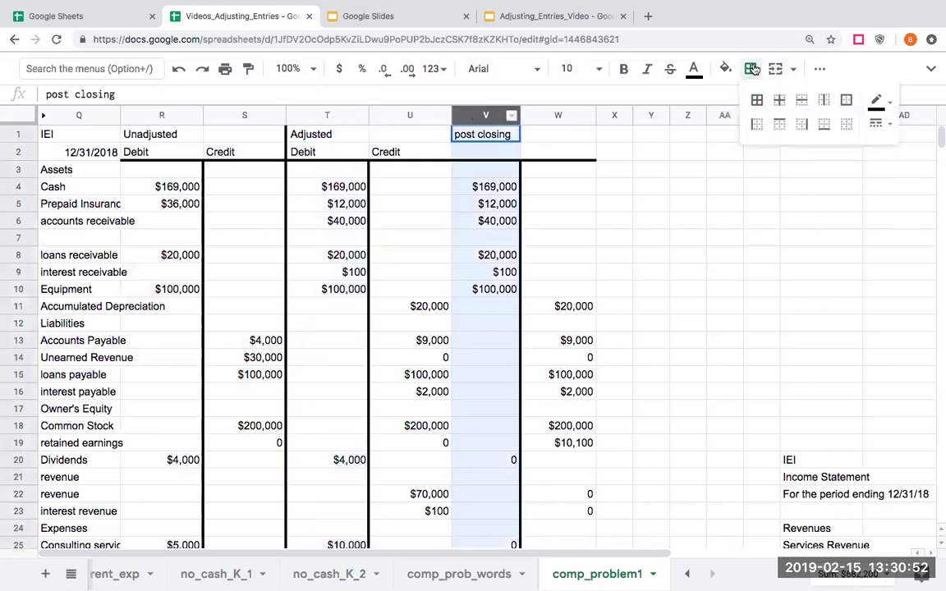
pyautogui.click(756, 124)
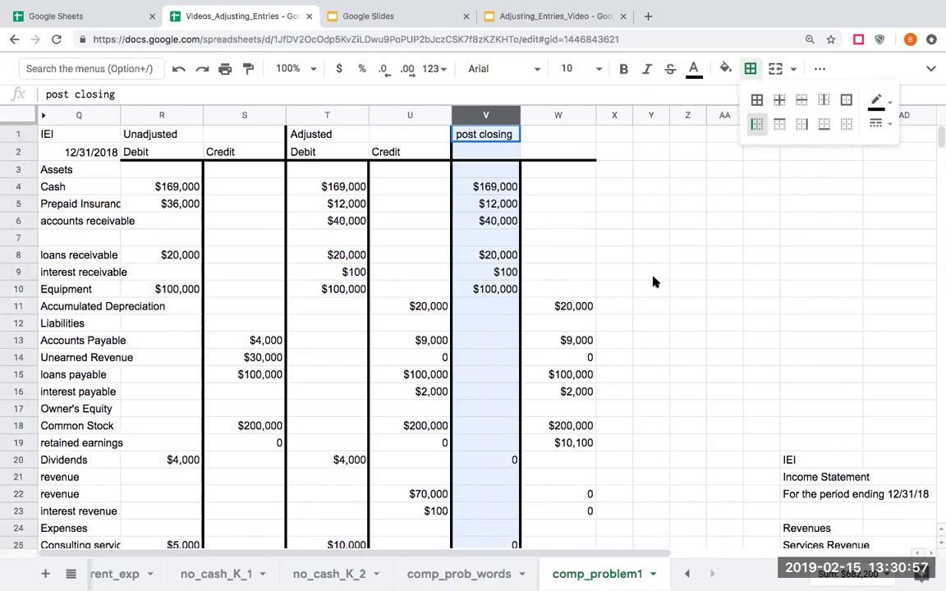
pyautogui.click(660, 295)
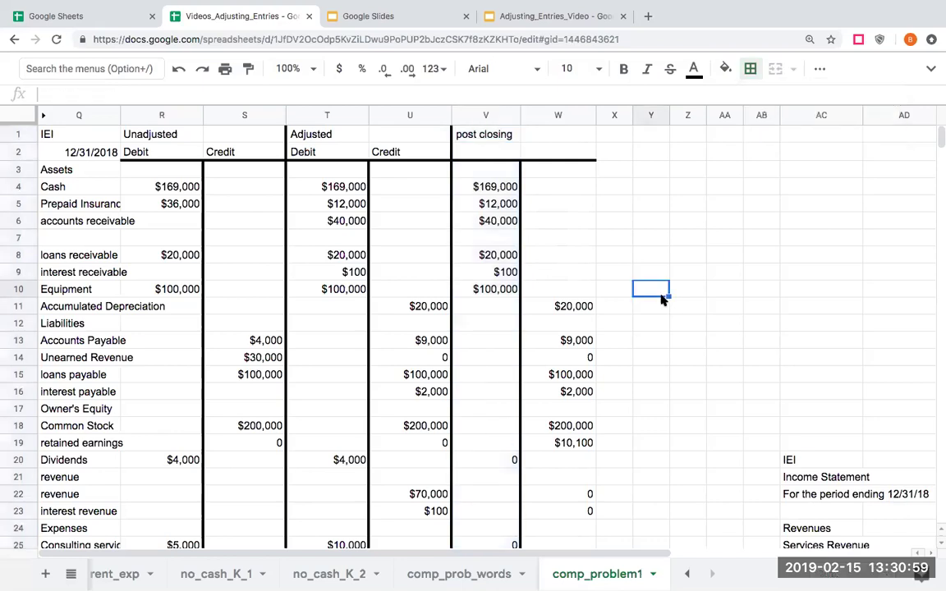
# Review the trial balance totals in row 30 and the post closing common stock balance in W18.
pyautogui.scroll(-1, 632, 310)
pyautogui.scroll(1, 632, 312)
pyautogui.scroll(-4, 615, 310)
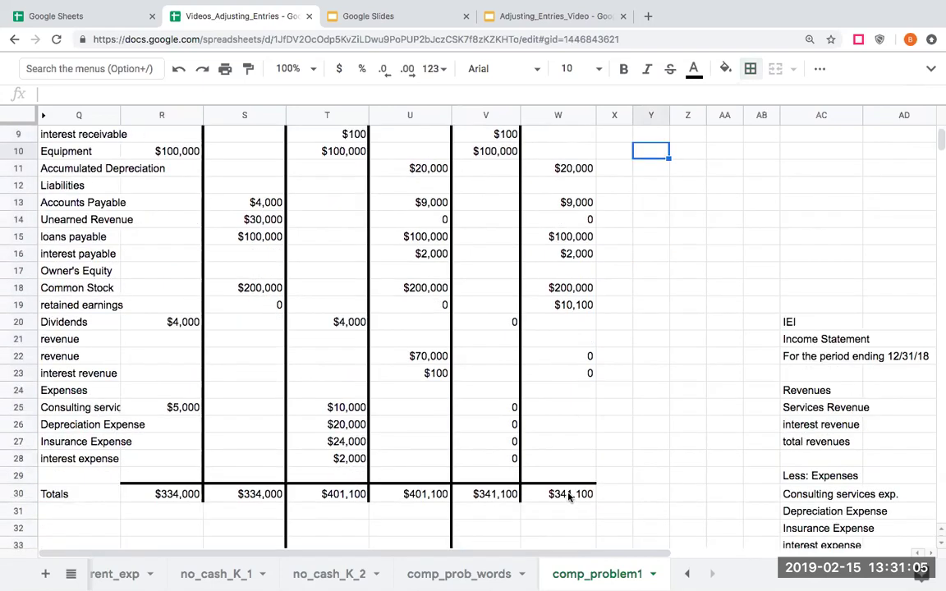
pyautogui.click(567, 493)
pyautogui.click(567, 289)
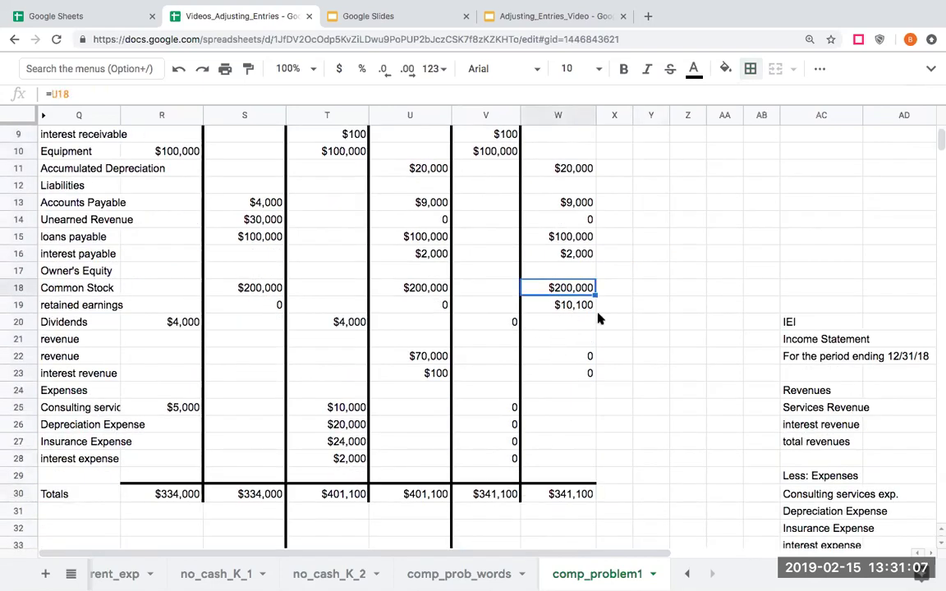
pyautogui.scroll(4, 656, 311)
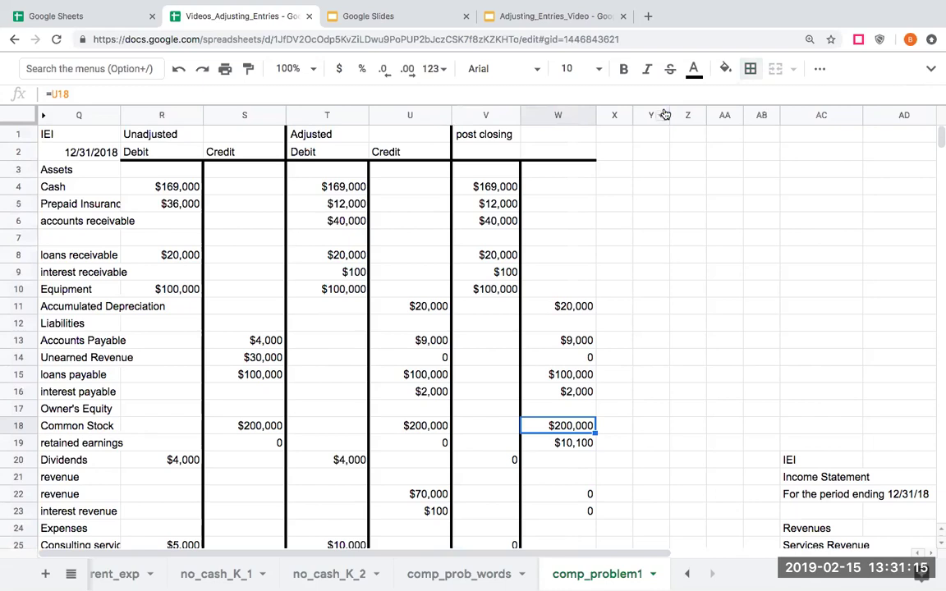
# Widen columns Y, Z and AA and enter the heading IEI, Balance Sheet, as of 12/31/18 in Y2:Y4.
pyautogui.moveTo(669, 115); pyautogui.dragTo(877, 115)
pyautogui.click(692, 158)
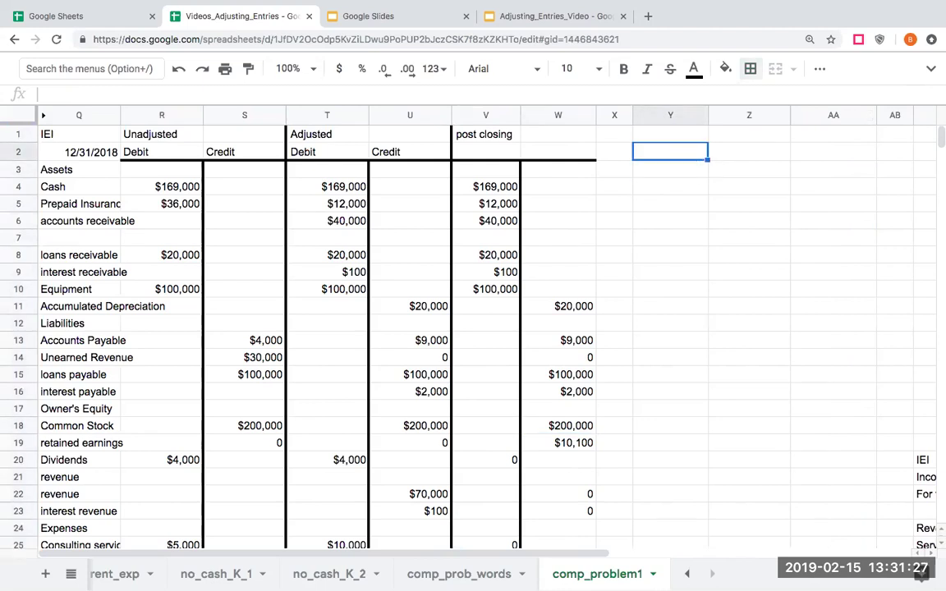
pyautogui.write('IEI')
pyautogui.press('Return')
pyautogui.write('Balance Sheet')
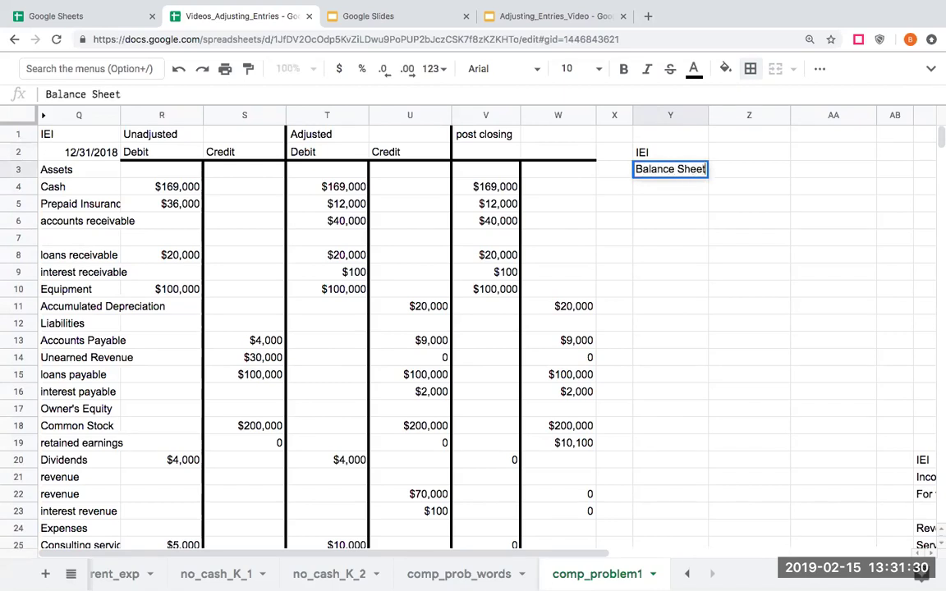
pyautogui.press('Return')
pyautogui.write('as')
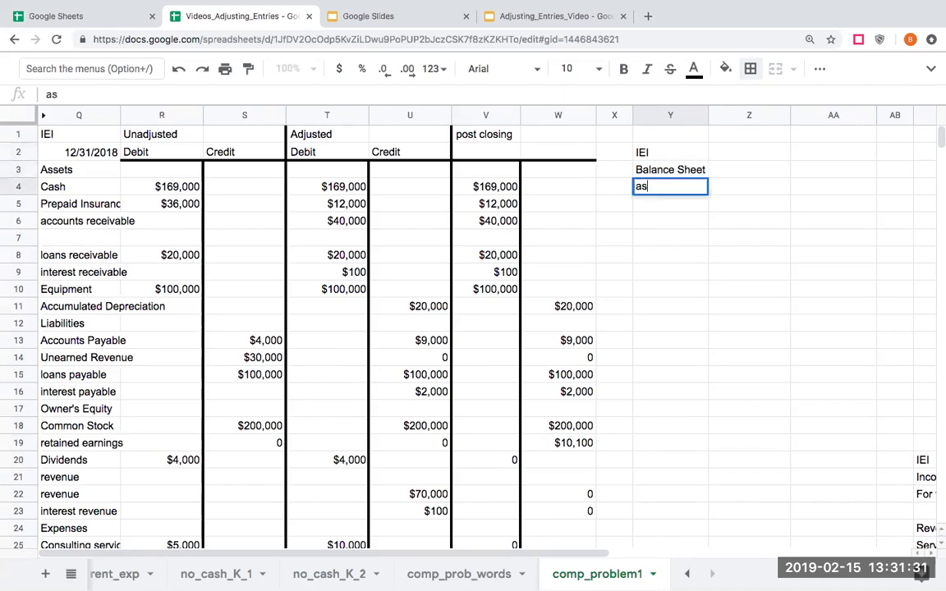
pyautogui.write(' of 12/31/18')
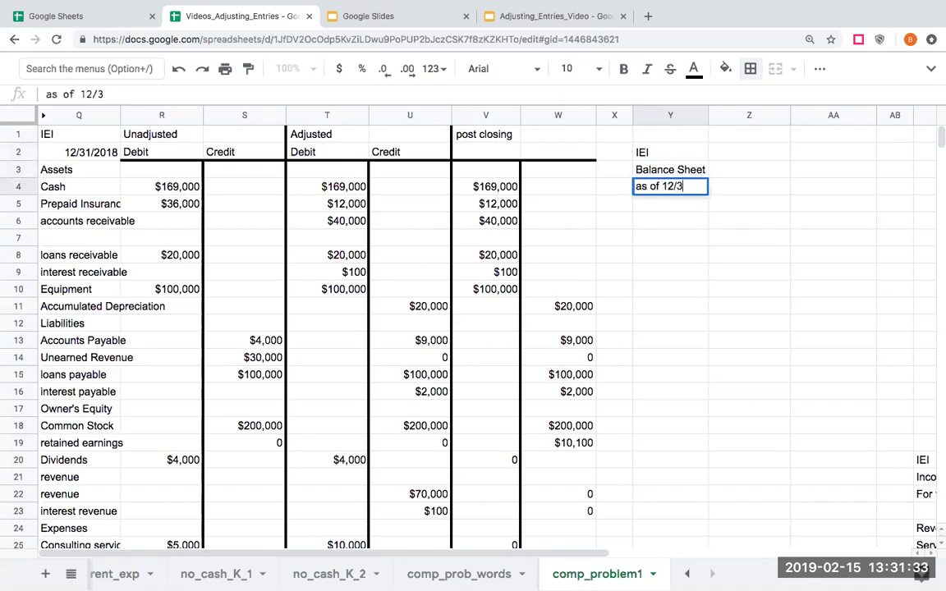
pyautogui.press('Return')
# Enter the section labels Assets in Y6 and Current in Y7.
pyautogui.press('Return')
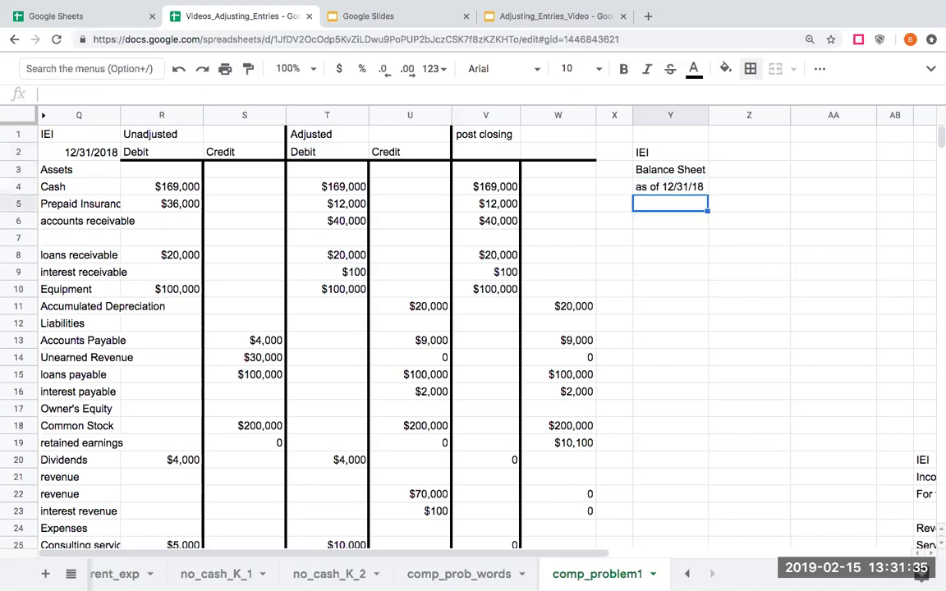
pyautogui.write('S')
pyautogui.press('BackSpace')
pyautogui.write('Assets')
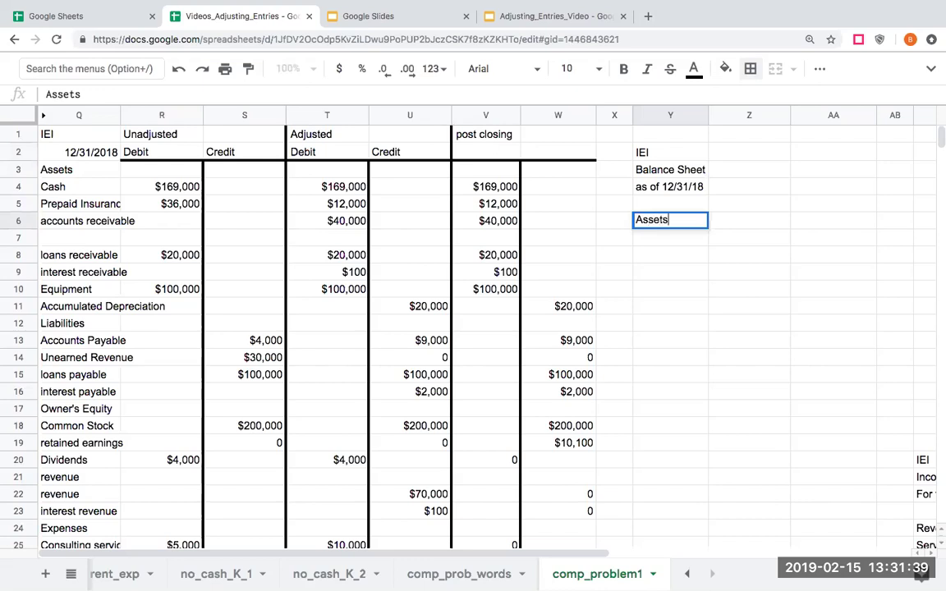
pyautogui.press('Return')
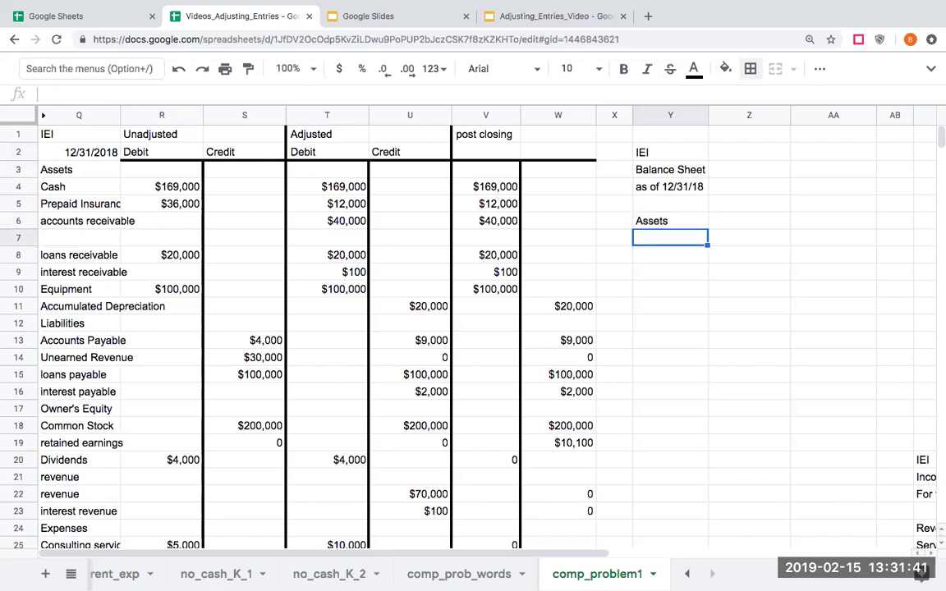
pyautogui.write('Current')
pyautogui.press('Return')
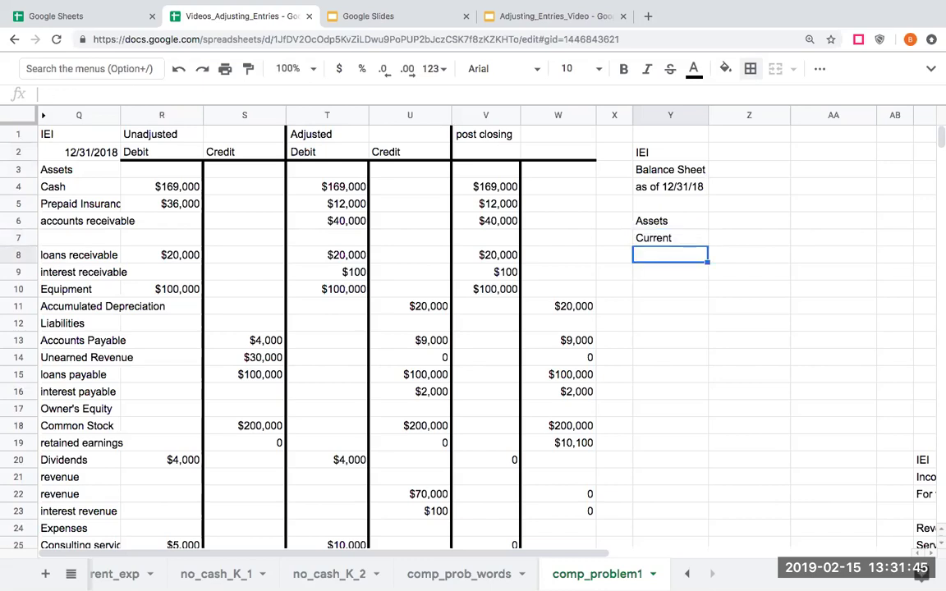
# Link Y8:Y10 to the Cash, Prepaid Insurance and accounts receivable labels in Q4:Q6.
pyautogui.moveTo(643, 4)
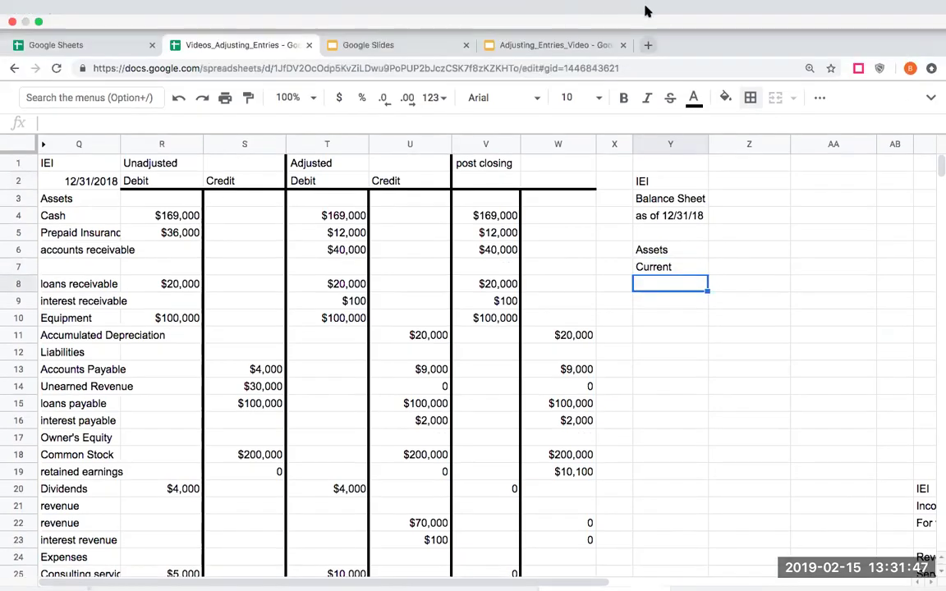
pyautogui.write('+')
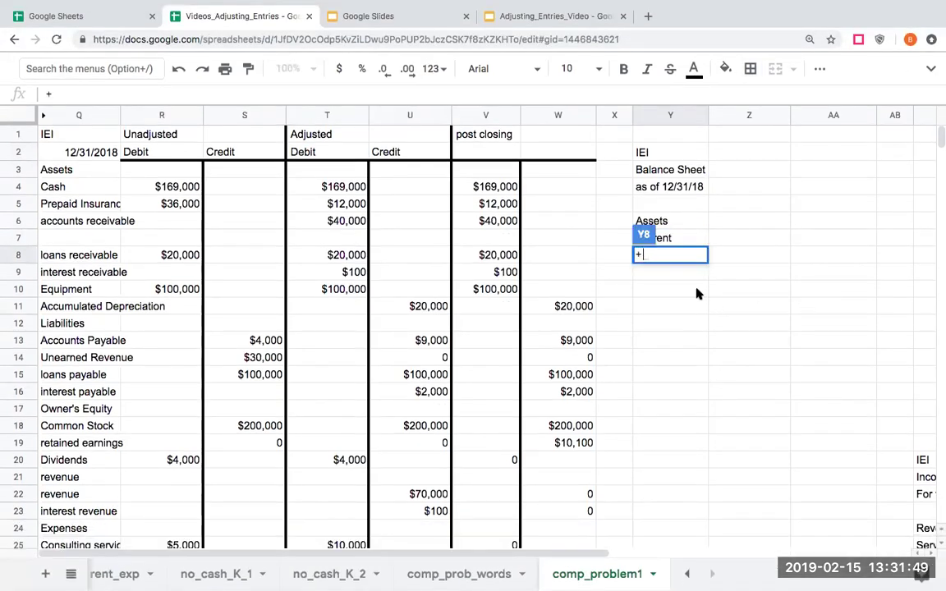
pyautogui.click(56, 187)
pyautogui.press('Return')
pyautogui.write('+')
pyautogui.click(54, 204)
pyautogui.press('Return')
pyautogui.write('+')
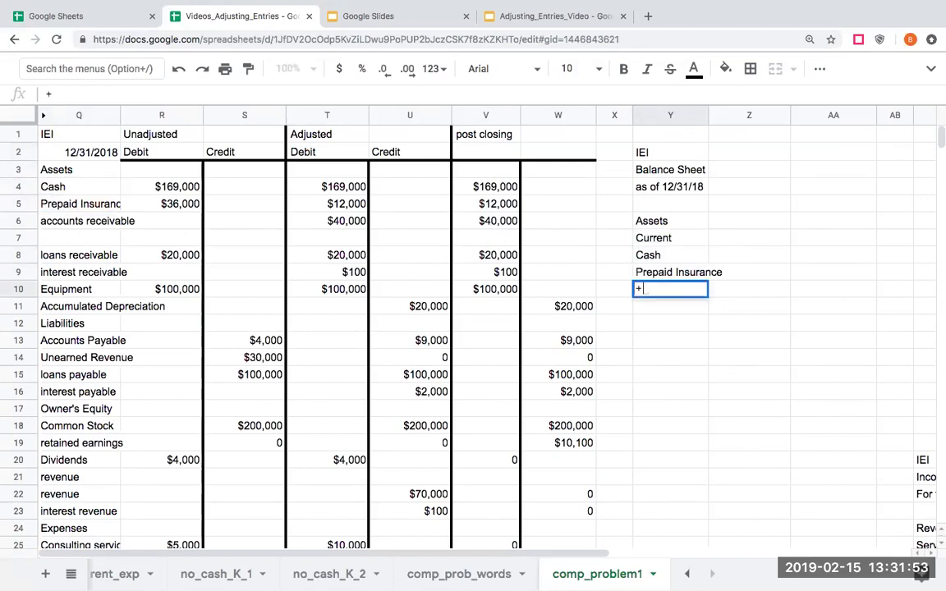
pyautogui.click(68, 224)
pyautogui.press('Return')
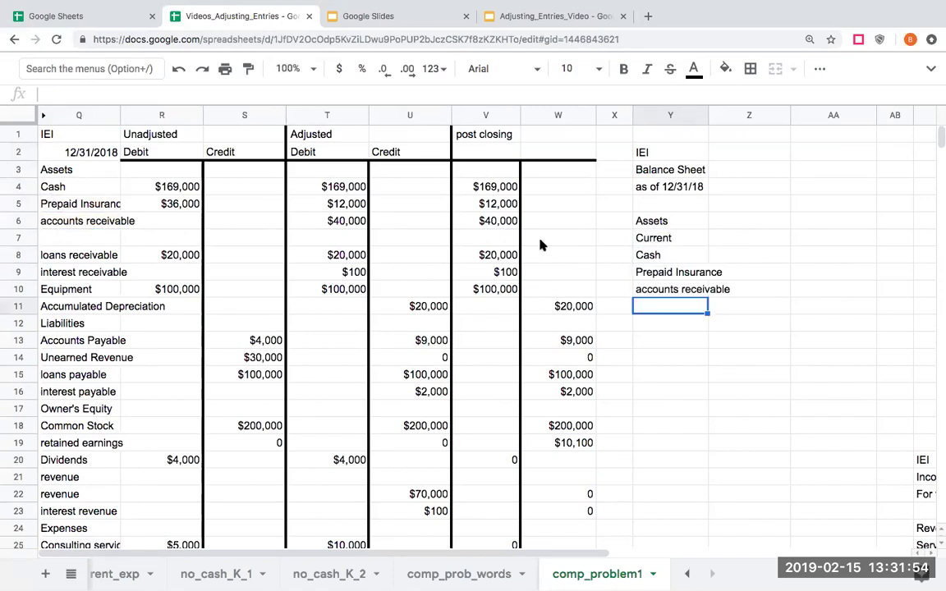
# Link the balance sheet amounts in Z8:Z10 to the post closing debit balances in V4:V6.
pyautogui.click(766, 257)
pyautogui.write('+')
pyautogui.click(446, 179)
pyautogui.press('Return')
pyautogui.write('+')
pyautogui.click(491, 204)
pyautogui.press('Return')
pyautogui.write('+')
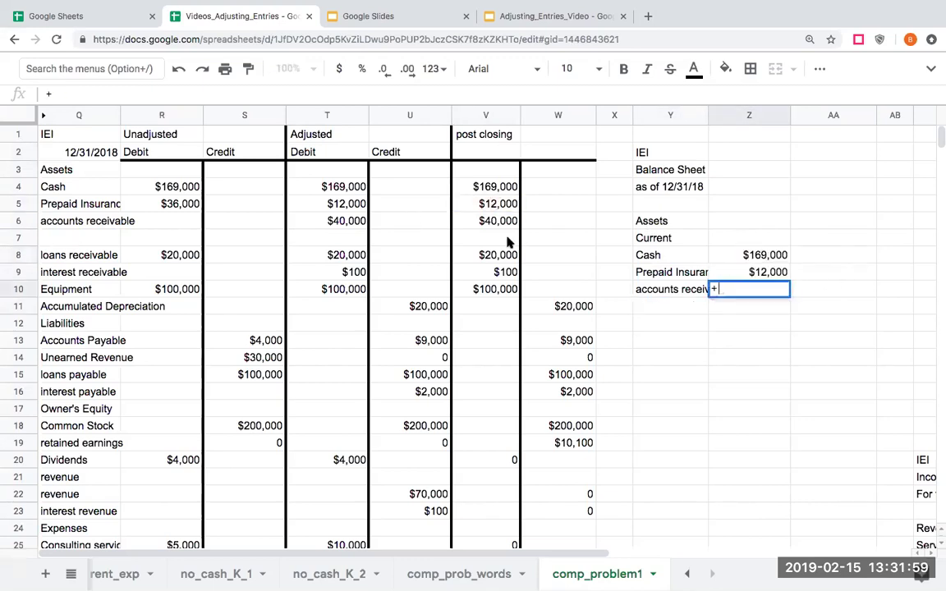
pyautogui.click(497, 223)
pyautogui.press('Return')
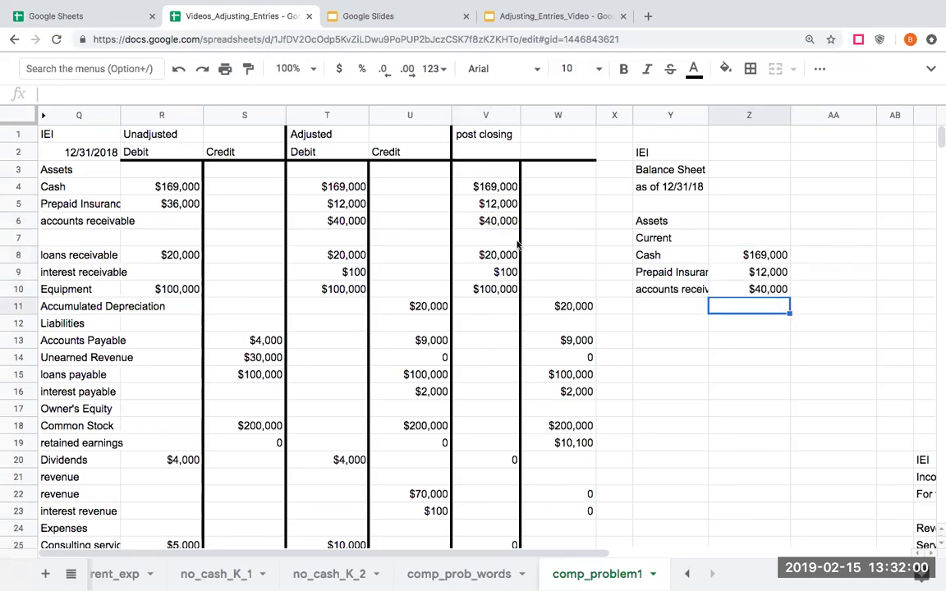
# Enter the label total assets in Y11.
pyautogui.click(680, 314)
pyautogui.write('total ase')
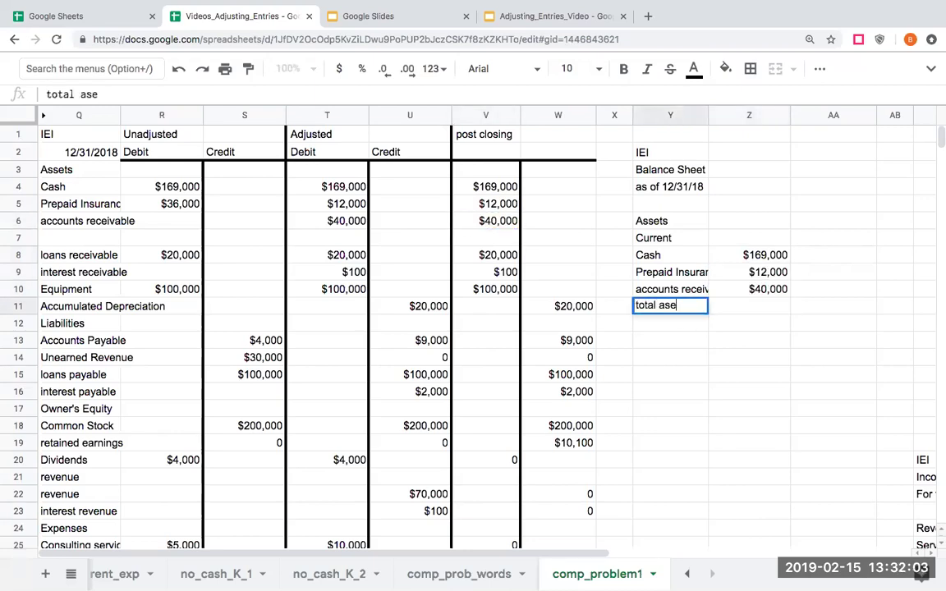
pyautogui.press('BackSpace')
pyautogui.press('BackSpace')
pyautogui.write('ssets')
pyautogui.press('Tab')
pyautogui.press('Tab')
pyautogui.write('+')
pyautogui.press('Left')
pyautogui.press('Left')
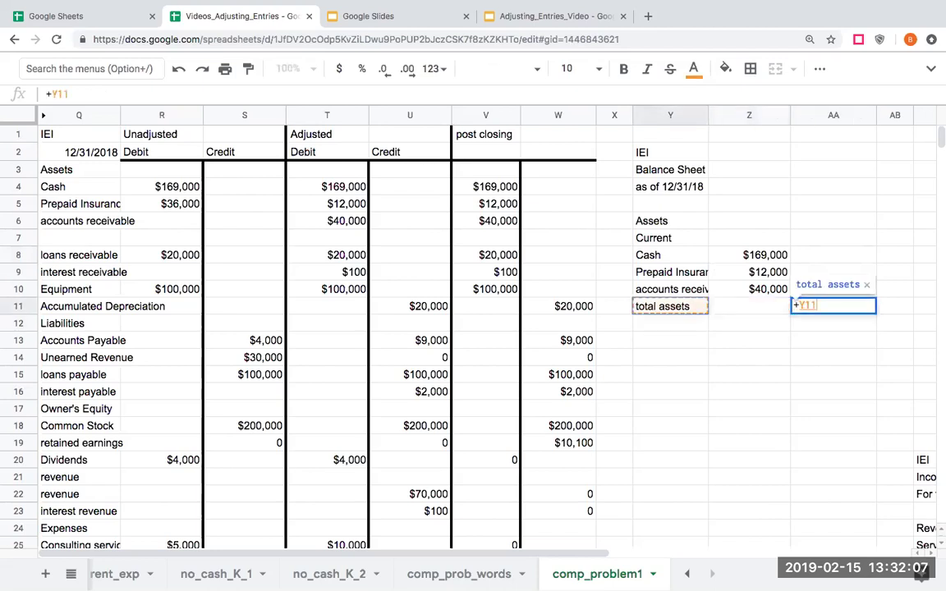
pyautogui.press('Escape')
pyautogui.press('Left')
pyautogui.press('Left')
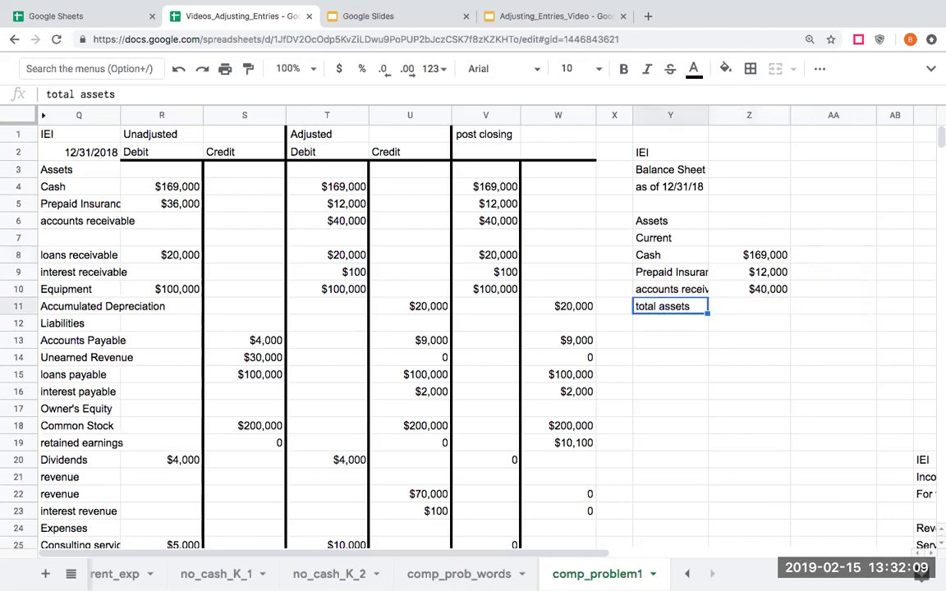
# Change the Y11 label to total current assets and add the current asset amounts Z8, Z9 and Z10 in AA11.
pyautogui.write('total current assets')
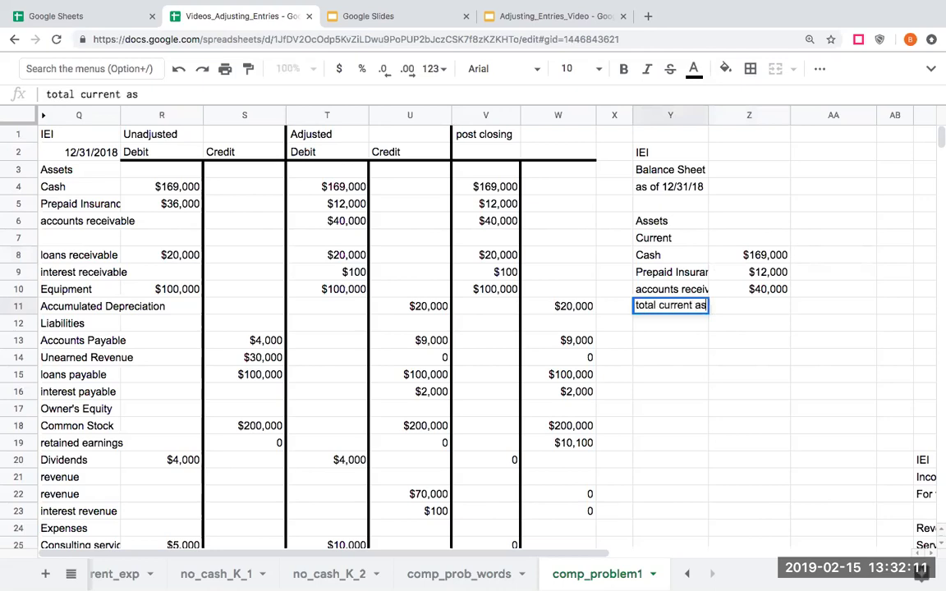
pyautogui.press('Return')
pyautogui.click(832, 306)
pyautogui.write('+')
pyautogui.press('Left')
pyautogui.press('Up')
pyautogui.press('Up')
pyautogui.press('Up')
pyautogui.write('+')
pyautogui.press('Left')
pyautogui.press('Up')
pyautogui.press('Up')
pyautogui.write('+')
pyautogui.press('Left')
pyautogui.press('Up')
pyautogui.press('Return')
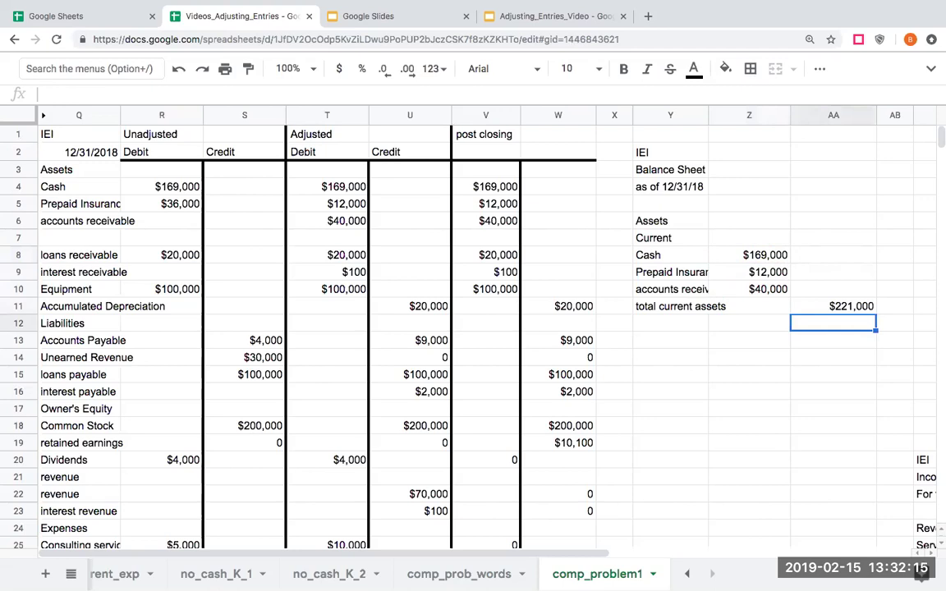
# Enter the section label non-current assets in Y12.
pyautogui.click(670, 323)
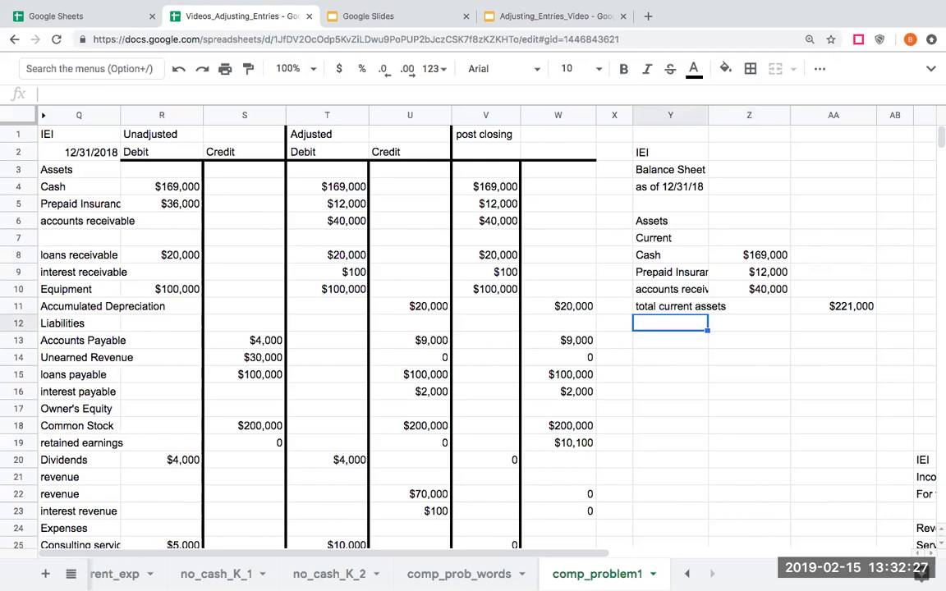
pyautogui.write('non')
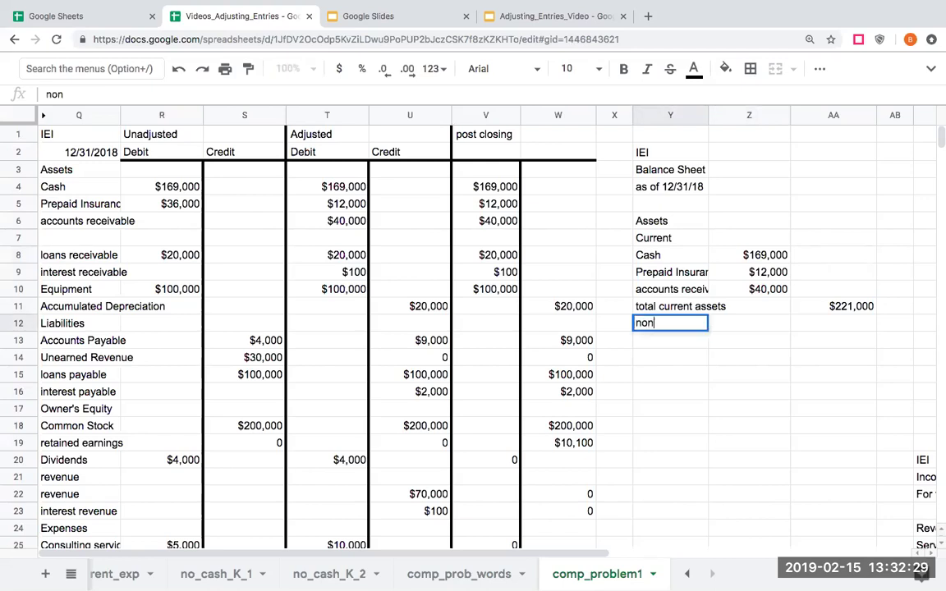
pyautogui.write('-current assets')
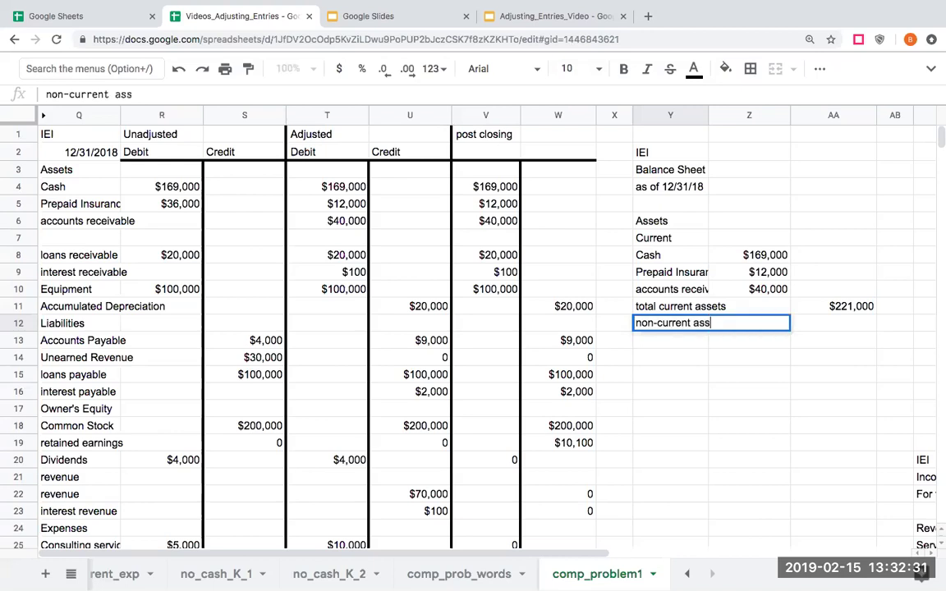
pyautogui.press('Return')
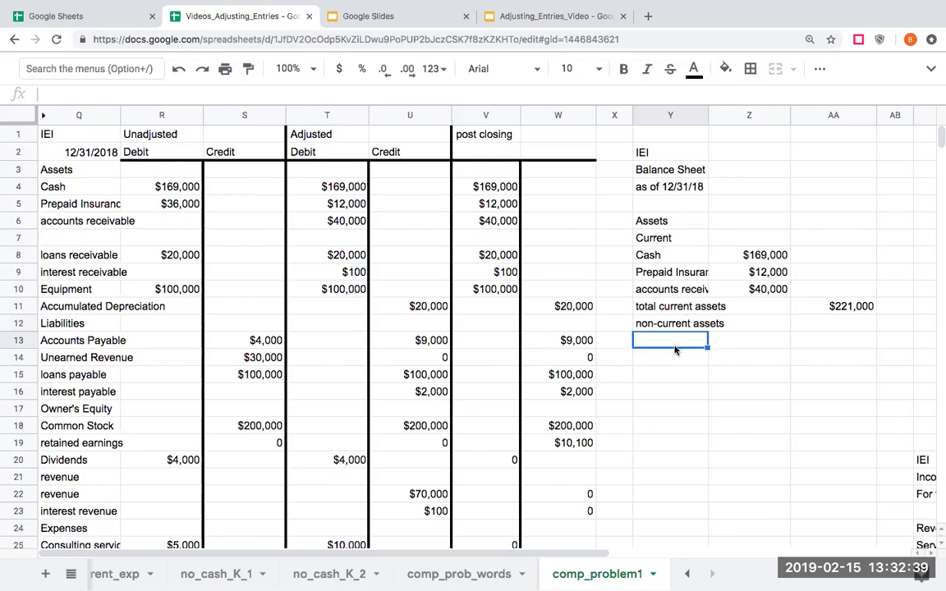
# Link Y13:Y14 to the loans receivable and interest receivable labels in Q8:Q9.
pyautogui.write('+')
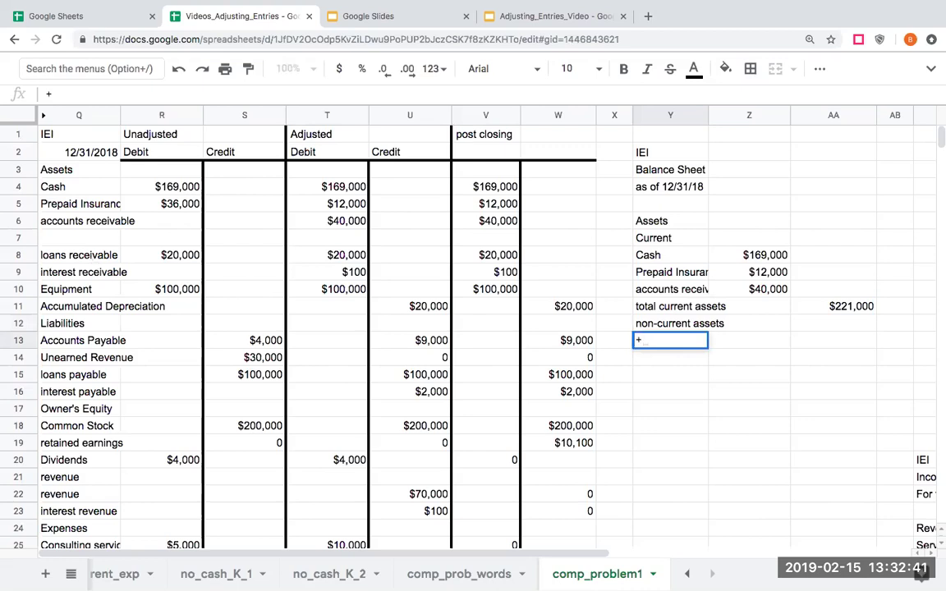
pyautogui.click(79, 254)
pyautogui.press('Return')
pyautogui.write('+')
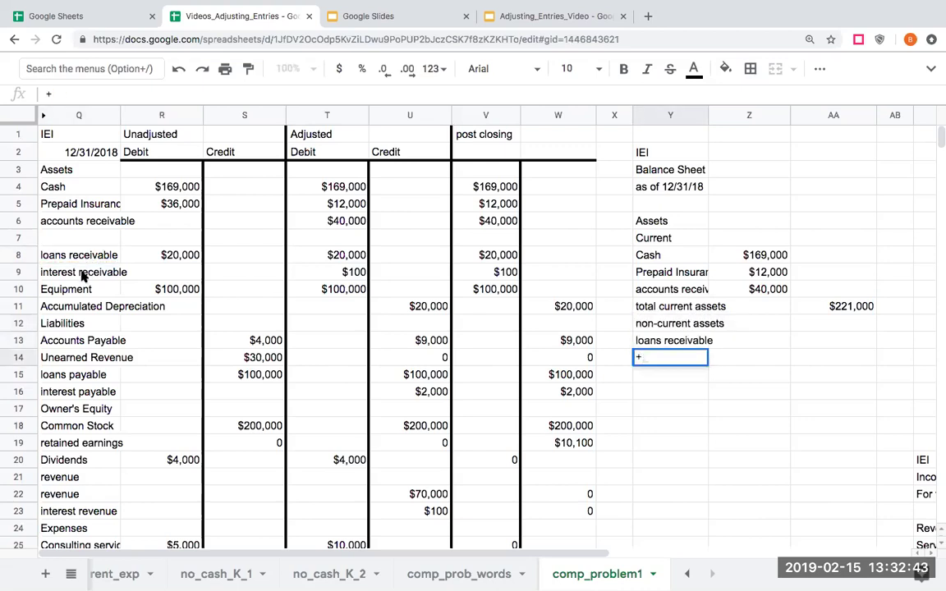
pyautogui.click(81, 272)
pyautogui.press('Return')
# Link the loans receivable amount in Z13 to the post closing debit balance in V8.
pyautogui.click(760, 357)
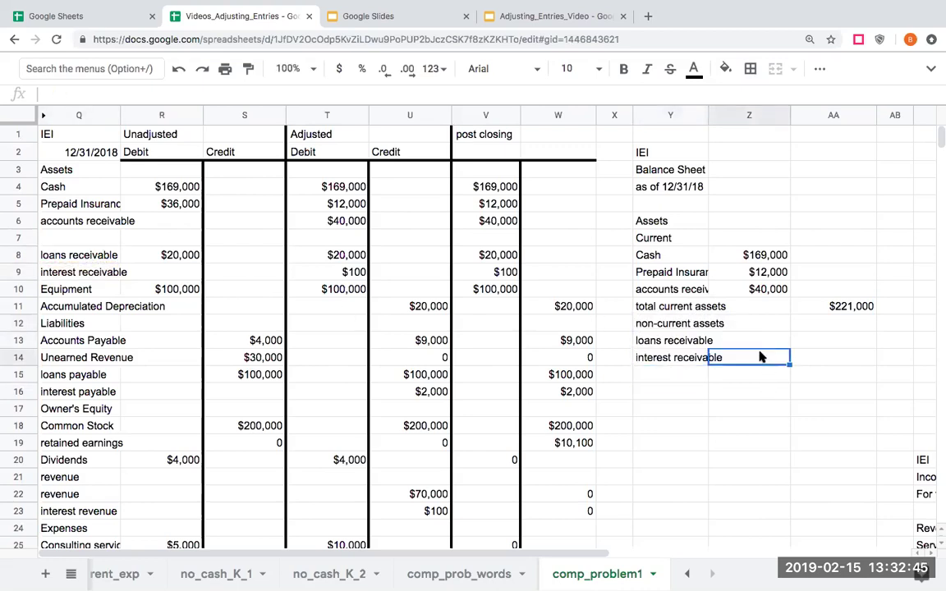
pyautogui.click(757, 341)
pyautogui.write('+')
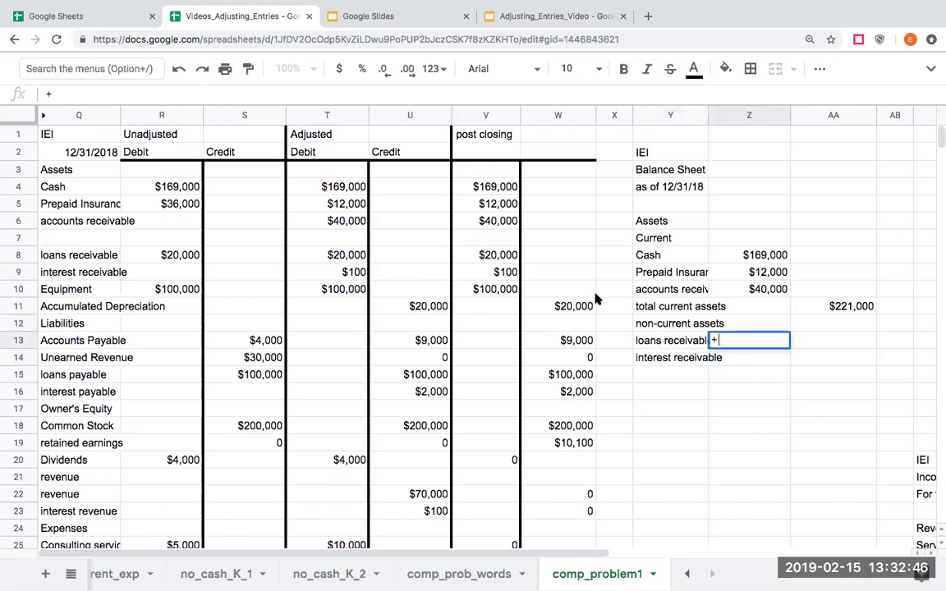
pyautogui.click(485, 256)
pyautogui.press('Return')
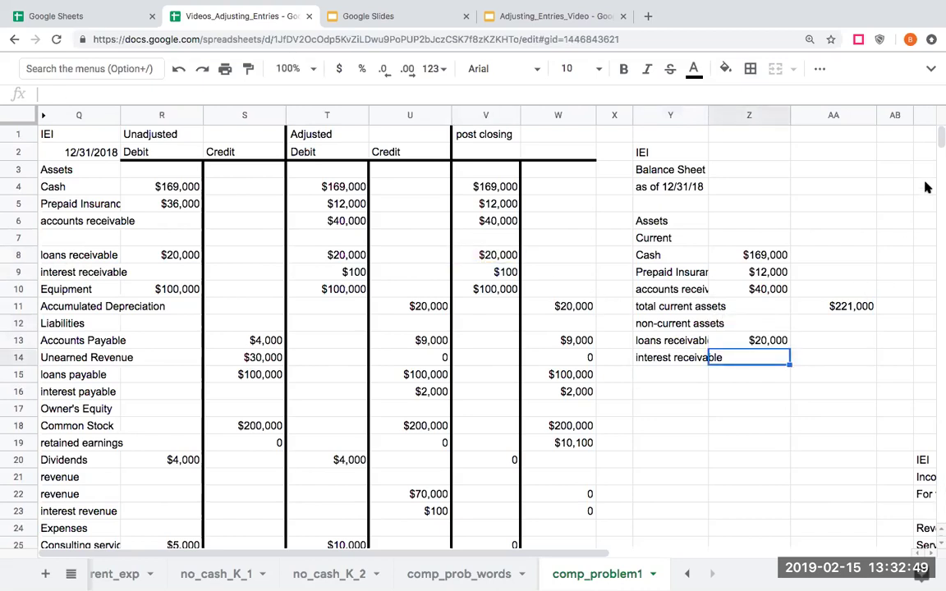
# Widen column AB and move the current asset amounts and their total from Z8:AA11 to AA8:AB11.
pyautogui.moveTo(913, 116); pyautogui.dragTo(944, 116)
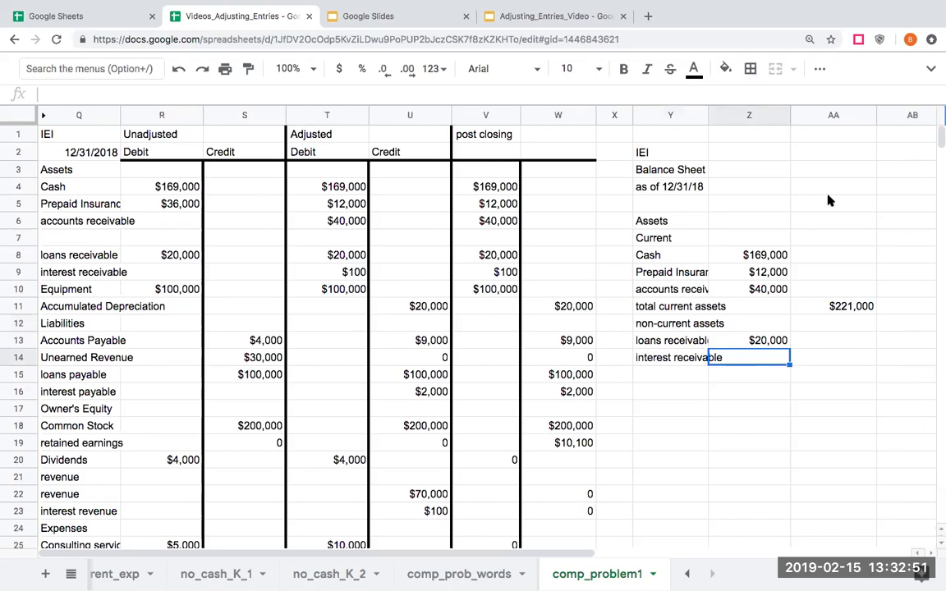
pyautogui.moveTo(772, 254); pyautogui.dragTo(829, 306)
pyautogui.rightClick(829, 306)
pyautogui.click(862, 322)
pyautogui.click(840, 262)
pyautogui.rightClick(840, 263)
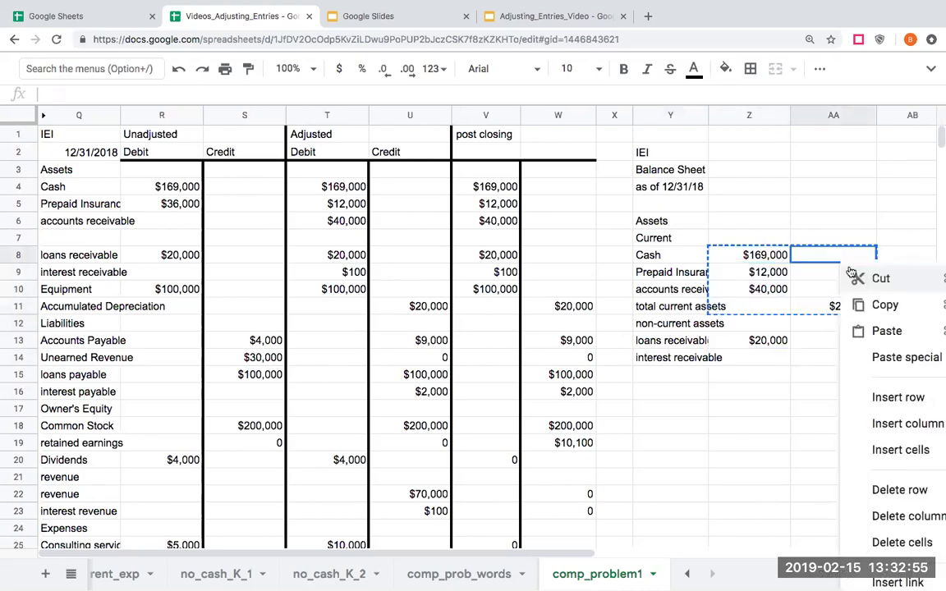
pyautogui.click(915, 332)
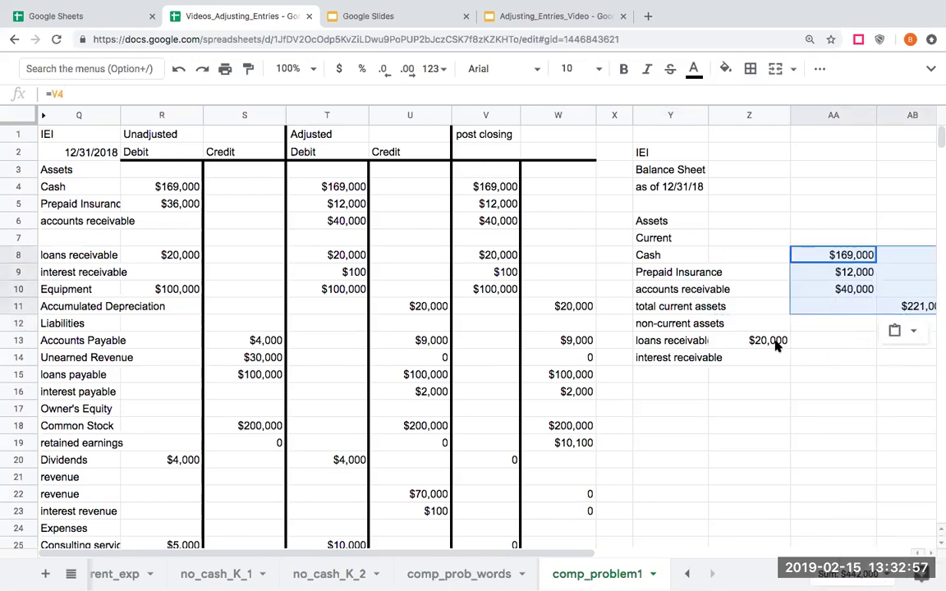
# Move the loans receivable amount from Z13 to AA13.
pyautogui.click(776, 341)
pyautogui.press('super+x')
pyautogui.press('Right')
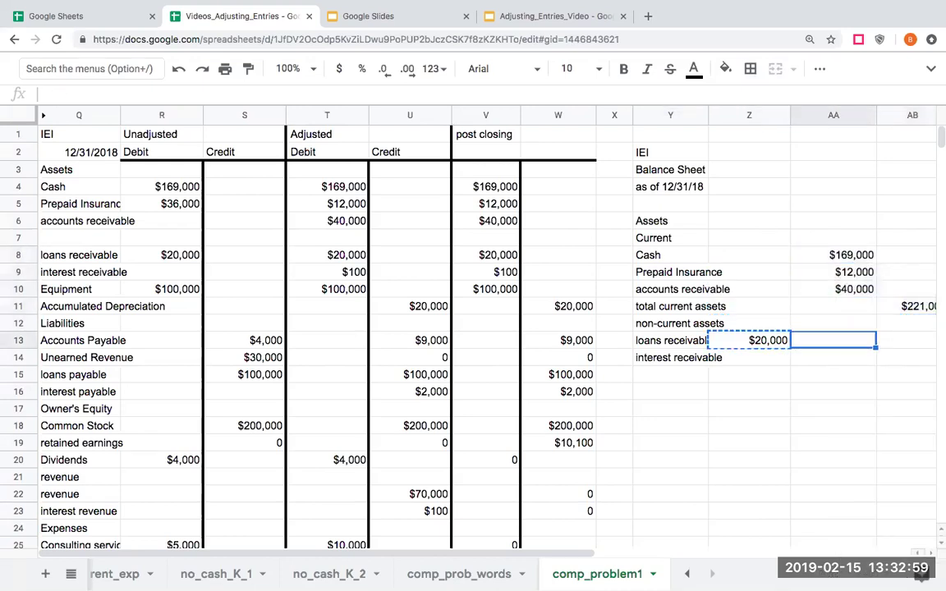
pyautogui.press('super+v')
# Link the interest receivable amount in AA14 to the post closing debit balance in V9.
pyautogui.press('Down')
pyautogui.write('+X13')
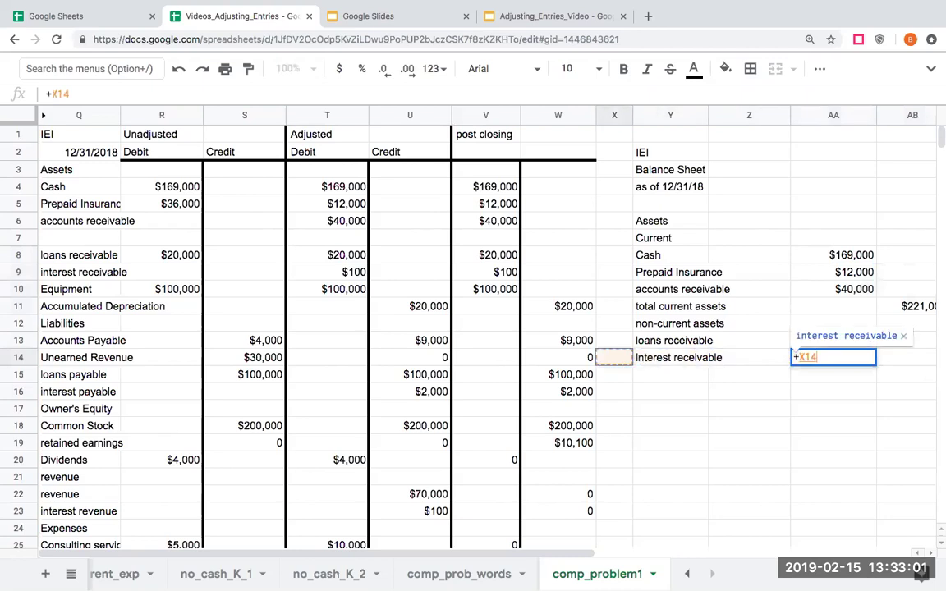
pyautogui.press('Left')
pyautogui.press('Up')
pyautogui.press('Up')
pyautogui.press('Left')
pyautogui.press('Up')
pyautogui.press('Up')
pyautogui.press('Return')
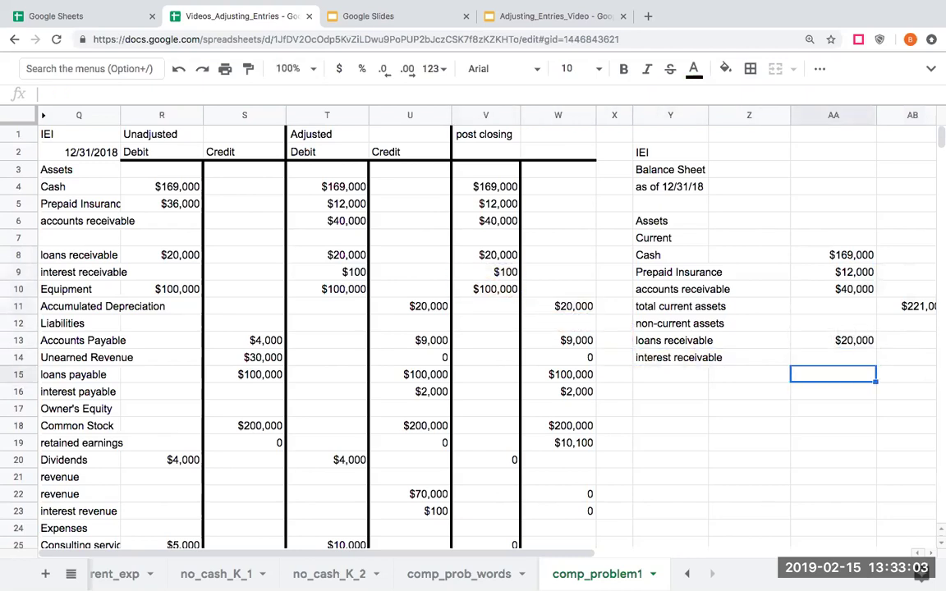
# Link Y15 to the Equipment label in Q10.
pyautogui.press('Left')
pyautogui.press('Left')
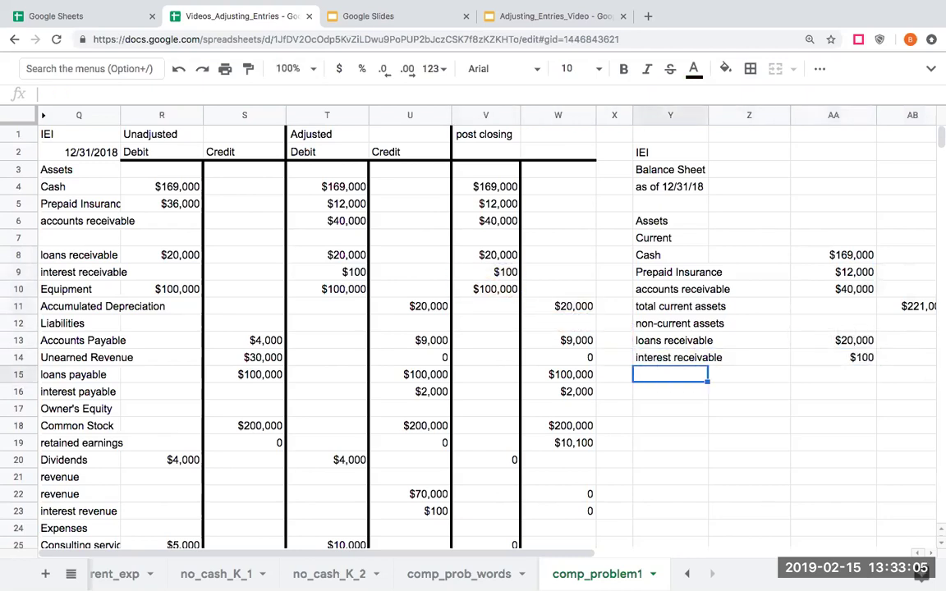
pyautogui.write('+')
pyautogui.press('Left')
pyautogui.press('Left')
pyautogui.press('Left')
pyautogui.press('Left')
pyautogui.press('Left')
pyautogui.press('Left')
pyautogui.press('Left')
pyautogui.press('Left')
pyautogui.press('Up')
pyautogui.press('Up')
pyautogui.press('Up')
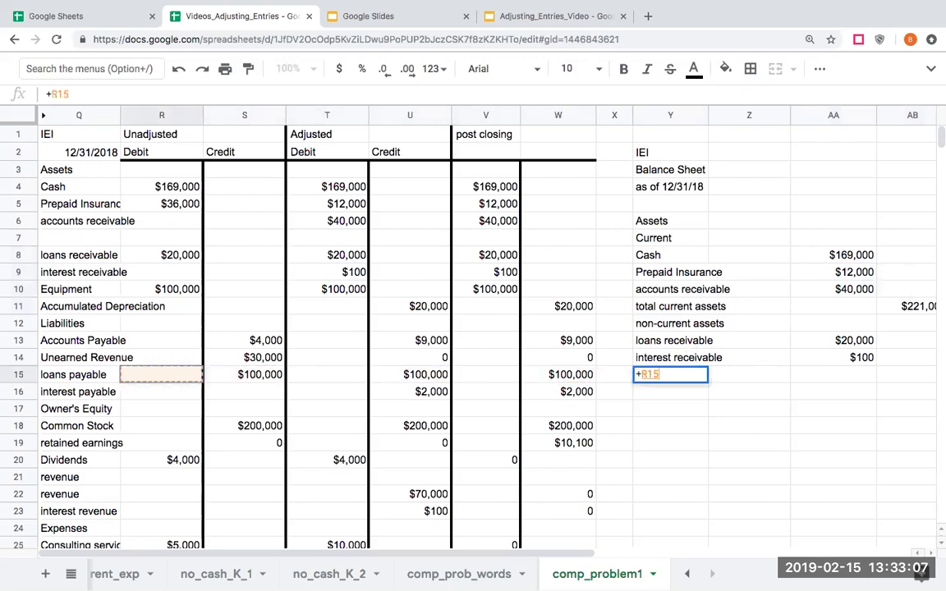
pyautogui.press('Up')
pyautogui.press('Up')
pyautogui.press('Return')
pyautogui.press('Up')
pyautogui.press('Right')
pyautogui.press('Right')
pyautogui.write('+')
pyautogui.press('Left')
pyautogui.press('Left')
pyautogui.press('Left')
pyautogui.press('Up')
pyautogui.press('Left')
pyautogui.press('Up')
pyautogui.press('Left')
pyautogui.press('Up')
pyautogui.press('Up')
pyautogui.press('Up')
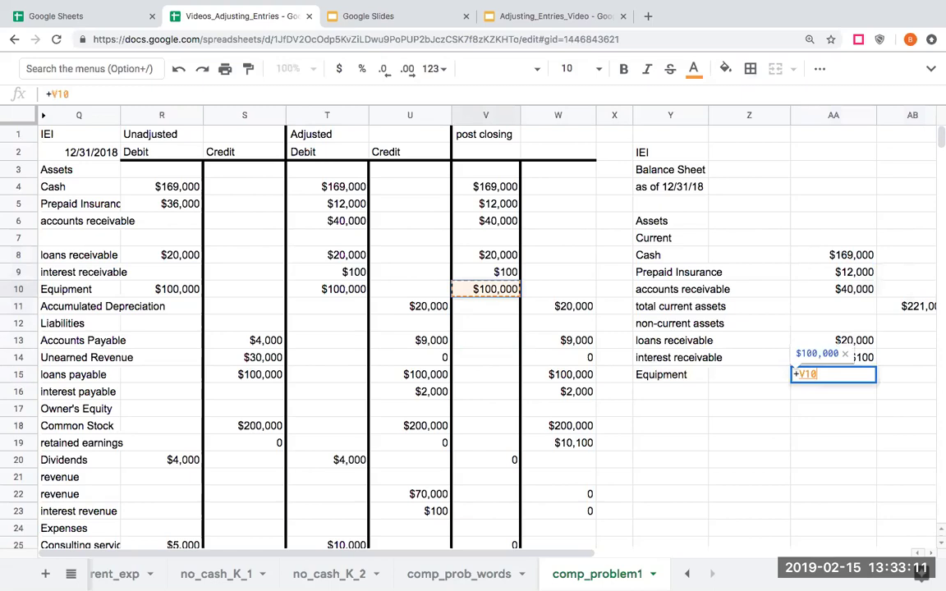
pyautogui.press('Escape')
# Link the Equipment amount in Z15 to the post closing debit balance in V10.
pyautogui.press('Left')
pyautogui.write('+')
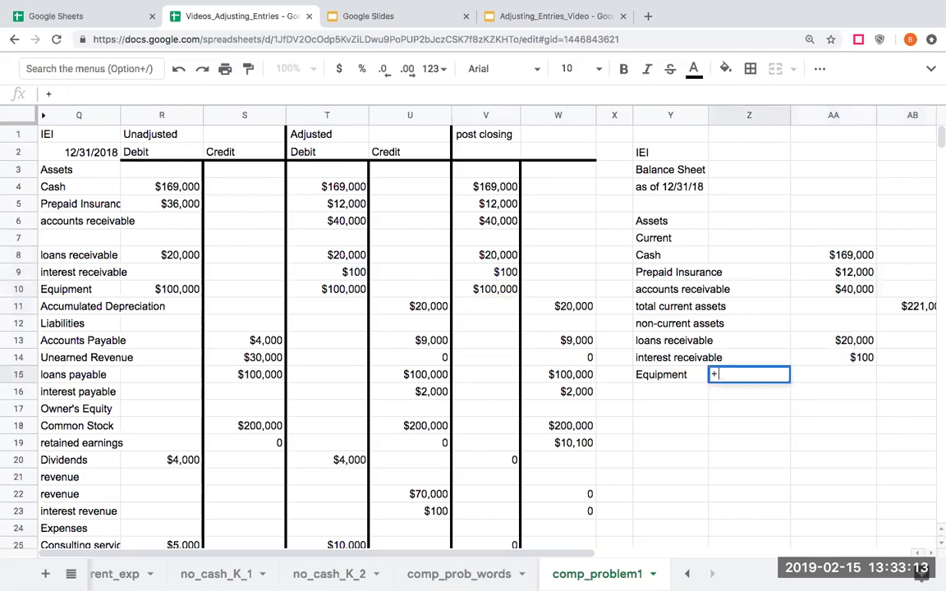
pyautogui.press('Left')
pyautogui.press('Left')
pyautogui.press('Left')
pyautogui.press('Left')
pyautogui.press('Up')
pyautogui.press('Up')
pyautogui.press('Up')
pyautogui.press('Up')
pyautogui.press('Up')
pyautogui.press('Return')
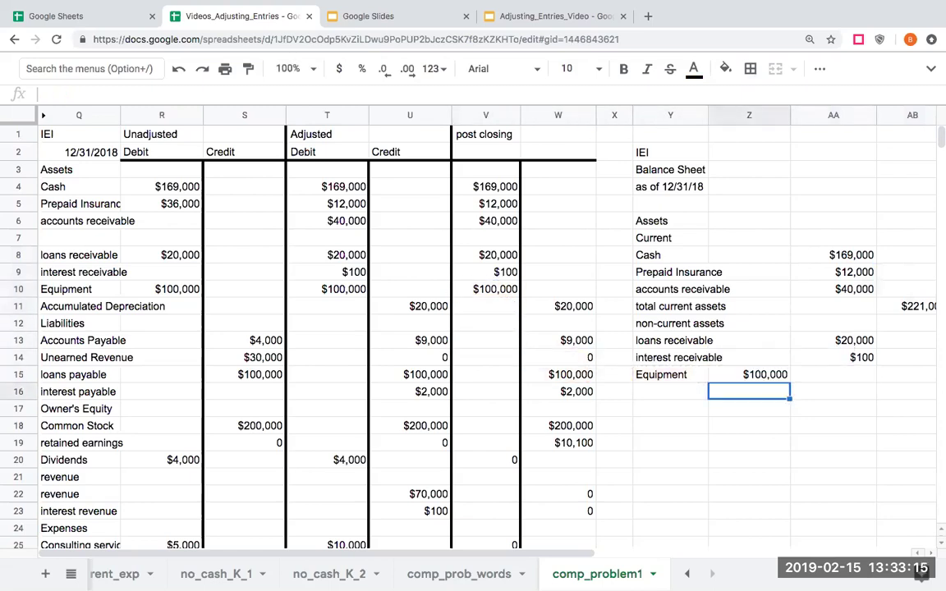
# Enter the label less: Accumulated Depreciation, Equipment in Y16.
pyautogui.press('Left')
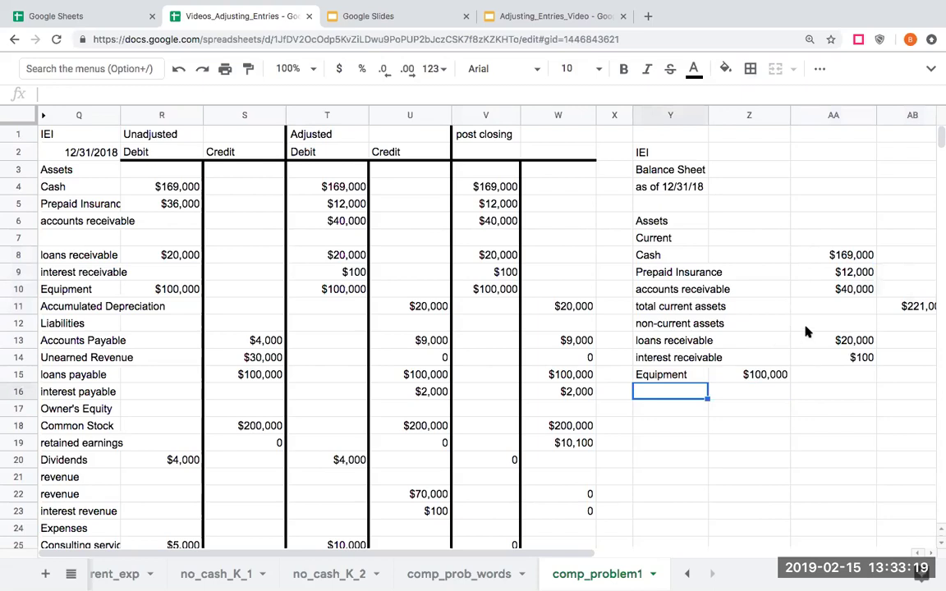
pyautogui.click(579, 309)
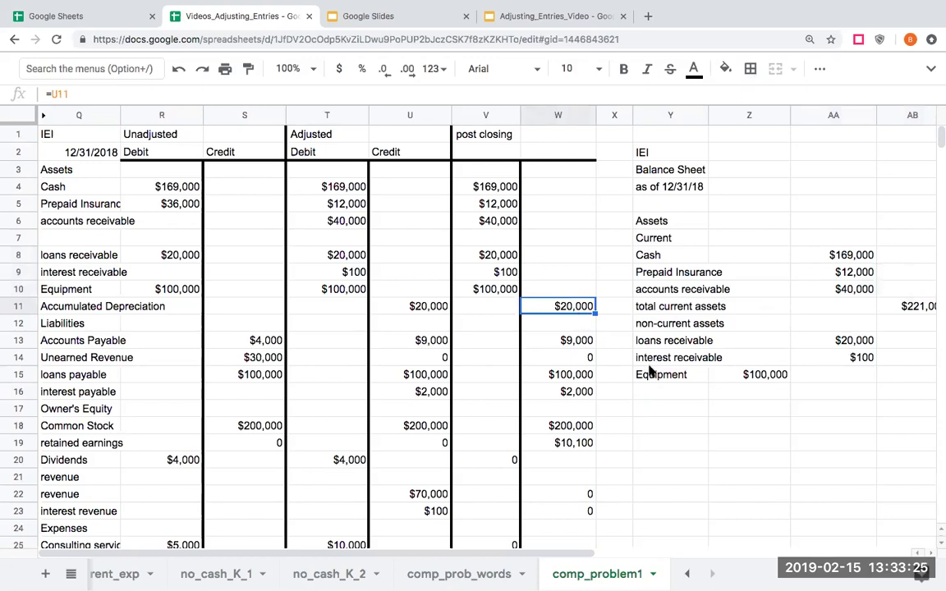
pyautogui.click(660, 392)
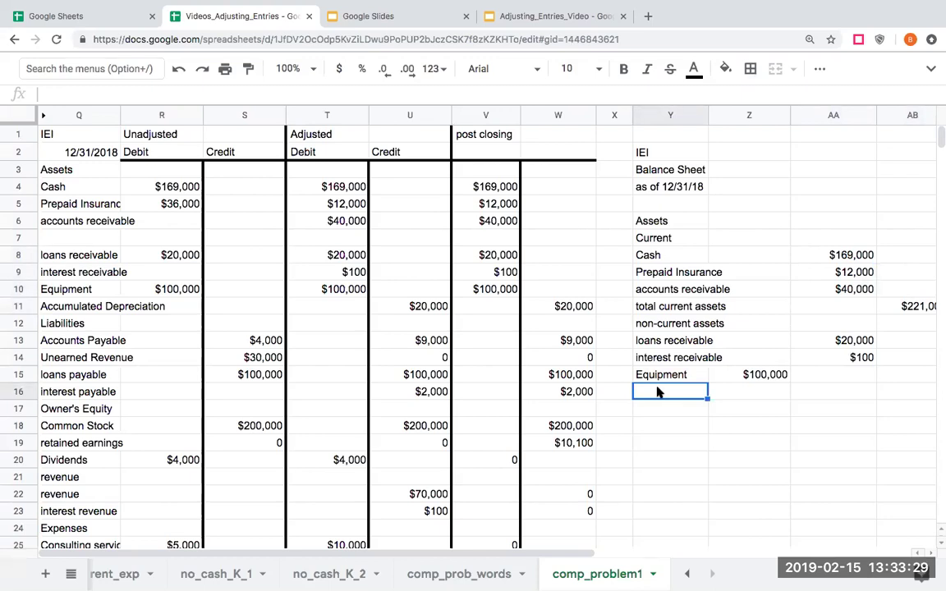
pyautogui.write('less: Ac')
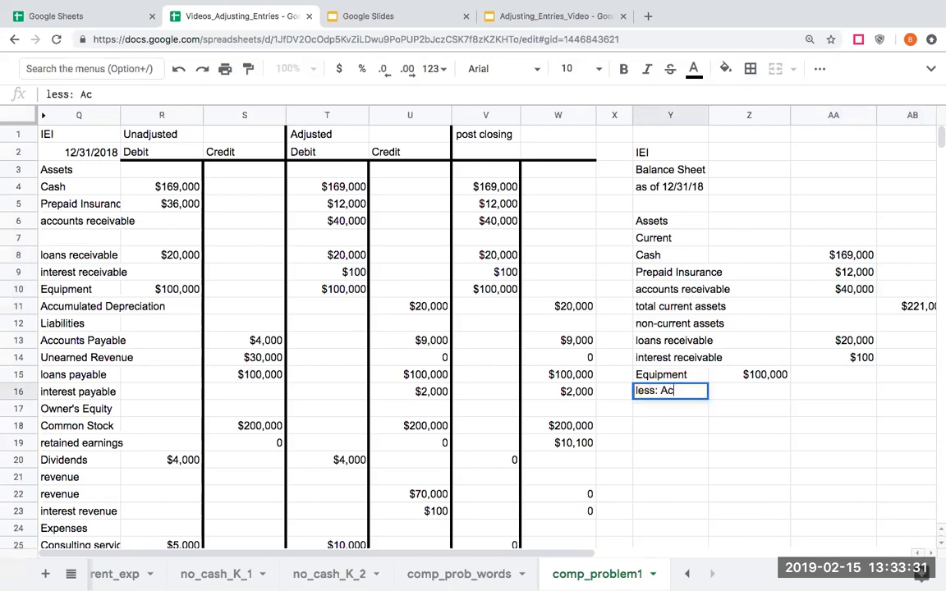
pyautogui.write('cumulated Depreciation, ')
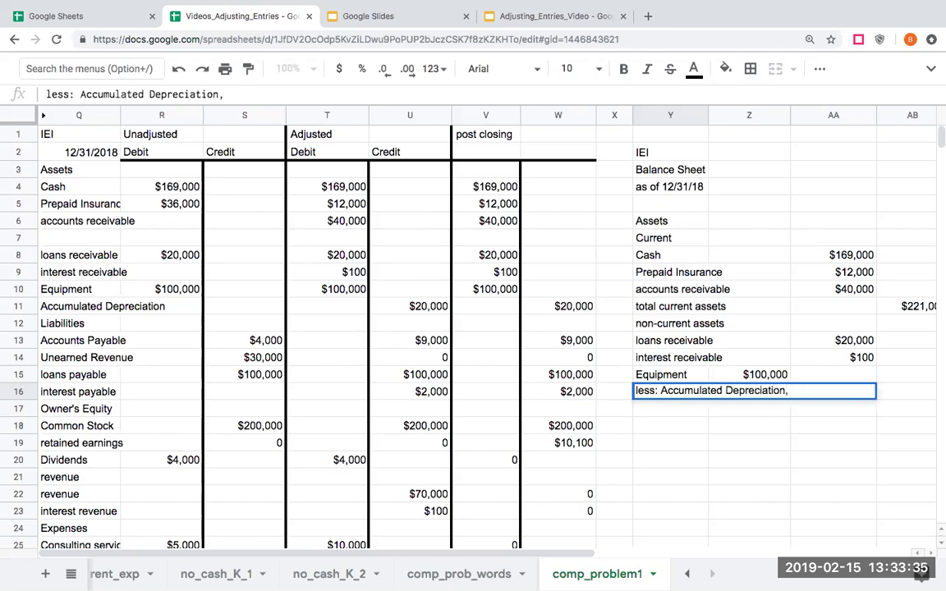
pyautogui.write('EQuipme')
pyautogui.press('BackSpace')
pyautogui.press('BackSpace')
pyautogui.press('BackSpace')
pyautogui.press('BackSpace')
pyautogui.press('BackSpace')
pyautogui.press('BackSpace')
pyautogui.write('quipment')
pyautogui.press('Return')
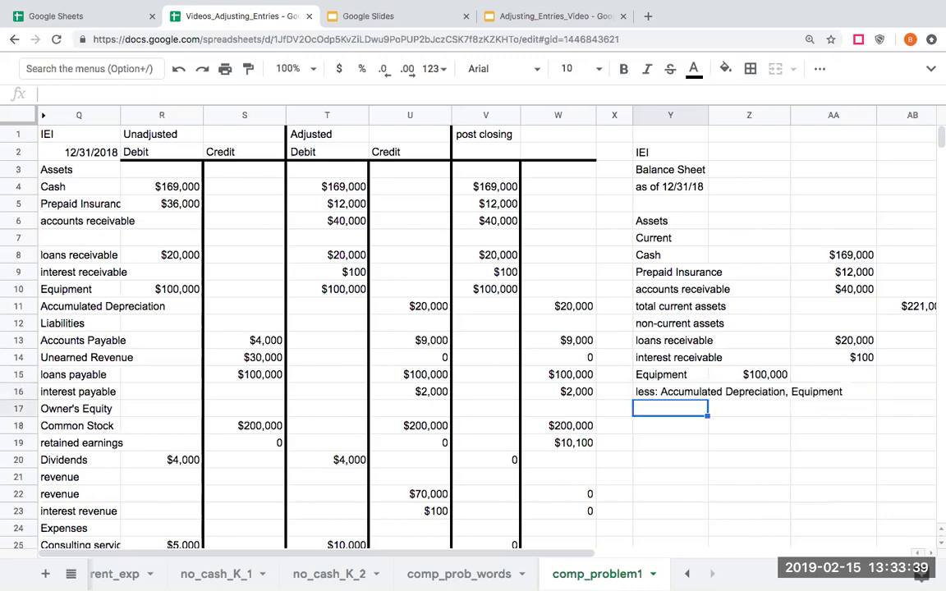
# Link Z16 to the negative of the post closing Accumulated Depreciation balance in W11.
pyautogui.click(748, 392)
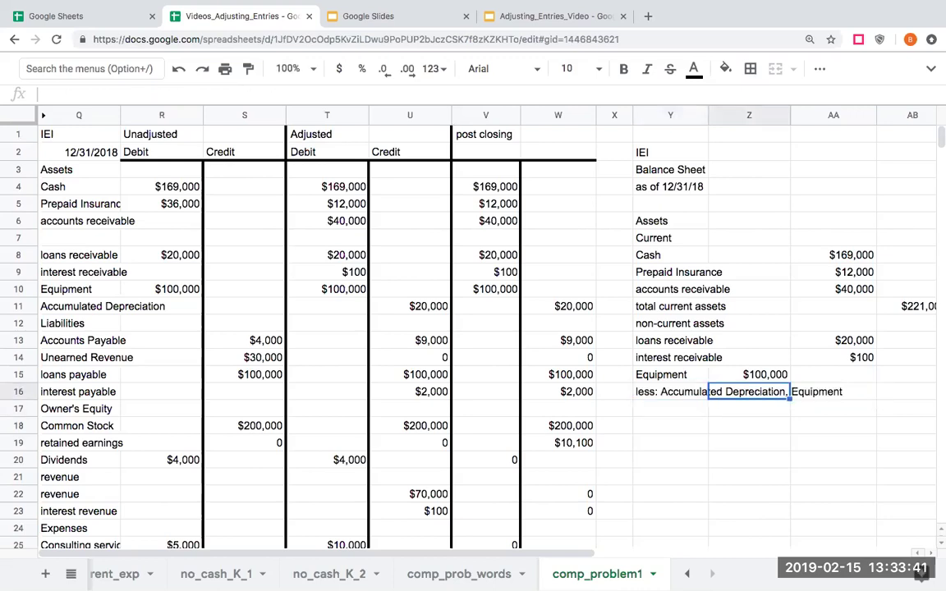
pyautogui.write('=-')
pyautogui.press('Left')
pyautogui.press('Left')
pyautogui.press('Left')
pyautogui.press('Up')
pyautogui.press('Up')
pyautogui.press('Up')
pyautogui.press('Up')
pyautogui.press('Up')
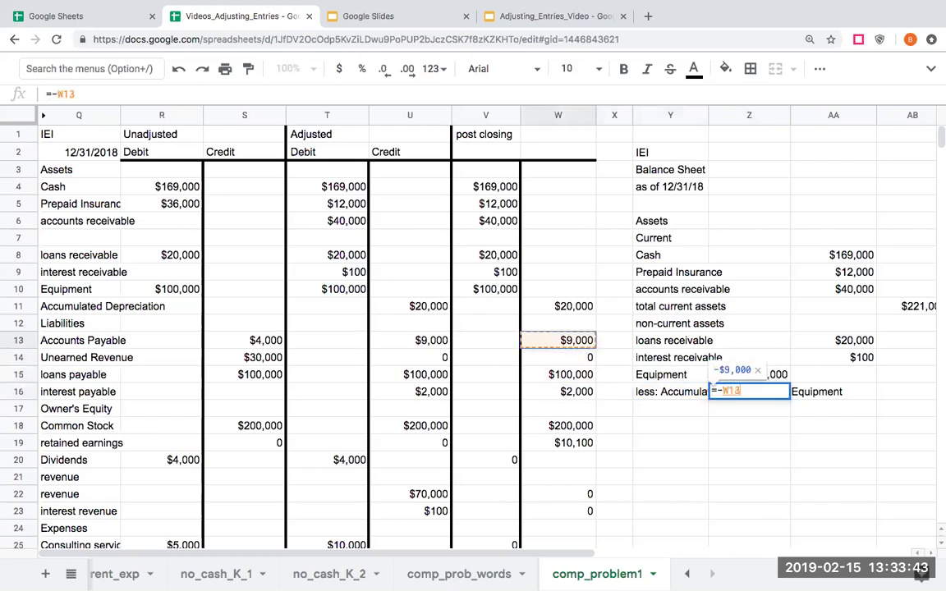
pyautogui.press('Return')
# Enter the label Equipment, net in Y17.
pyautogui.click(670, 408)
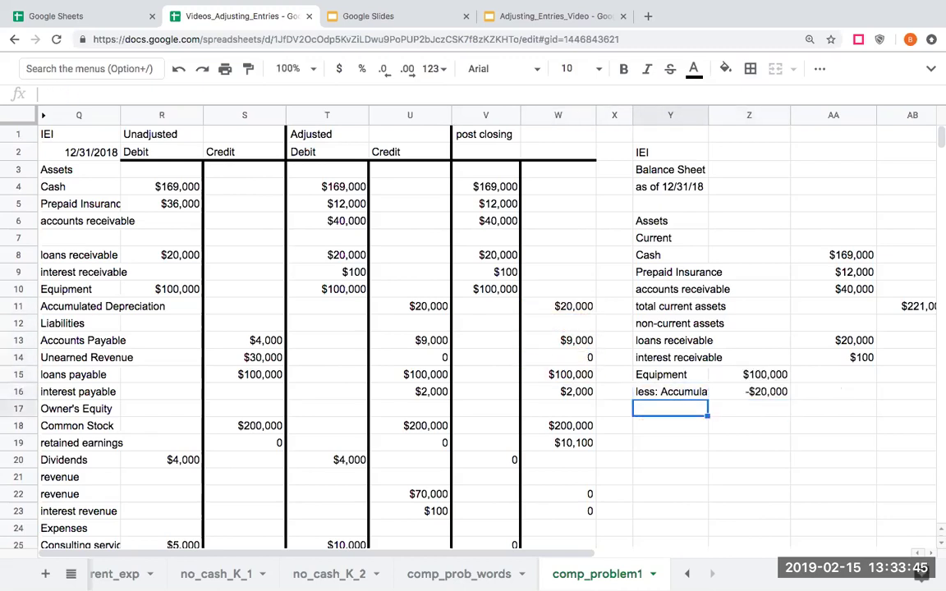
pyautogui.write('Equpme')
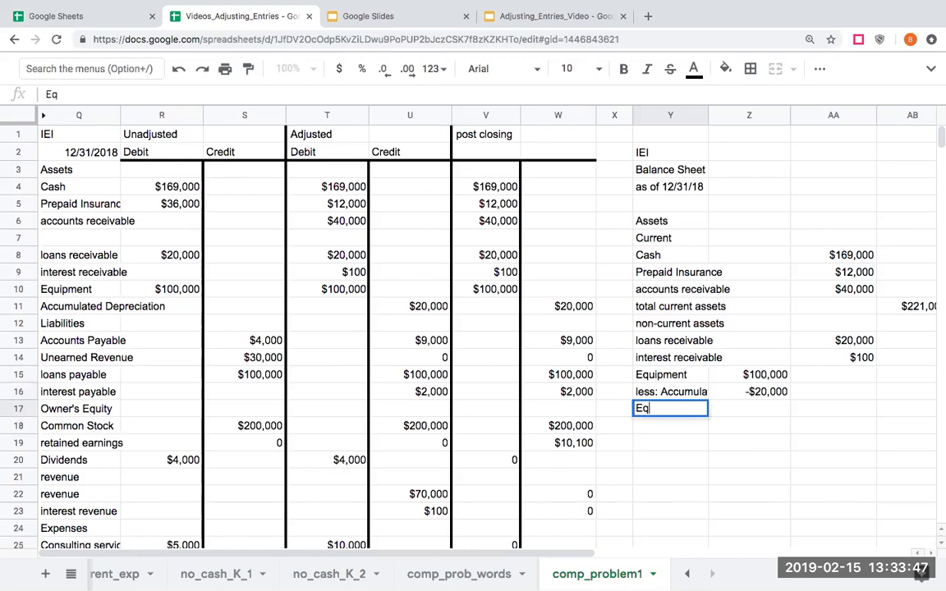
pyautogui.press('BackSpace')
pyautogui.press('BackSpace')
pyautogui.write('ipment, net')
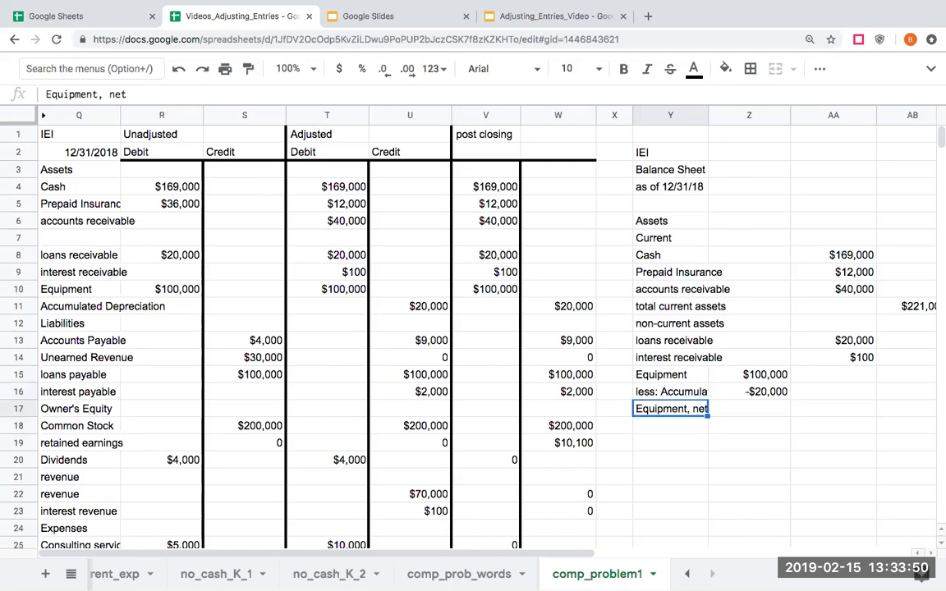
# Calculate net equipment in AA17 as Z15+Z16 and widen column Y to fit the long account labels.
pyautogui.press('Tab')
pyautogui.press('Tab')
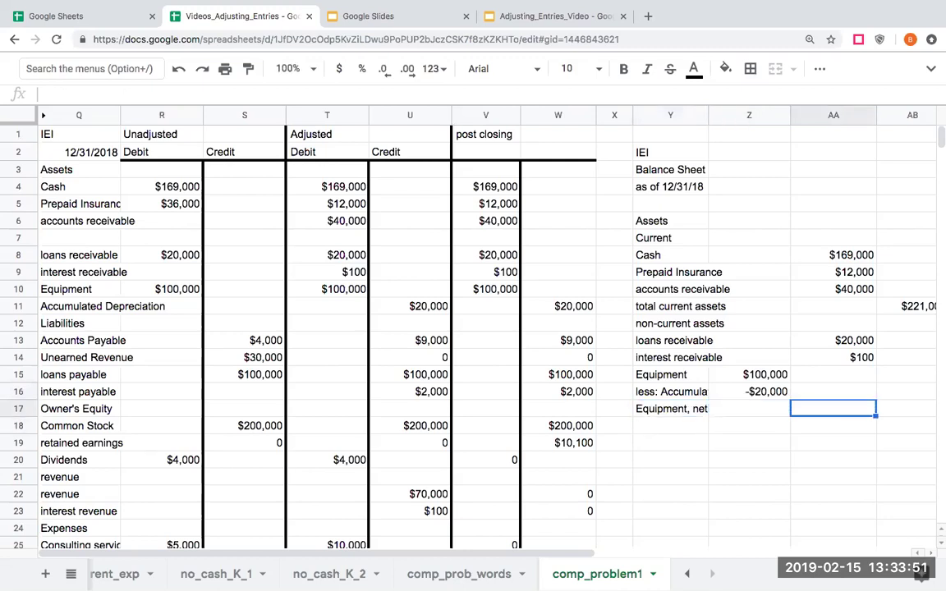
pyautogui.write('+')
pyautogui.press('Left')
pyautogui.press('Up')
pyautogui.press('Up')
pyautogui.write('+')
pyautogui.press('Left')
pyautogui.press('Up')
pyautogui.press('Return')
pyautogui.press('Up')
pyautogui.moveTo(708, 115); pyautogui.dragTo(820, 116)
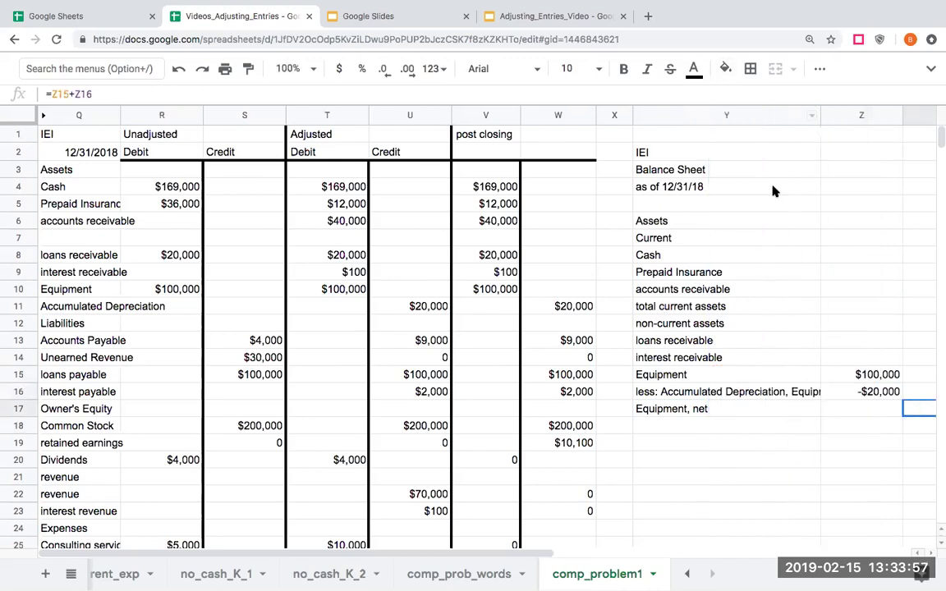
# Set the font size of the less: Accumulated Depreciation, Equipment label in Y16 to 8.
pyautogui.click(709, 380)
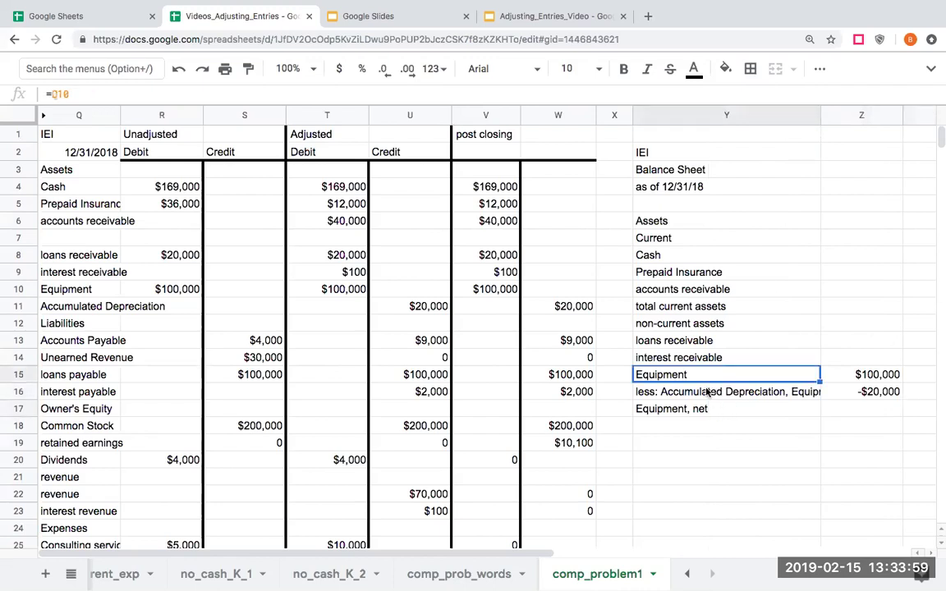
pyautogui.click(704, 398)
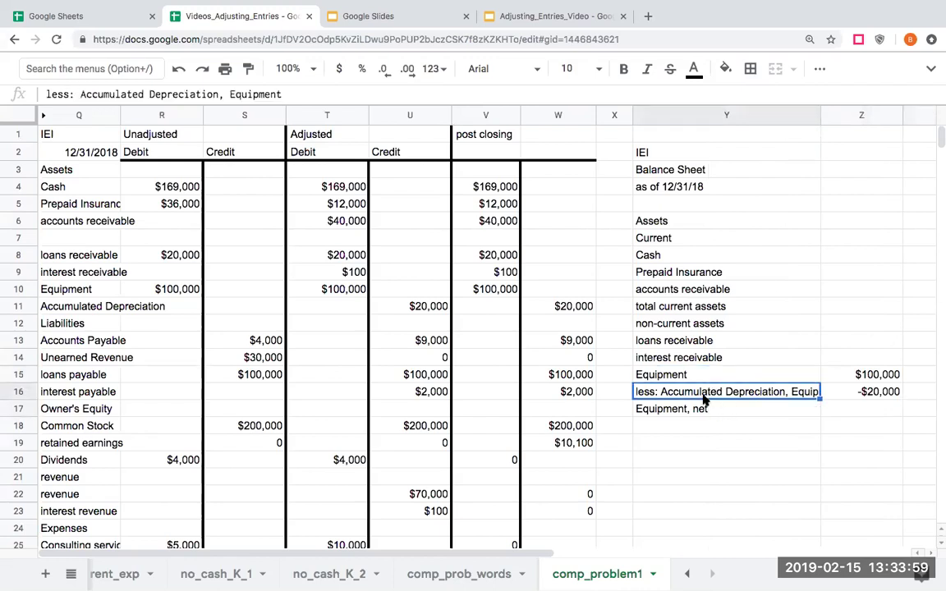
pyautogui.click(597, 71)
pyautogui.click(586, 154)
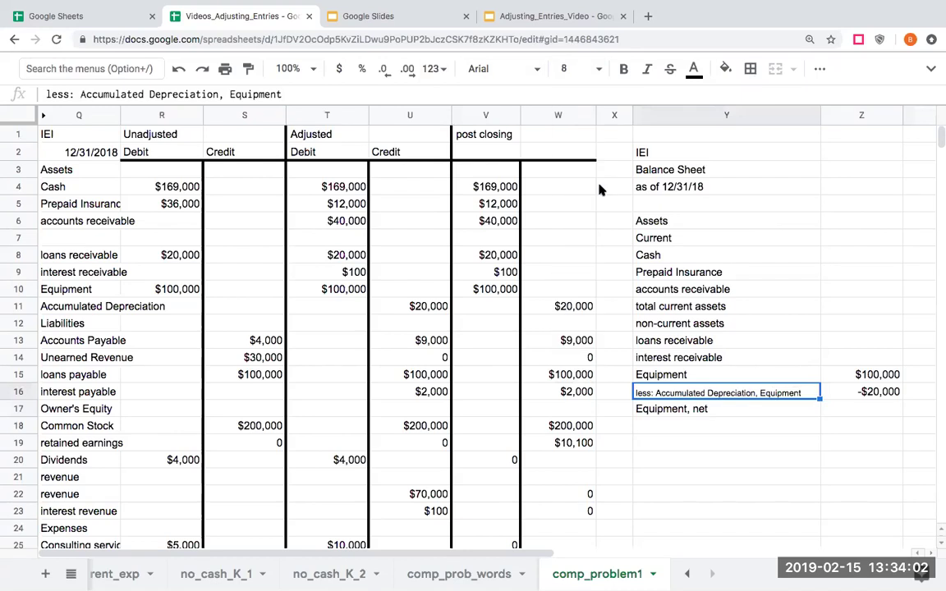
# Add a bottom border under the accumulated depreciation label and amount in Y16:Z16.
pyautogui.click(737, 371)
pyautogui.click(861, 392)
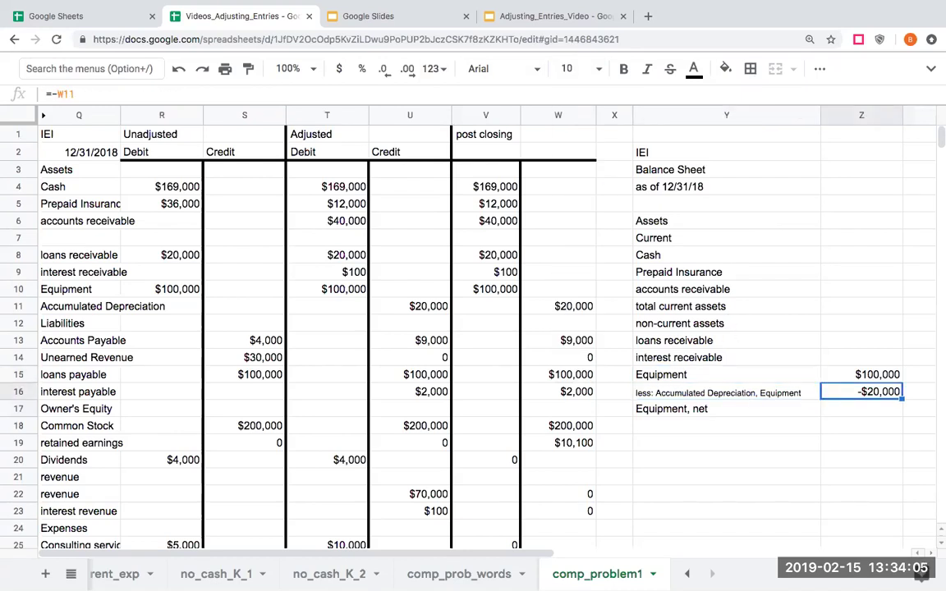
pyautogui.click(919, 408)
pyautogui.click(779, 408)
pyautogui.click(778, 392)
pyautogui.click(862, 392)
pyautogui.click(778, 392)
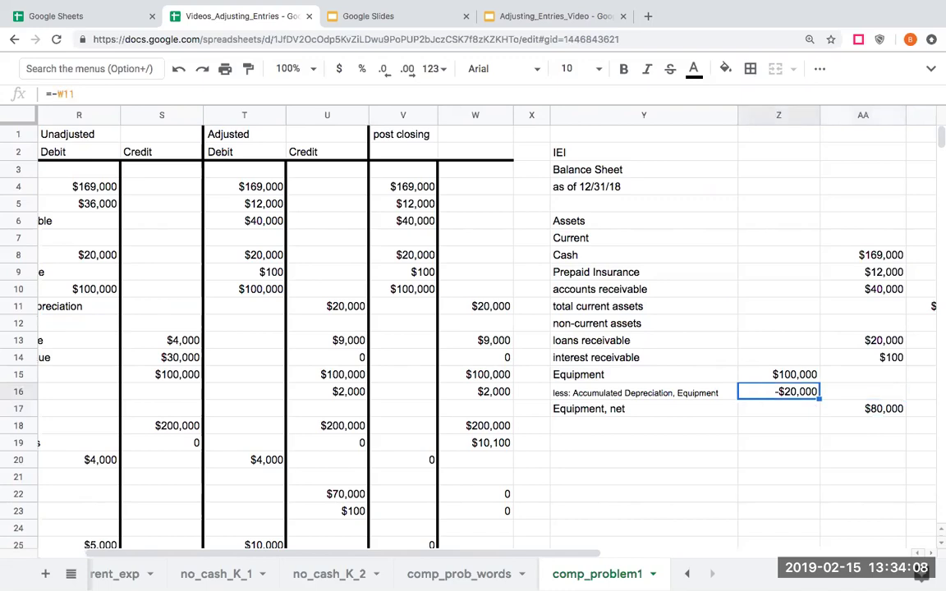
pyautogui.click(696, 393)
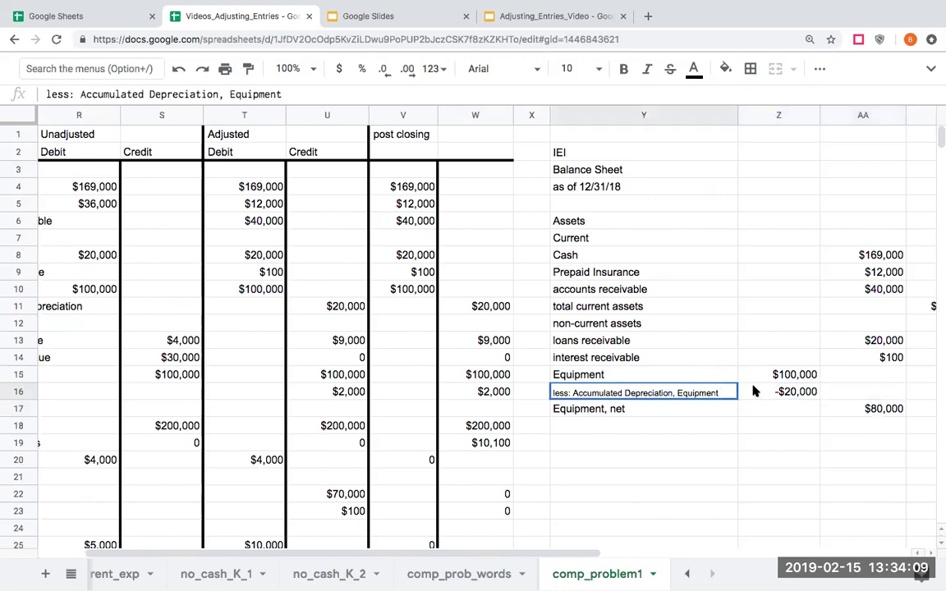
pyautogui.click(751, 70)
pyautogui.click(824, 123)
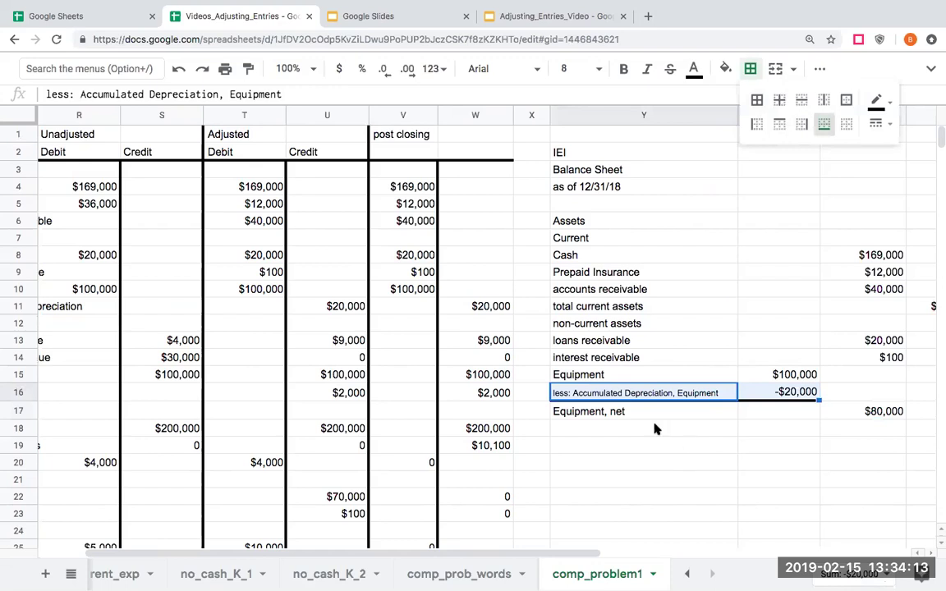
pyautogui.click(628, 416)
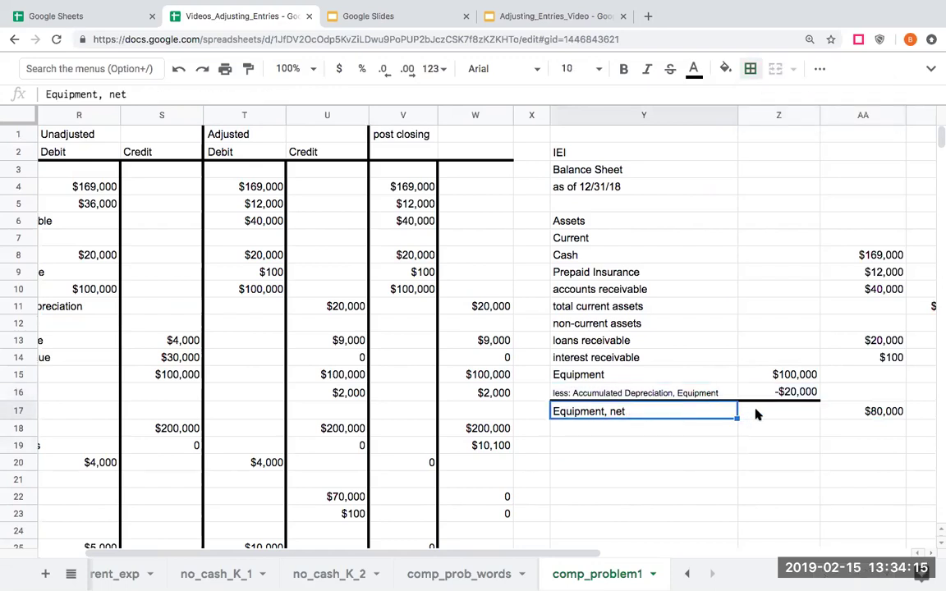
pyautogui.click(640, 397)
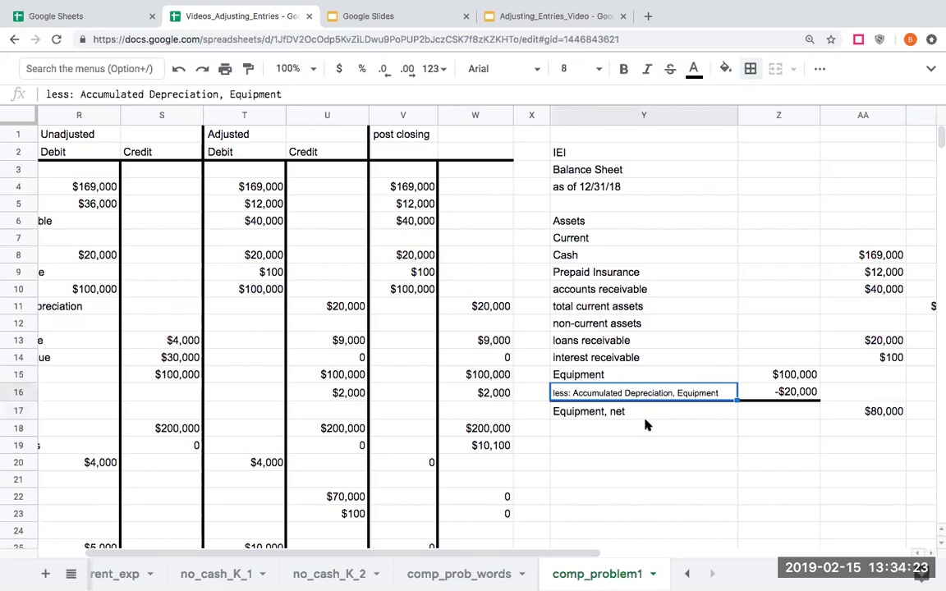
# Enter the label total non-current assets in Y18.
pyautogui.click(694, 428)
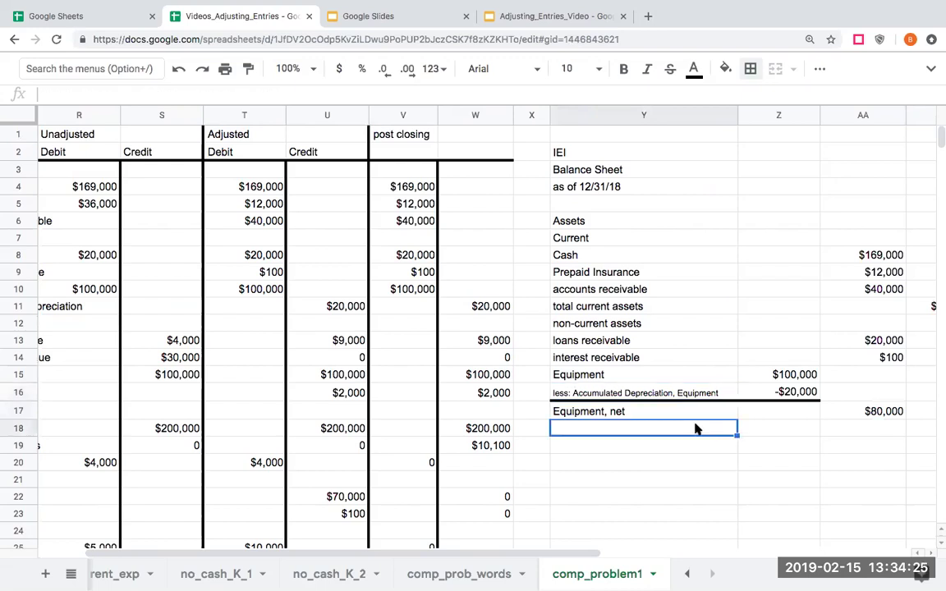
pyautogui.hscroll(2, 695, 428)
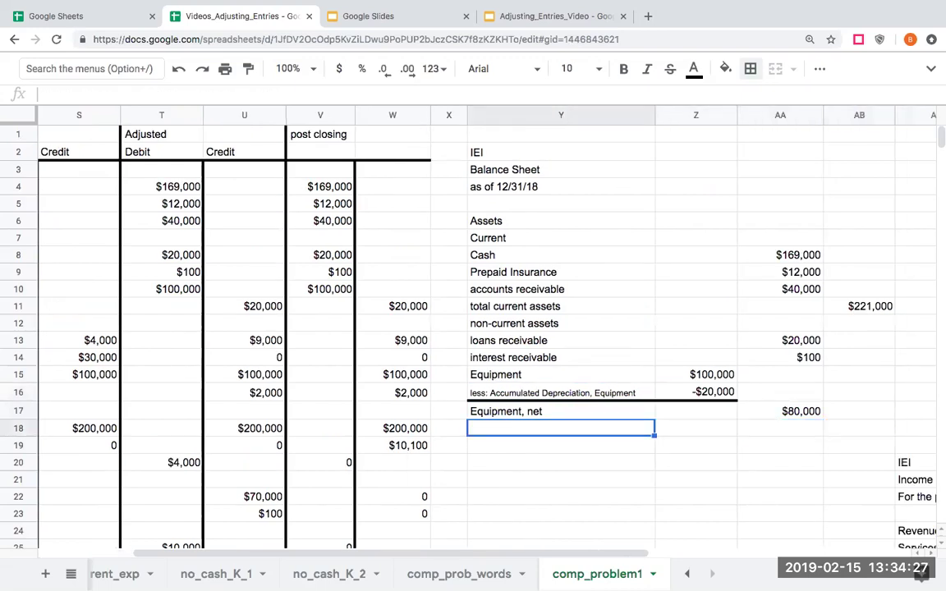
pyautogui.write('total non-cur')
pyautogui.press('BackSpace')
pyautogui.write('current assets')
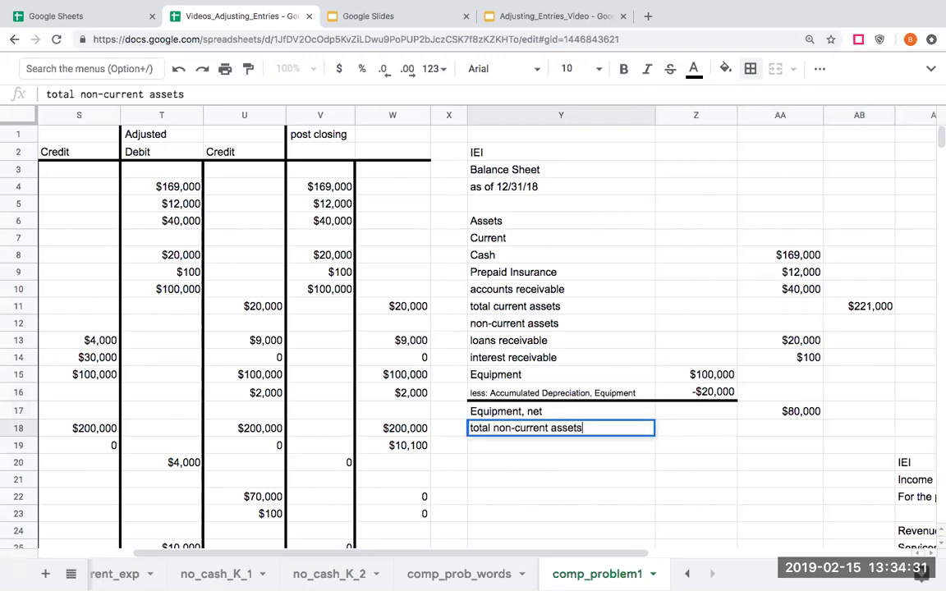
pyautogui.press('Return')
# Calculate total non-current assets in AB18 as AA13+AA14+AA17.
pyautogui.press('Up')
pyautogui.press('Right')
pyautogui.press('Right')
pyautogui.press('Right')
pyautogui.write('+')
pyautogui.press('Left')
pyautogui.press('Up')
pyautogui.press('Up')
pyautogui.press('Up')
pyautogui.press('Up')
pyautogui.press('Up')
pyautogui.write('+')
pyautogui.press('Left')
pyautogui.press('Up')
pyautogui.press('Up')
pyautogui.press('Up')
pyautogui.press('Up')
pyautogui.write('+')
pyautogui.press('Left')
pyautogui.press('Up')
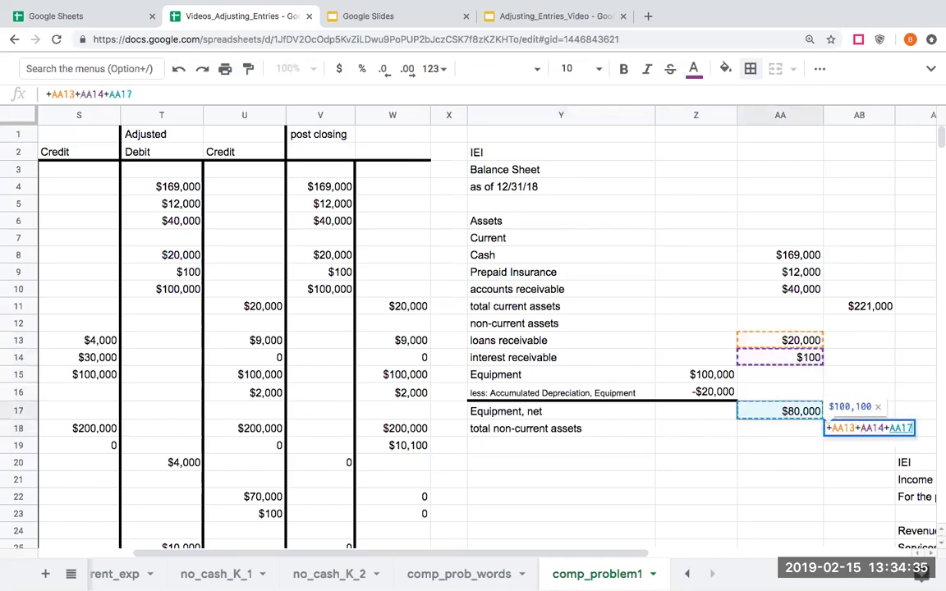
pyautogui.press('Return')
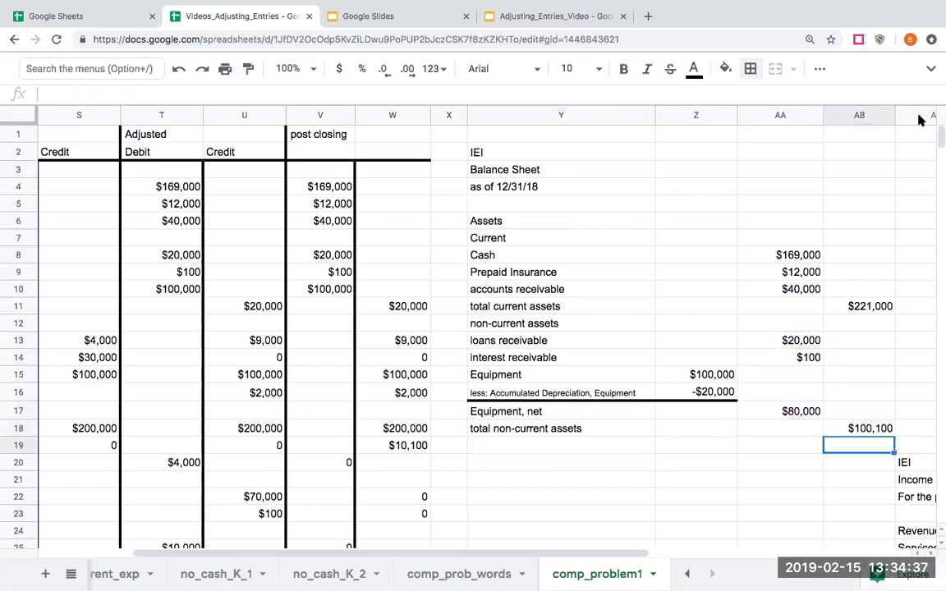
pyautogui.moveTo(919, 120); pyautogui.dragTo(846, 123)
pyautogui.rightClick(877, 164)
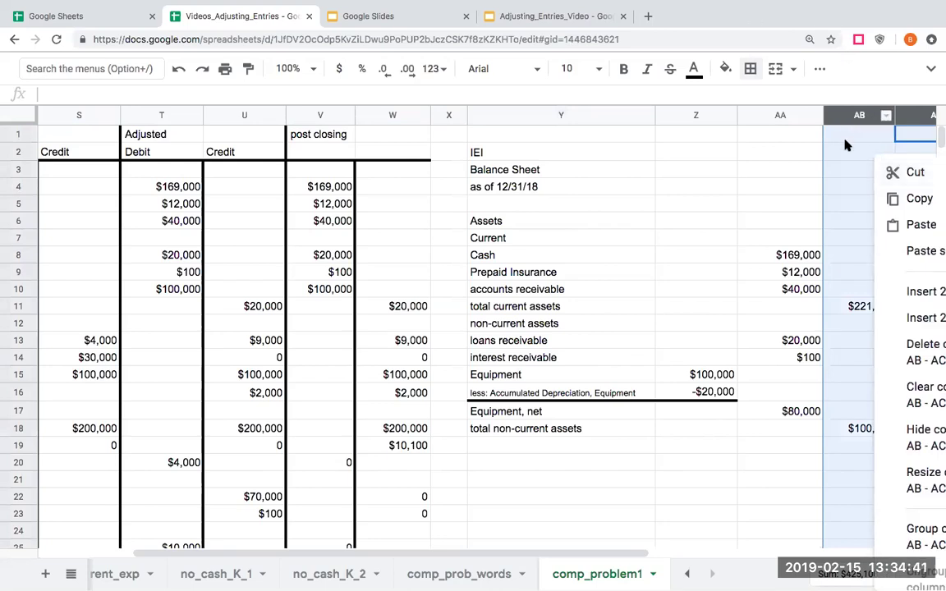
pyautogui.click(846, 139)
pyautogui.click(912, 115)
pyautogui.rightClick(912, 115)
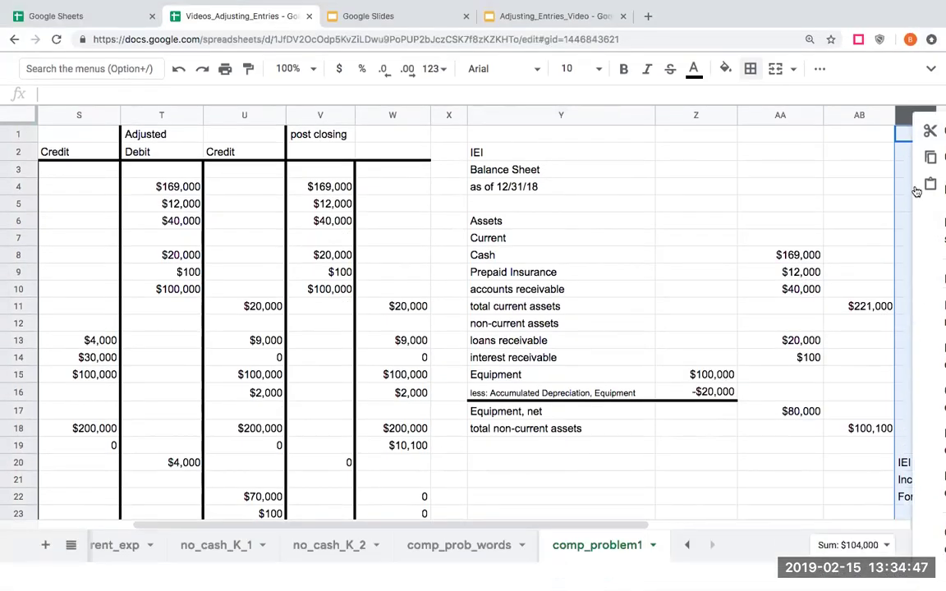
pyautogui.click(860, 188)
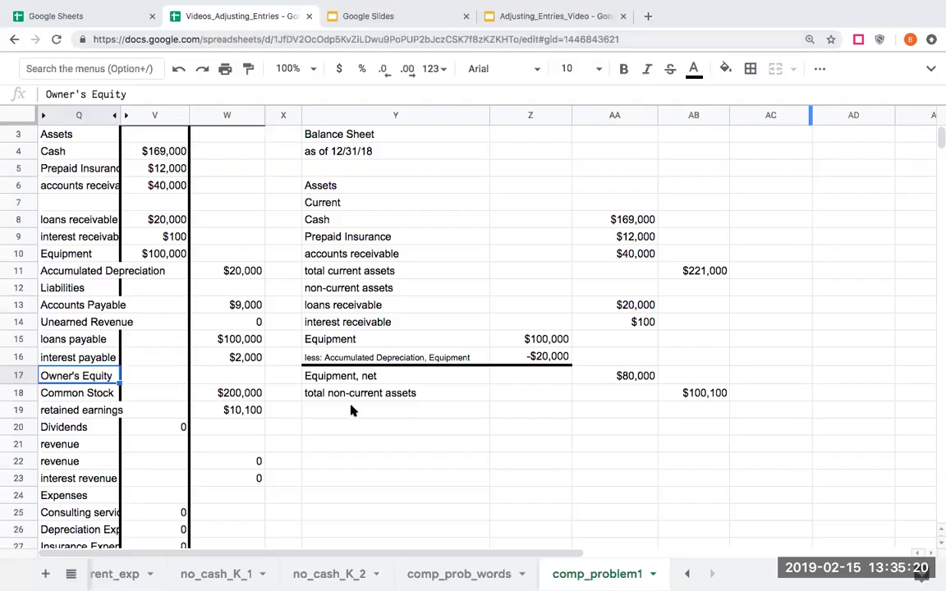
# Enter the label total assets in Y19.
pyautogui.click(351, 410)
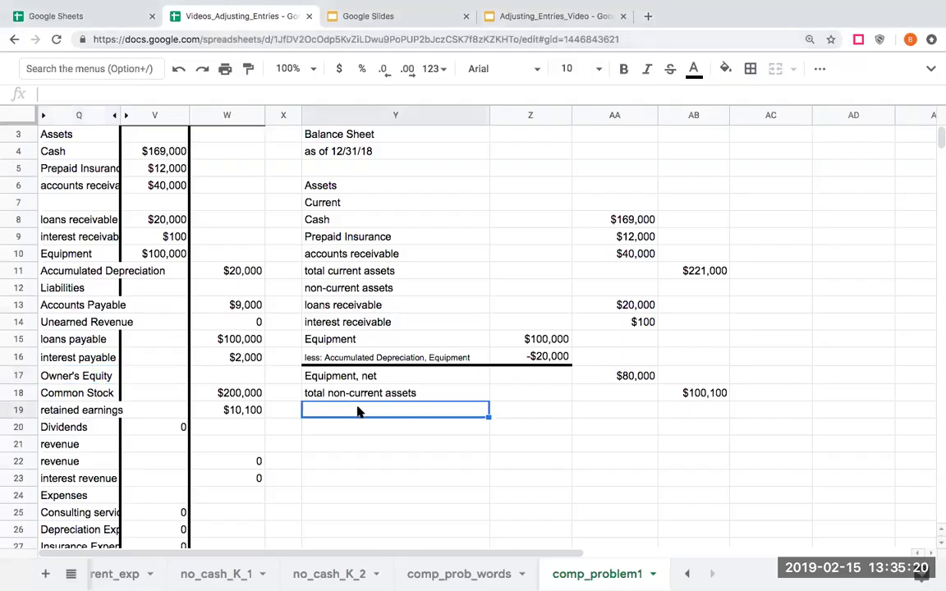
pyautogui.write('total assets')
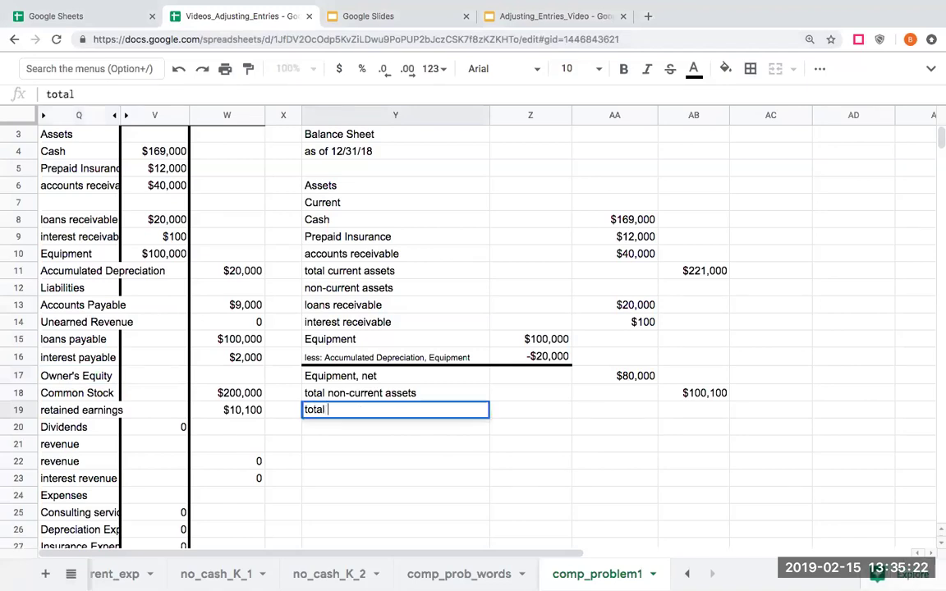
pyautogui.press('Return')
# Calculate total assets in AC19 by adding total current assets in AB11 and total non-current assets in AB18.
pyautogui.press('Up')
pyautogui.press('Right')
pyautogui.press('Right')
pyautogui.press('Right')
pyautogui.press('Right')
pyautogui.write('+')
pyautogui.press('Left')
pyautogui.press('Up')
pyautogui.press('Up')
pyautogui.press('Up')
pyautogui.press('Up')
pyautogui.press('Up')
pyautogui.press('Up')
pyautogui.press('Up')
pyautogui.press('Up')
pyautogui.write('+')
pyautogui.press('Left')
pyautogui.press('Up')
pyautogui.press('Return')
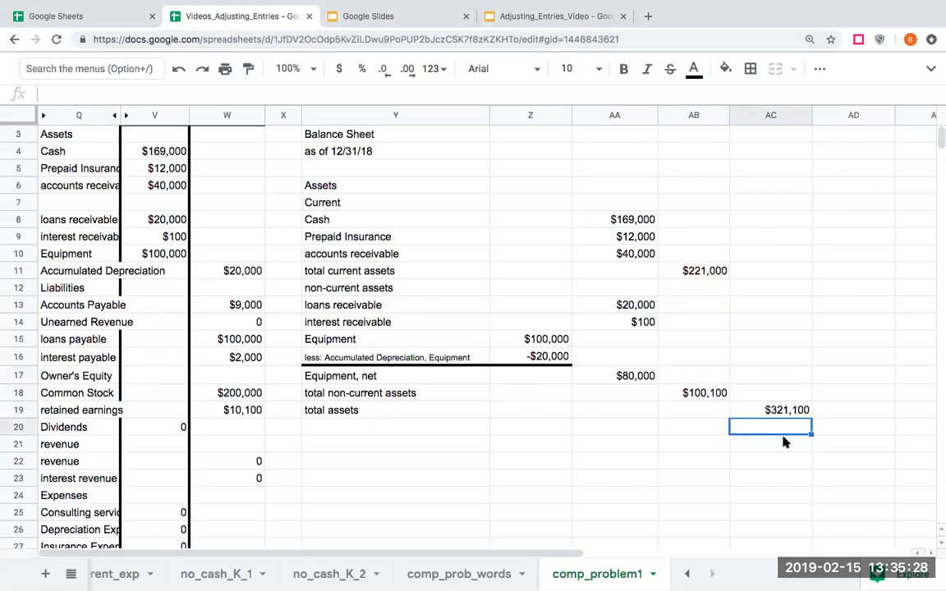
# Add bottom borders under the accounts receivable amount in AA10 and the net equipment amount in AA17.
pyautogui.click(634, 256)
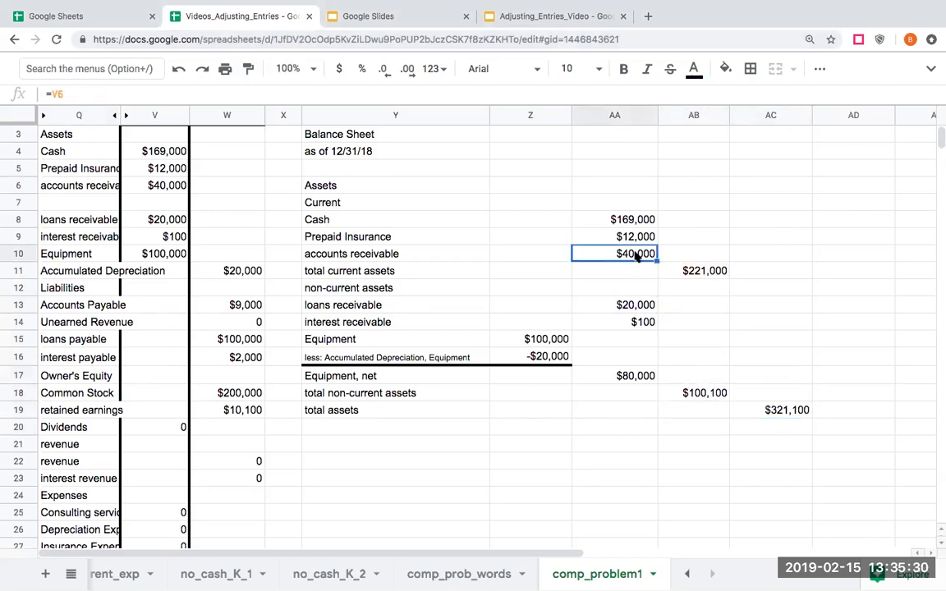
pyautogui.click(752, 71)
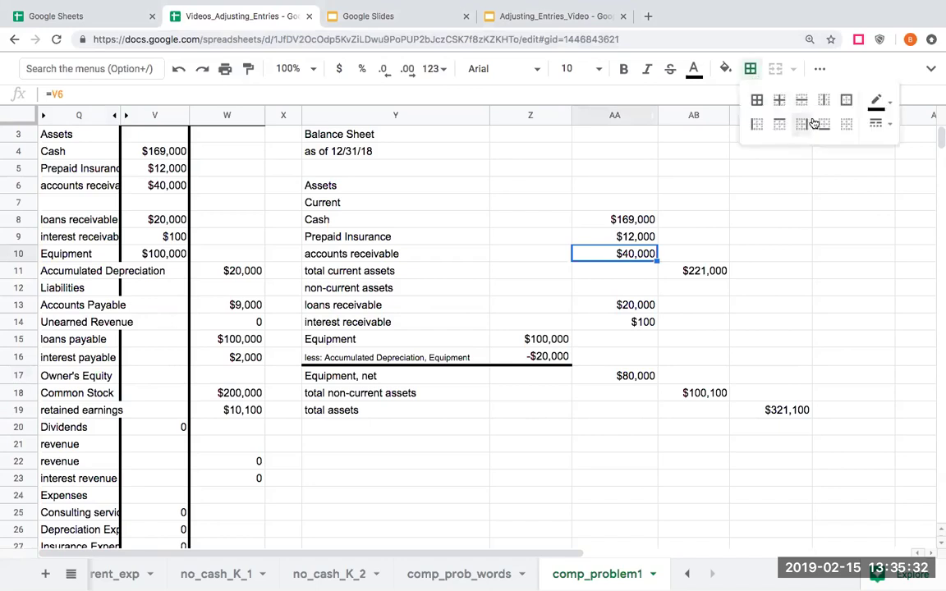
pyautogui.click(824, 124)
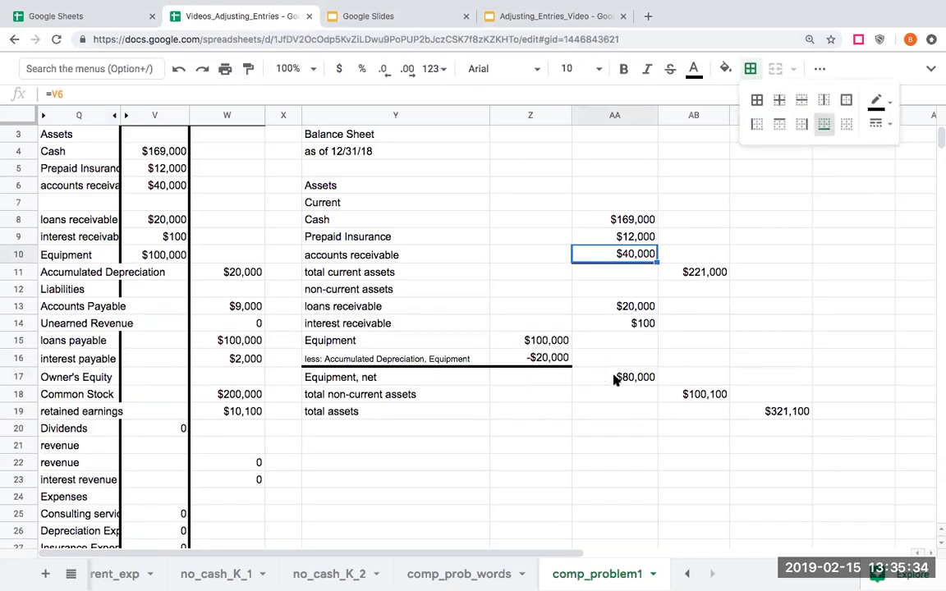
pyautogui.click(616, 379)
pyautogui.click(752, 70)
pyautogui.click(824, 123)
# Enter the headings Liabilities in Y21 and Current in Y22.
pyautogui.click(417, 419)
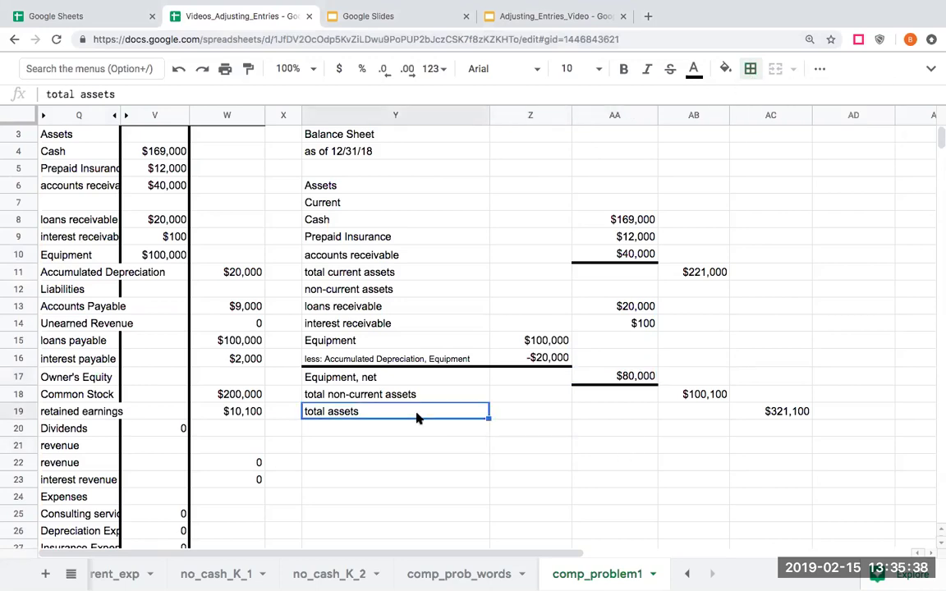
pyautogui.press('Down')
pyautogui.press('Left')
pyautogui.press('Left')
pyautogui.press('Left')
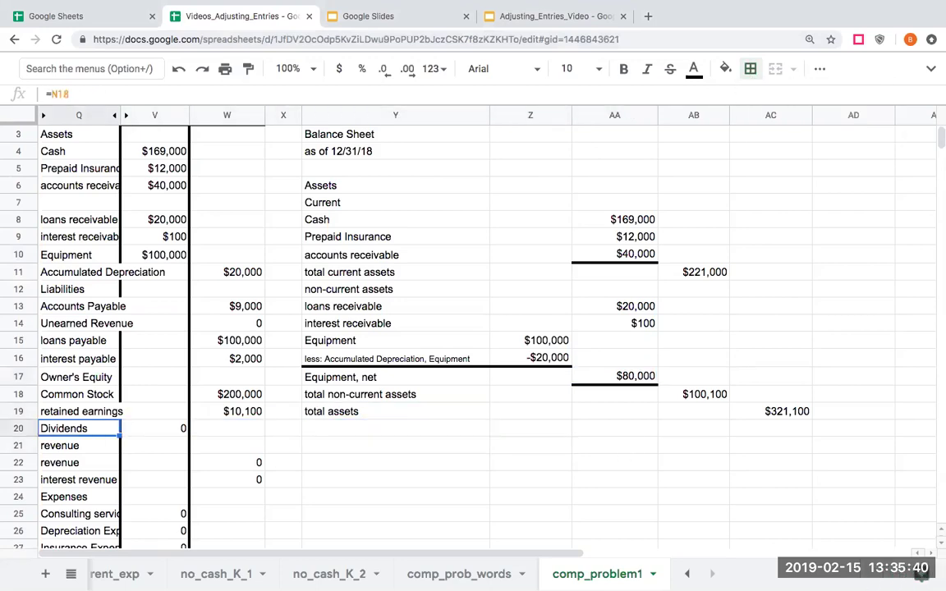
pyautogui.press('Down')
pyautogui.press('Right')
pyautogui.press('Right')
pyautogui.press('Right')
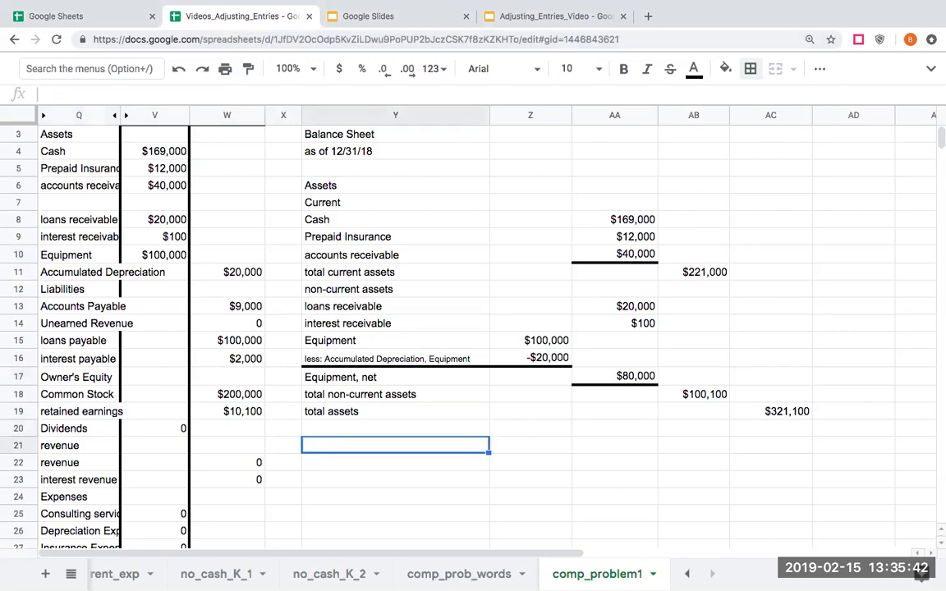
pyautogui.write('Liabili')
pyautogui.press('BackSpace')
pyautogui.press('BackSpace')
pyautogui.press('BackSpace')
pyautogui.press('BackSpace')
pyautogui.press('BackSpace')
pyautogui.write('iabliiti')
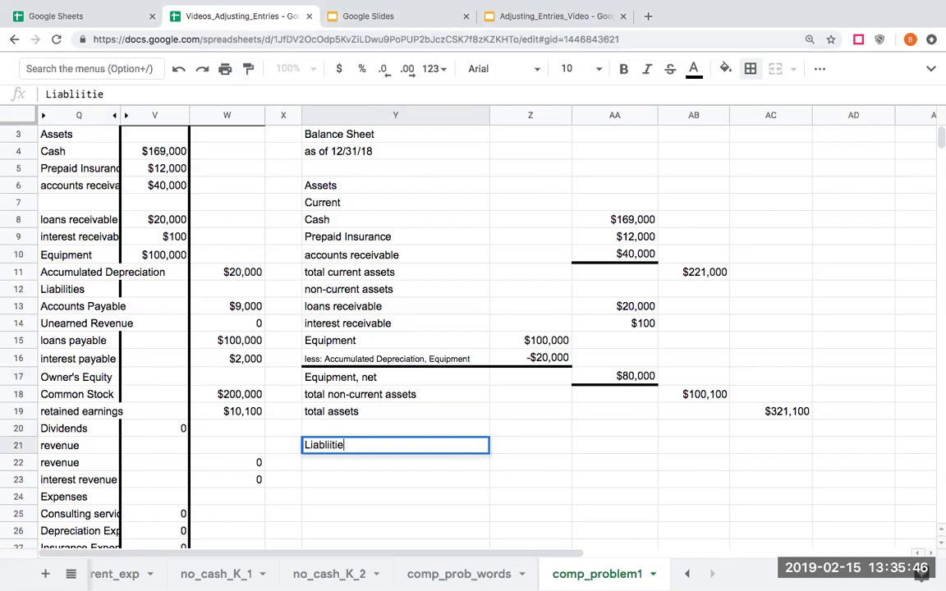
pyautogui.write('ilities')
pyautogui.press('Return')
pyautogui.write('Current')
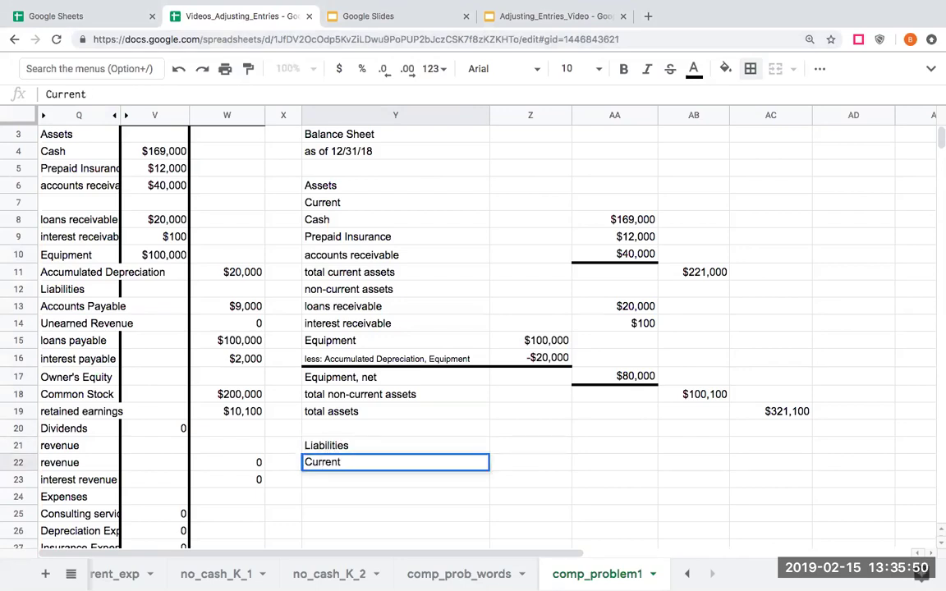
pyautogui.press('Return')
# Link Y23 to the Accounts Payable account name in Q13.
pyautogui.write('+')
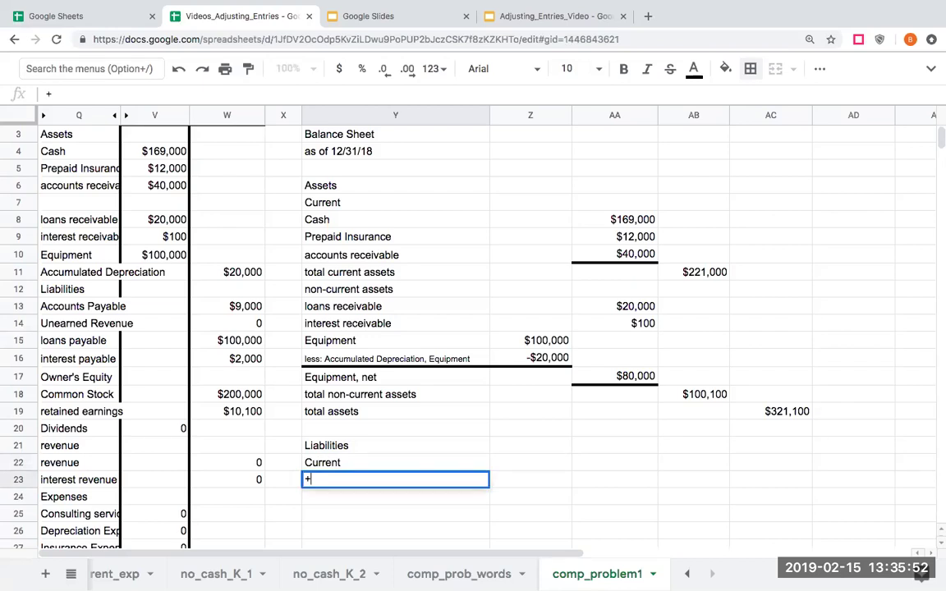
pyautogui.press('Up')
pyautogui.press('Left')
pyautogui.press('Left')
pyautogui.press('Left')
pyautogui.press('Left')
pyautogui.press('Up')
pyautogui.press('Up')
pyautogui.press('Up')
pyautogui.press('Up')
pyautogui.press('Up')
pyautogui.press('Up')
pyautogui.press('Up')
pyautogui.press('Up')
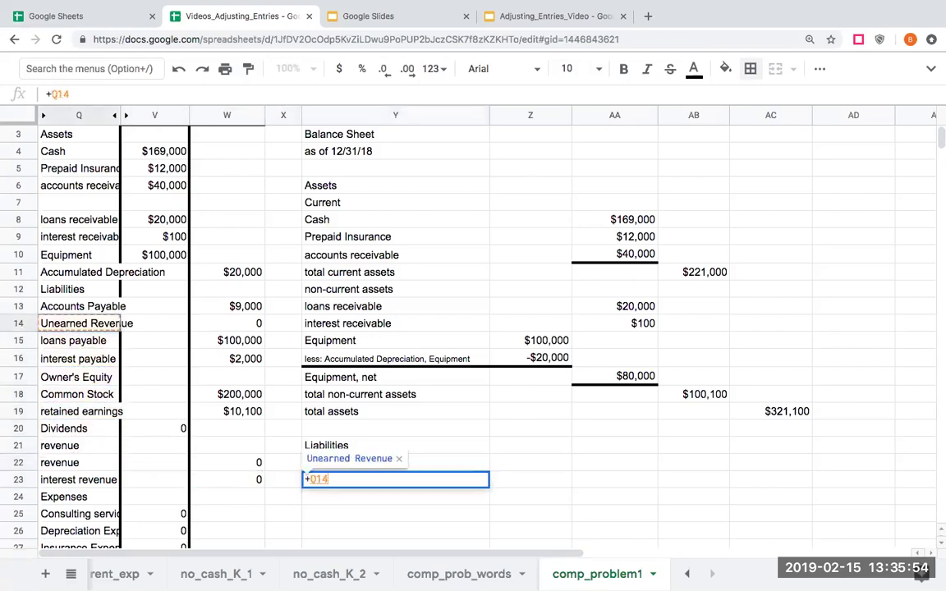
pyautogui.press('Up')
pyautogui.press('Return')
# Link Y24 and Y25 to the loans payable and interest payable account names in Q15 and Q16.
pyautogui.write('+')
pyautogui.click(79, 345)
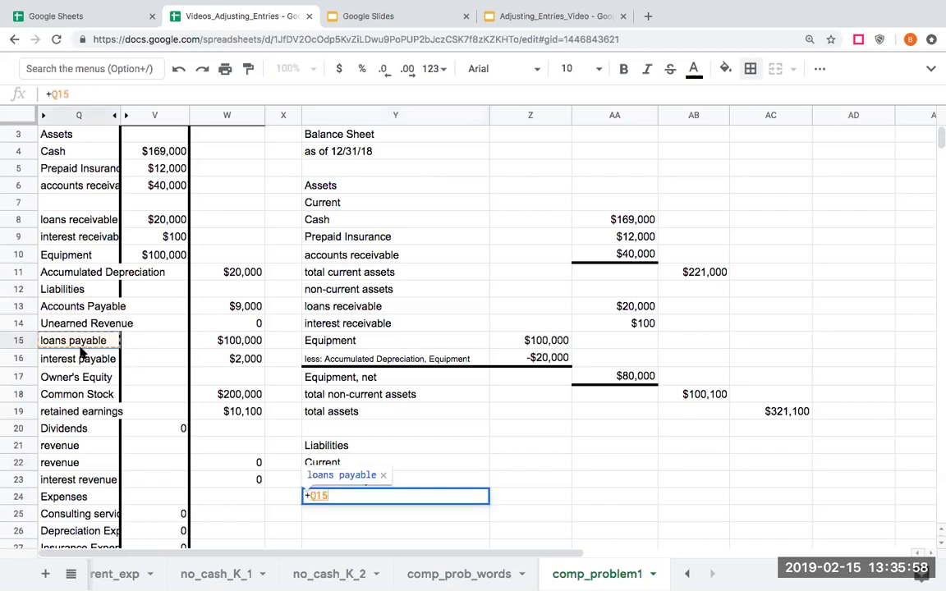
pyautogui.press('Return')
pyautogui.write('+')
pyautogui.click(79, 358)
pyautogui.press('Return')
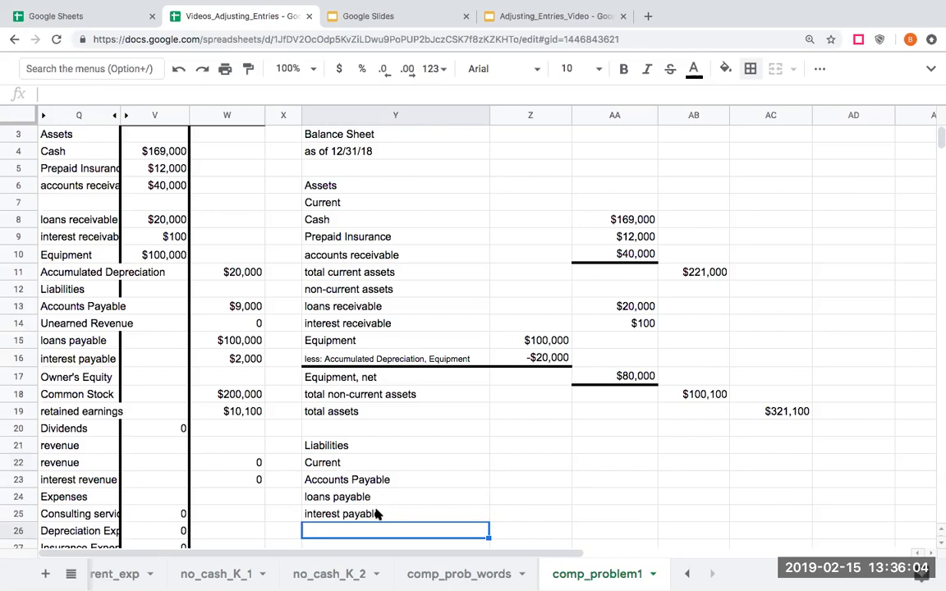
# Enter the label "total current liabilities" in Y26, correcting its spelling.
pyautogui.write('total curre')
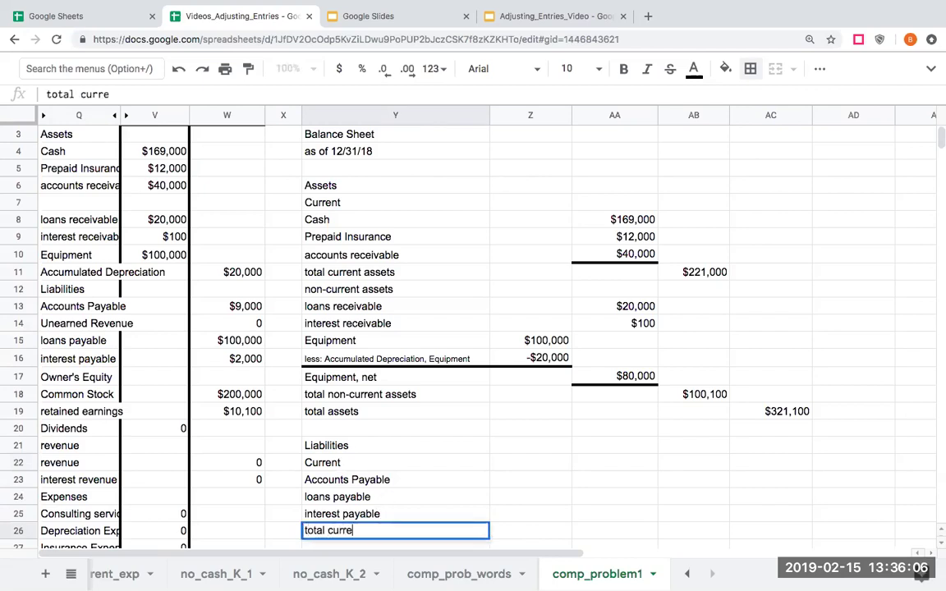
pyautogui.write('nt liabliiteis')
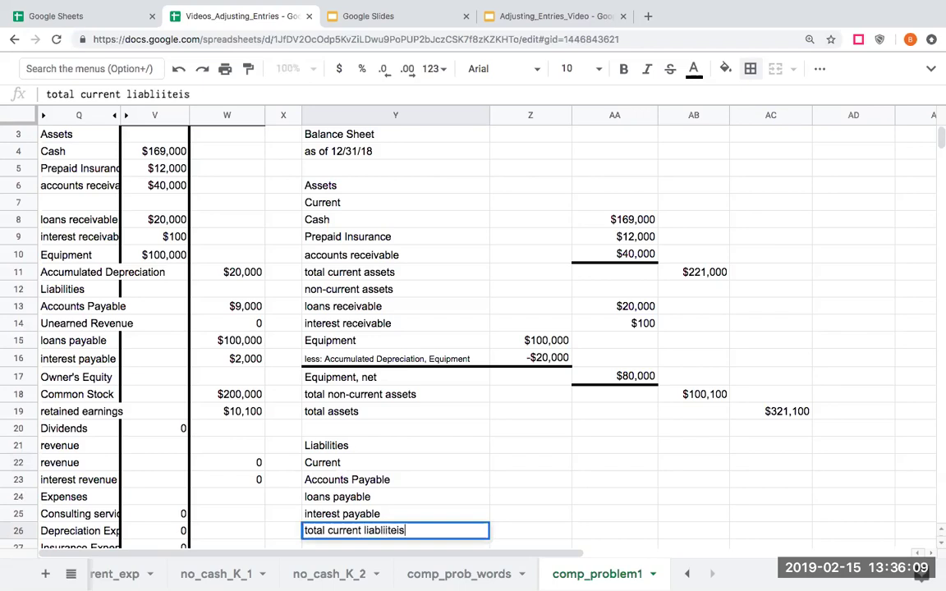
pyautogui.press('Return')
pyautogui.click(395, 513)
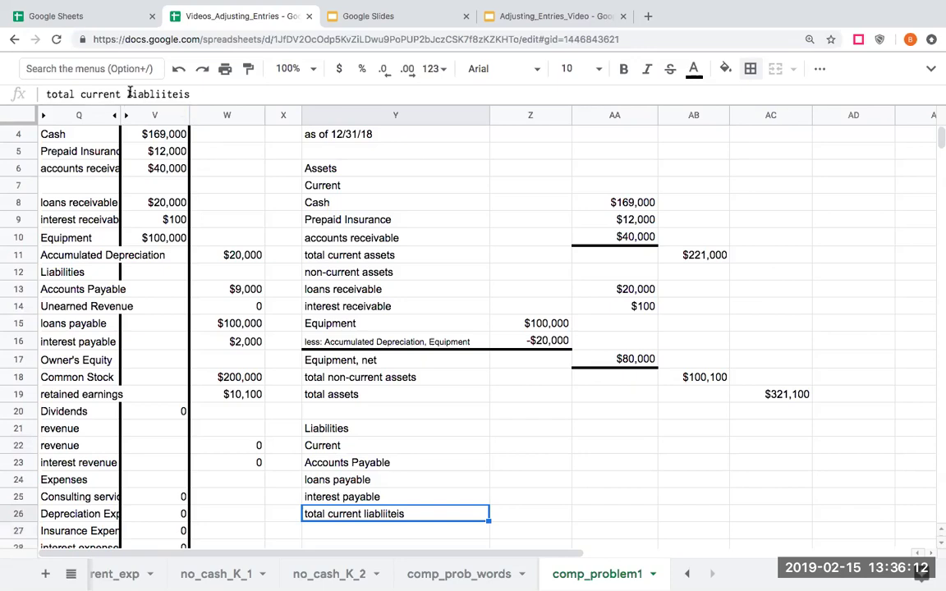
pyautogui.doubleClick(178, 94)
pyautogui.write('liabilities')
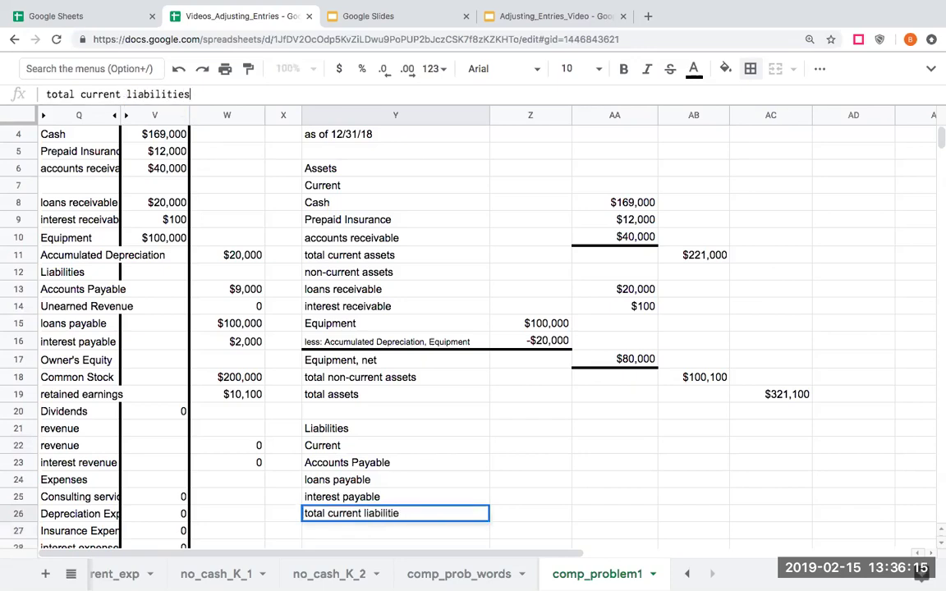
pyautogui.press('Return')
# Link AA23 to the Accounts Payable balance in W13.
pyautogui.click(531, 497)
pyautogui.click(530, 445)
pyautogui.click(530, 463)
pyautogui.click(614, 445)
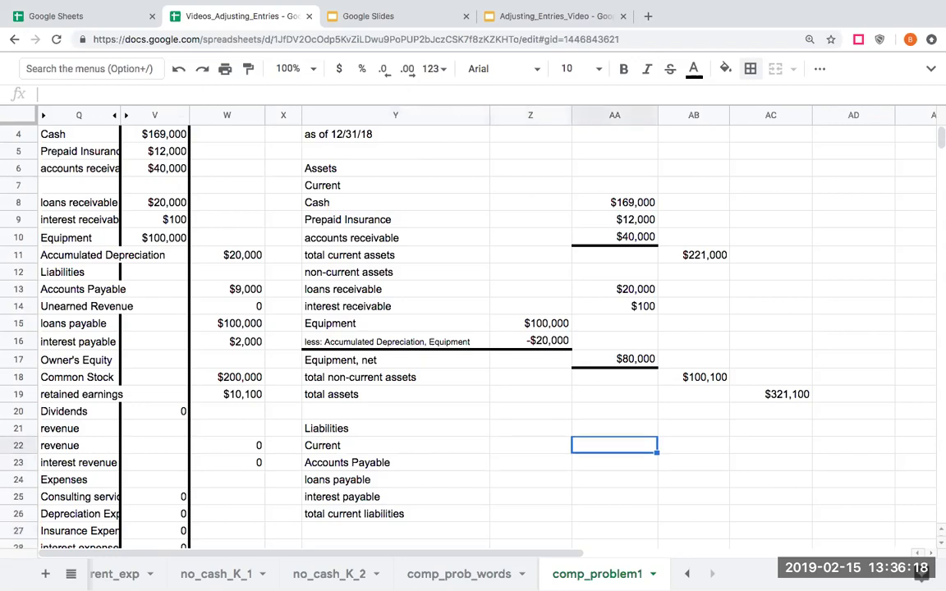
pyautogui.click(614, 462)
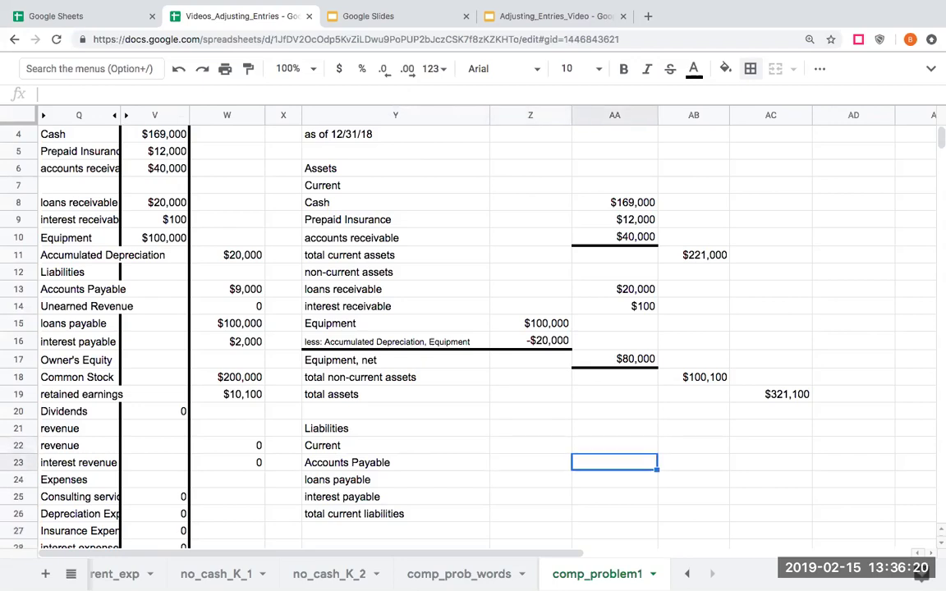
pyautogui.write('+')
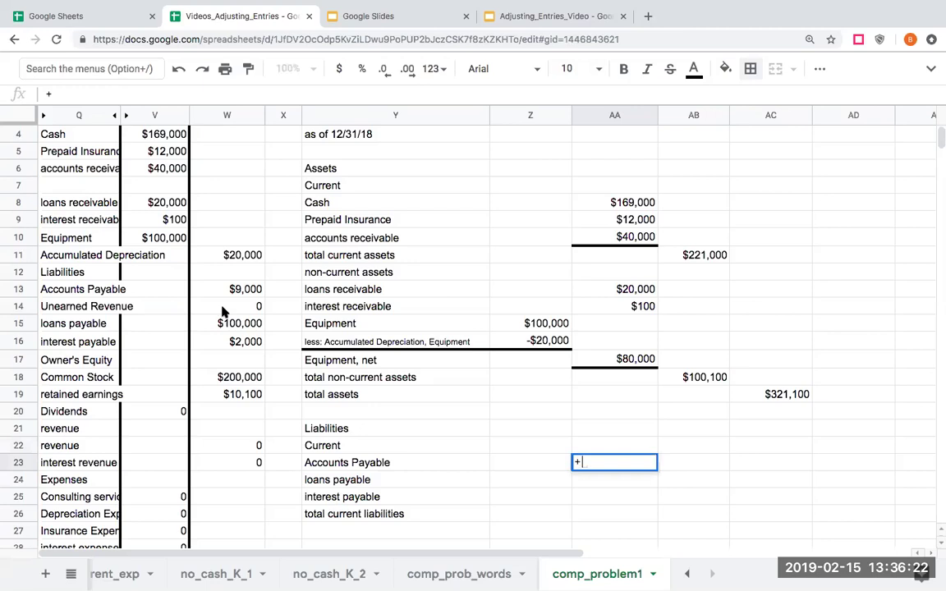
pyautogui.click(246, 289)
pyautogui.press('Return')
# Link AA24 and AA25 to the loans payable and interest payable balances in W15 and W16.
pyautogui.write('+')
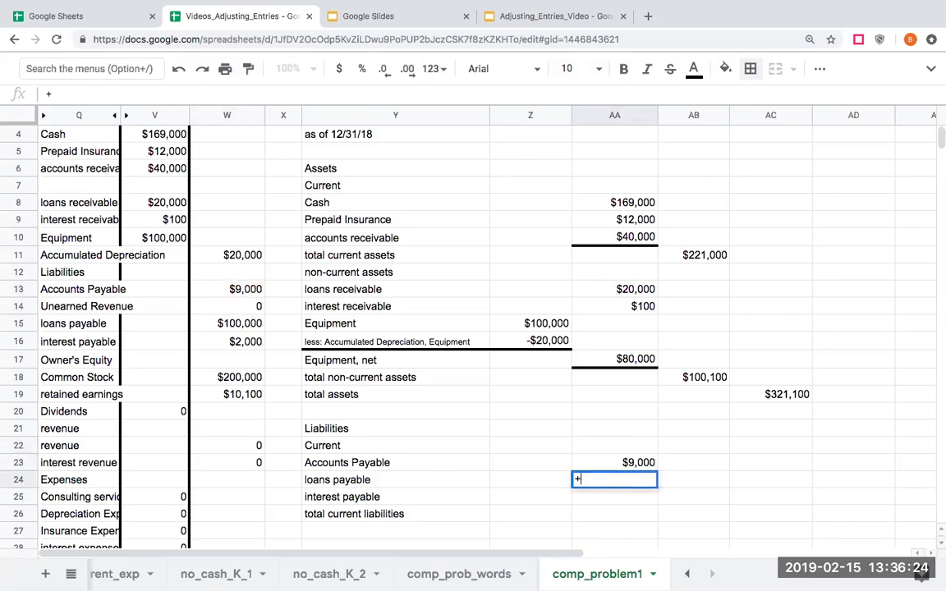
pyautogui.click(237, 322)
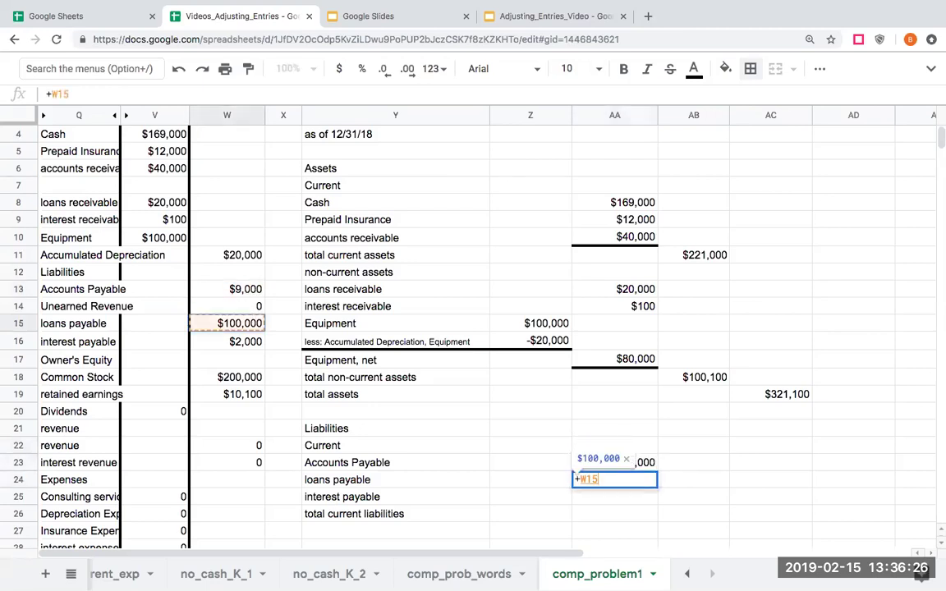
pyautogui.press('Return')
pyautogui.write('+')
pyautogui.click(234, 341)
pyautogui.press('Return')
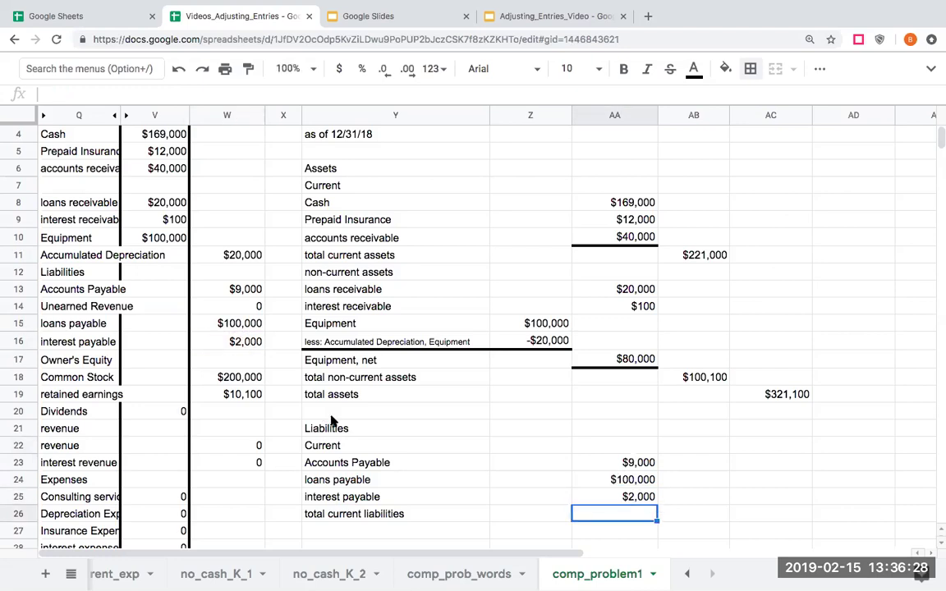
# Add a bottom border under the interest payable amount in AA25.
pyautogui.click(642, 500)
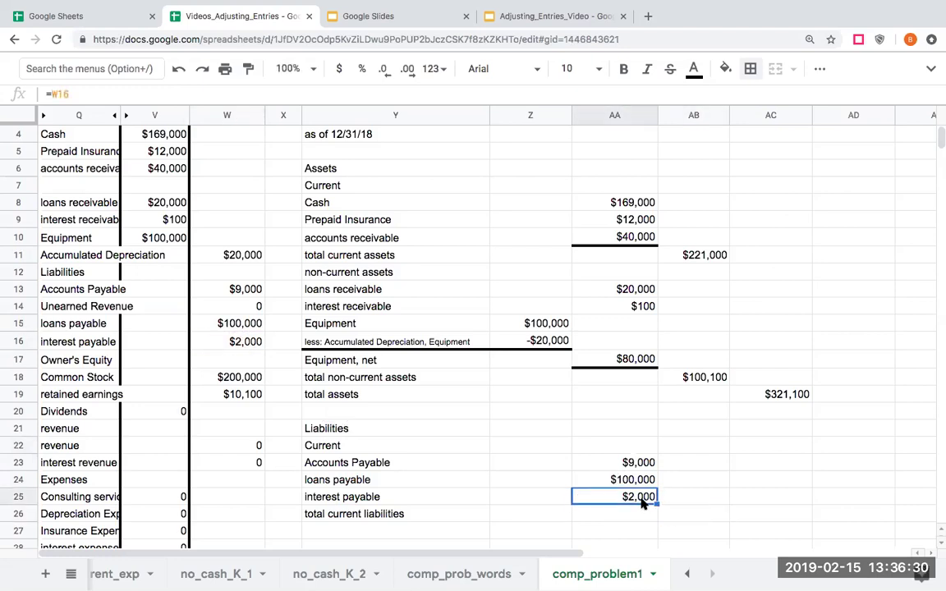
pyautogui.click(750, 68)
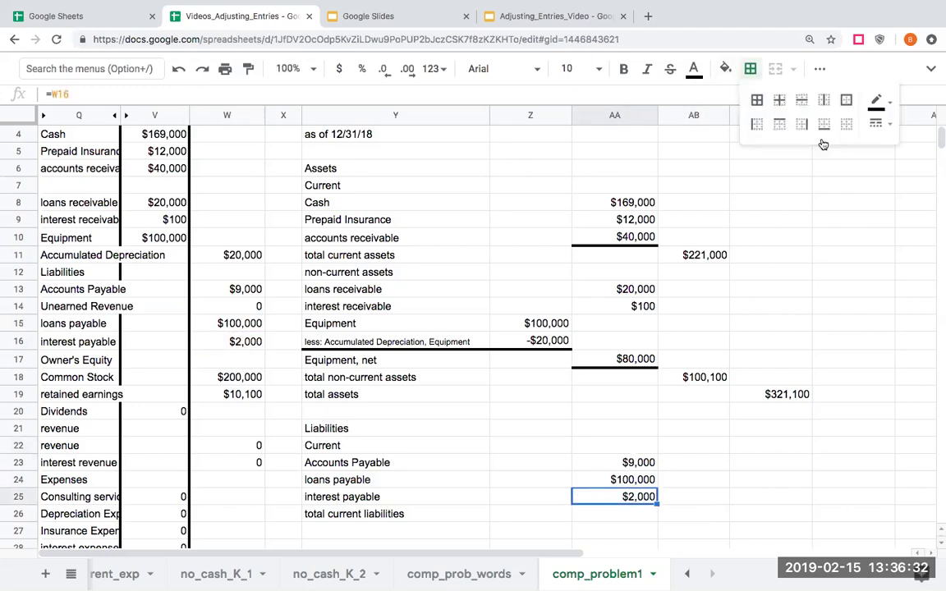
pyautogui.click(824, 124)
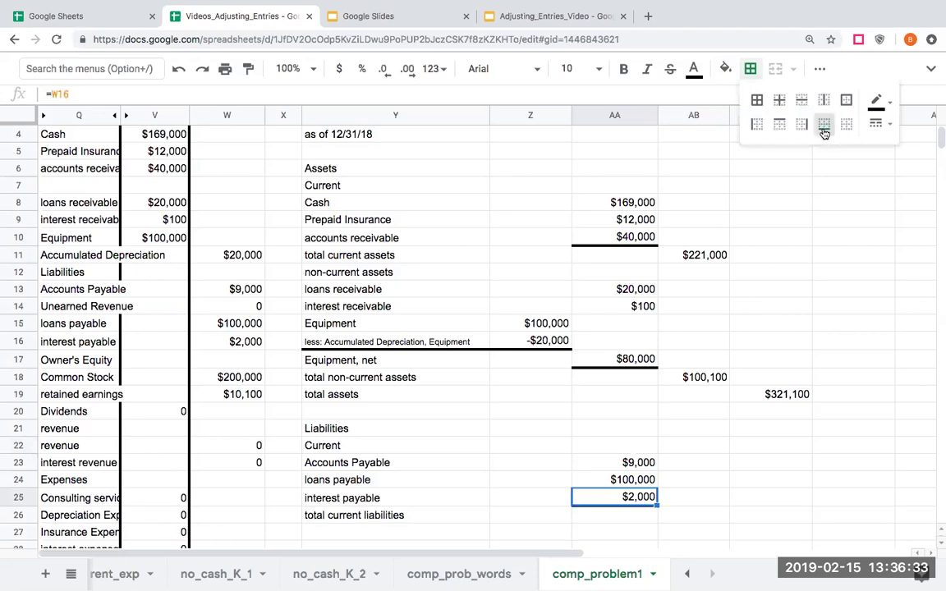
# Calculate total current liabilities in AB26 by adding AA23, AA24 and AA25.
pyautogui.click(710, 516)
pyautogui.write('+')
pyautogui.press('Left')
pyautogui.press('Up')
pyautogui.press('Up')
pyautogui.press('Up')
pyautogui.write('+')
pyautogui.press('Left')
pyautogui.press('Up')
pyautogui.press('Up')
pyautogui.write('+')
pyautogui.press('Left')
pyautogui.press('Up')
pyautogui.press('Return')
# Enter the label "total liabilities" in Y27.
pyautogui.press('Left')
pyautogui.press('Left')
pyautogui.press('Left')
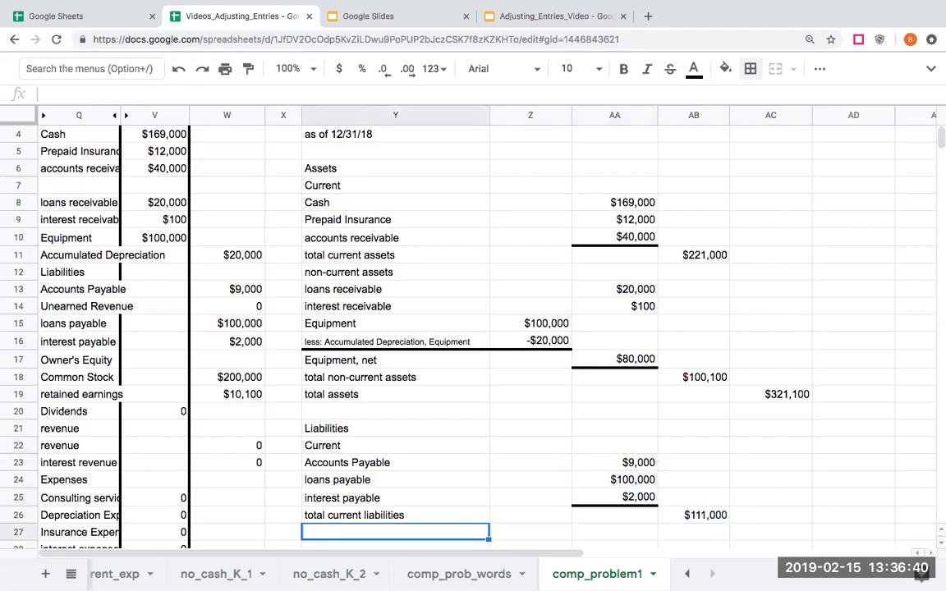
pyautogui.write('total liabilities')
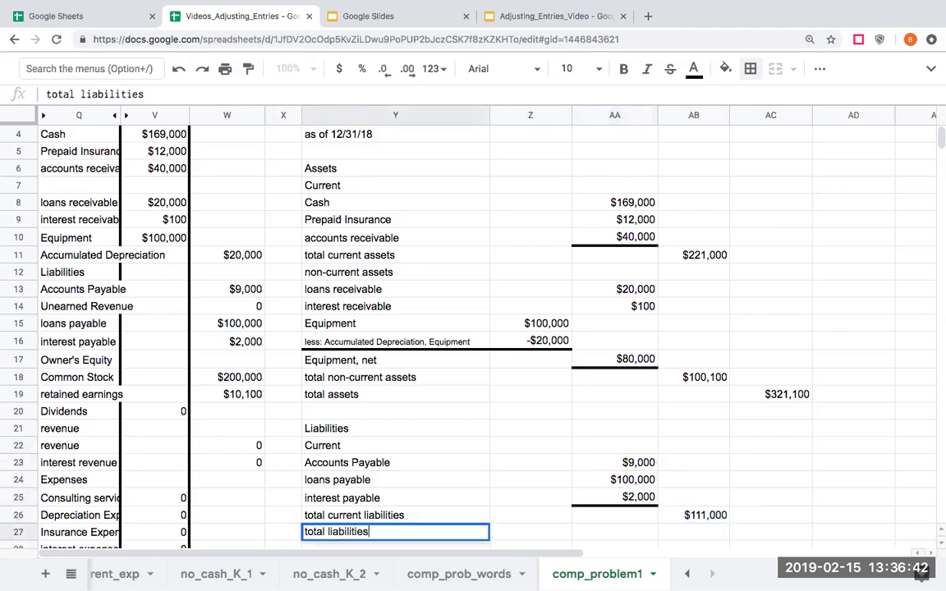
pyautogui.press('Return')
# Link the total liabilities amount in AC27 to total current liabilities in AB26.
pyautogui.press('Up')
pyautogui.press('Right')
pyautogui.press('Right')
pyautogui.press('Right')
pyautogui.press('Right')
pyautogui.write('+')
pyautogui.press('Left')
pyautogui.press('Up')
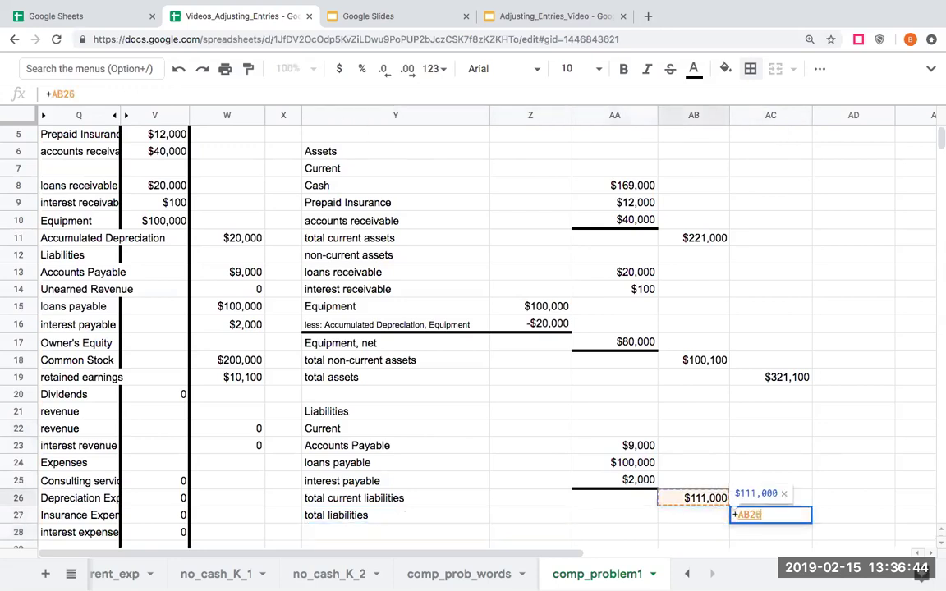
pyautogui.press('Return')
# Enter the heading "Owner's equity" in Y28.
pyautogui.press('Left')
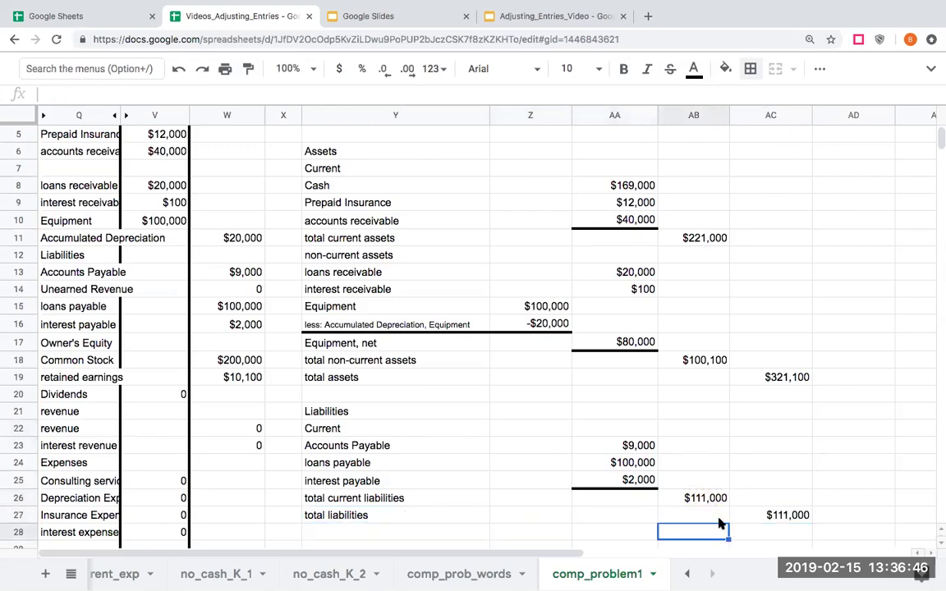
pyautogui.scroll(-2, 624, 476)
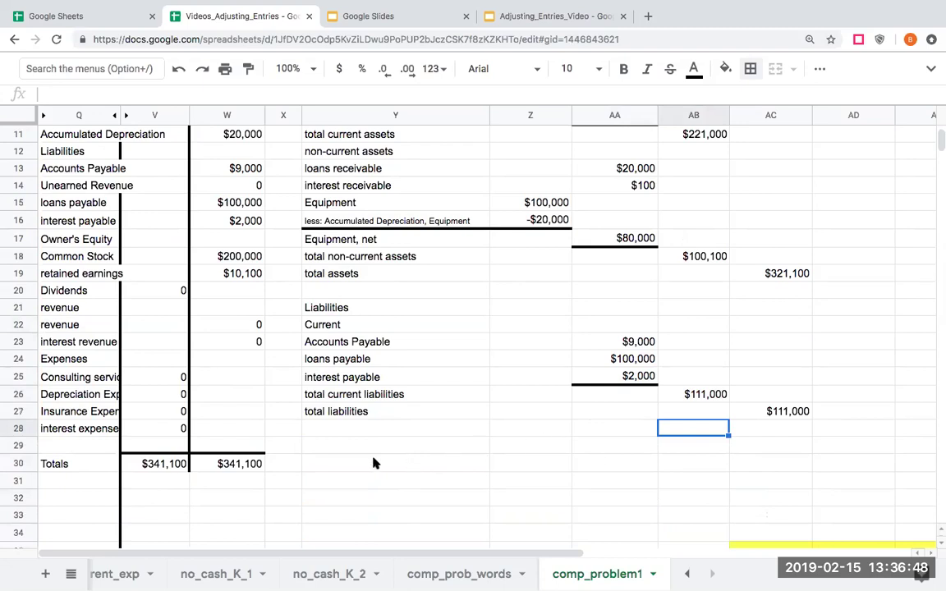
pyautogui.click(334, 434)
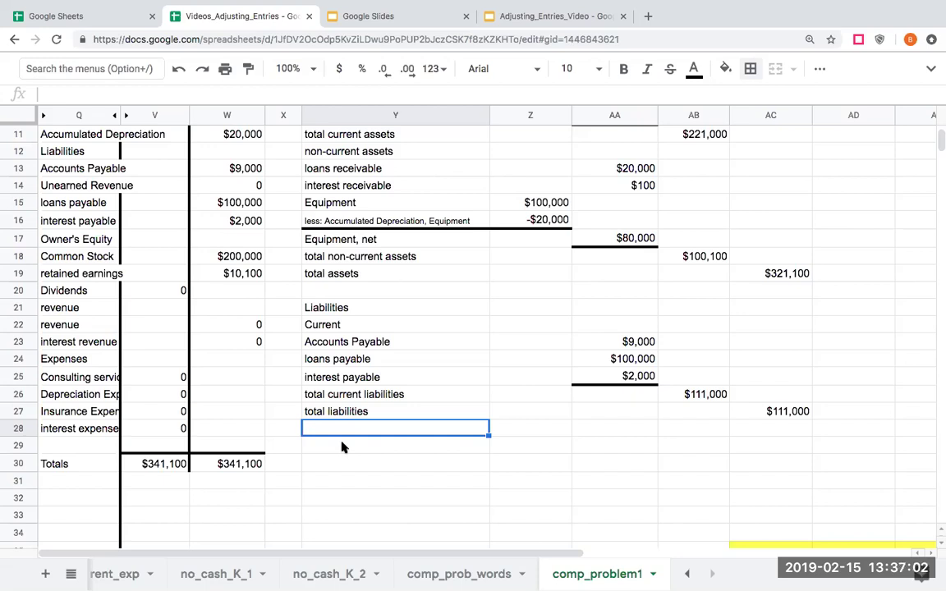
pyautogui.write('O')
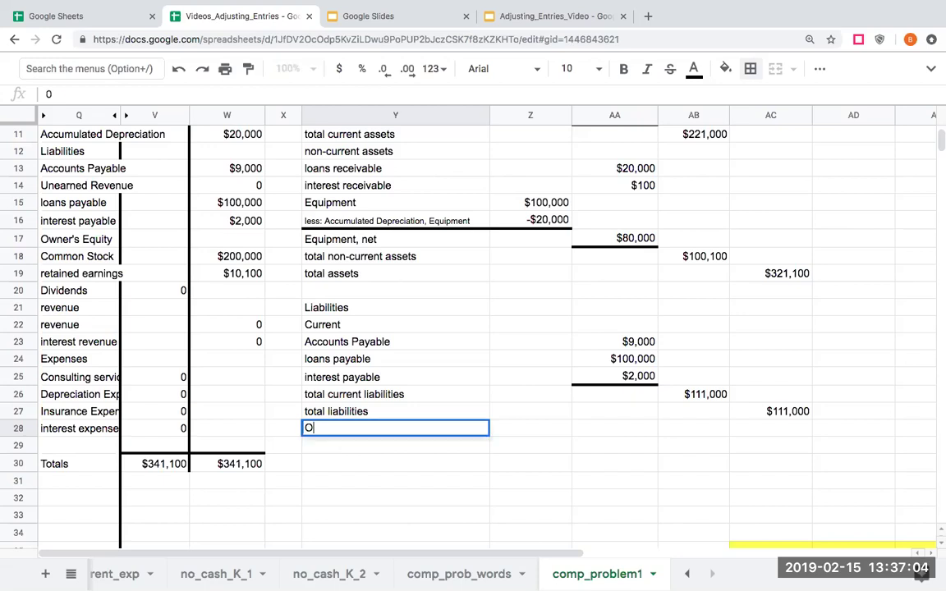
pyautogui.write("wn'erer's equity")
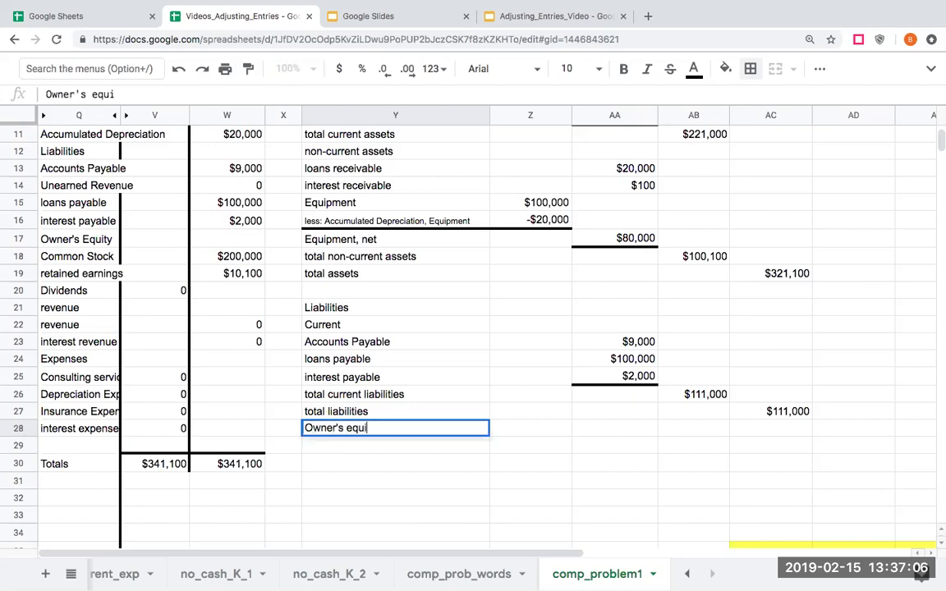
pyautogui.press('Return')
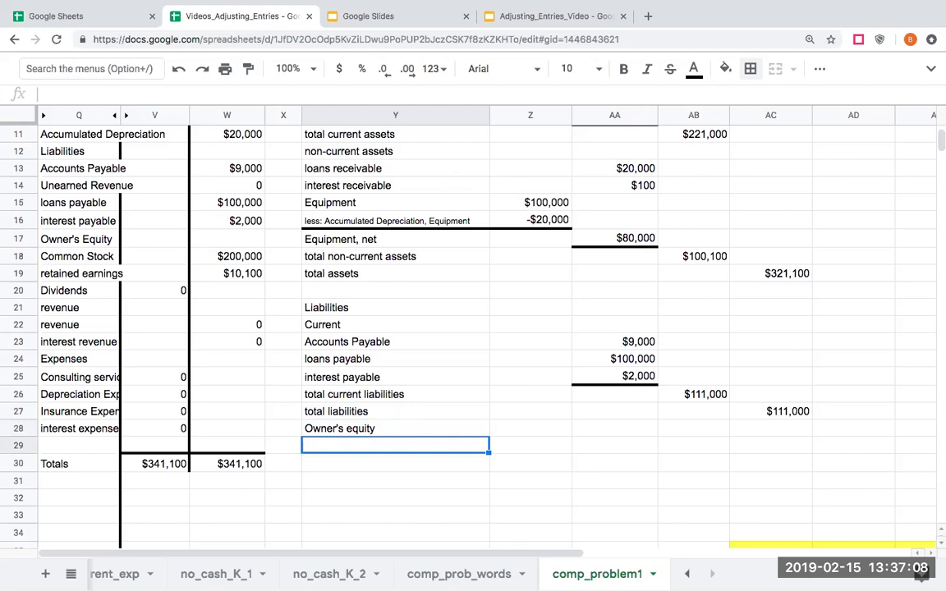
# Link Y29 and Y30 to the Common Stock and retained earnings account names in Q18 and Q19.
pyautogui.write('+')
pyautogui.click(77, 254)
pyautogui.press('Return')
pyautogui.write('+')
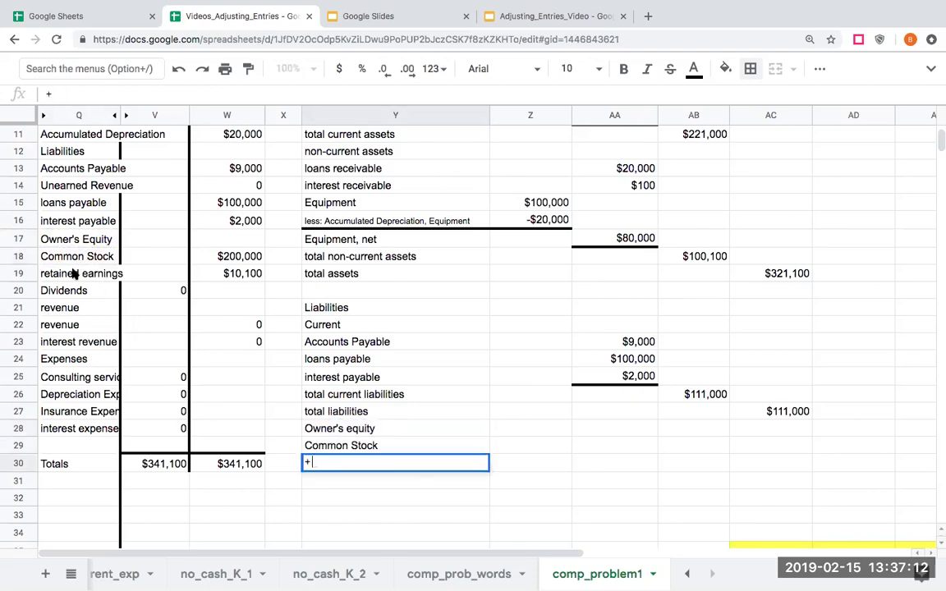
pyautogui.click(75, 274)
pyautogui.press('Return')
# Link AA29 and AA30 to the Common Stock and retained earnings balances in W18 and W19.
pyautogui.click(591, 446)
pyautogui.write('+')
pyautogui.click(240, 256)
pyautogui.press('Return')
pyautogui.write('+')
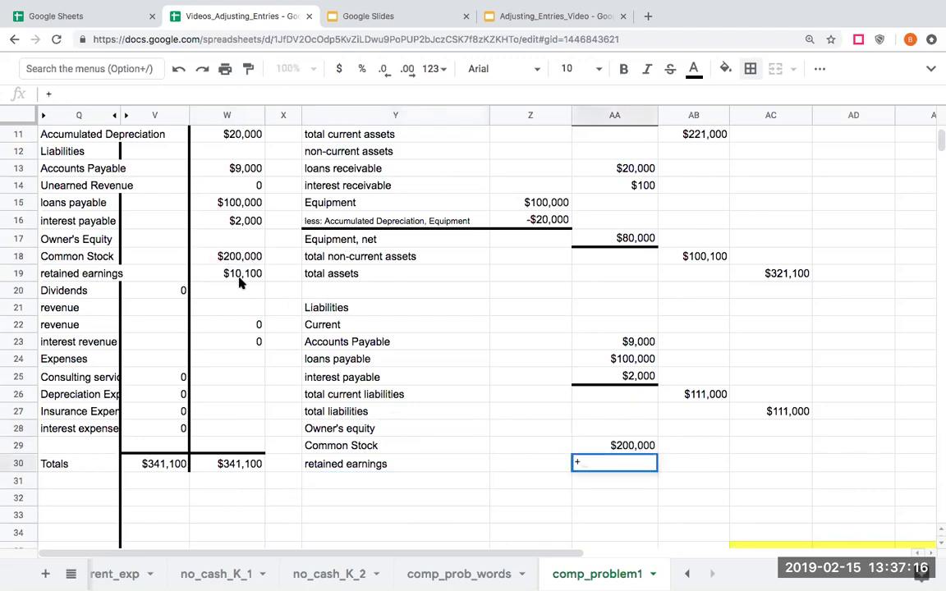
pyautogui.click(240, 273)
pyautogui.press('Return')
# Enter the label "total owner's equity" in Y31.
pyautogui.press('Left')
pyautogui.press('Left')
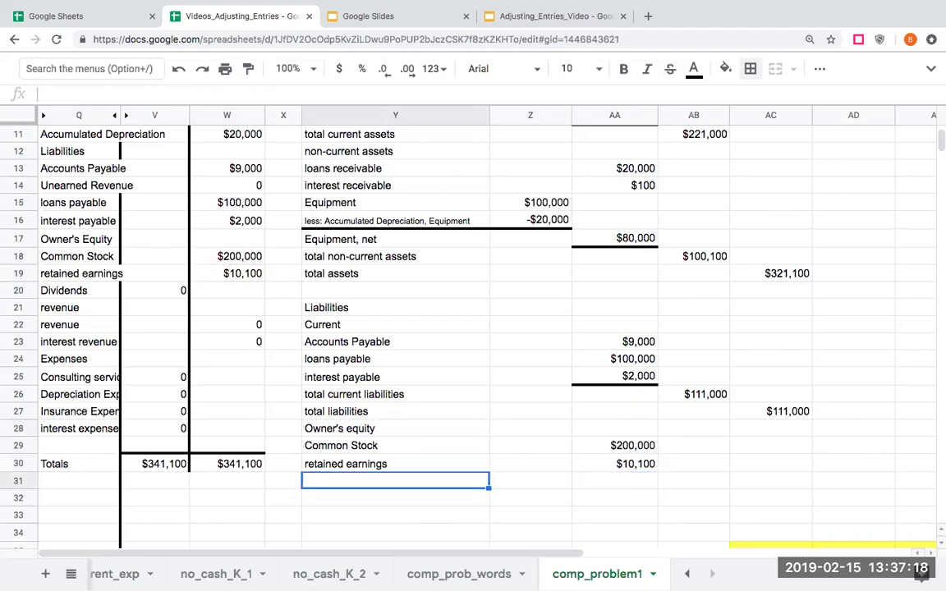
pyautogui.write('t')
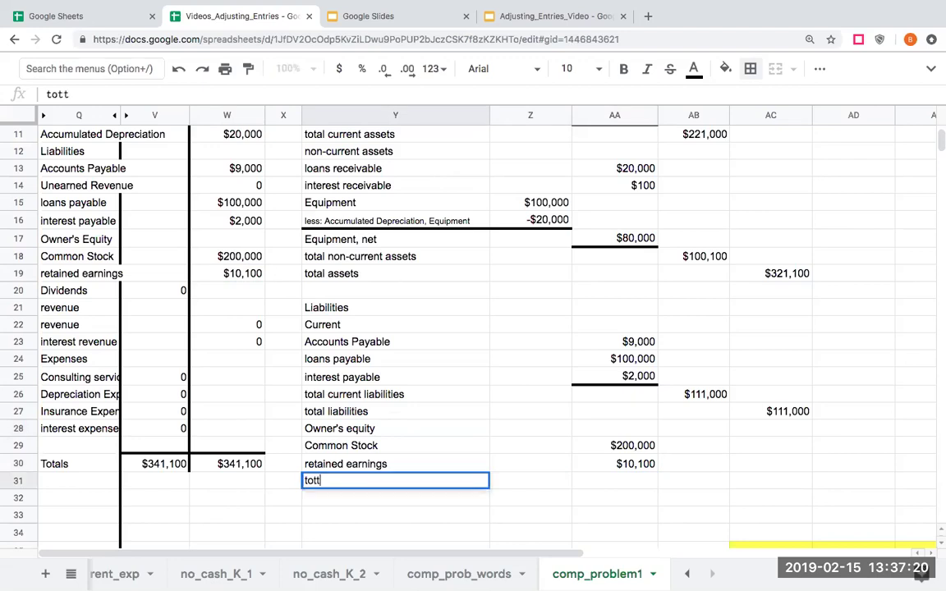
pyautogui.press('BackSpace')
pyautogui.write("al owner'")
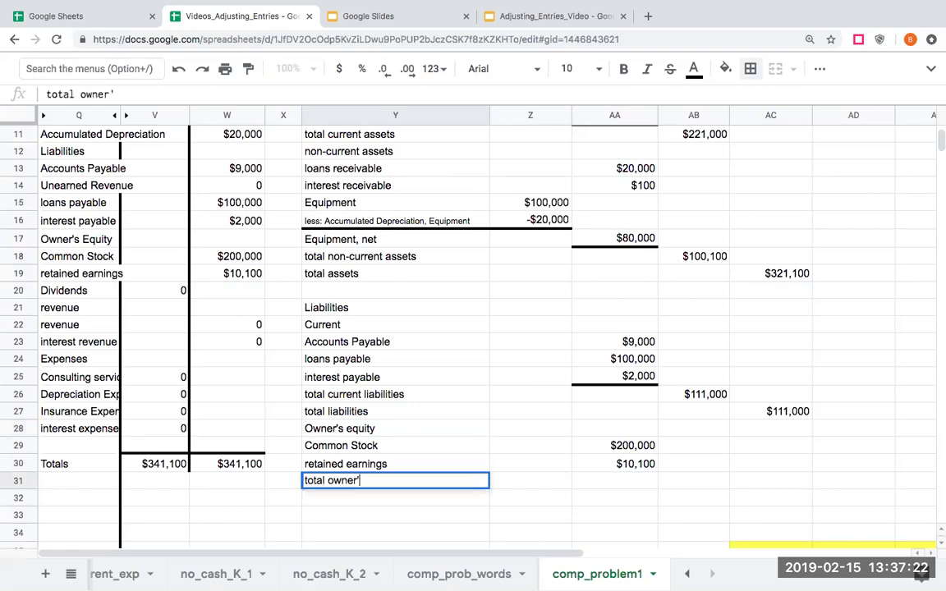
pyautogui.write('s equity')
pyautogui.press('Return')
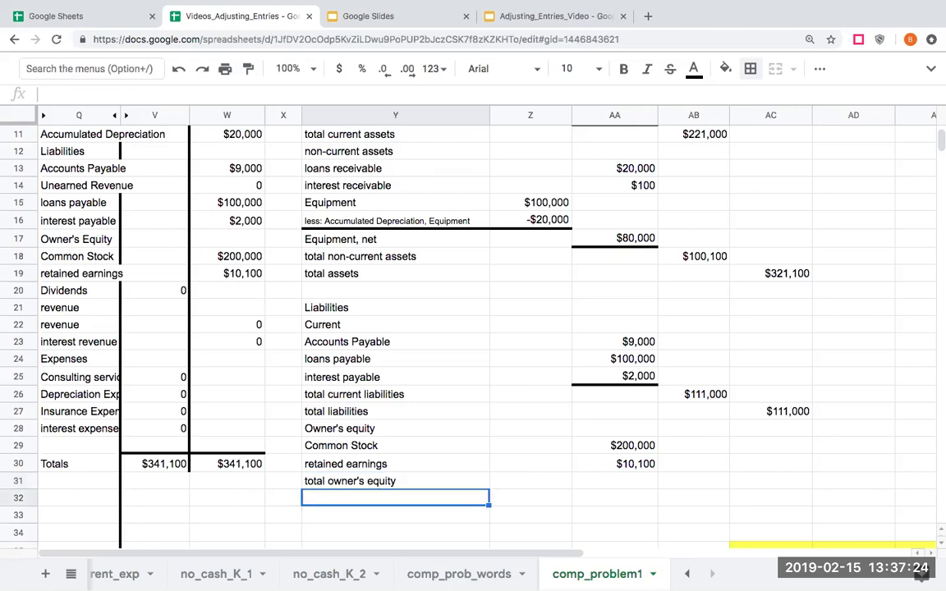
# Calculate total owner's equity in AB31 with the formula =AA29+AA30.
pyautogui.click(692, 480)
pyautogui.write('=AA29+AA30')
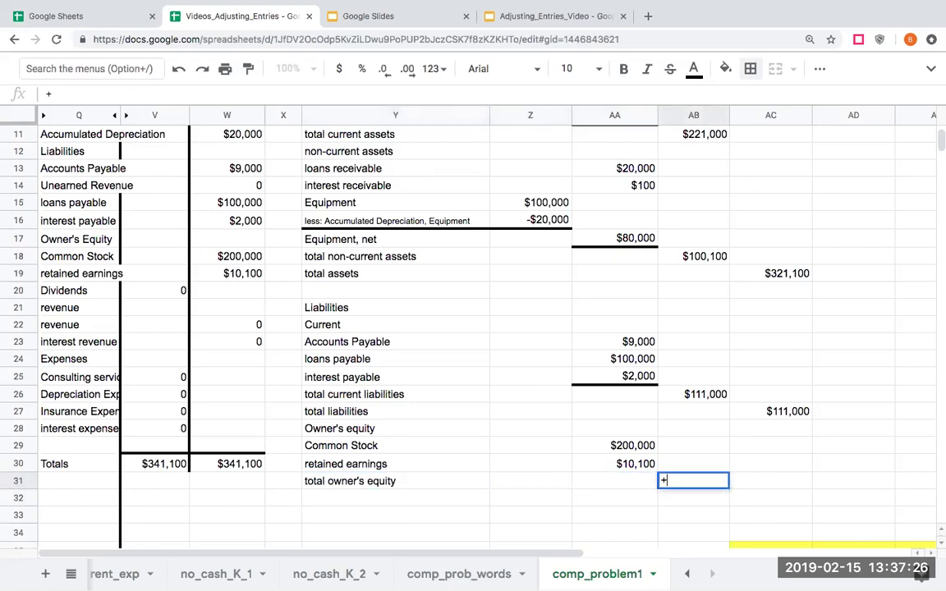
pyautogui.press('Return')
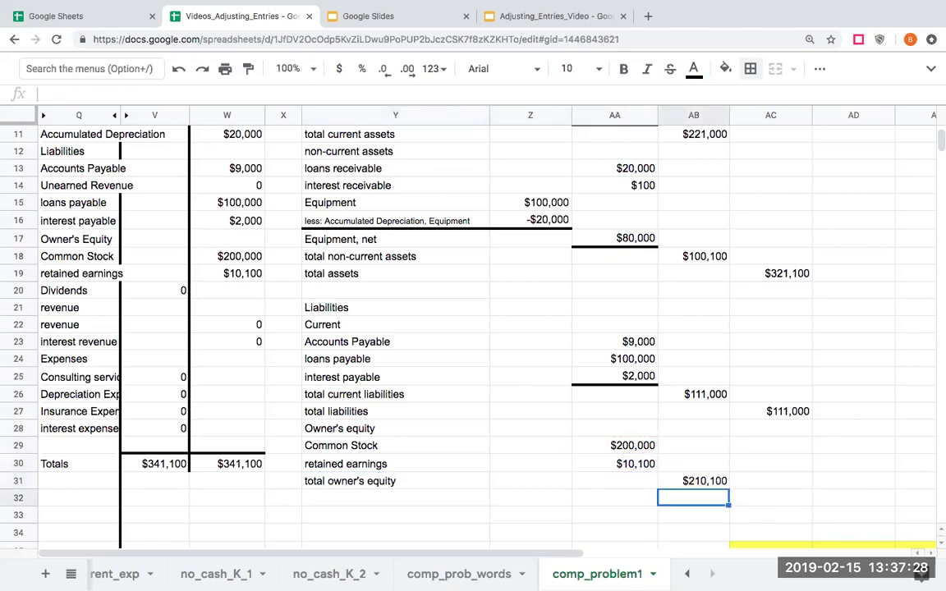
# Move the total owner's equity formula from AB31 to AC31.
pyautogui.click(693, 480)
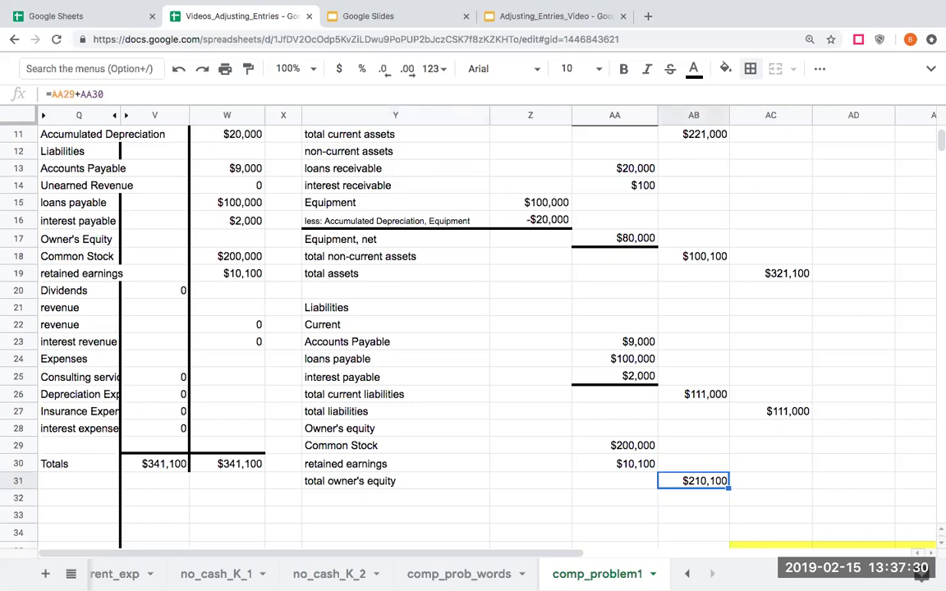
pyautogui.hotkey('ctrl', 'x')
pyautogui.click(769, 480)
pyautogui.hotkey('ctrl', 'v')
# Add a bottom border under the retained earnings amount in AA30.
pyautogui.click(614, 480)
pyautogui.click(614, 463)
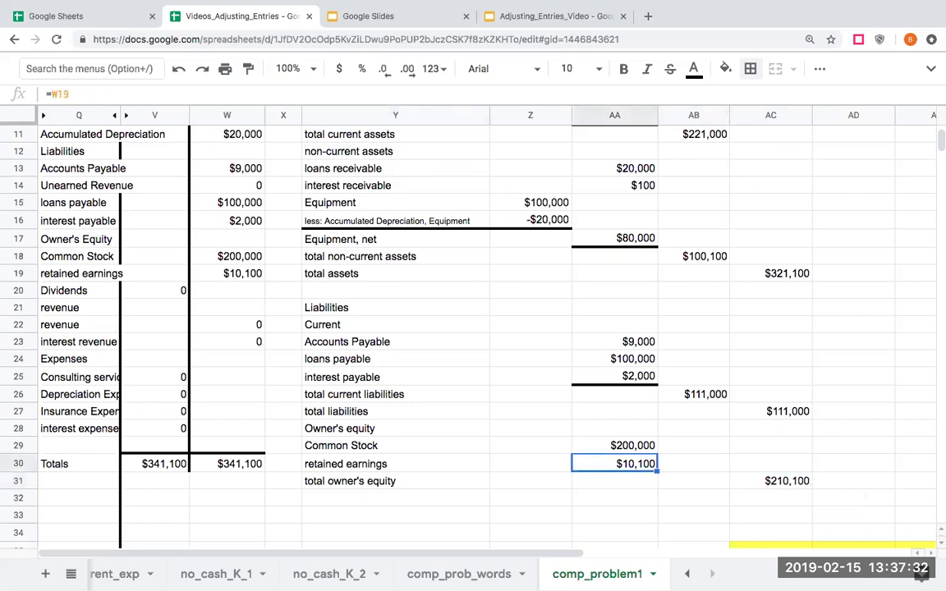
pyautogui.click(748, 69)
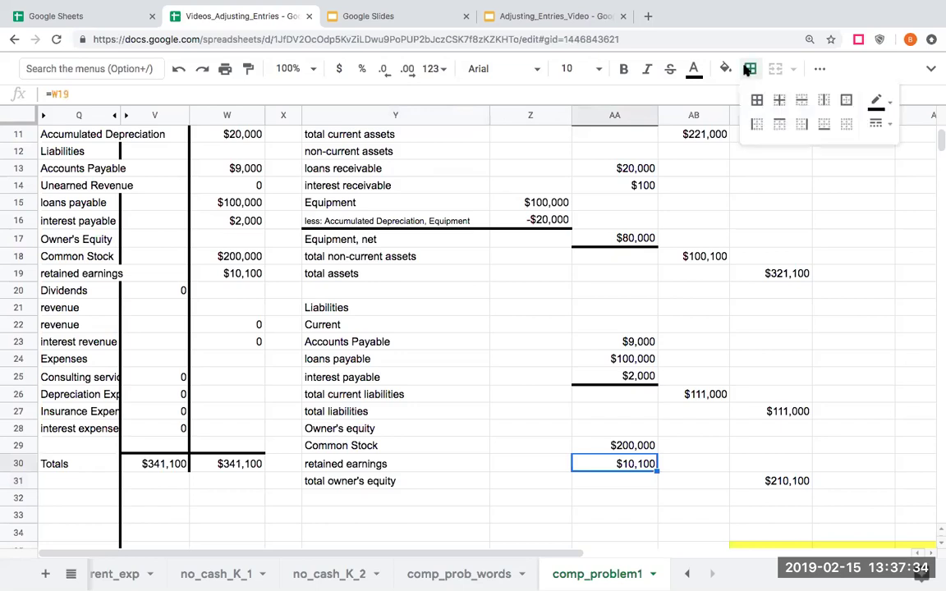
pyautogui.click(823, 124)
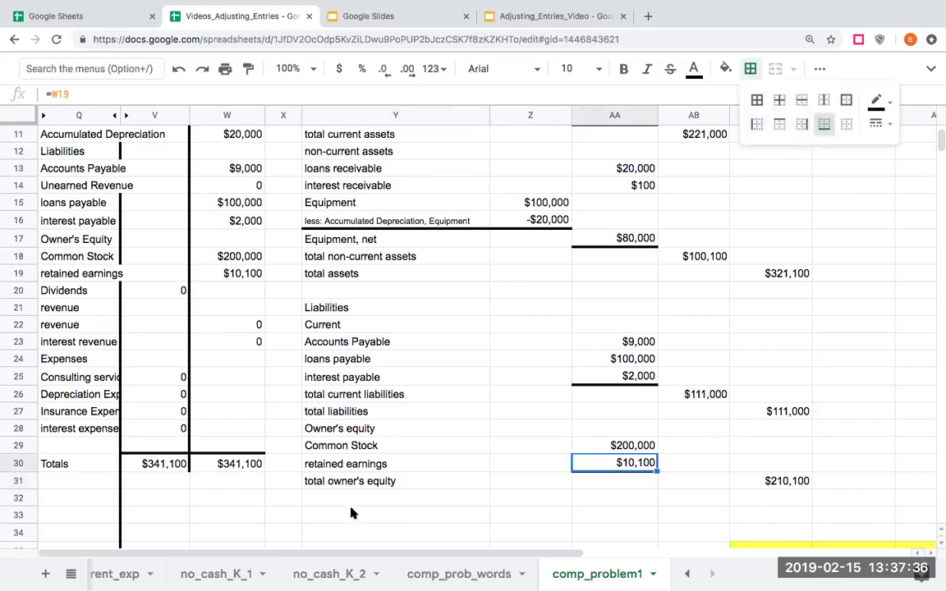
pyautogui.click(351, 502)
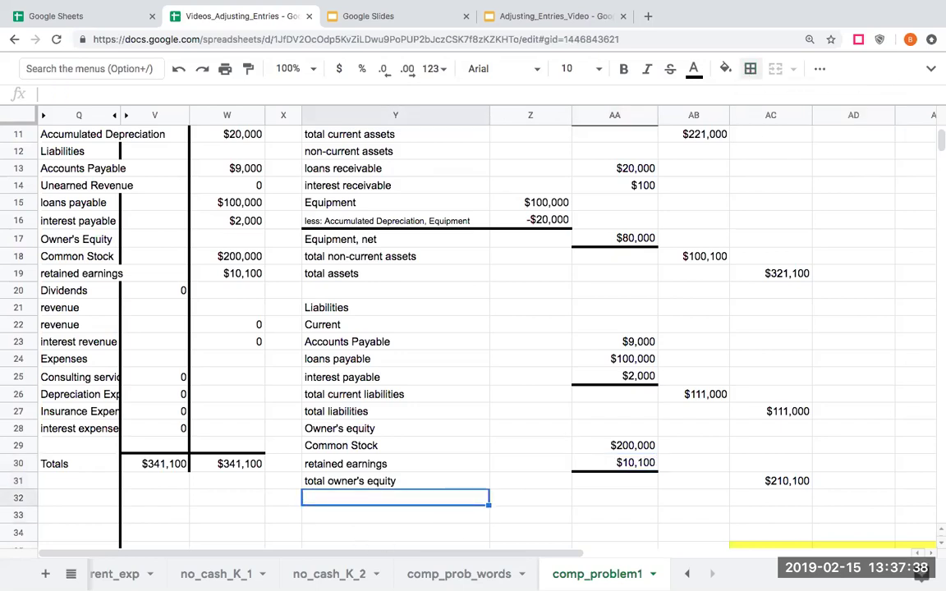
# Enter the label "total liabilities plus owner's equity" in Y32.
pyautogui.write('total liab')
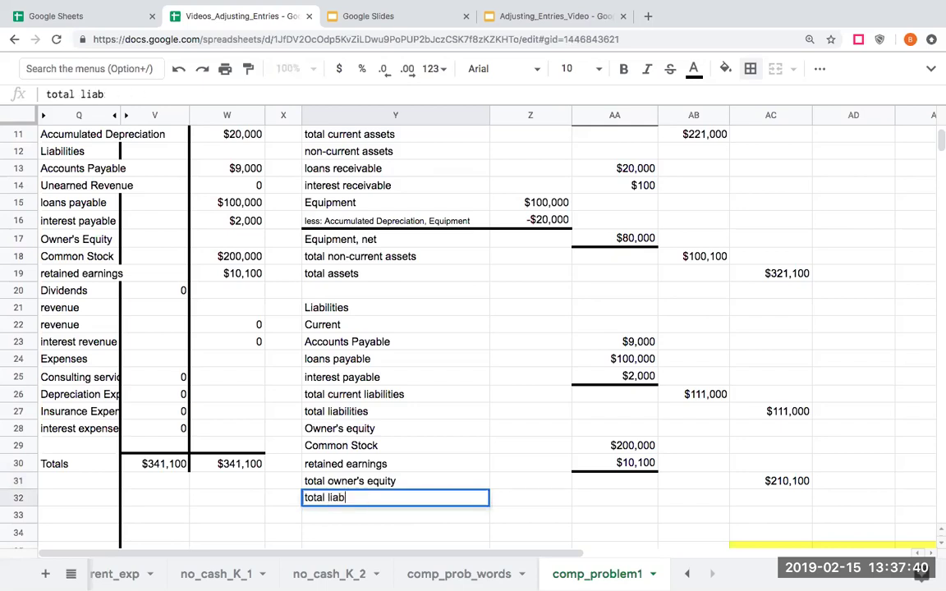
pyautogui.write("ilities plus owner's equity")
pyautogui.press('Return')
# Calculate total liabilities plus owner's equity in AC32 with the formula =AC31+AC27.
pyautogui.click(530, 498)
pyautogui.press('Right')
pyautogui.press('Right')
pyautogui.press('Right')
pyautogui.write('=')
pyautogui.press('Up')
pyautogui.write('+')
pyautogui.press('Up')
pyautogui.press('Up')
pyautogui.press('Up')
pyautogui.press('Up')
pyautogui.press('Up')
pyautogui.press('Return')
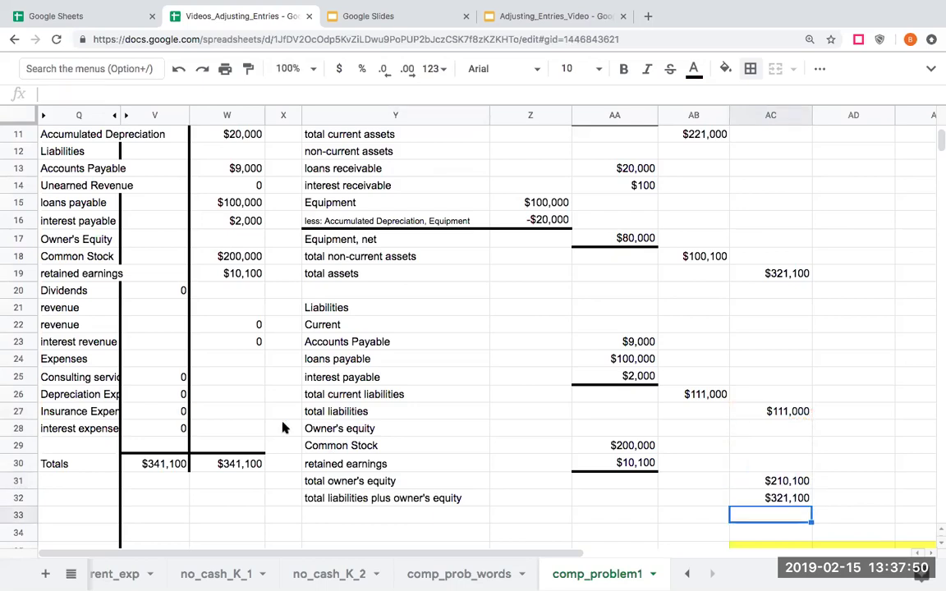
# Review the balance sheet's total assets, loans and interest receivable, as-of date, cash and accounts receivable entries.
pyautogui.click(803, 279)
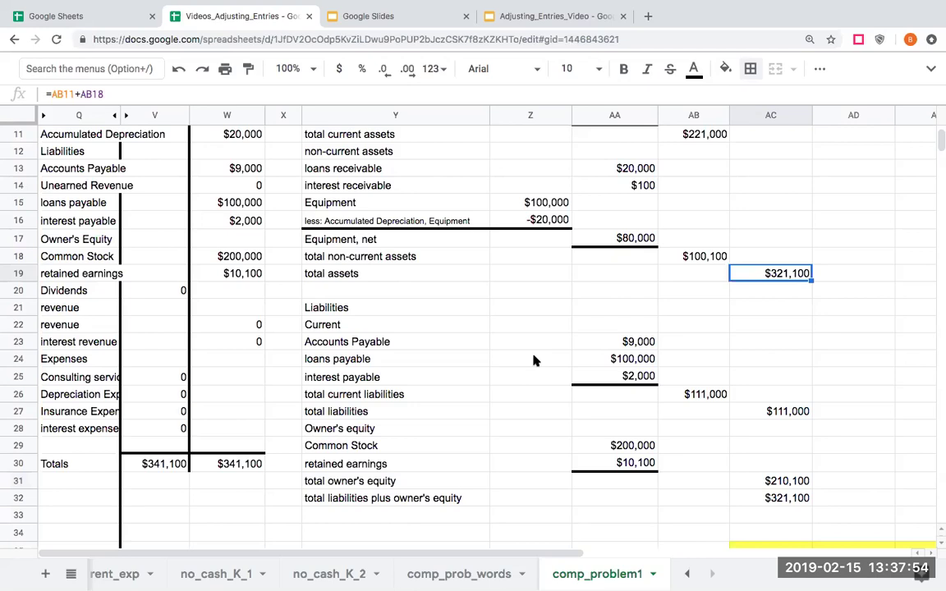
pyautogui.scroll(1, 534, 361)
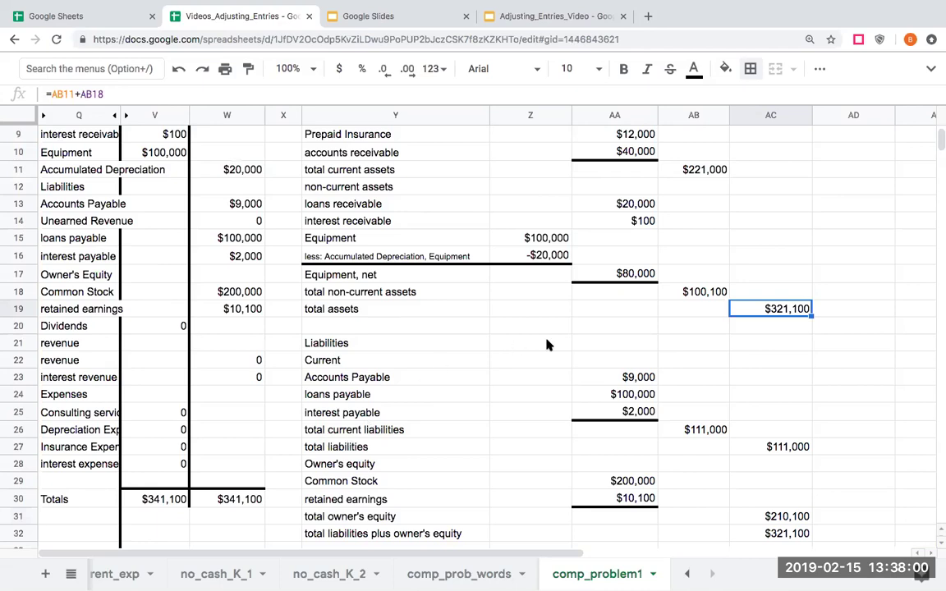
pyautogui.scroll(4, 615, 417)
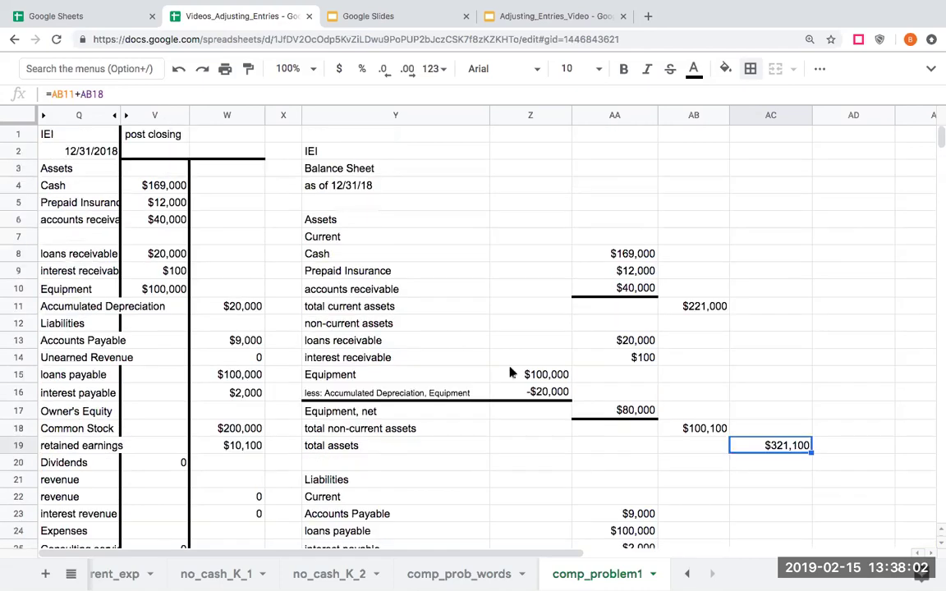
pyautogui.click(631, 340)
pyautogui.click(641, 360)
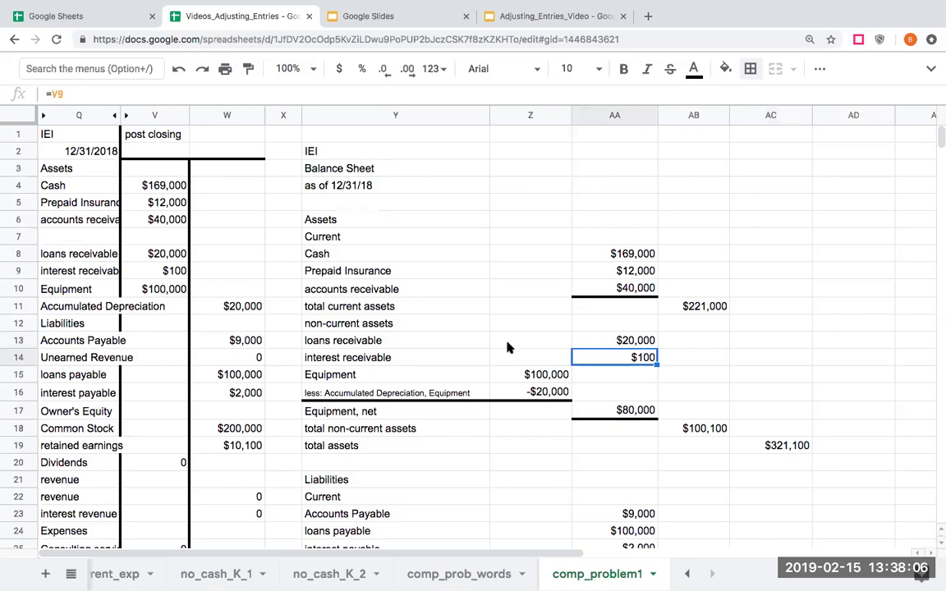
pyautogui.click(389, 190)
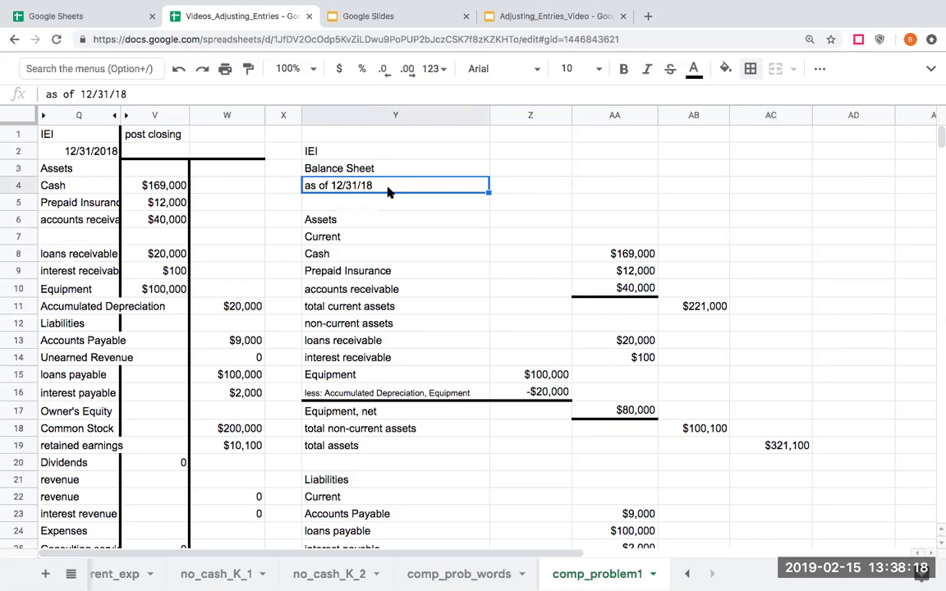
pyautogui.click(648, 253)
pyautogui.click(646, 292)
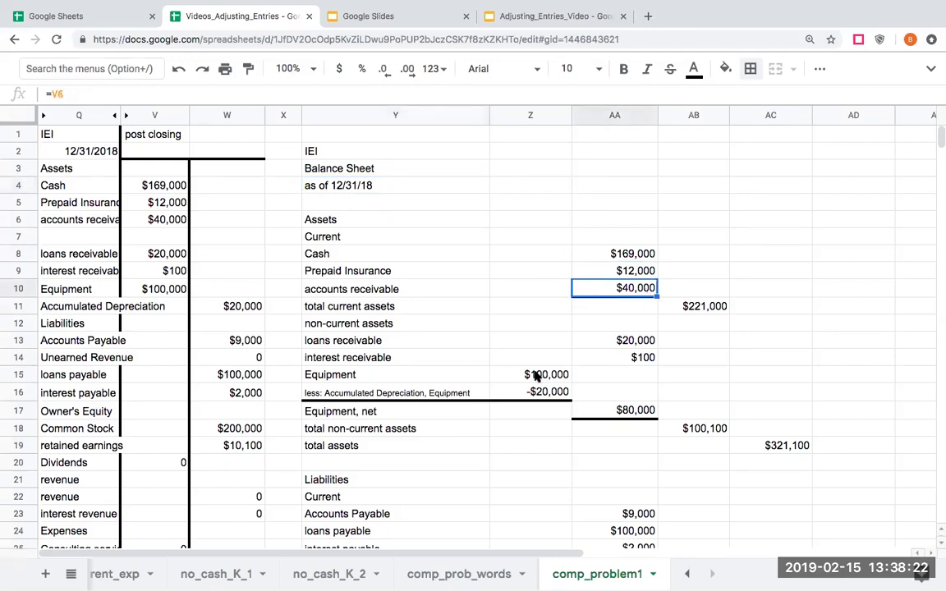